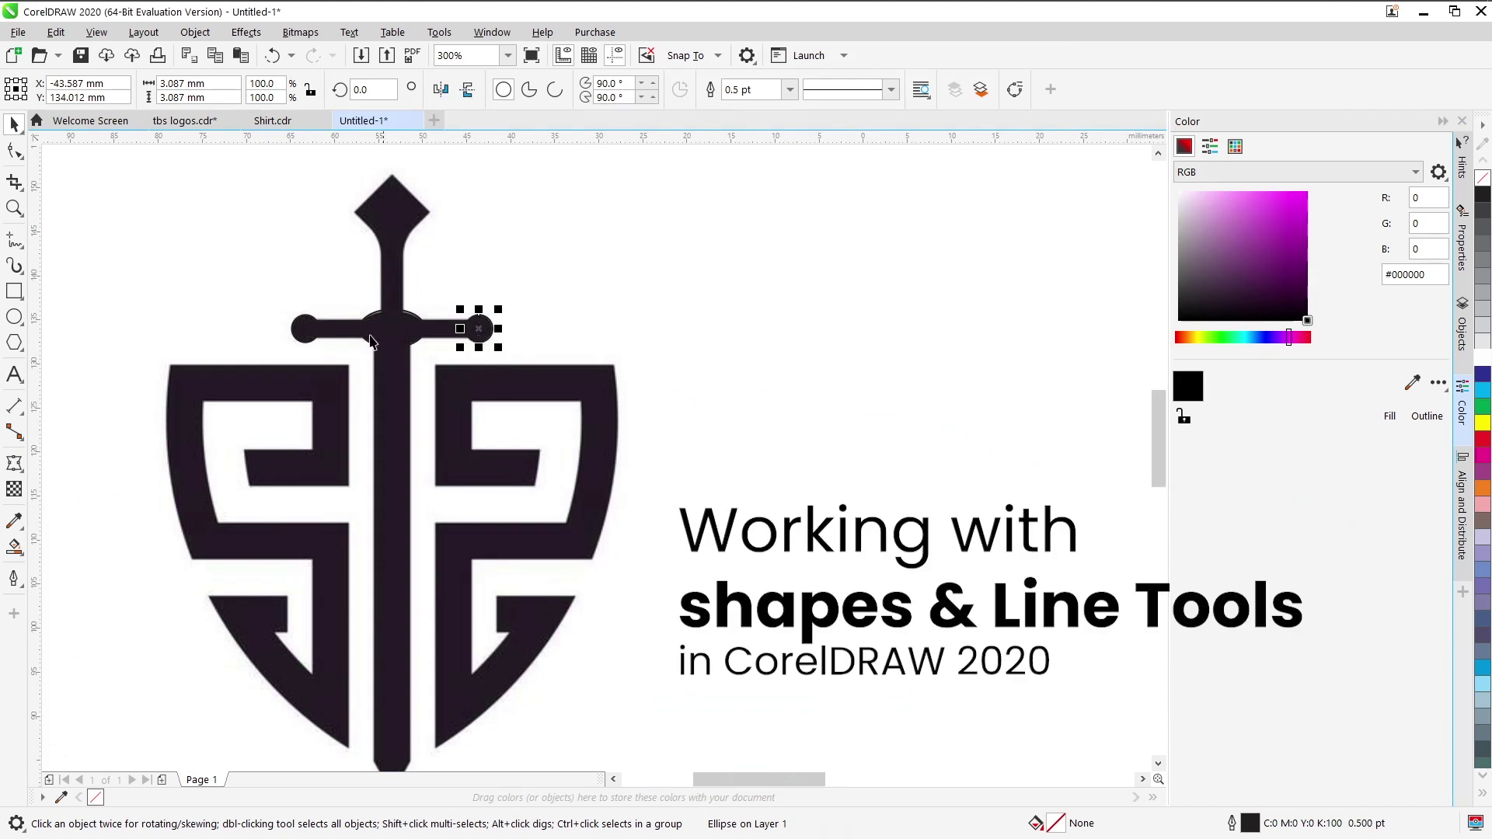
Duplicate the circle on the crossguard's left end onto the right end of the crossguard.
left_click(302, 329)
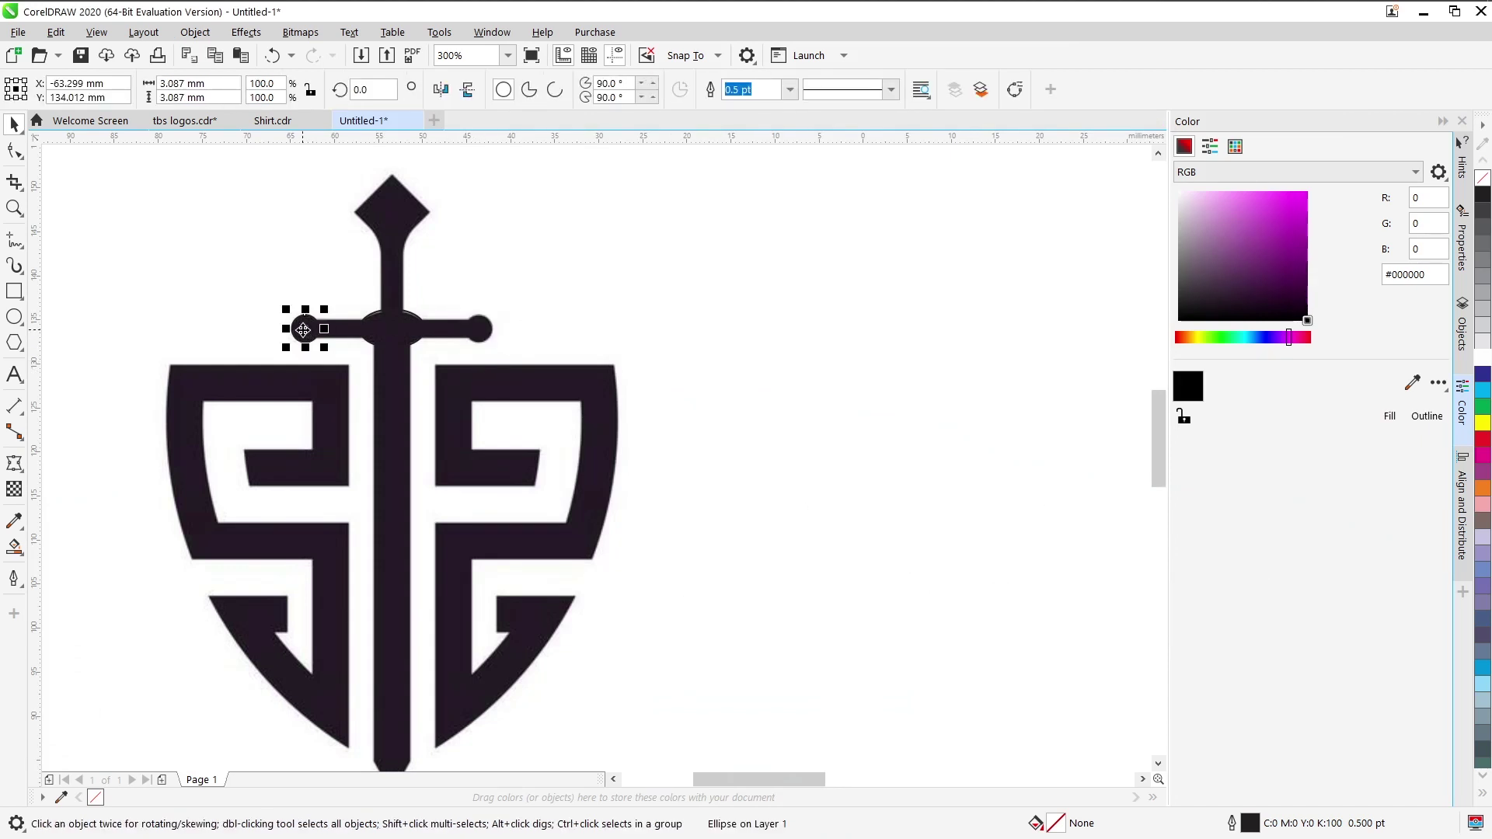
left_click_drag(303, 330, 480, 332)
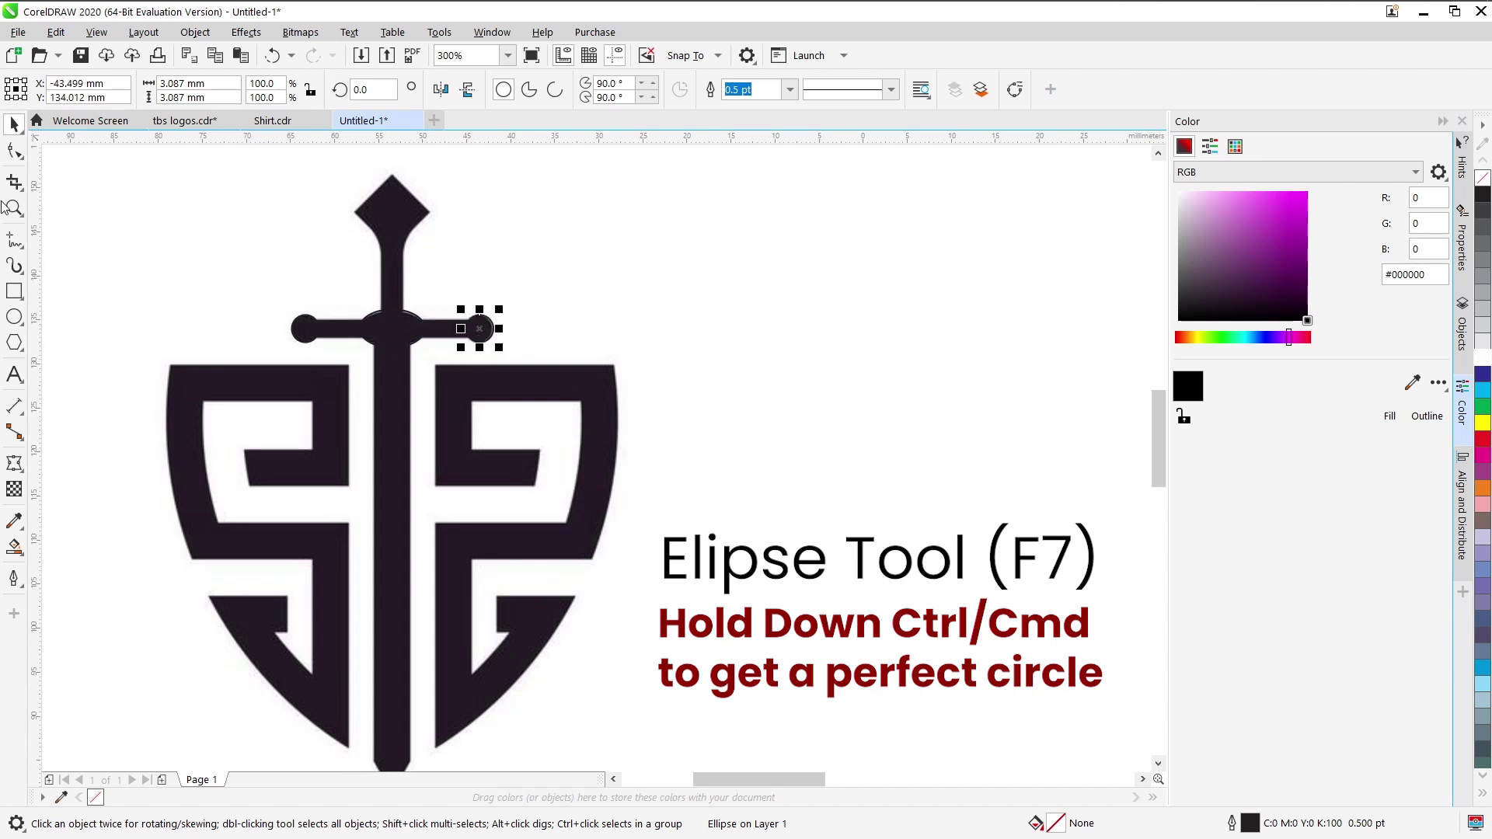
Draw a square about 7.8 mm wide over the sword's pommel and rotate it to 315 degrees.
left_click(15, 293)
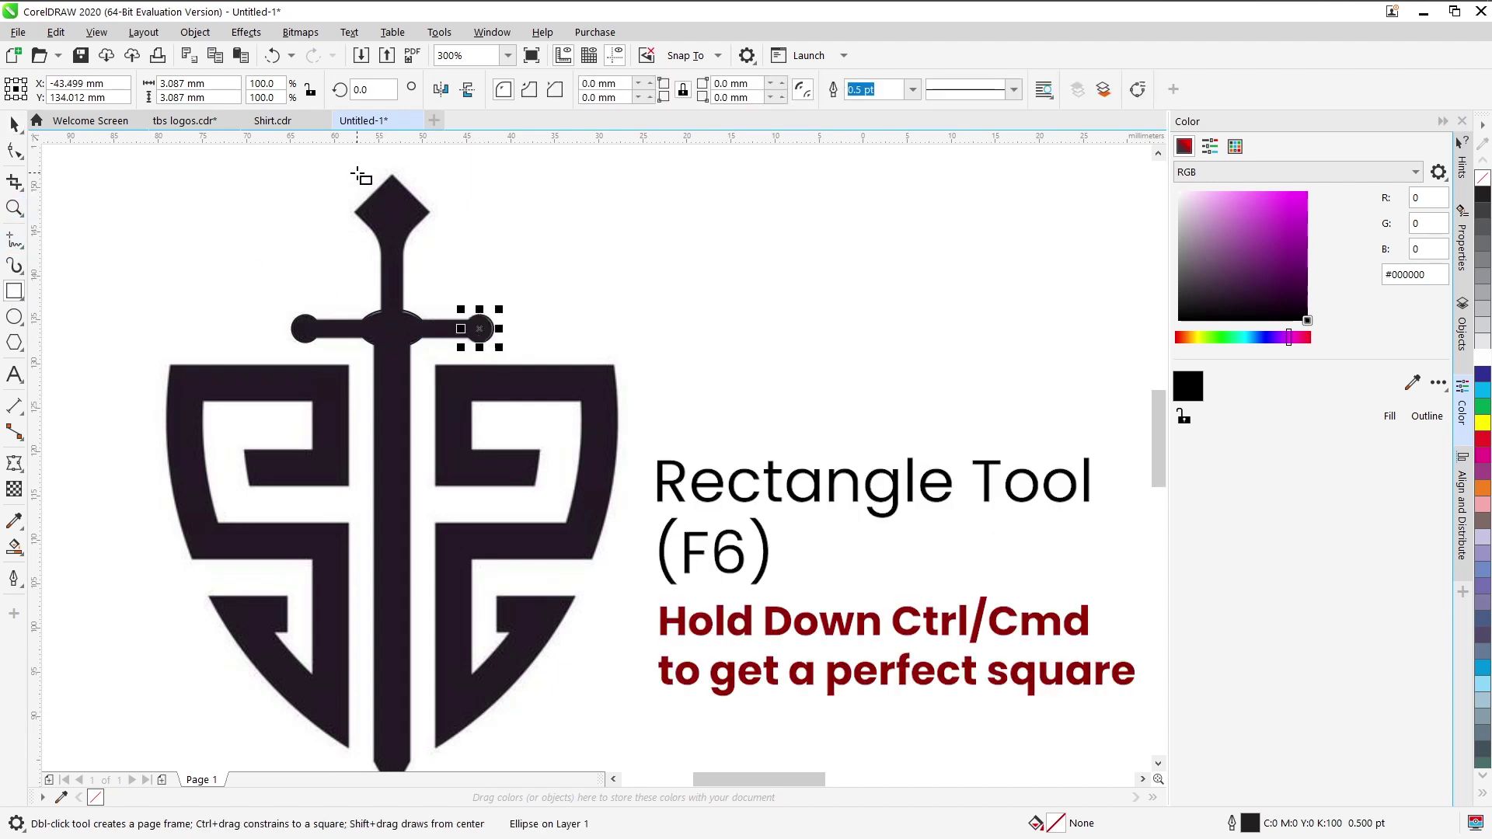
left_click_drag(356, 172, 417, 242)
key("space")
left_click(391, 208)
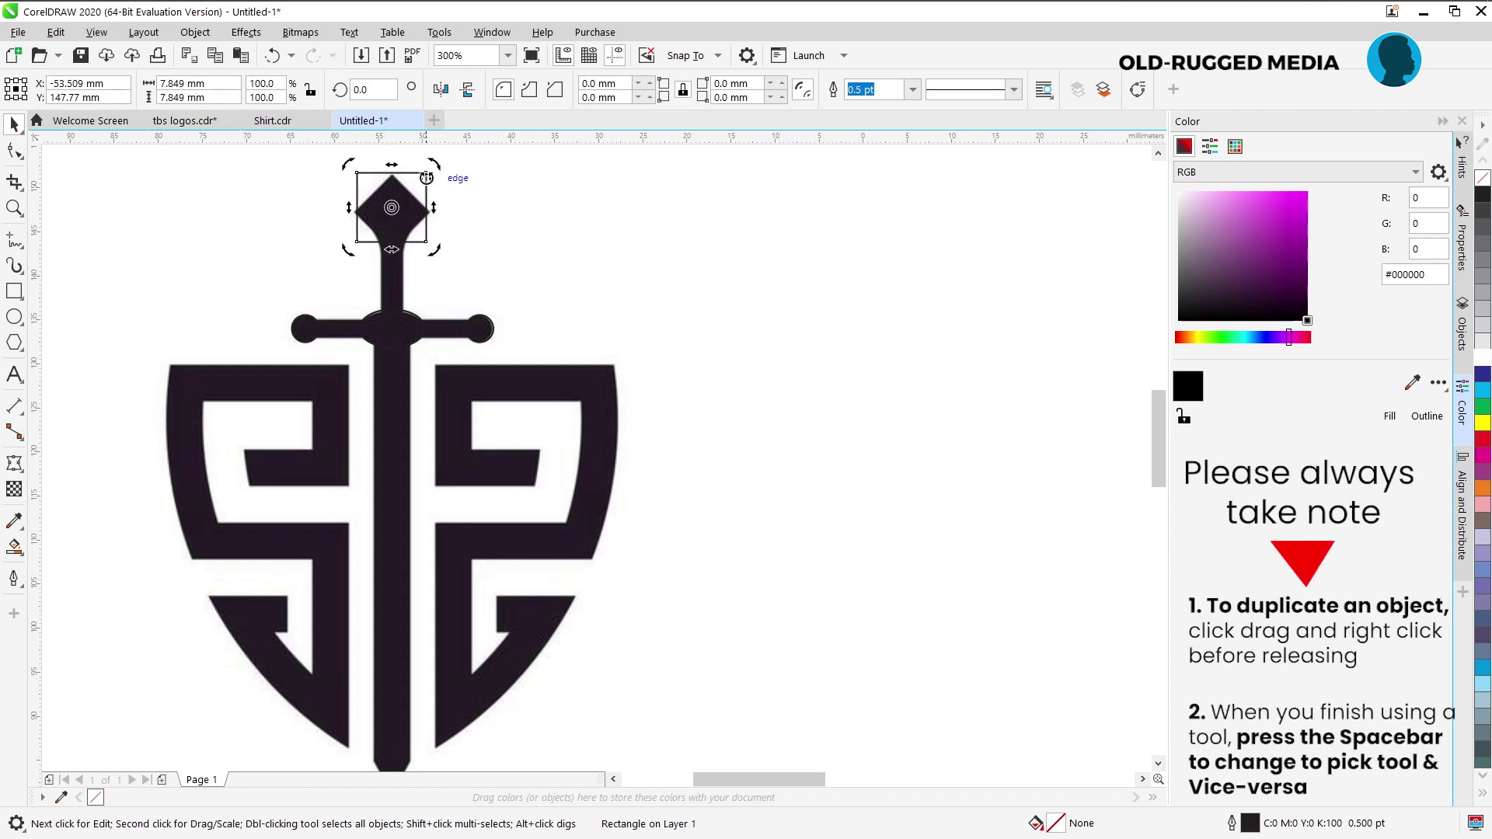
left_click_drag(433, 156, 443, 214)
key("space")
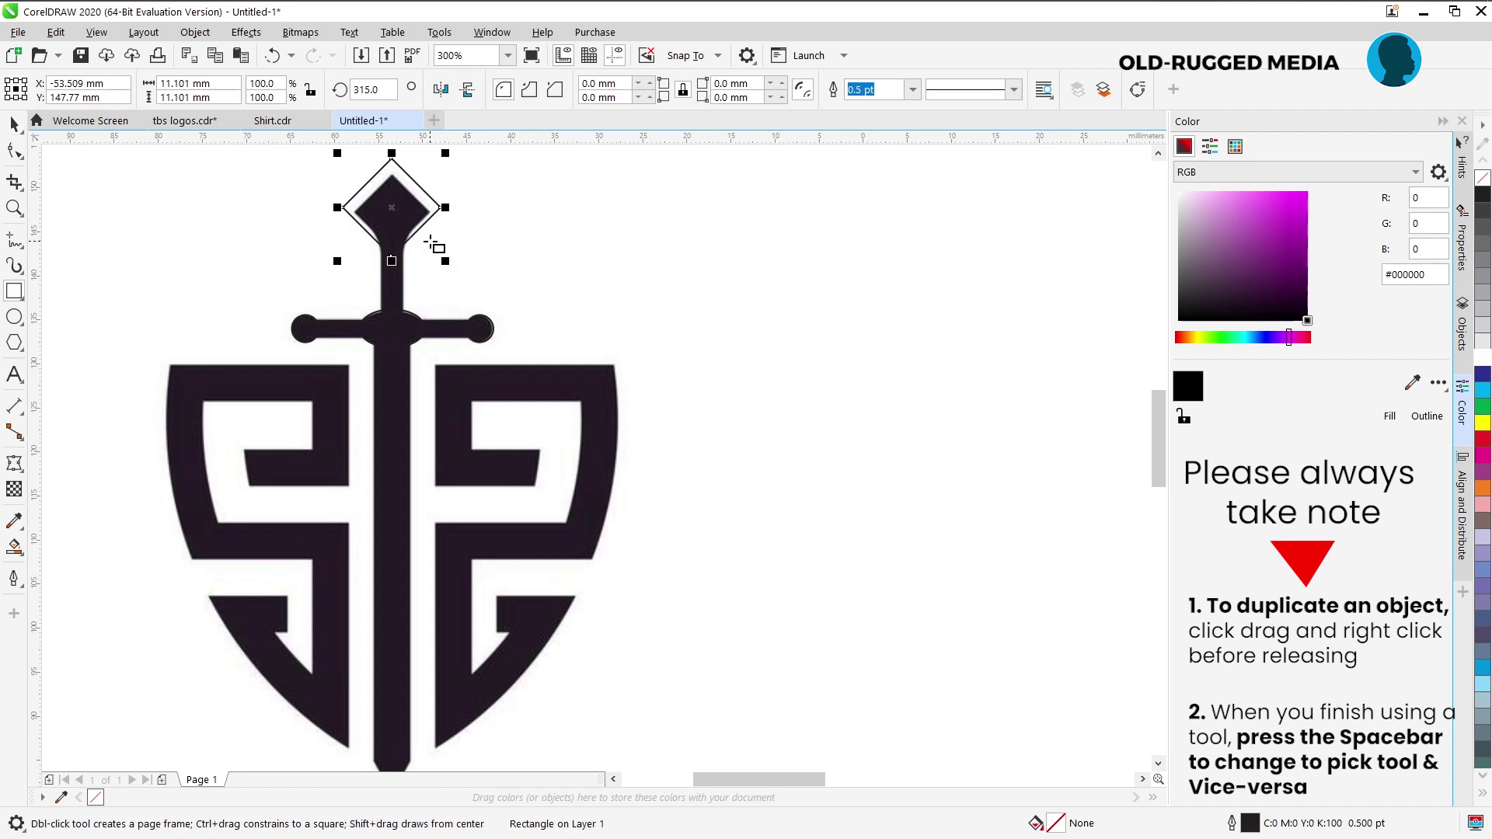
Align the rotated square vertically with the pommel and scale it down to about 8.9 mm across to fit.
key("Down")
key("Down")
key("Down")
key("Down")
key("Down")
key("Down")
key("Down")
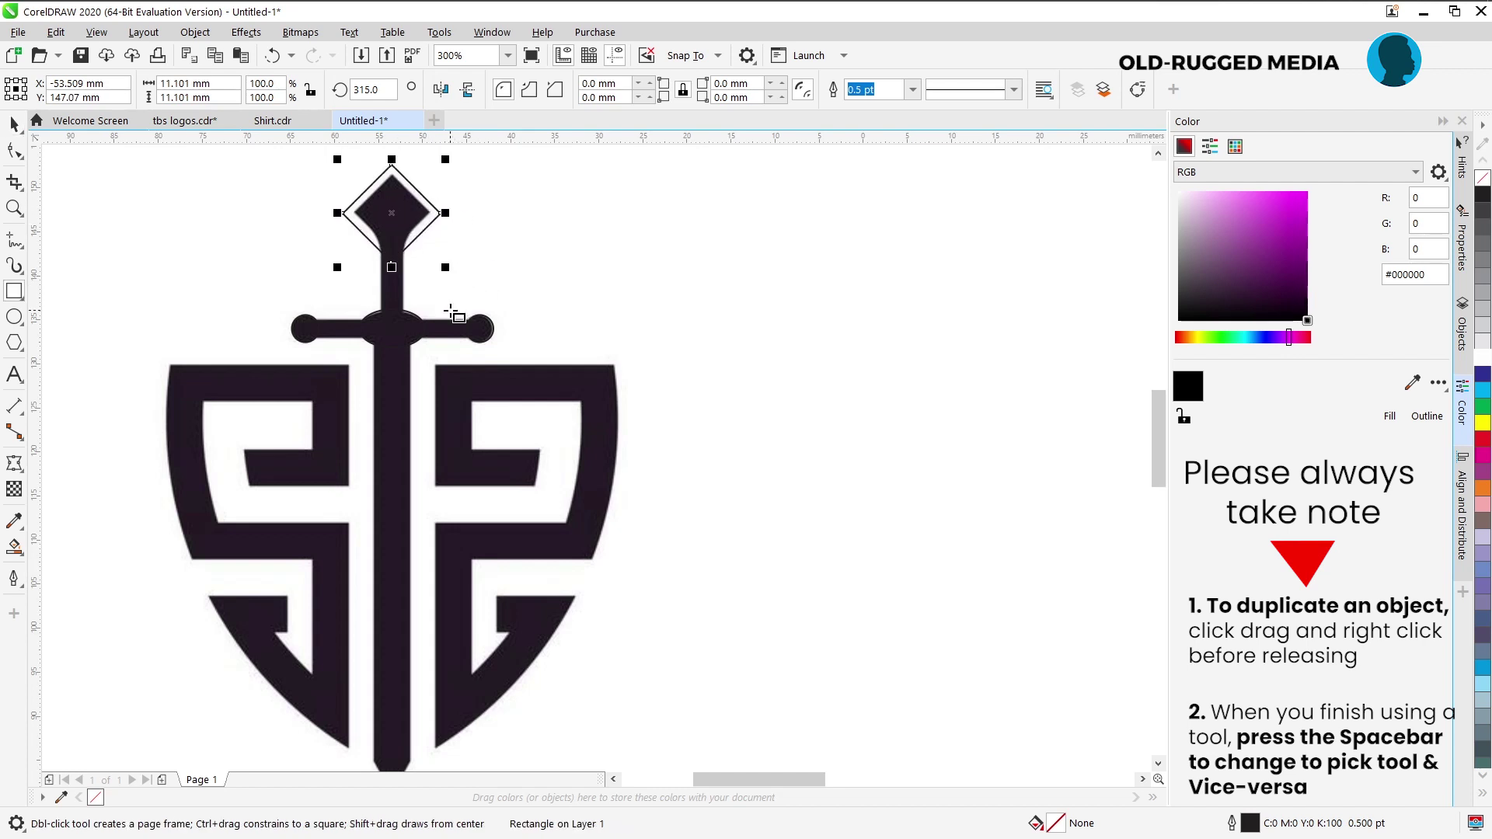
key("space")
left_click_drag(445, 269, 452, 259)
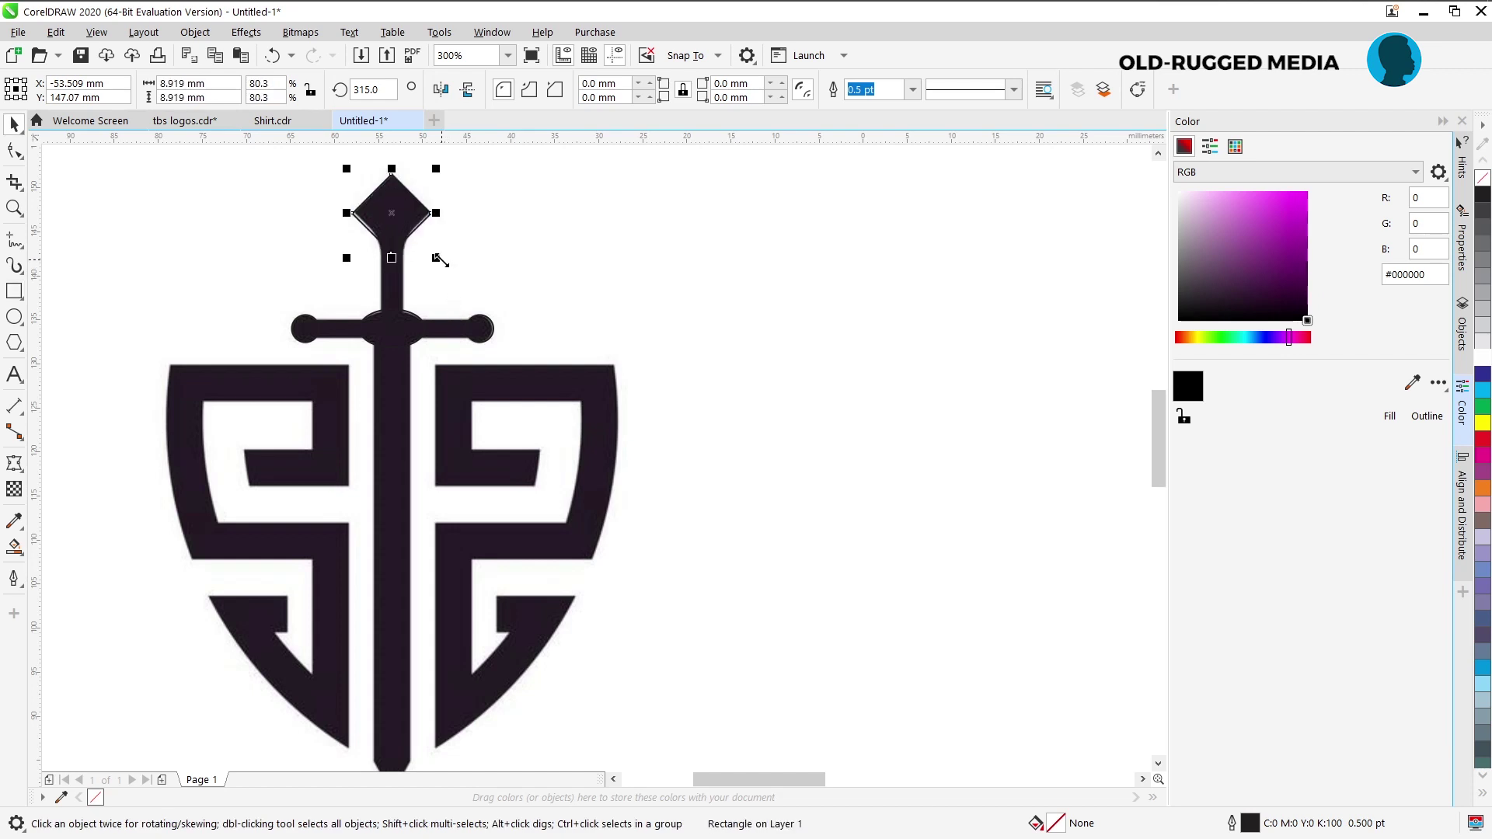
key("Up")
key("Up")
key("Up")
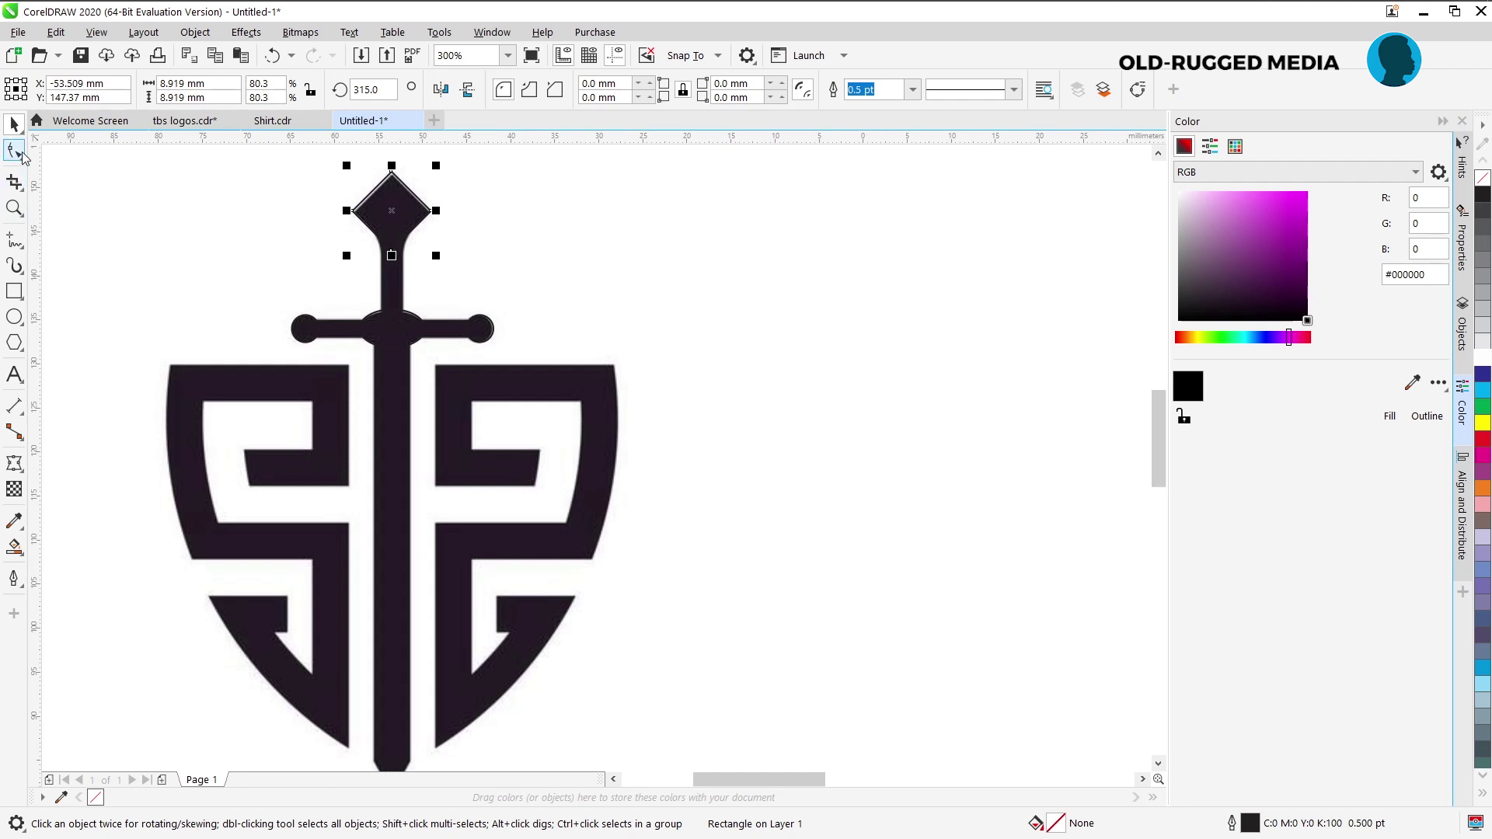
Delete the reference bitmap to check the outlines drawn so far, and undo the deletion.
left_click(474, 487)
key("Delete")
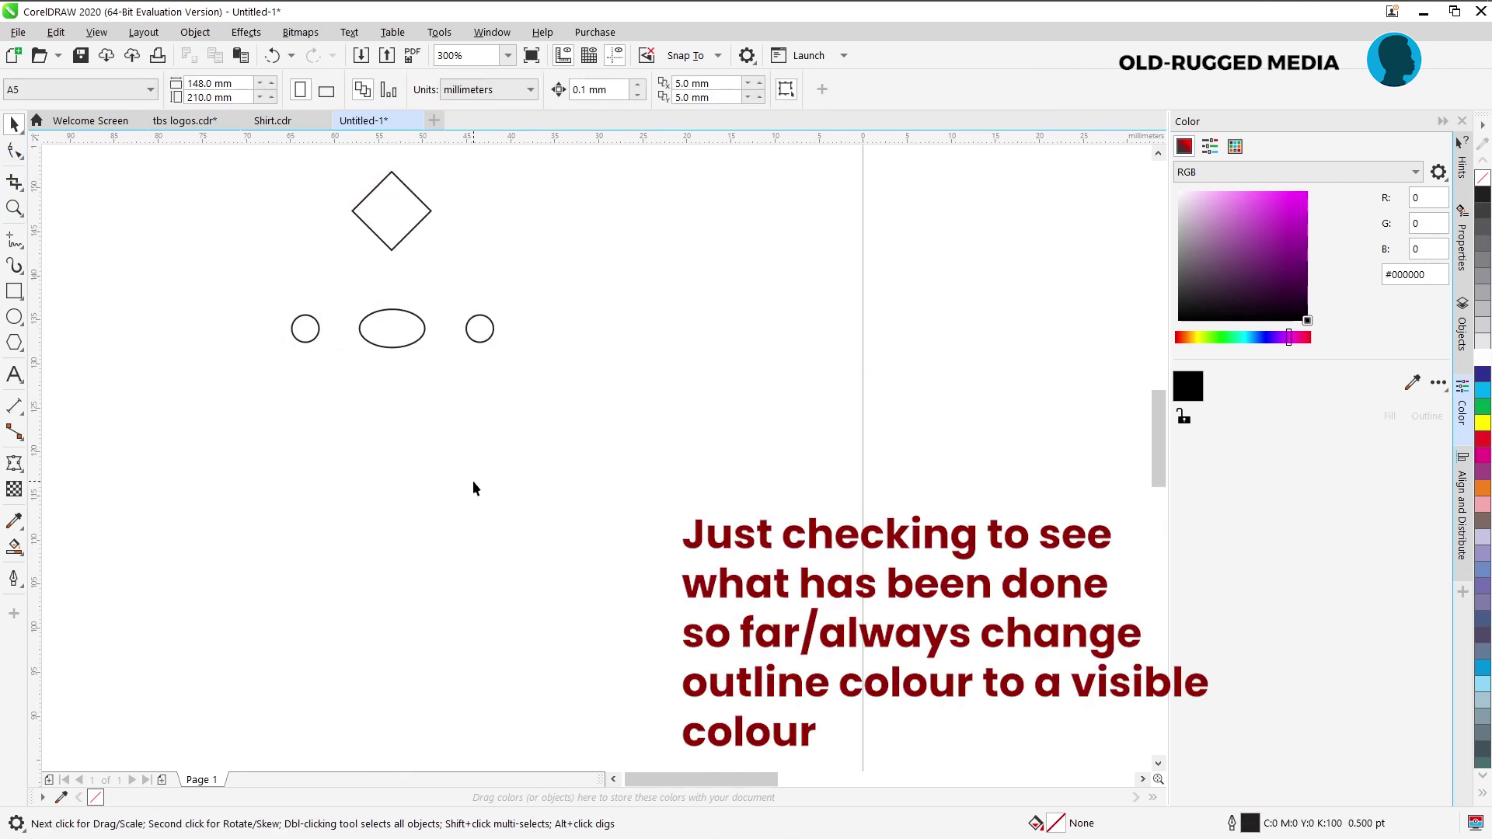
key("ctrl+z")
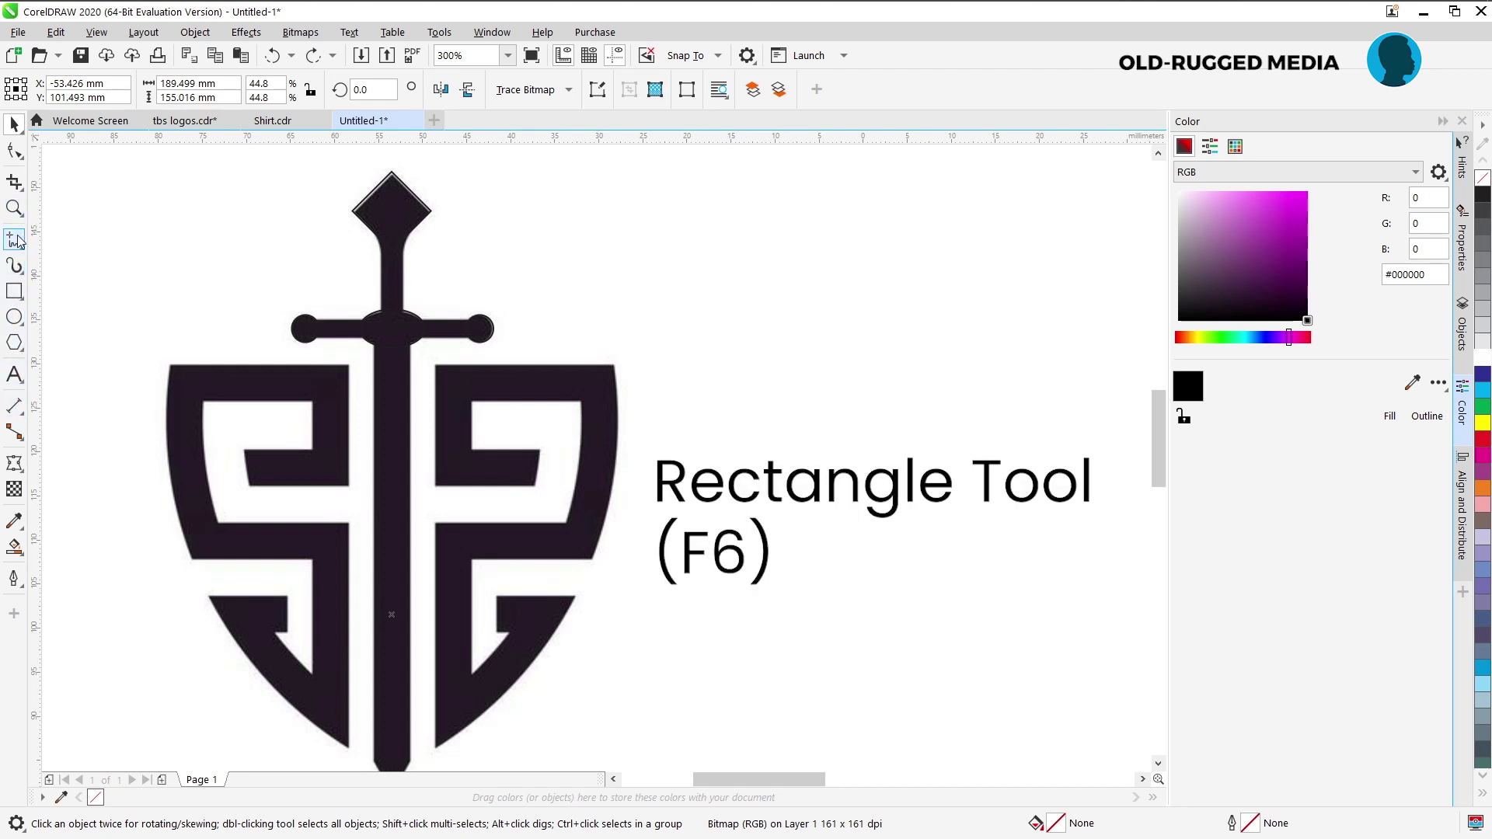
key("F5")
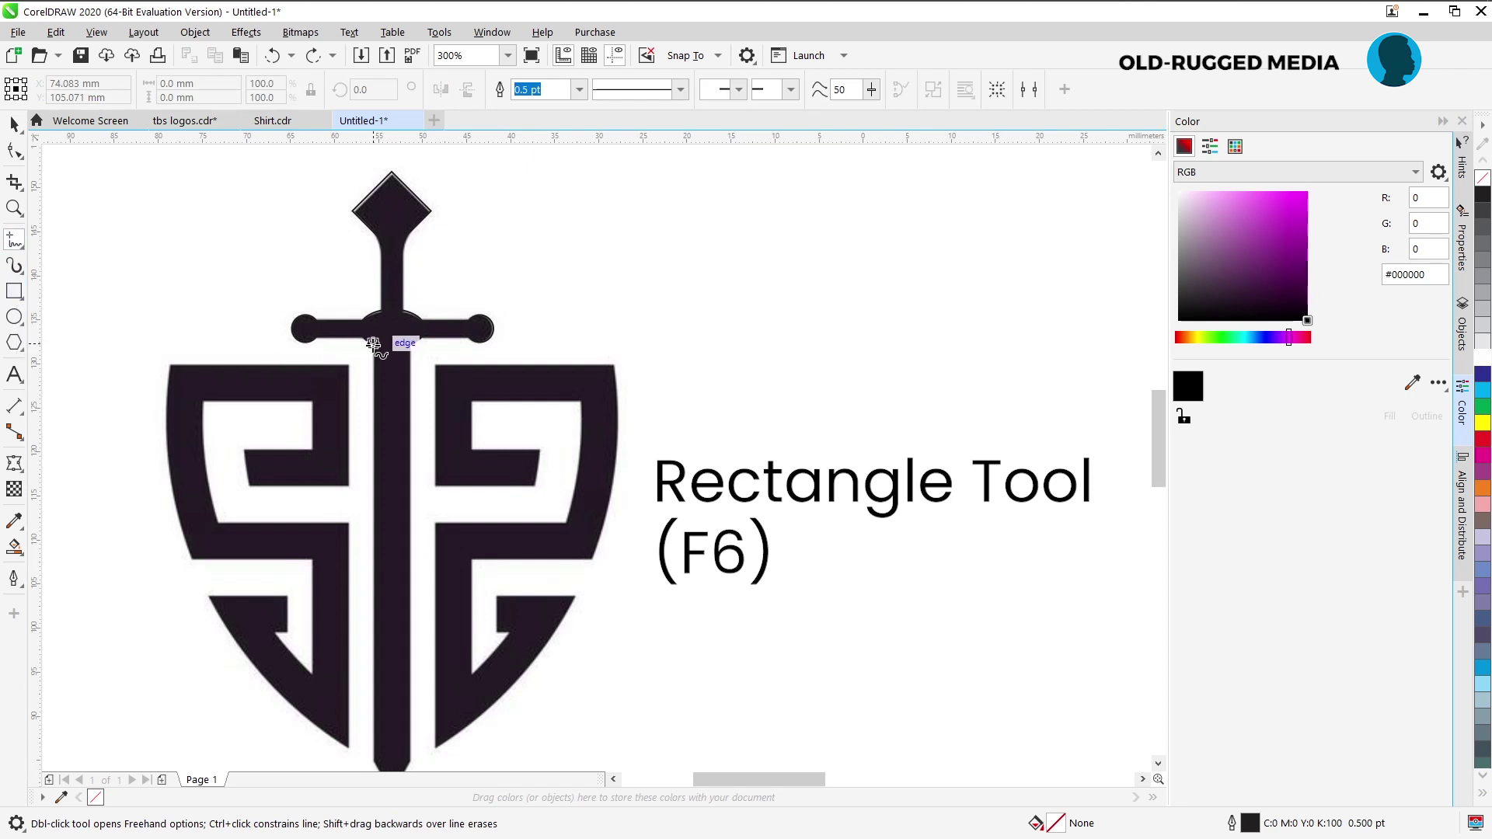
left_click(374, 345)
left_click(404, 378)
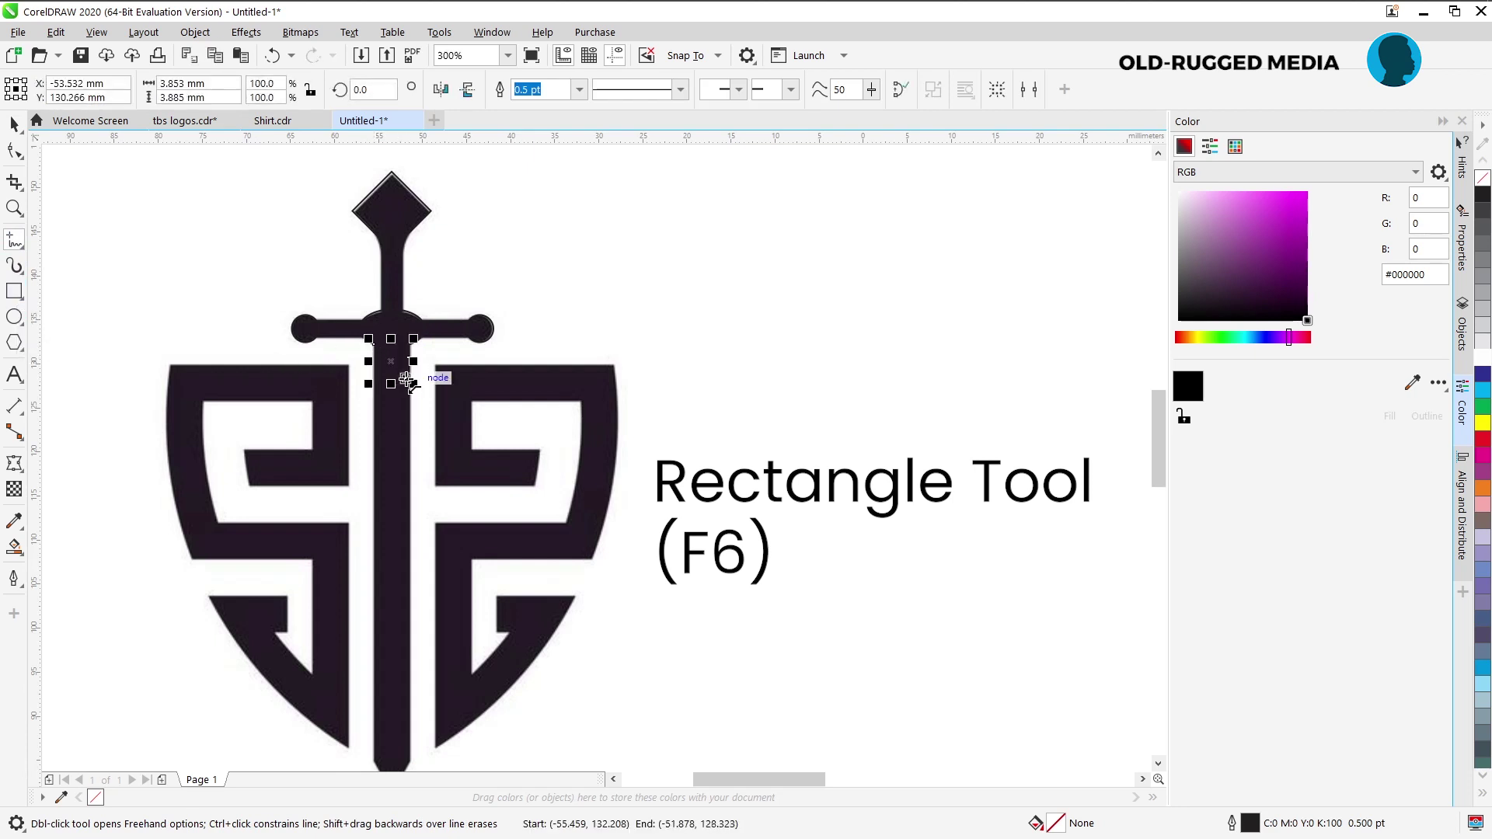
Draw a rectangle about 4.1 by 51 mm over the sword's blade, from the crossguard ellipse down to the tip.
left_click(14, 291)
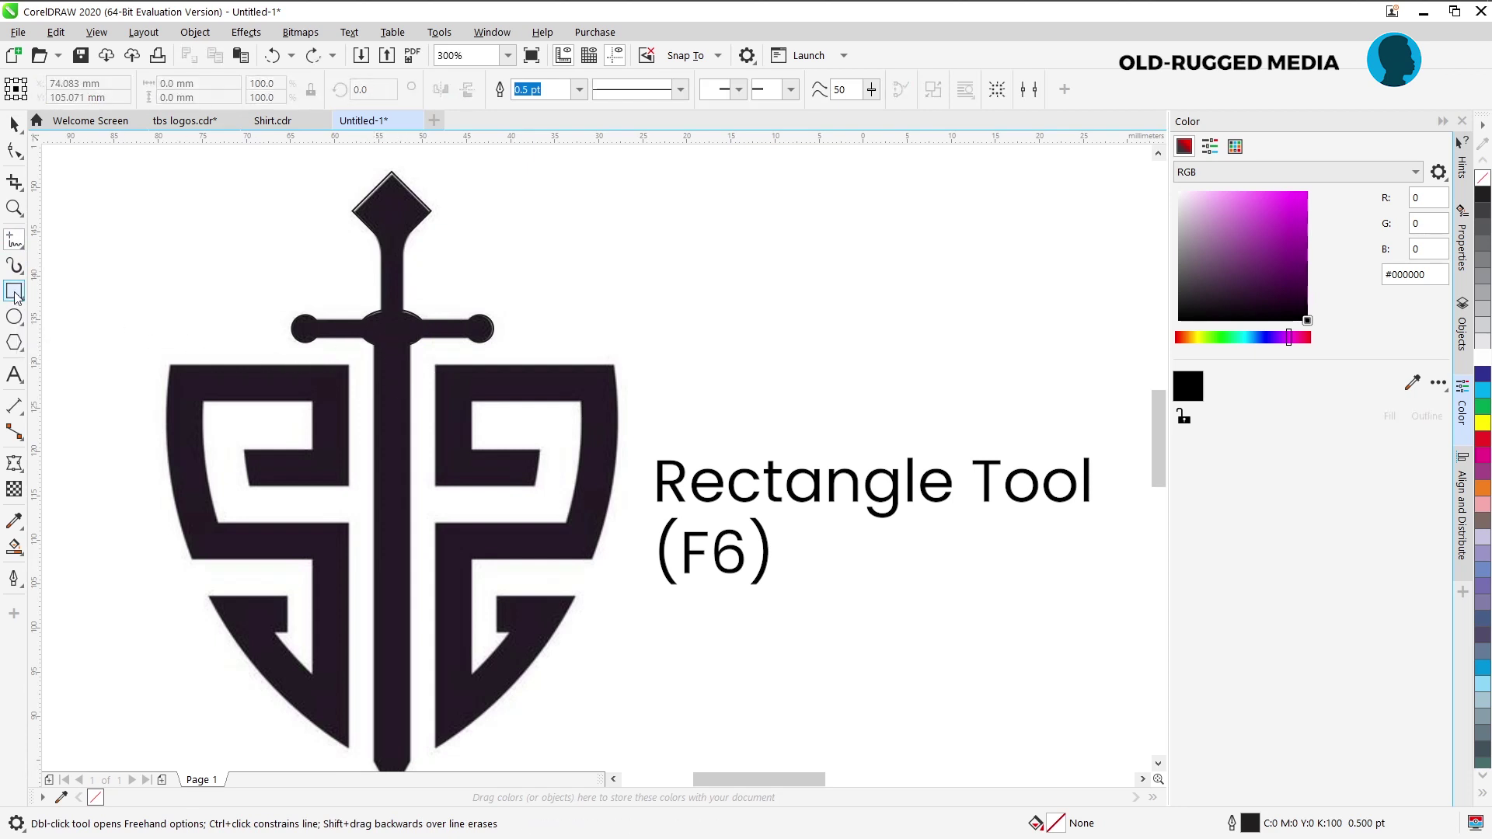
left_click_drag(375, 345, 411, 721)
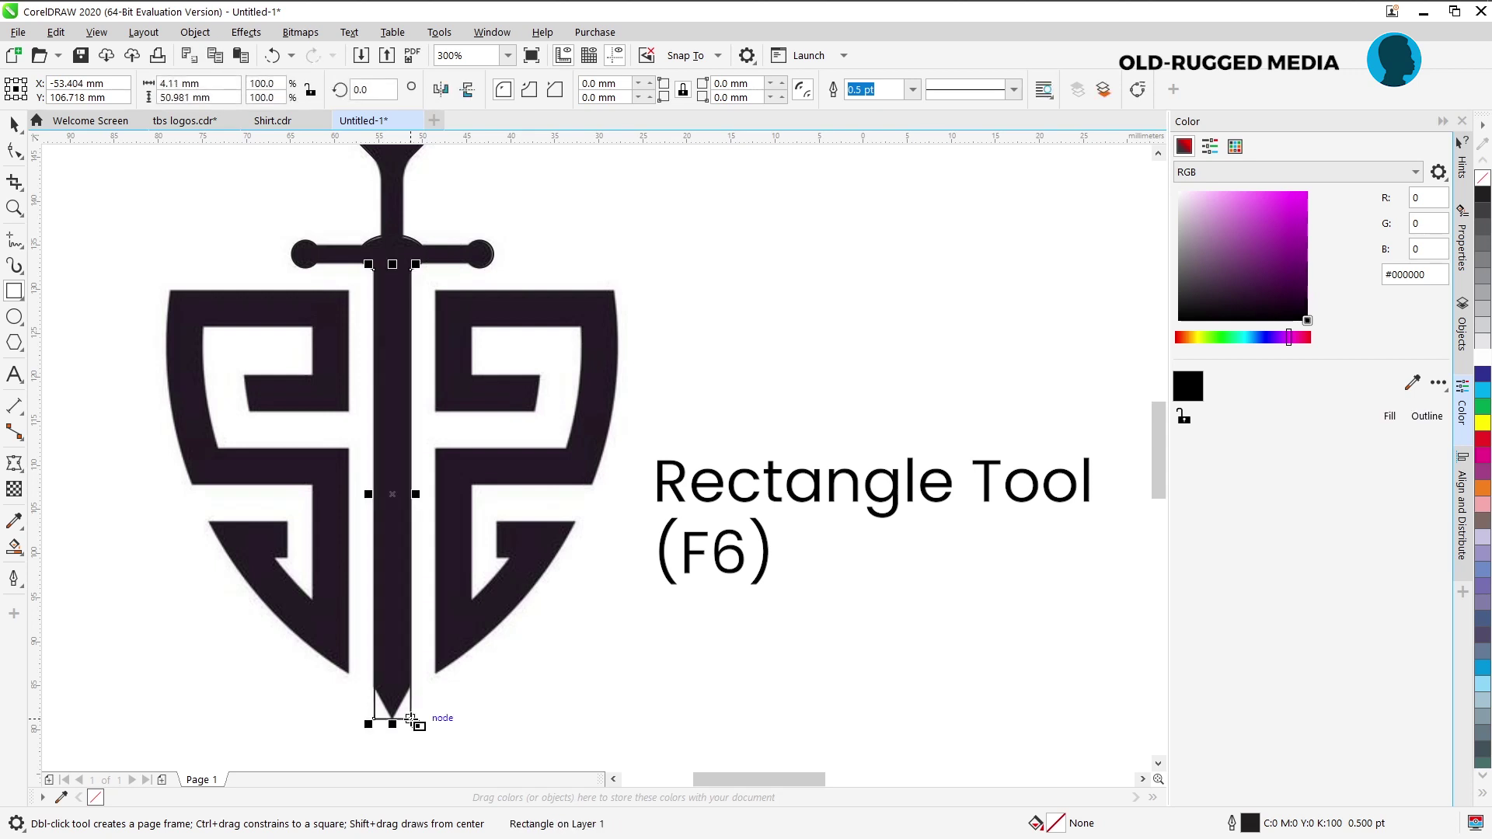
key("space")
Inspect the traced crossguard and blade, delete the reference bitmap to check their outlines, and undo the deletion.
left_click_drag(1157, 463, 1160, 449)
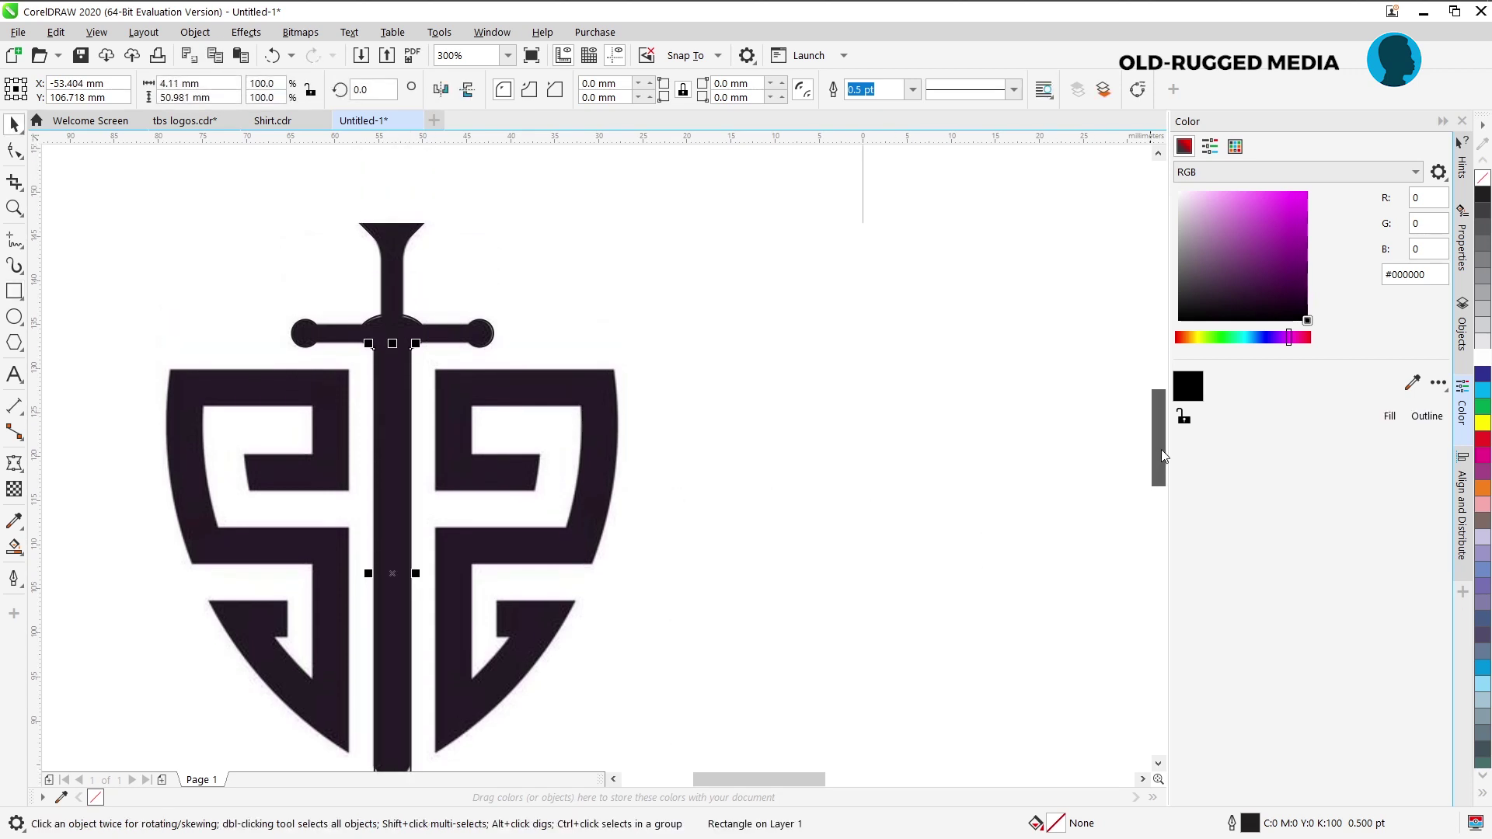
left_click(393, 349)
scroll(395, 353, "up", 4)
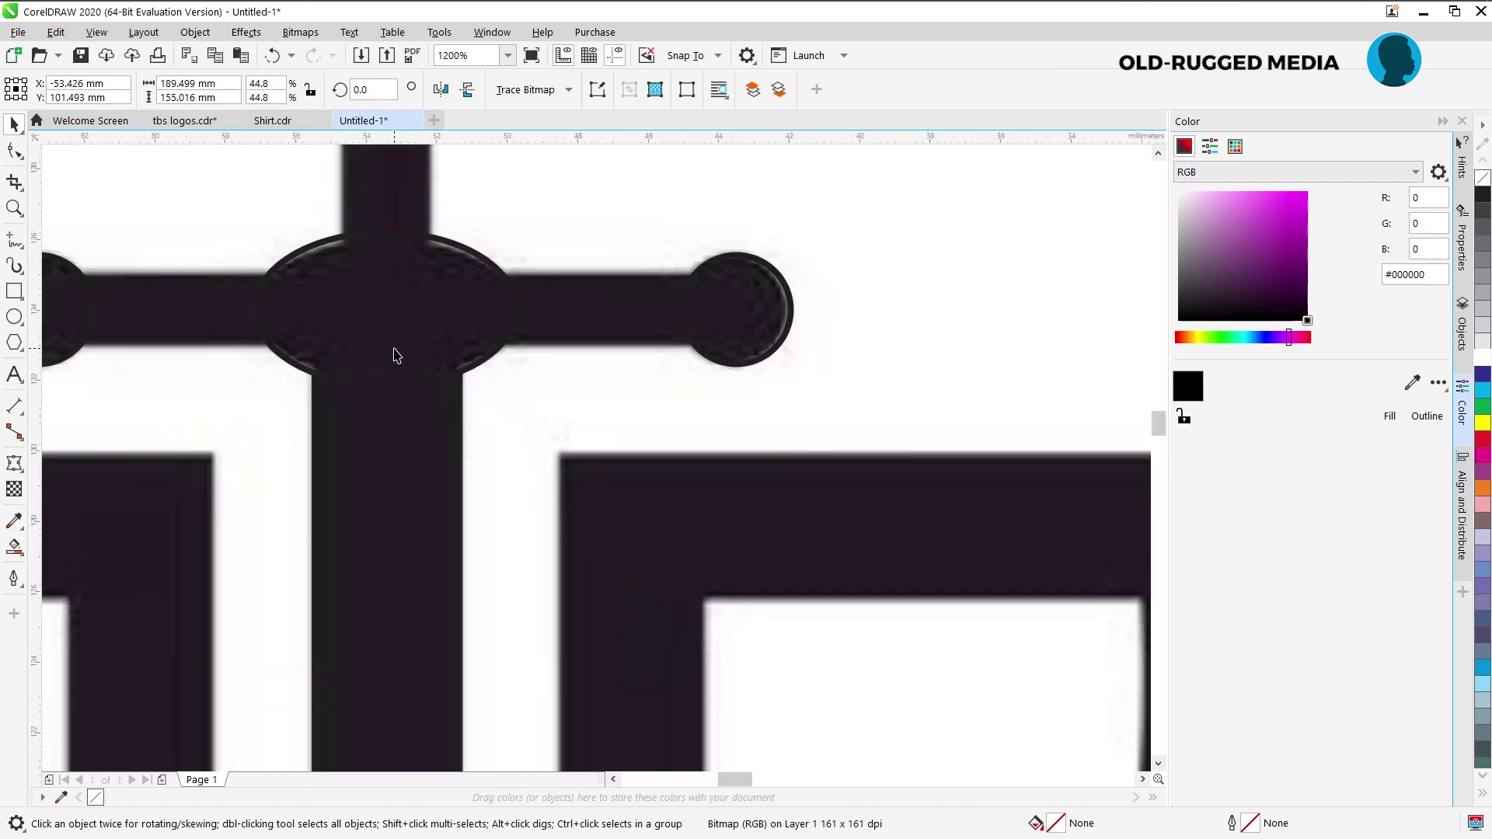
scroll(396, 355, "down", 4)
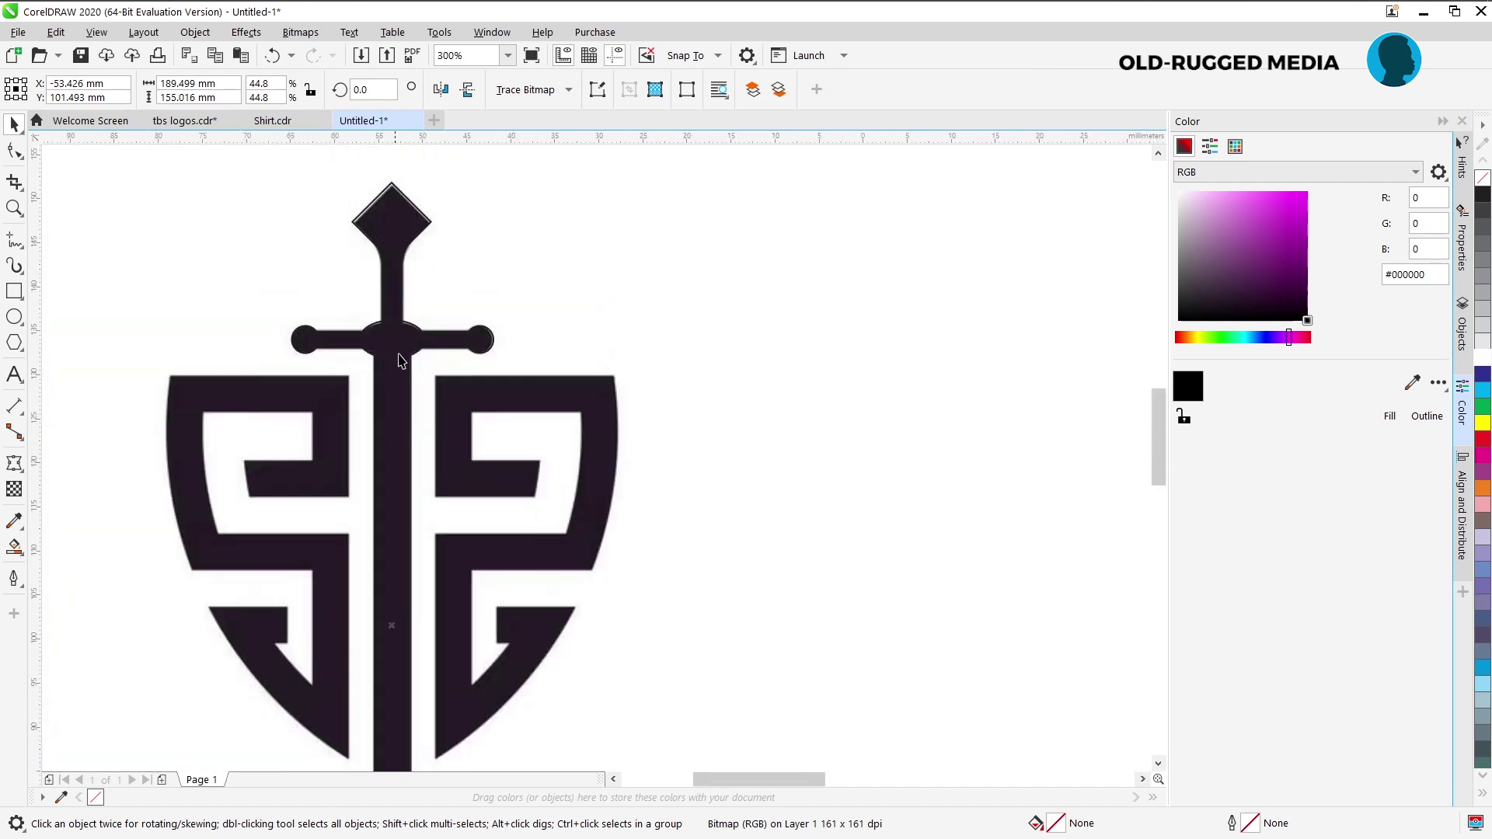
left_click_drag(1158, 423, 1158, 429)
left_click(404, 442)
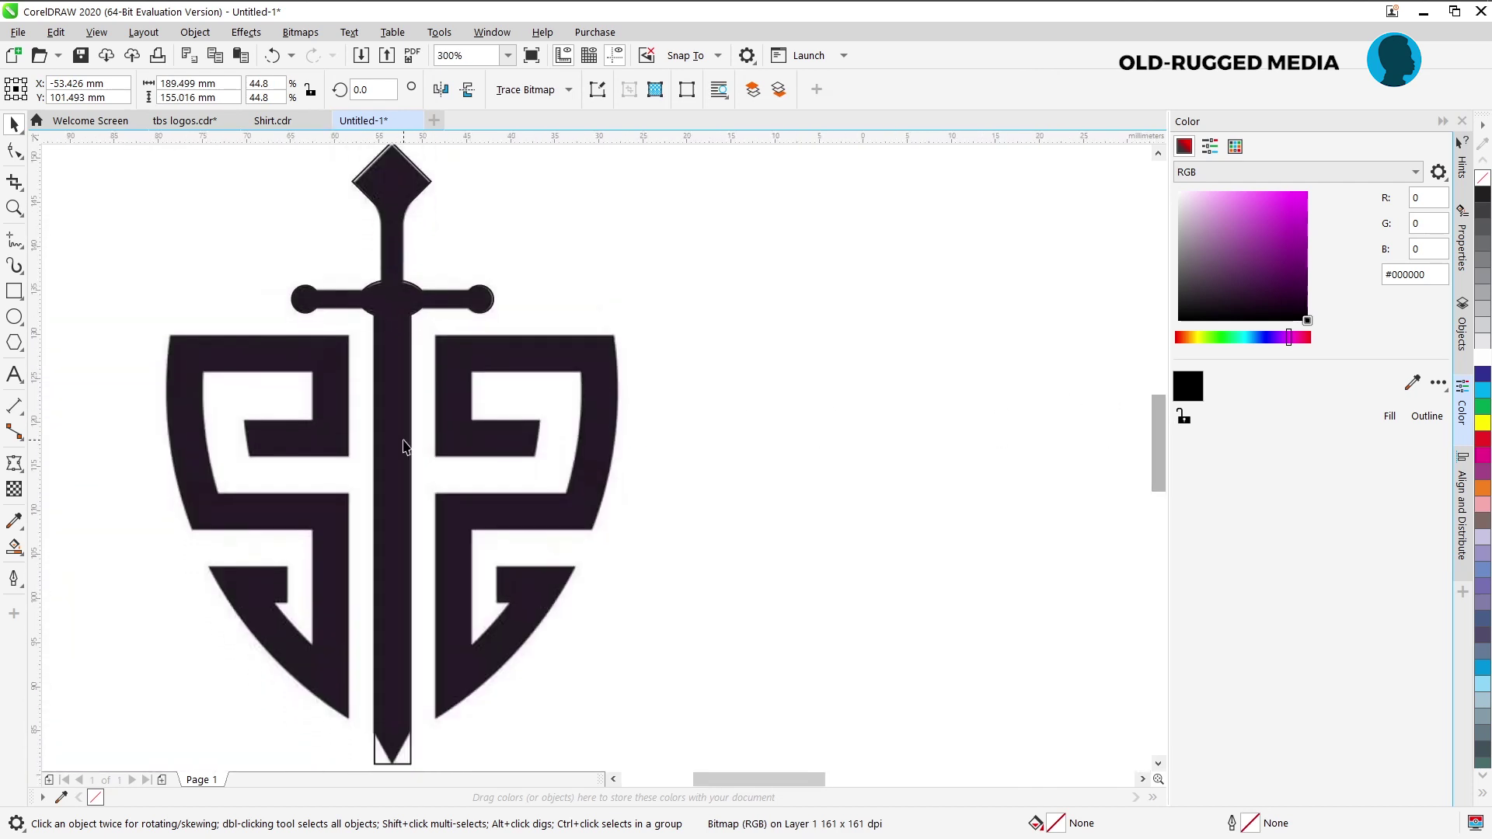
left_click(463, 448)
key("Delete")
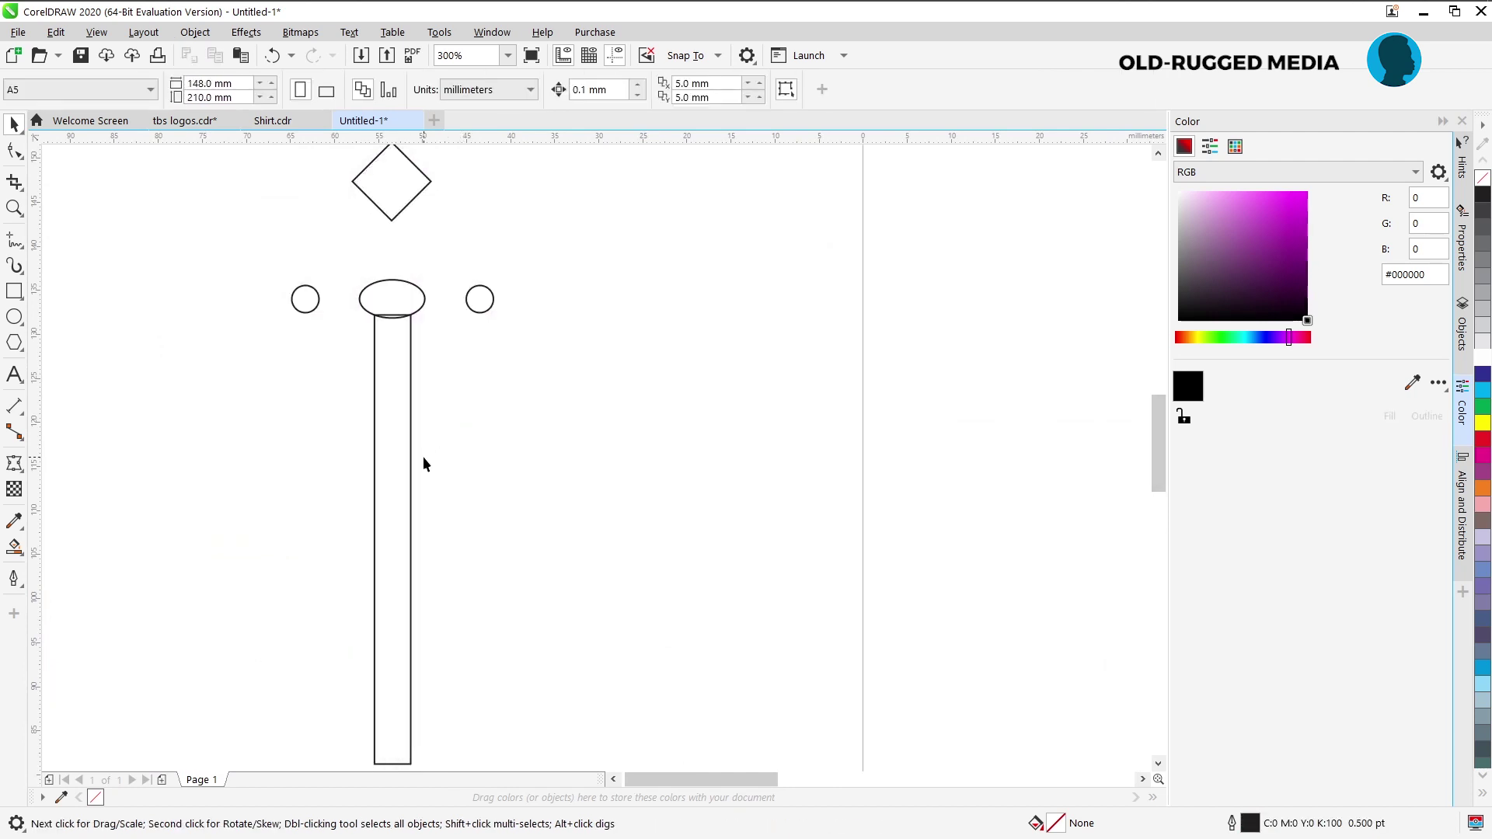
key("ctrl+z")
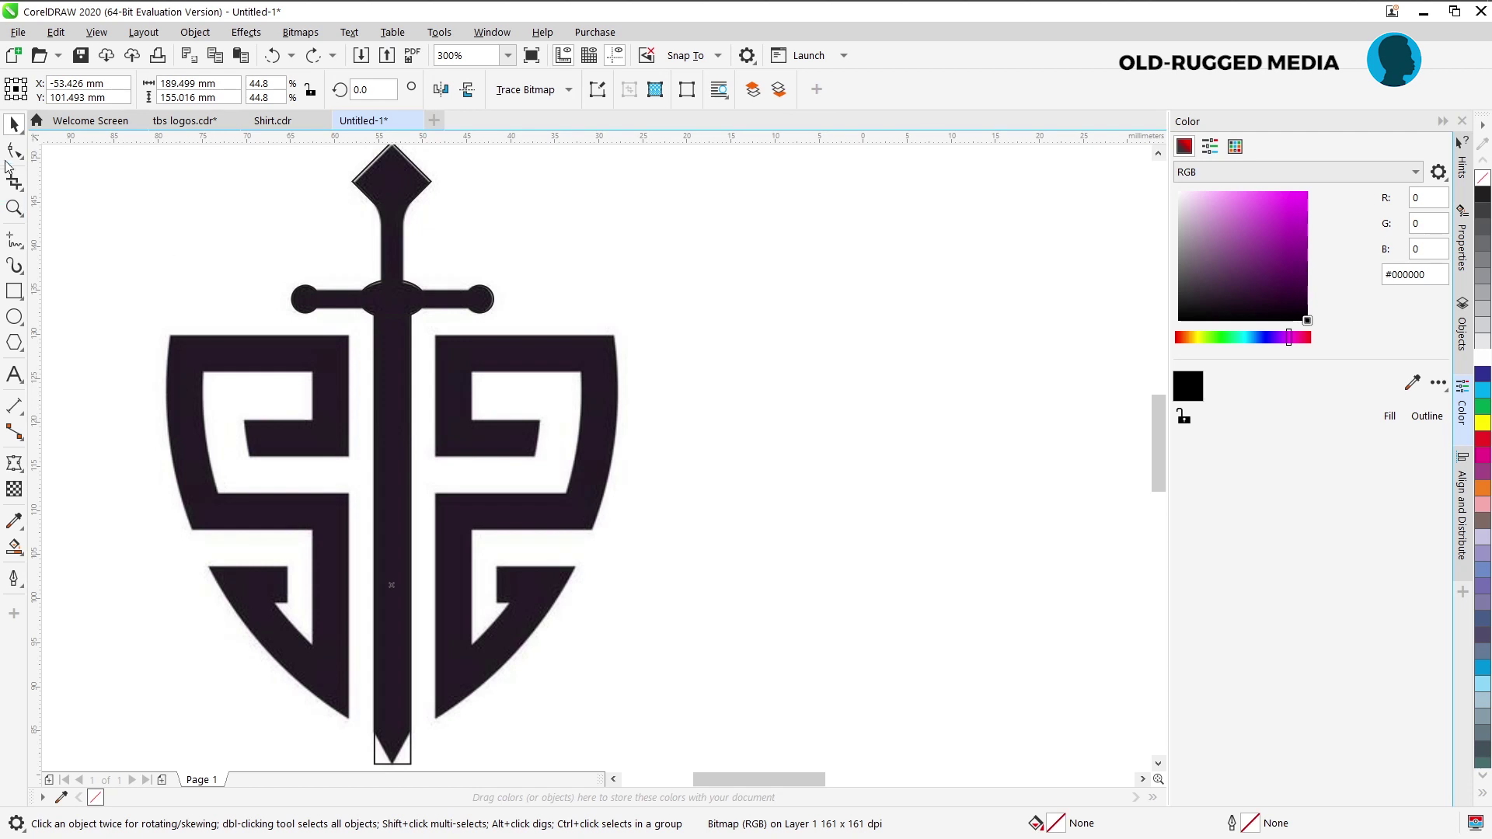
Draw a narrow rectangle over the sword's grip, from the crossguard ellipse up into the diamond pommel.
left_click(14, 290)
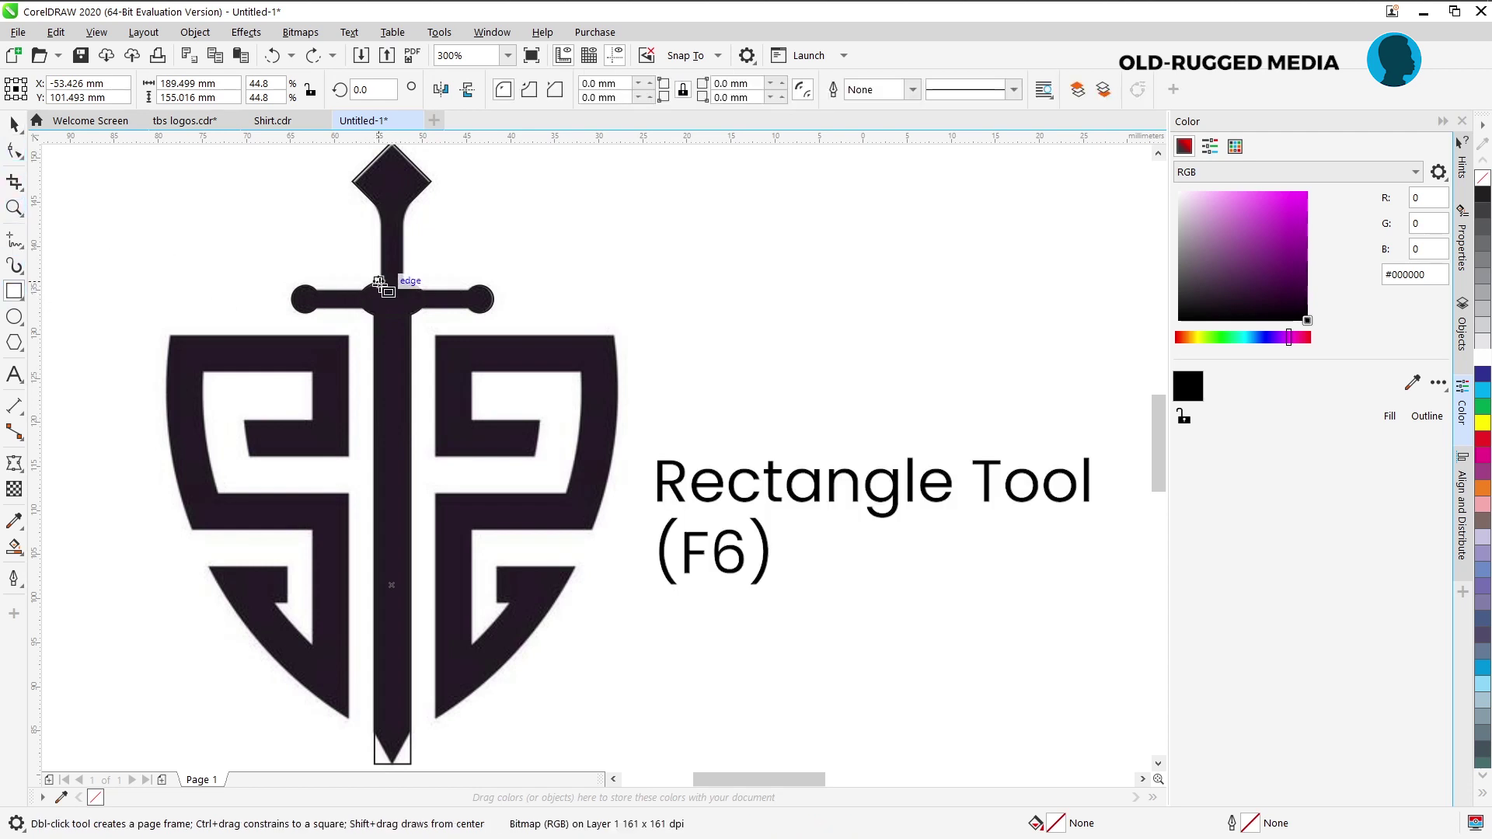
left_click_drag(380, 280, 404, 189)
key("space")
left_click(786, 301)
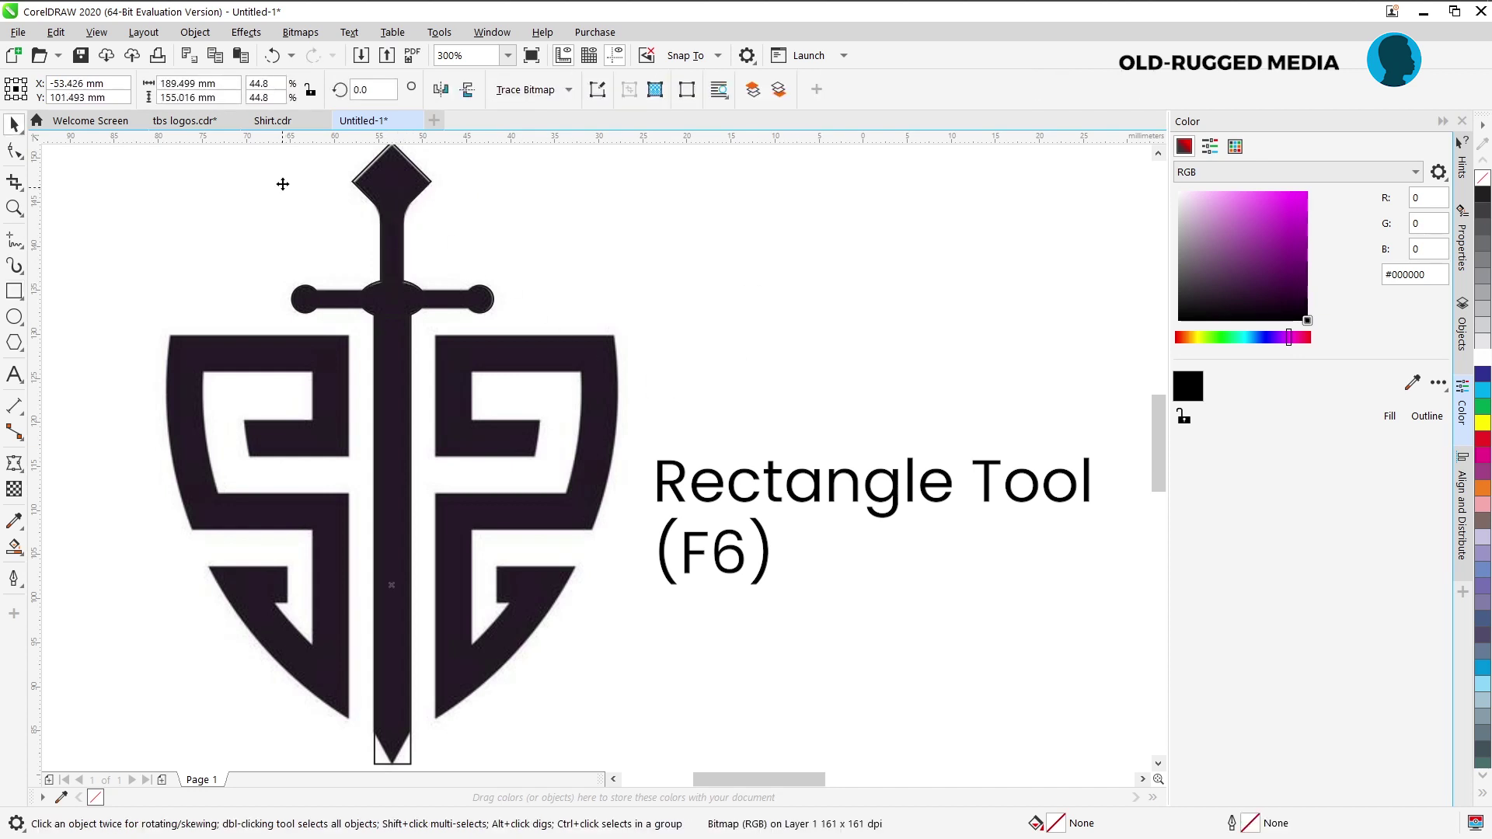
Draw a closed shape about 1.9 by 3.3 mm with 3-Point Curve along the grip's right flare below the pommel.
scroll(412, 200, "up", 2)
scroll(411, 203, "up", 1)
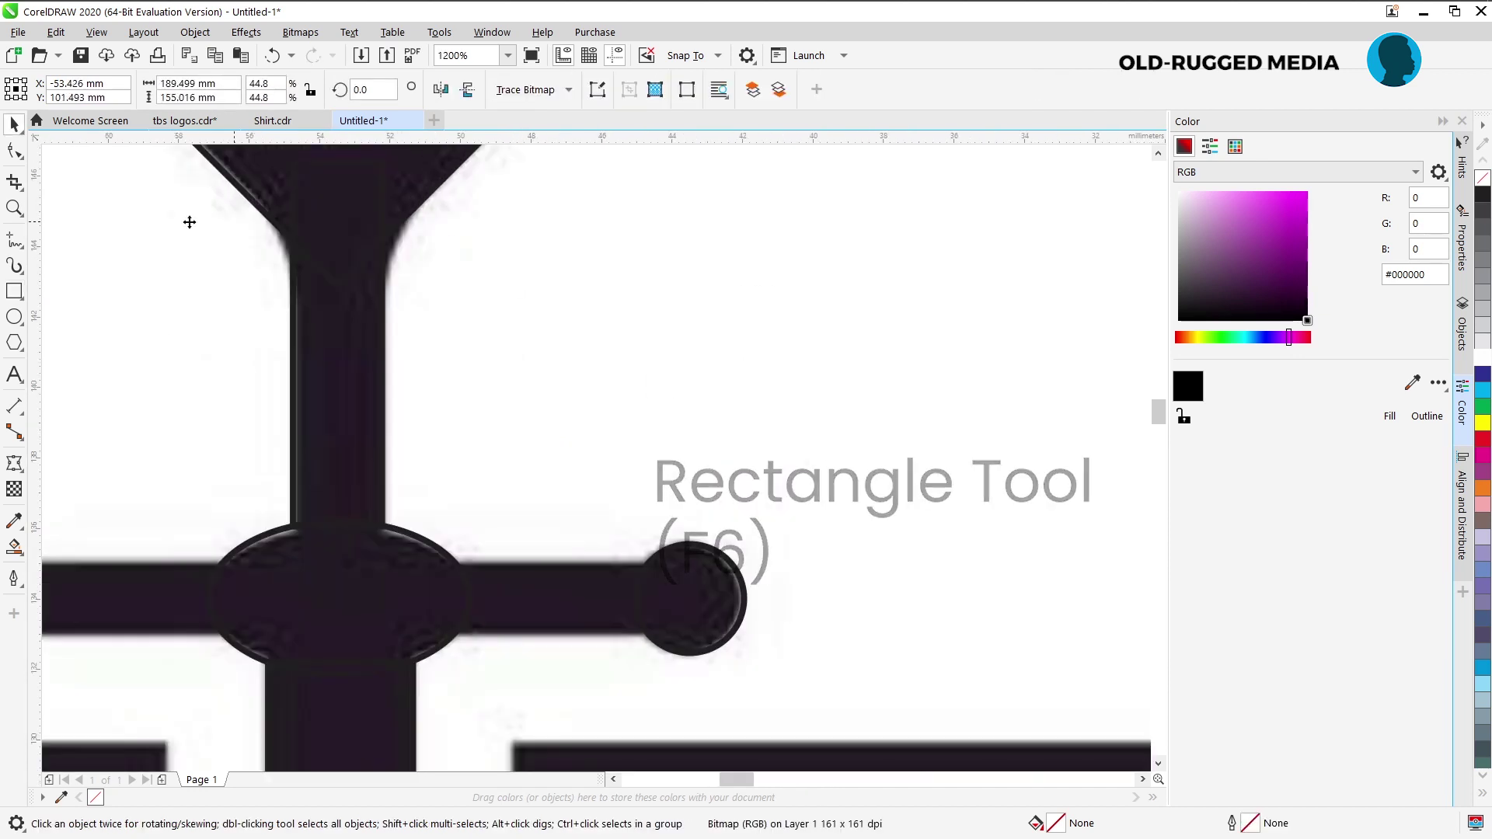
left_click(15, 241)
left_click(86, 362)
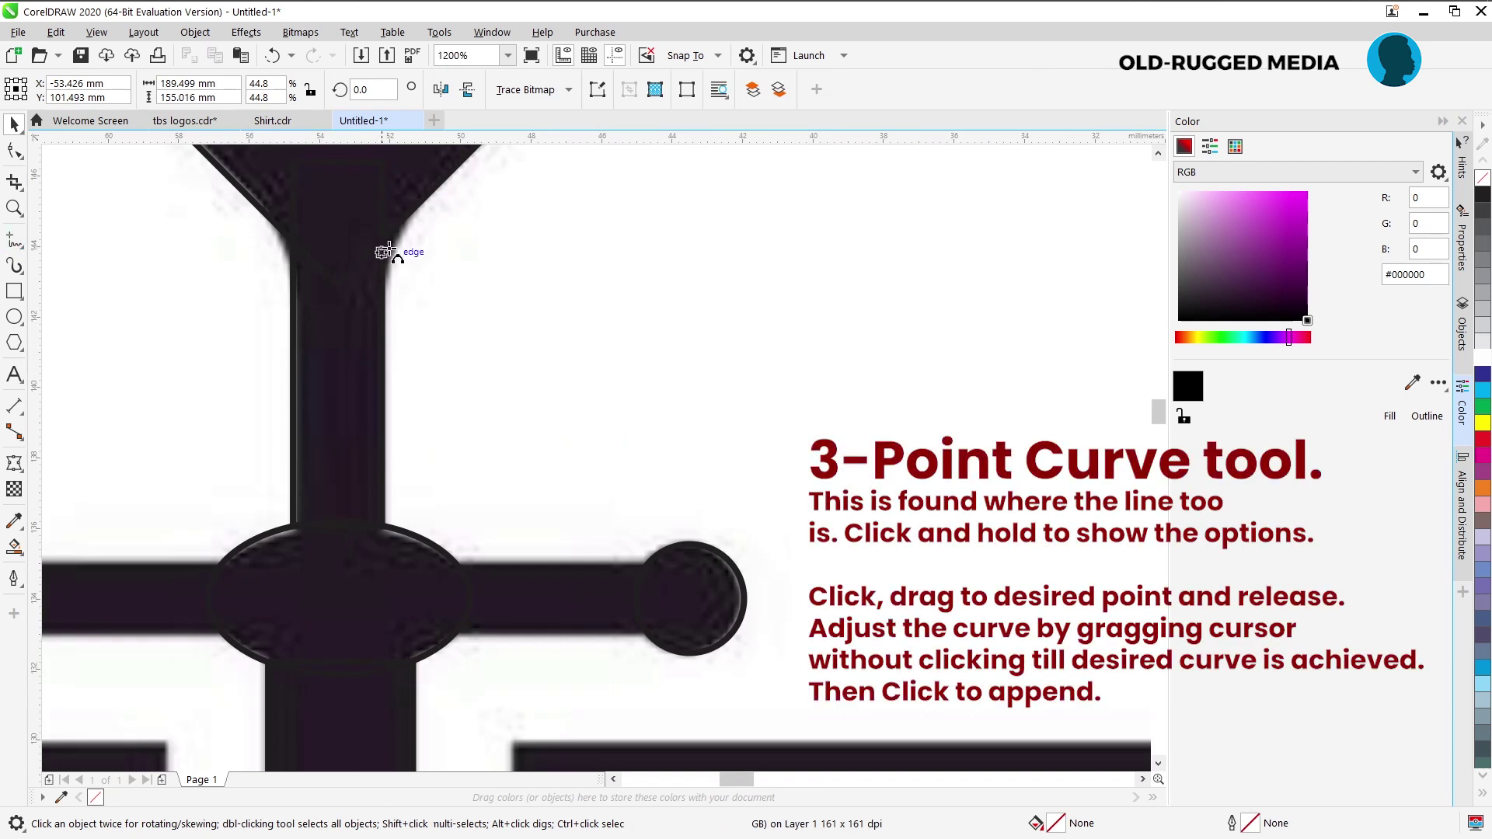
left_click_drag(432, 191, 381, 311)
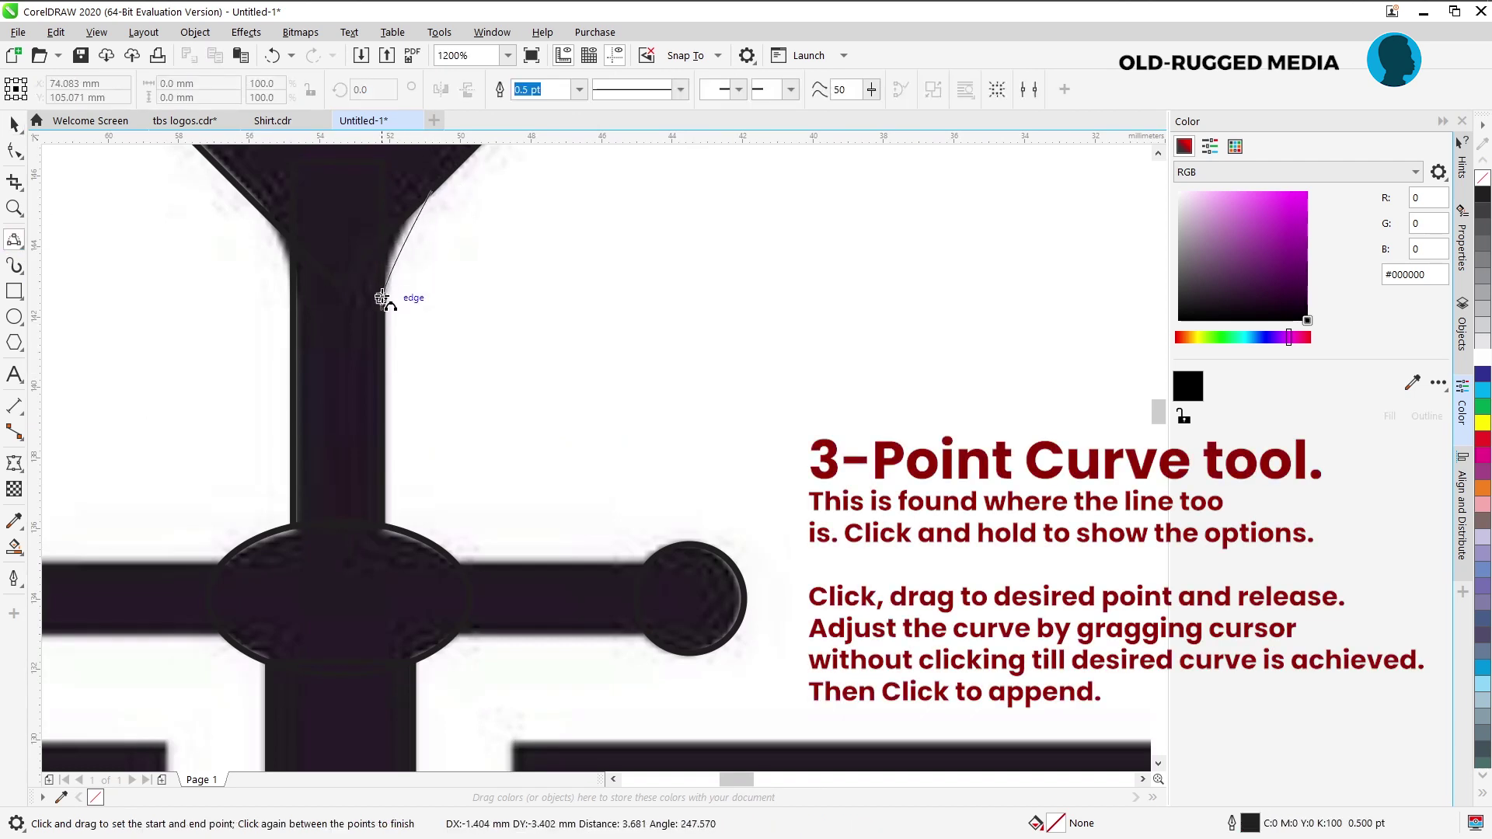
left_click(397, 243)
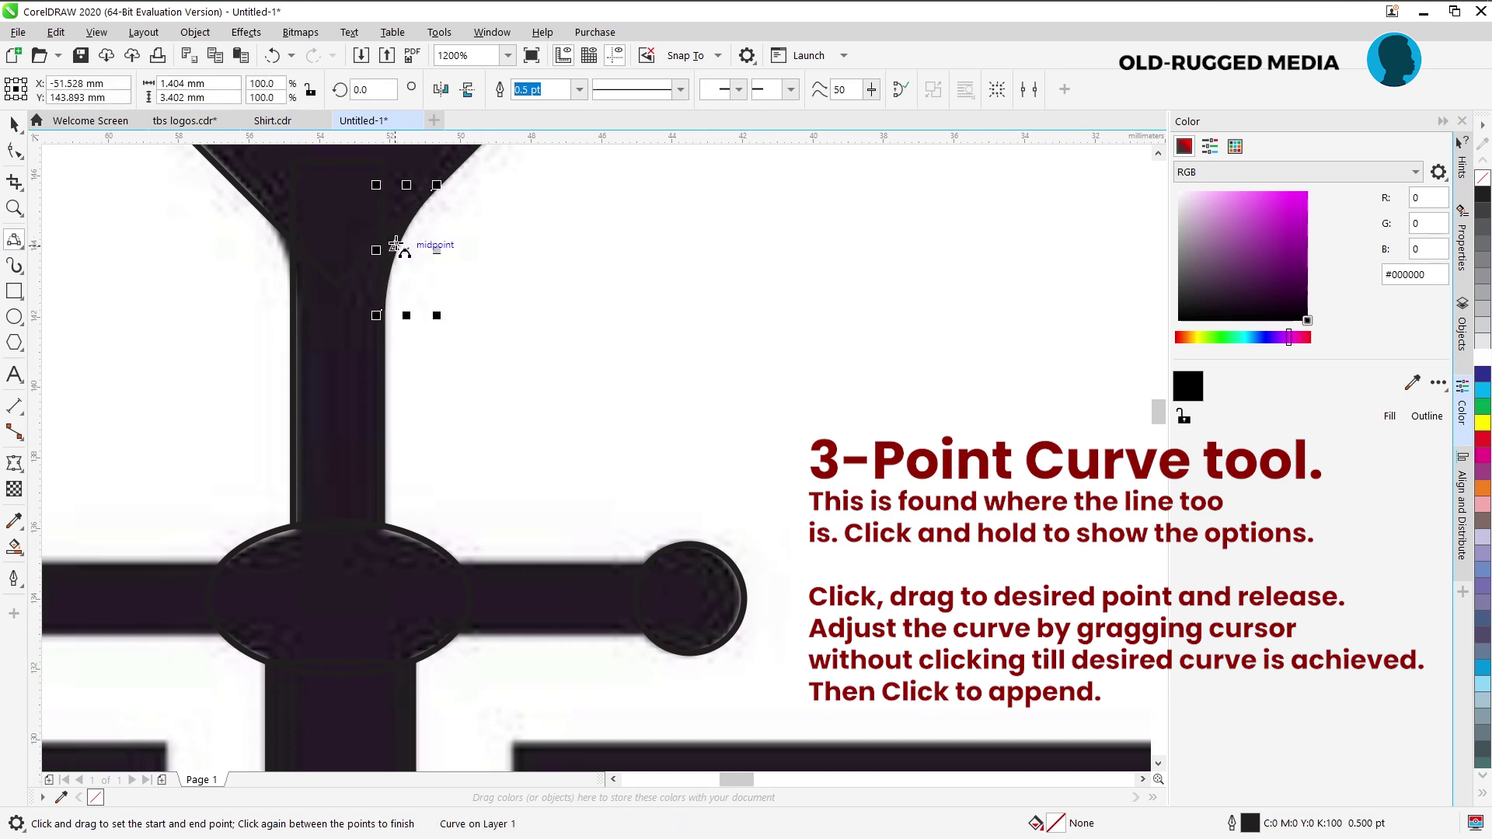
key("ctrl+z")
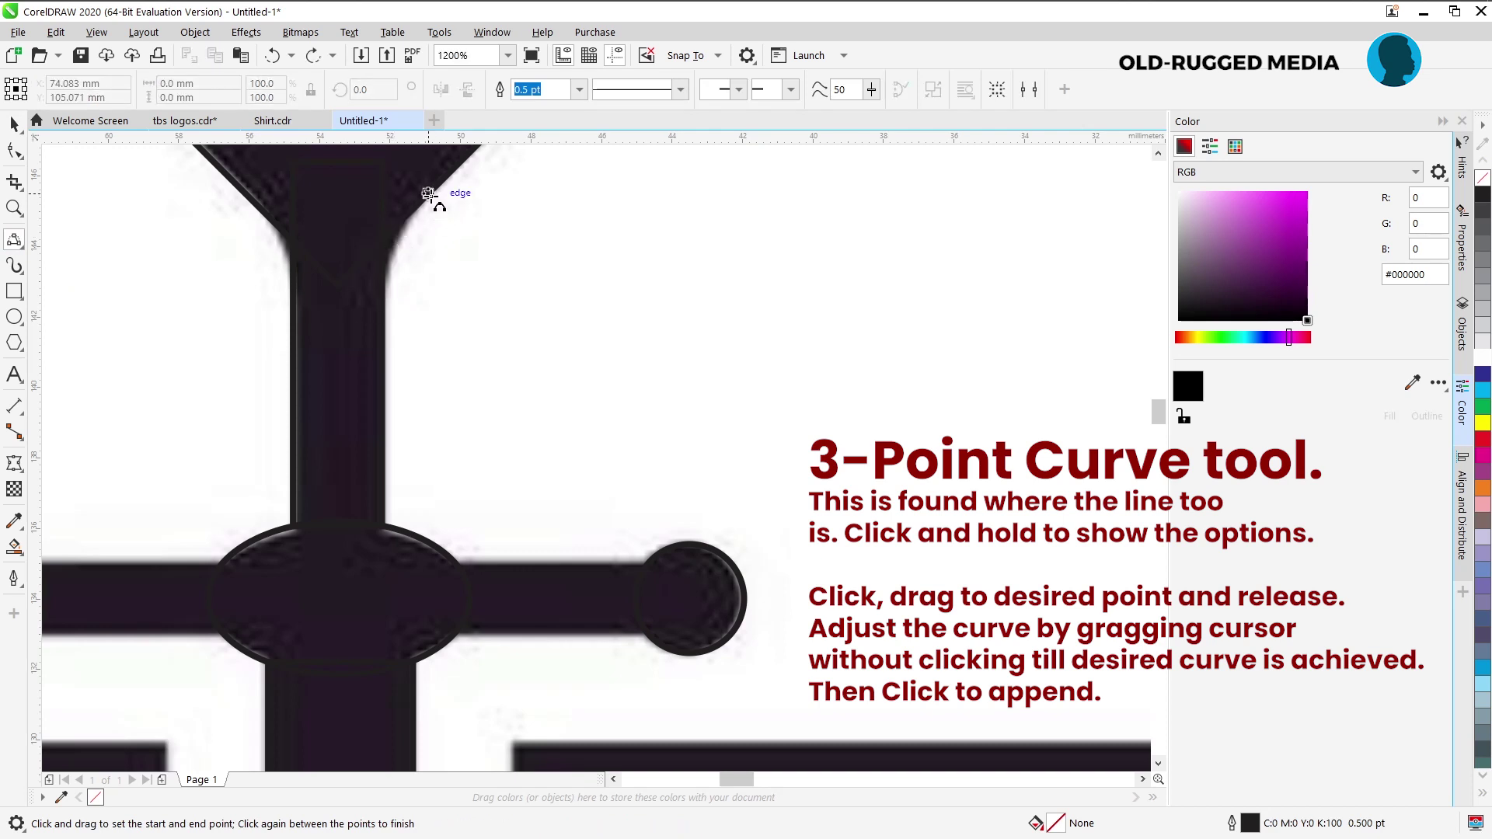
left_click_drag(427, 193, 383, 306)
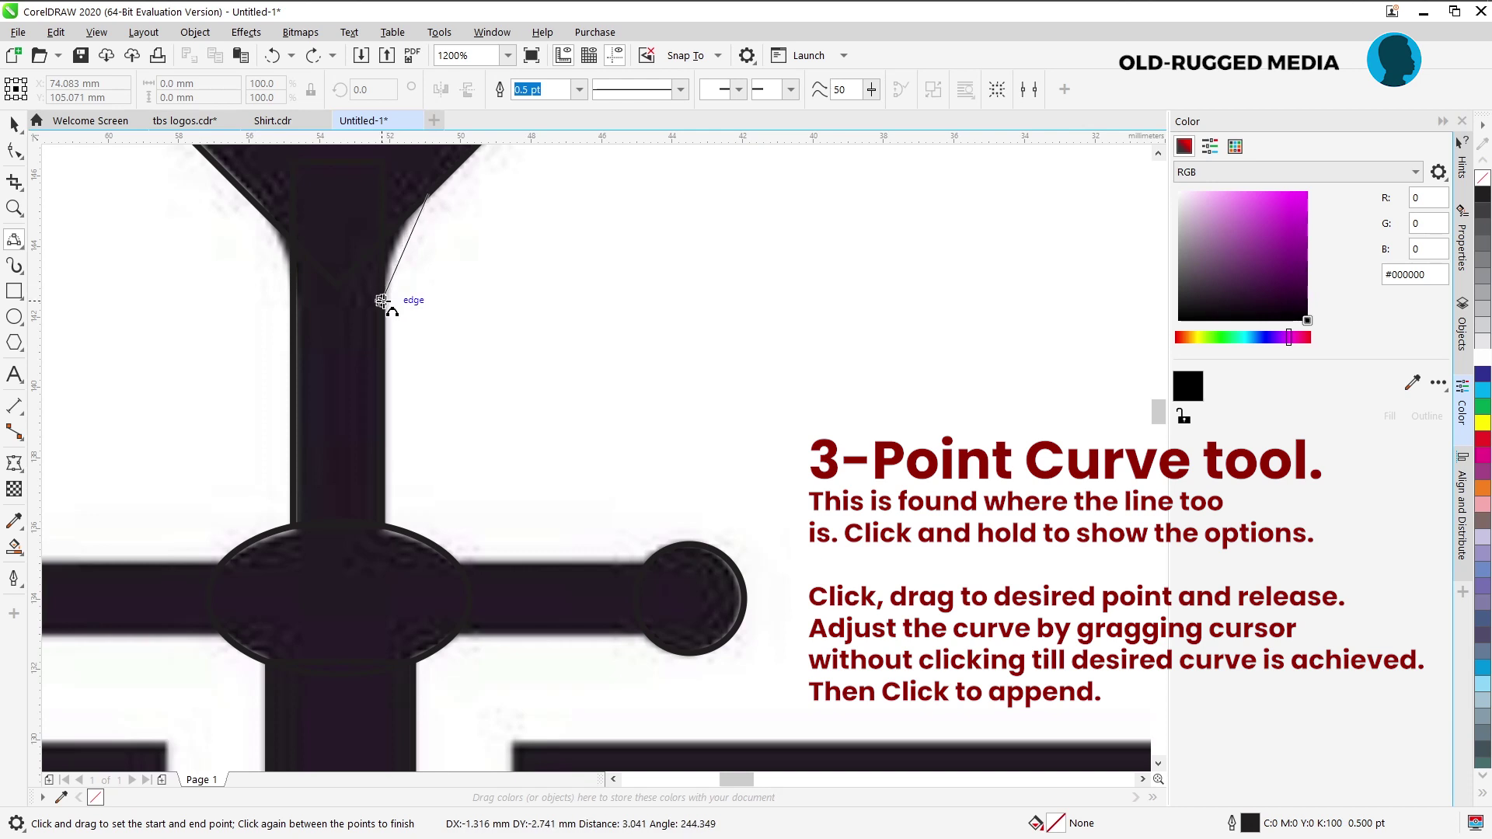
left_click(395, 247)
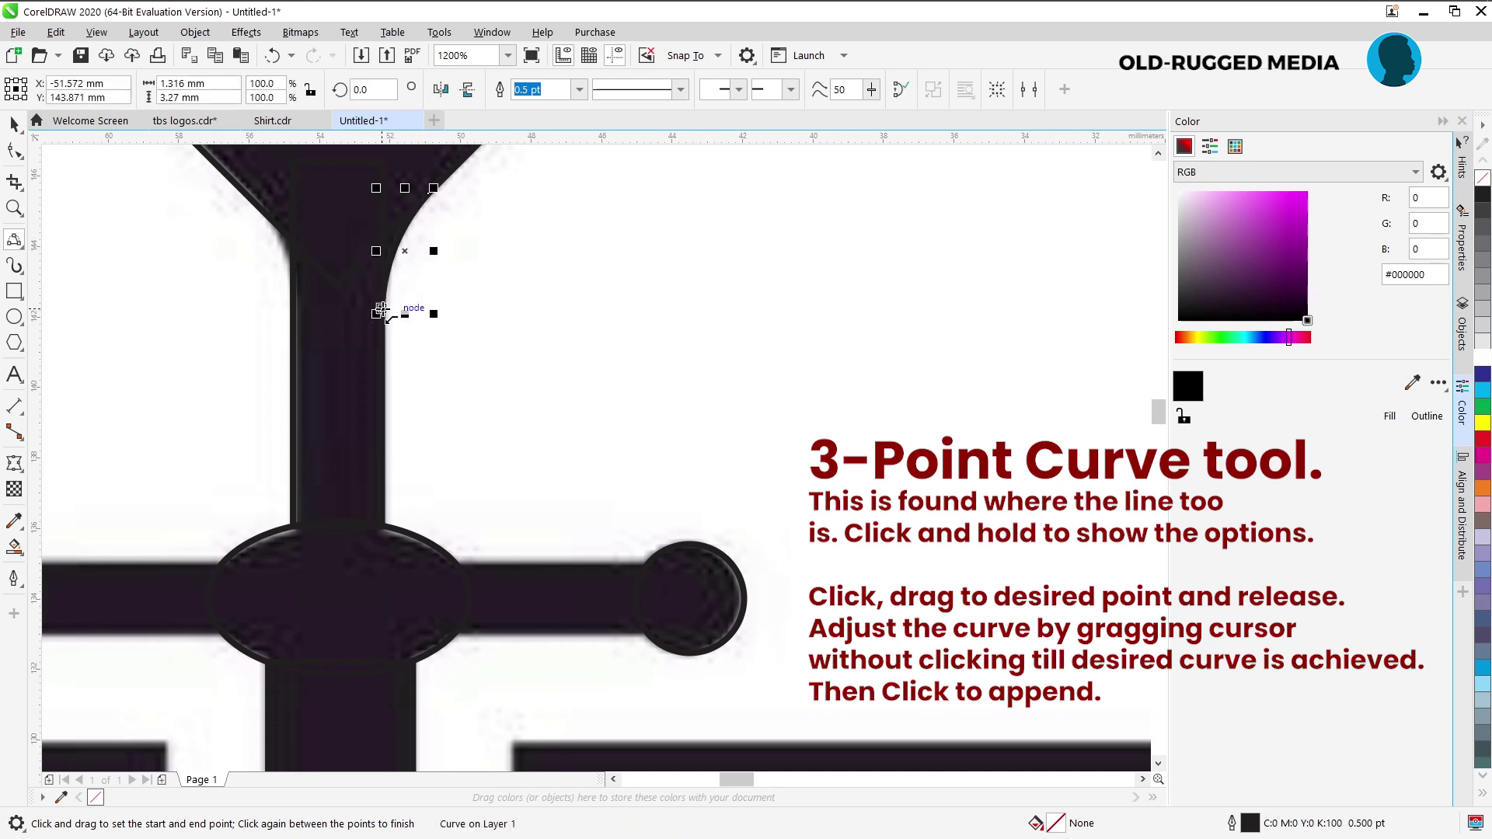
left_click_drag(380, 312, 429, 191)
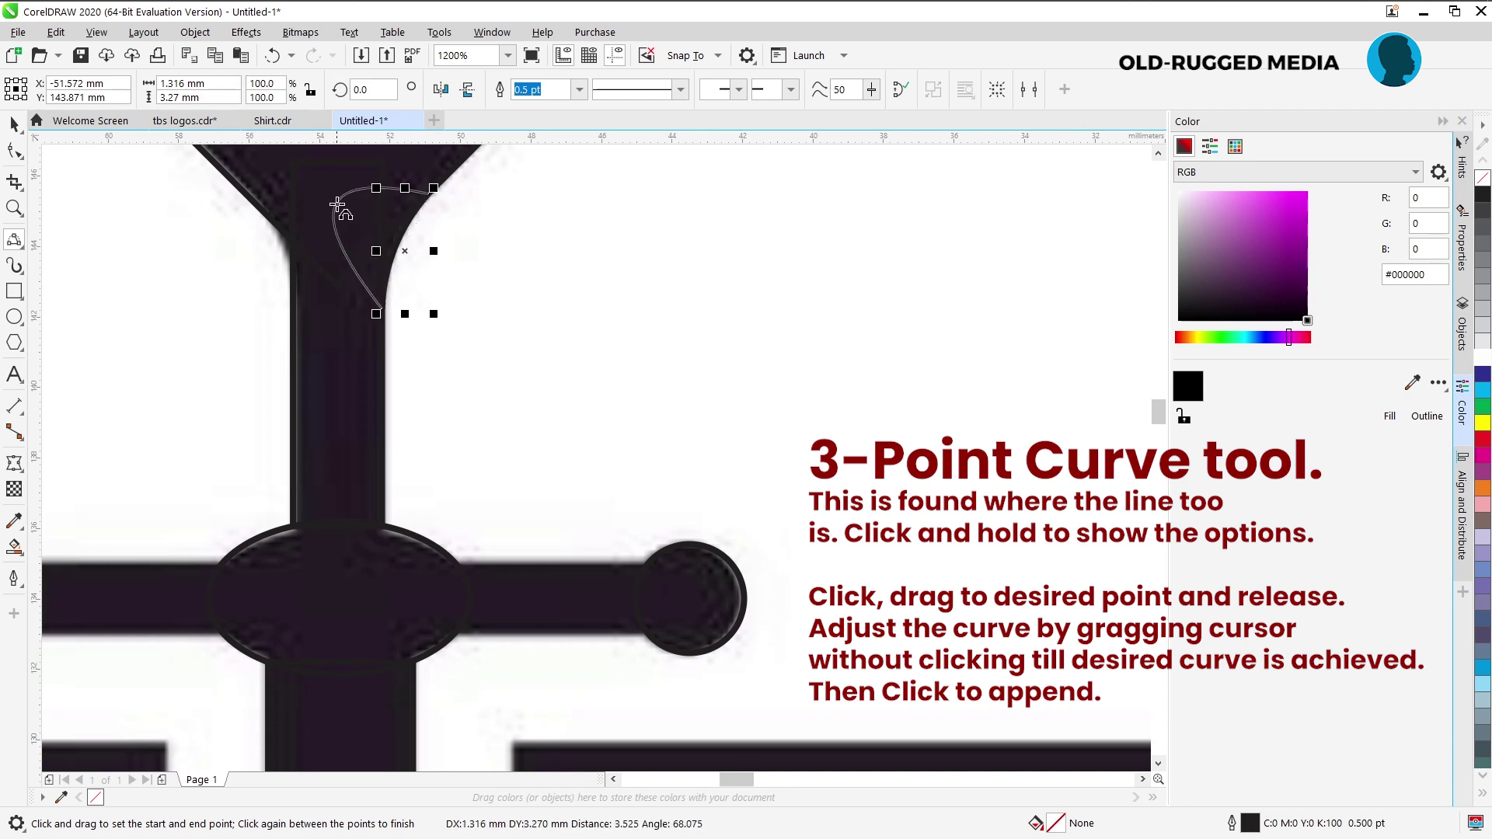
left_click(367, 231)
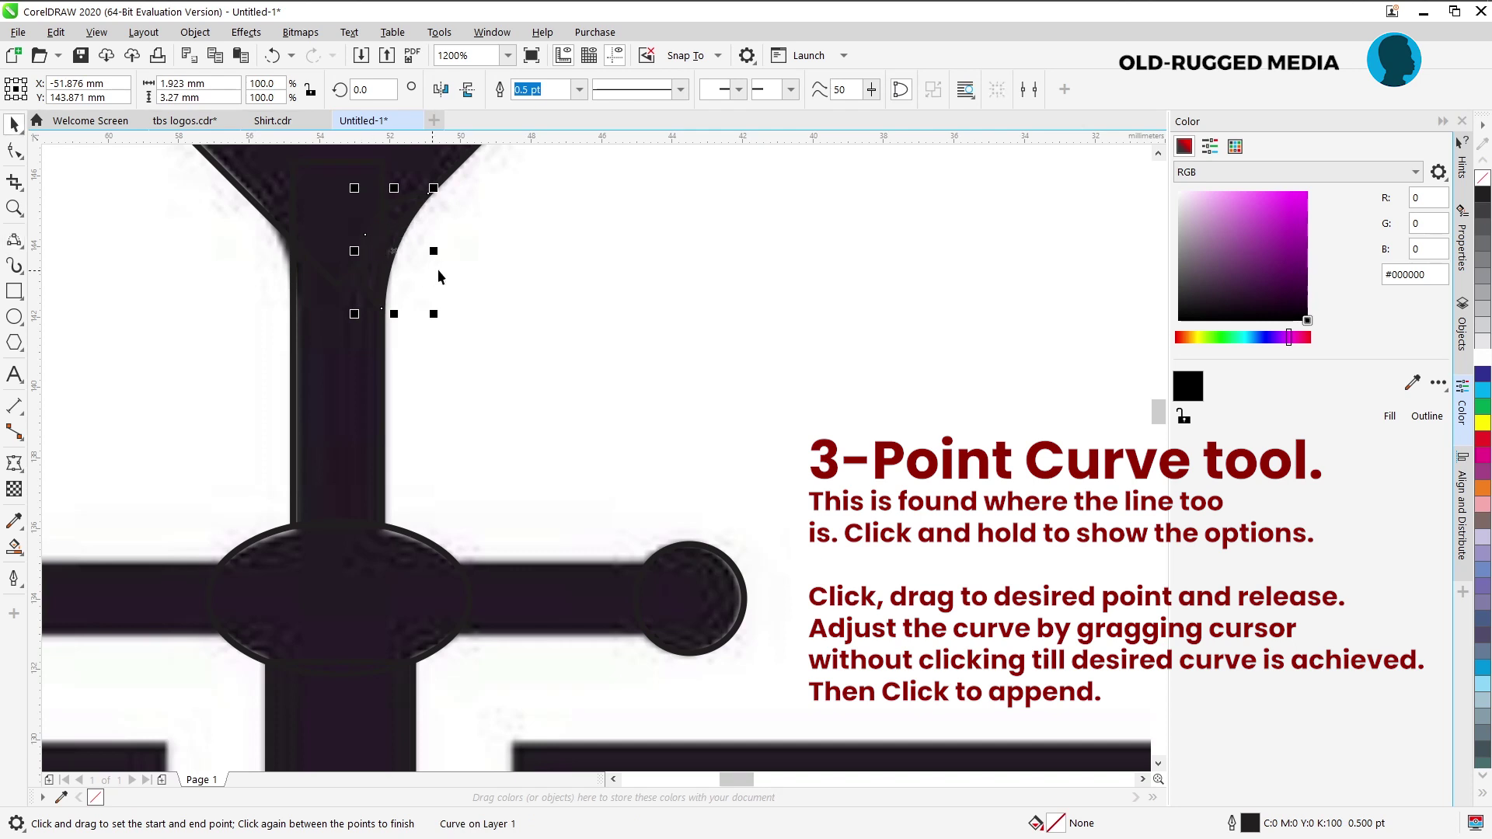
Place a horizontally mirrored copy of the curved flare shape on the left side of the grip.
key("space")
left_click_drag(433, 251, 277, 257)
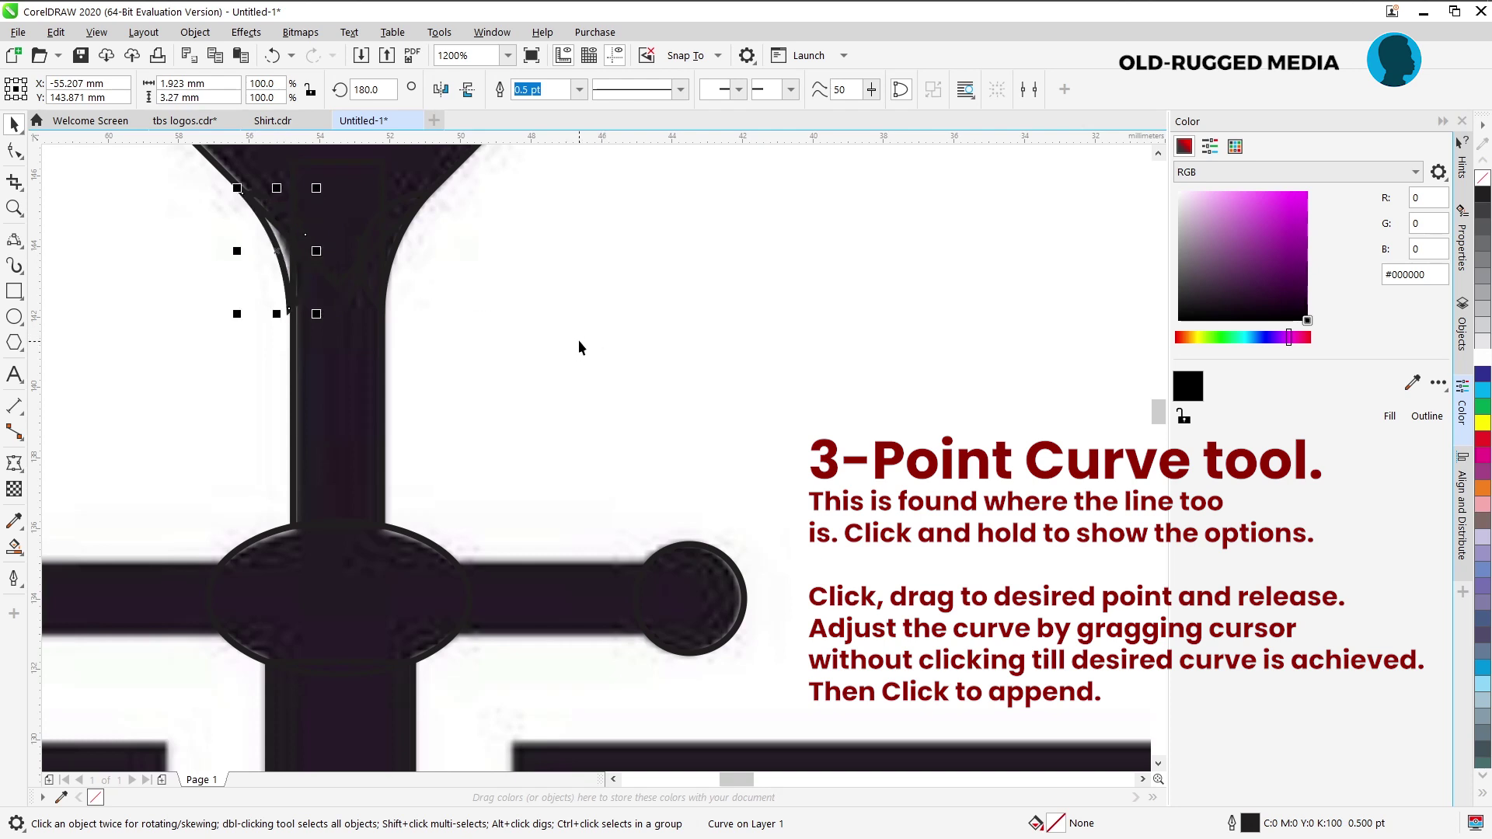
Delete the reference bitmap behind the traced sword to check the outlines, including both grip flares.
left_click(578, 318)
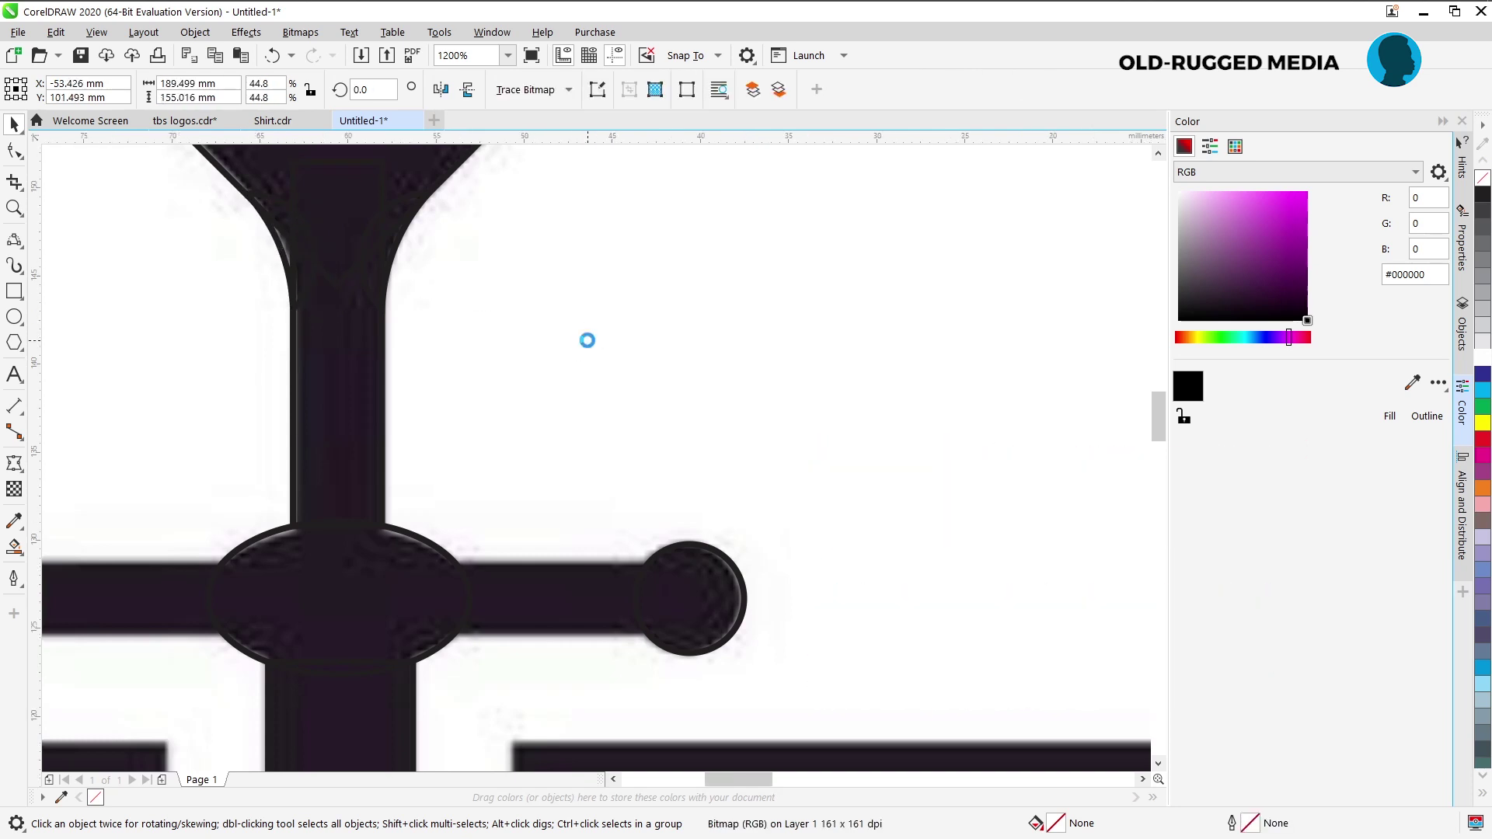
scroll(589, 339, "down", 2)
left_click(747, 472)
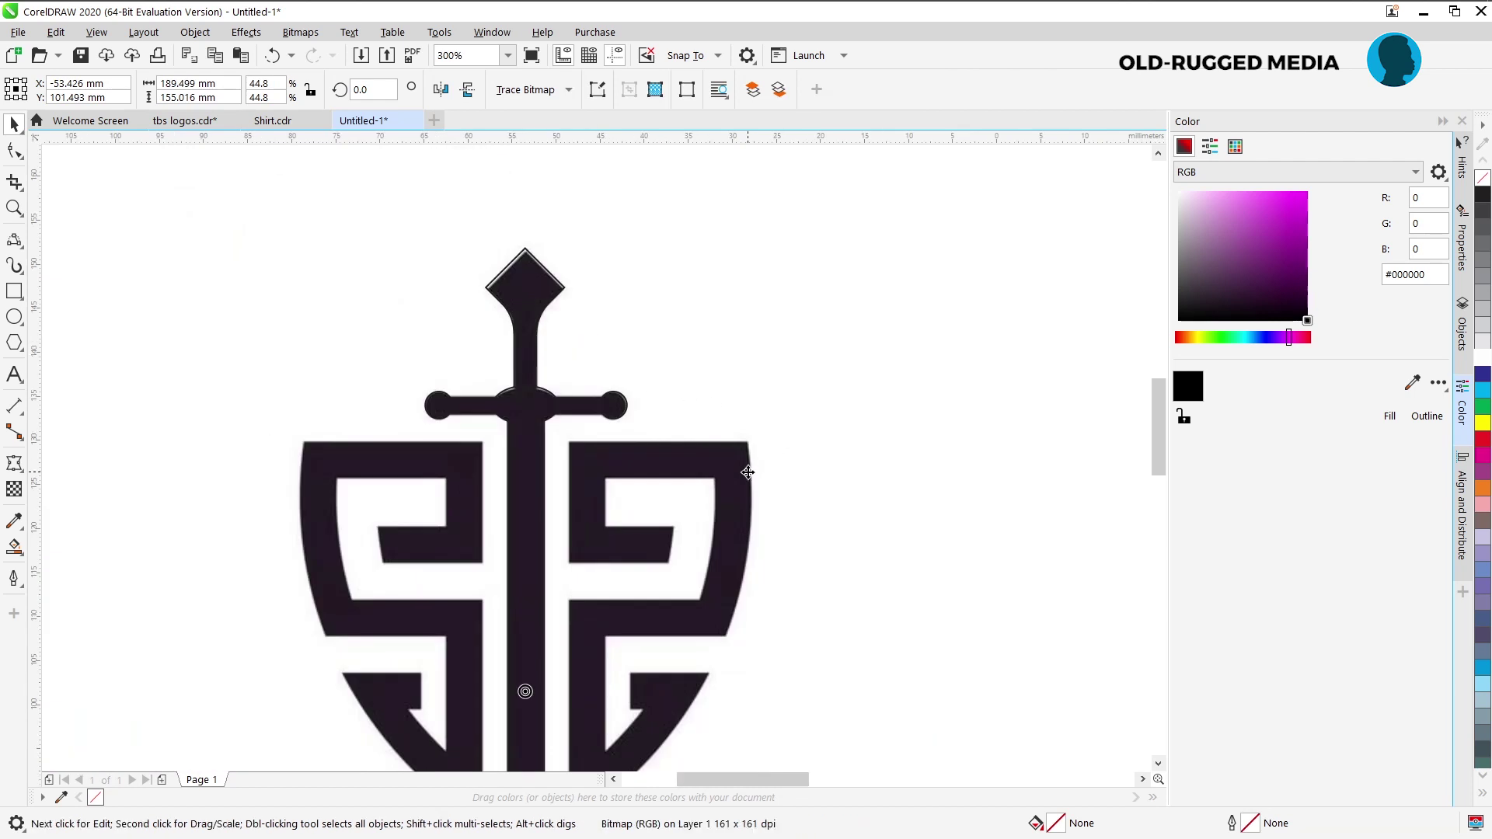
key("Delete")
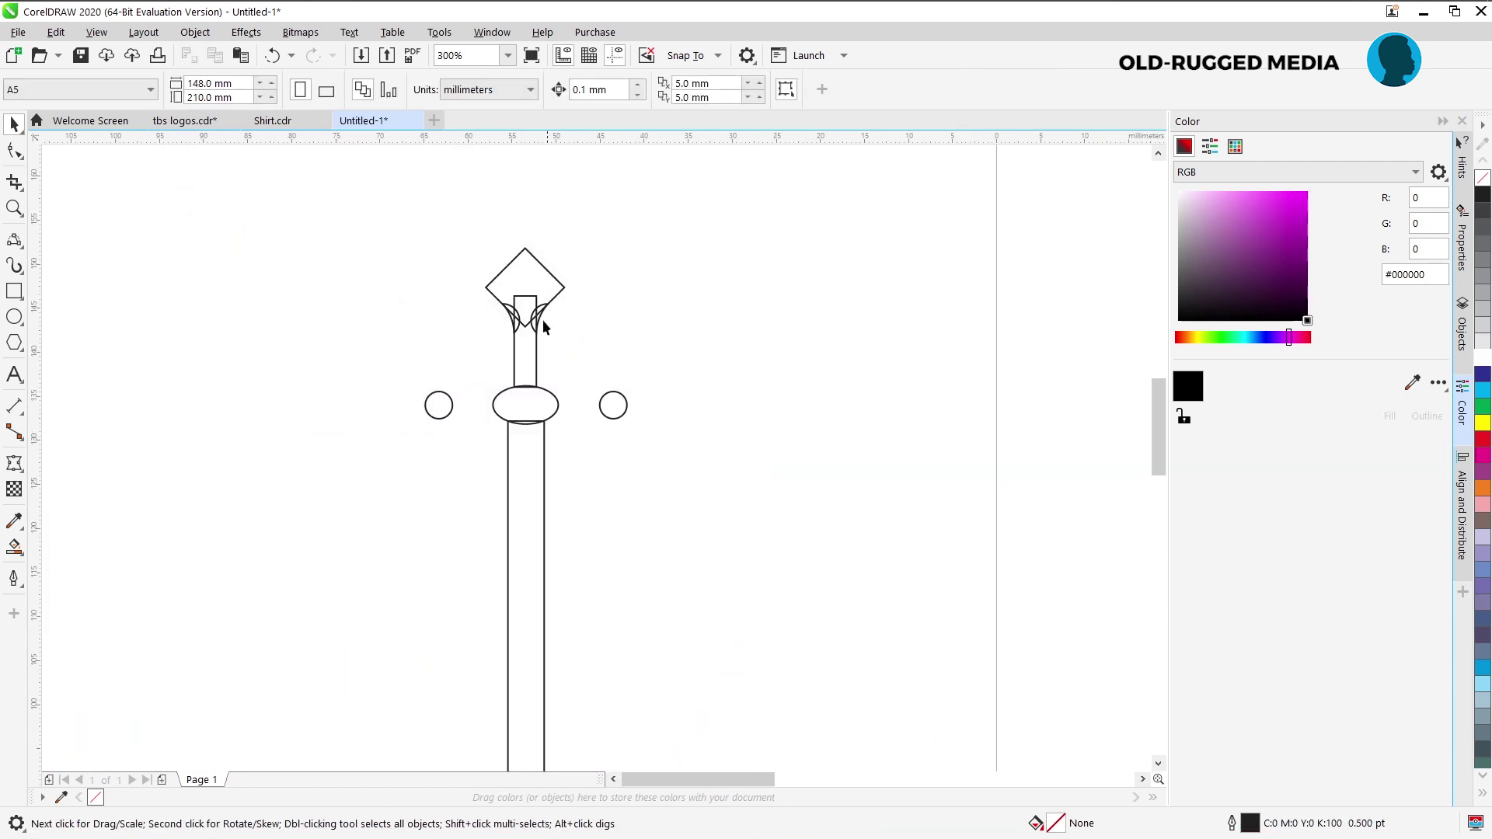
Undo the deletion of the reference bitmap behind the sword outlines.
scroll(533, 296, "up", 2)
scroll(531, 289, "down", 2)
key("ctrl+z")
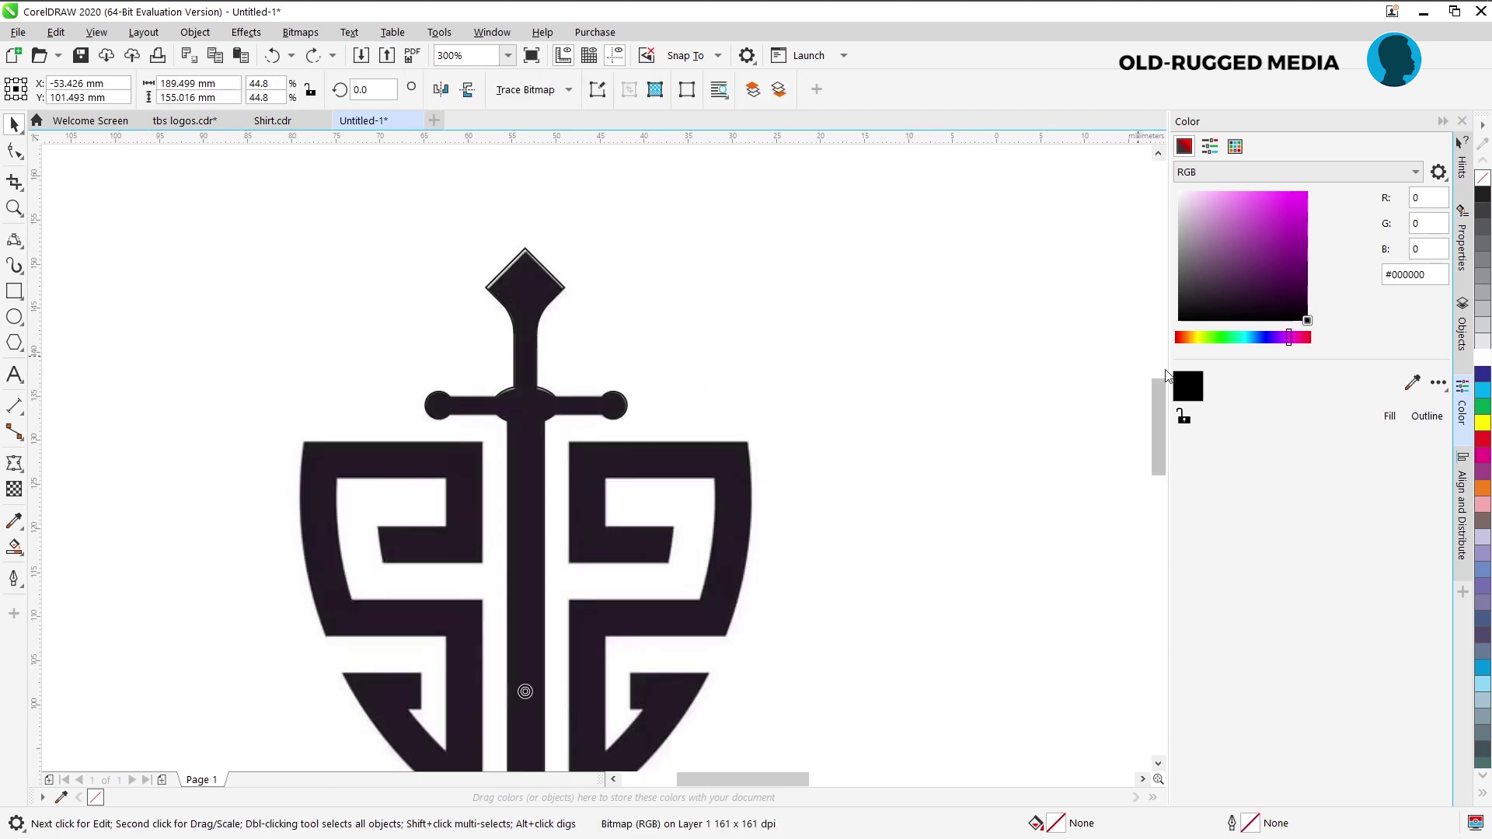
Draw a rectangle about 17.6 by 2.0 mm over the crossguard bar, spanning between the two end circles.
mouse_move(1158, 395)
left_mouse_down()
mouse_move(1158, 437)
mouse_move(1158, 418)
left_mouse_up()
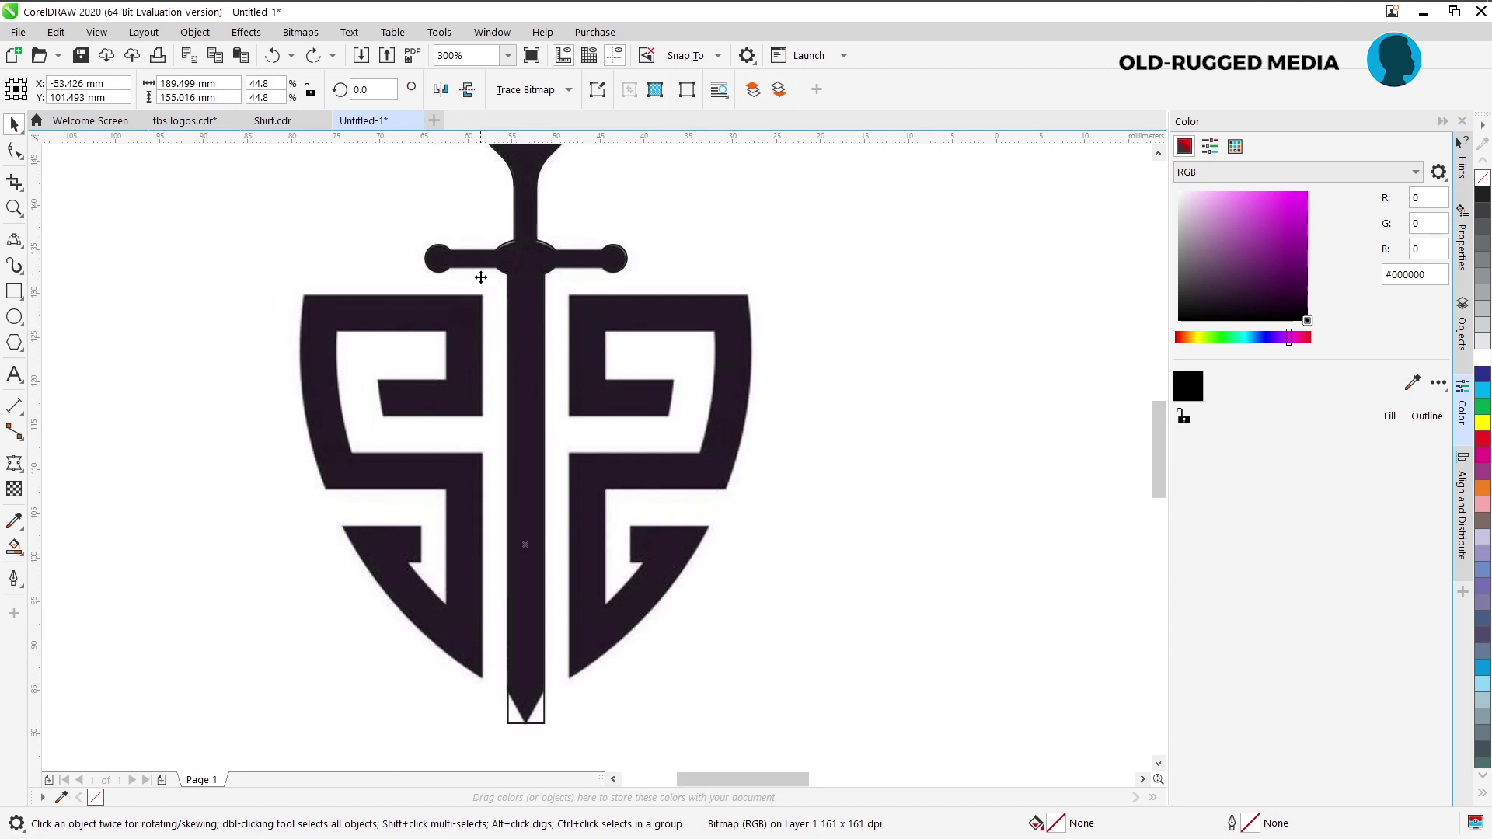
left_click(14, 290)
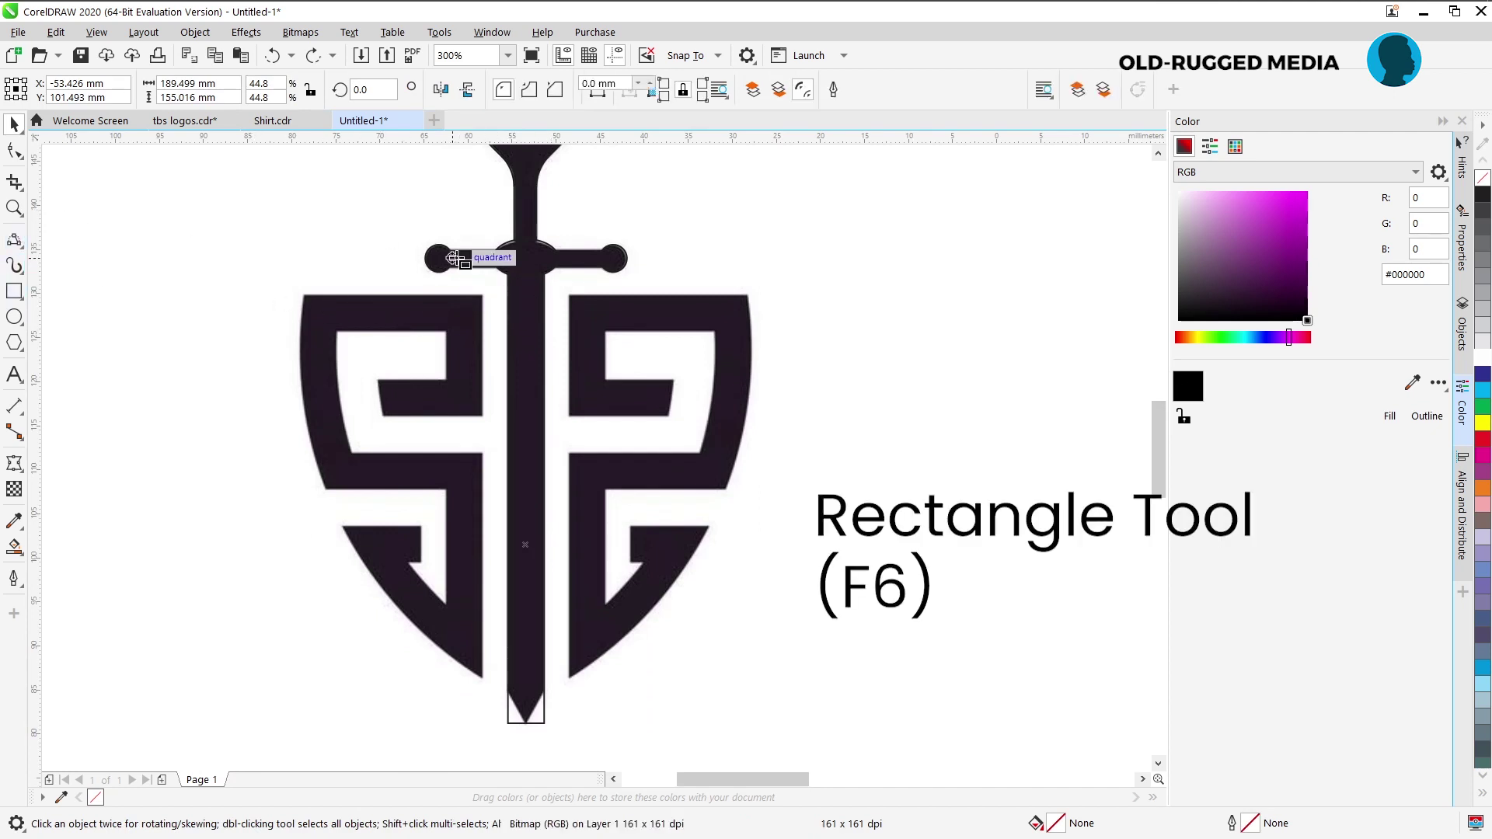
mouse_move(449, 251)
left_mouse_down()
mouse_move(620, 281)
mouse_move(613, 258)
mouse_move(576, 287)
mouse_move(588, 288)
left_mouse_up()
scroll(509, 263, "up", 5)
key("space")
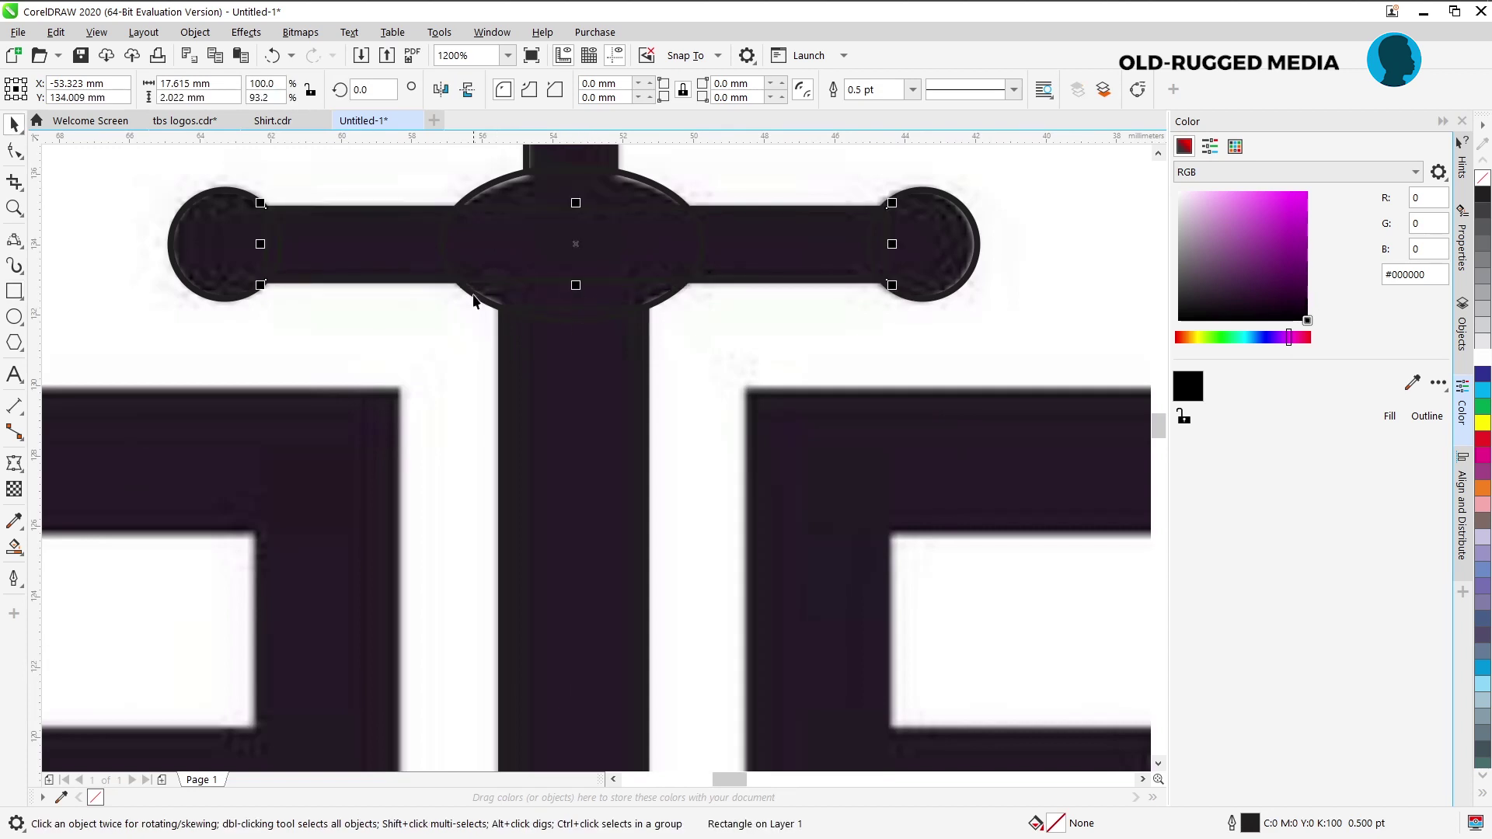
key("space")
scroll(682, 377, "down", 5)
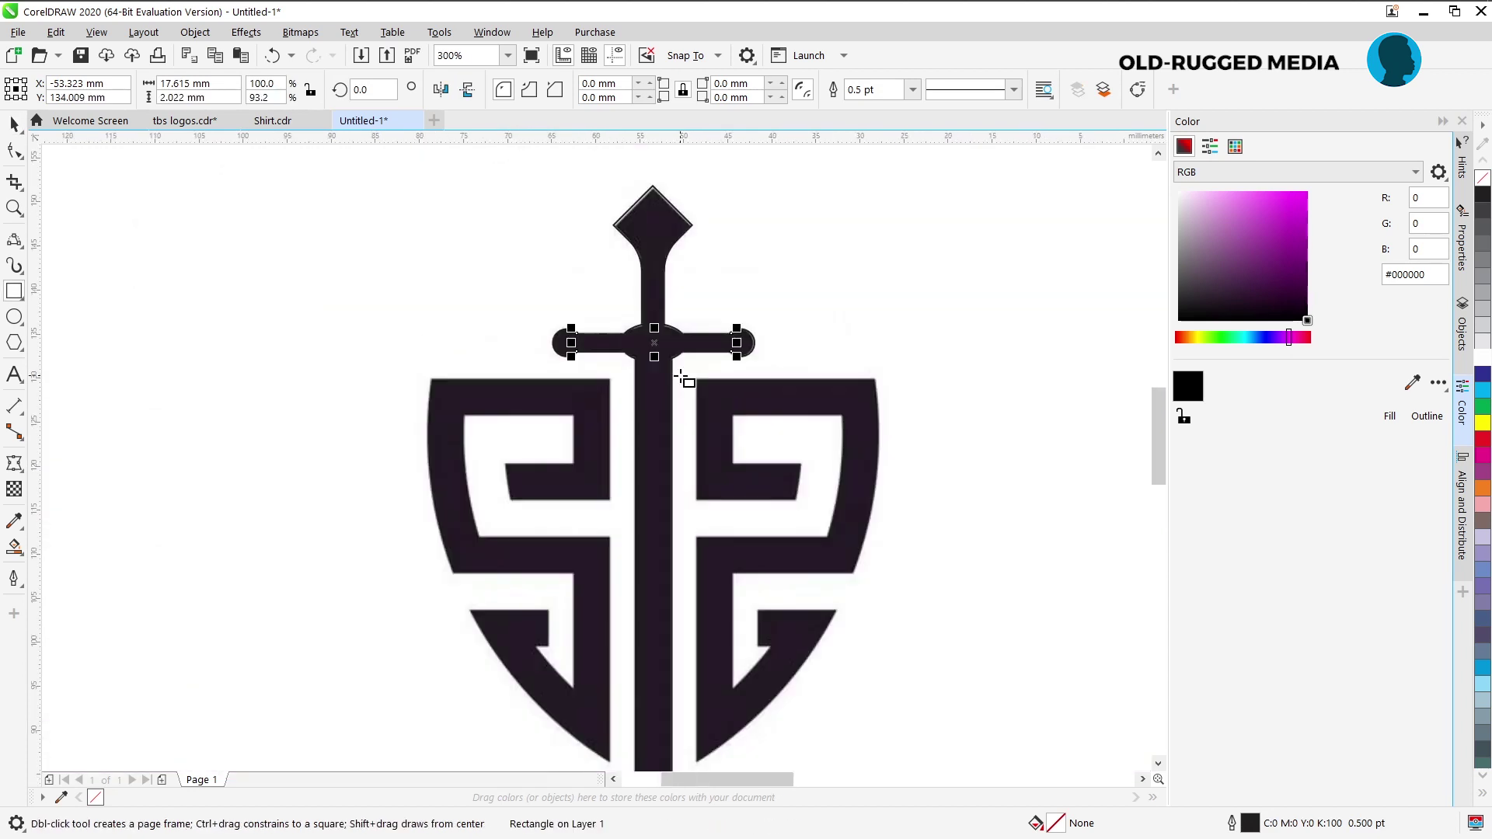
key("space")
Draw a helper rectangle about 9.9 by 6.1 mm around the blade tip, with its upper edge where the taper begins.
left_click(943, 383)
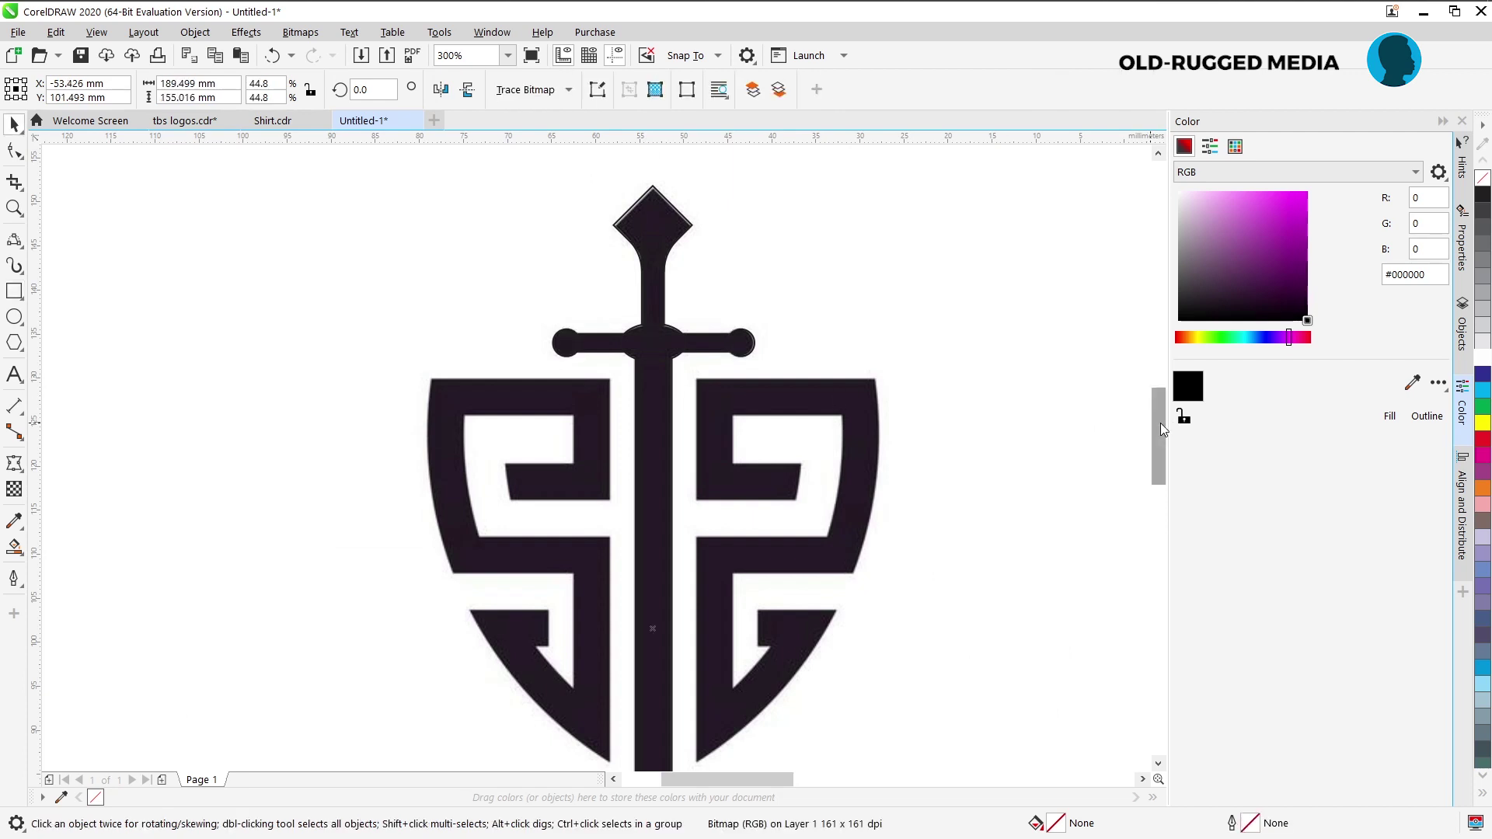
left_click_drag(1158, 429, 1166, 467)
scroll(1089, 500, "down", 2)
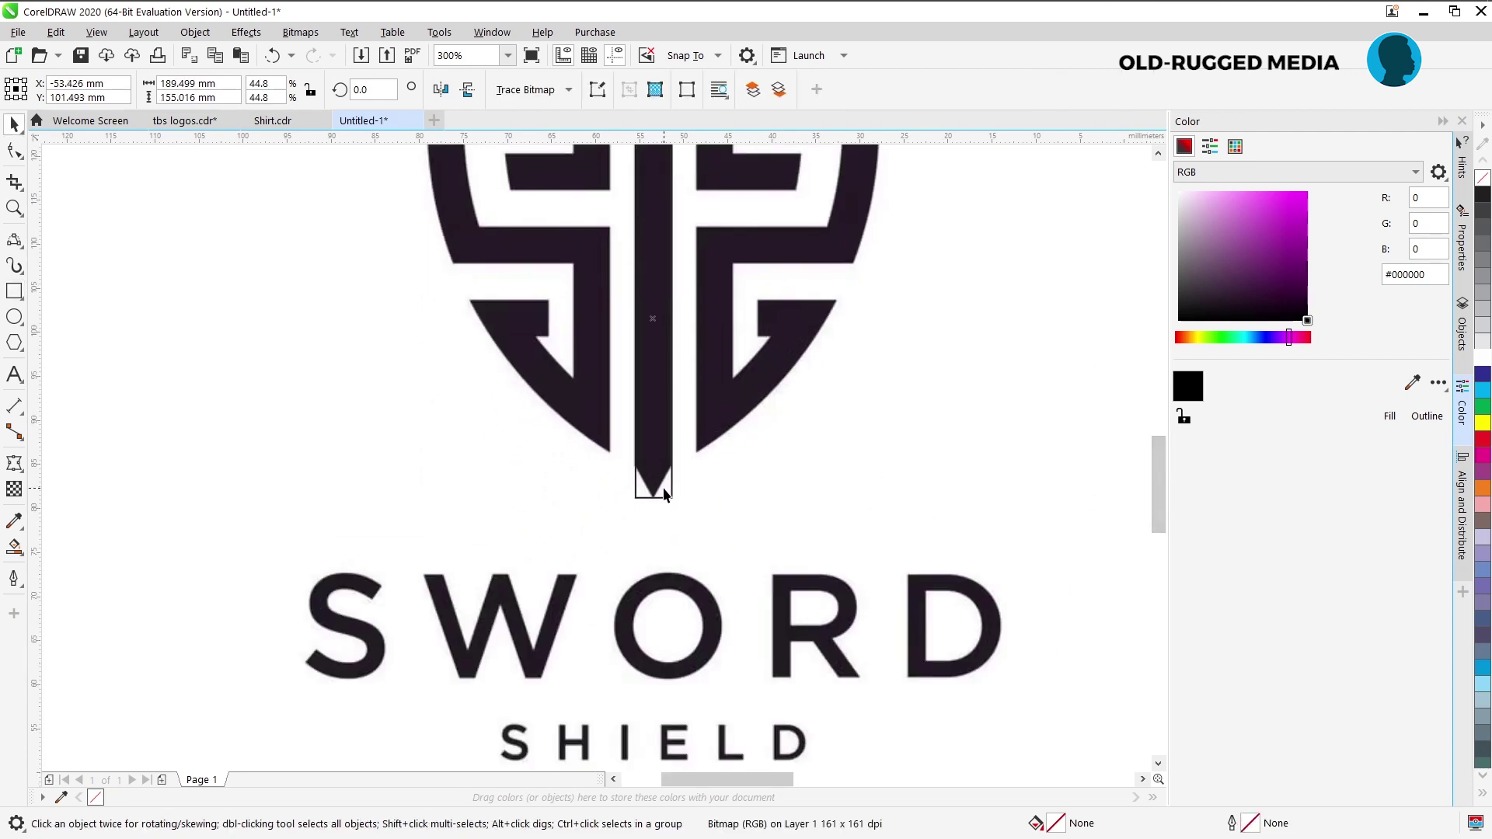
scroll(665, 481, "up", 4)
left_click(6, 292)
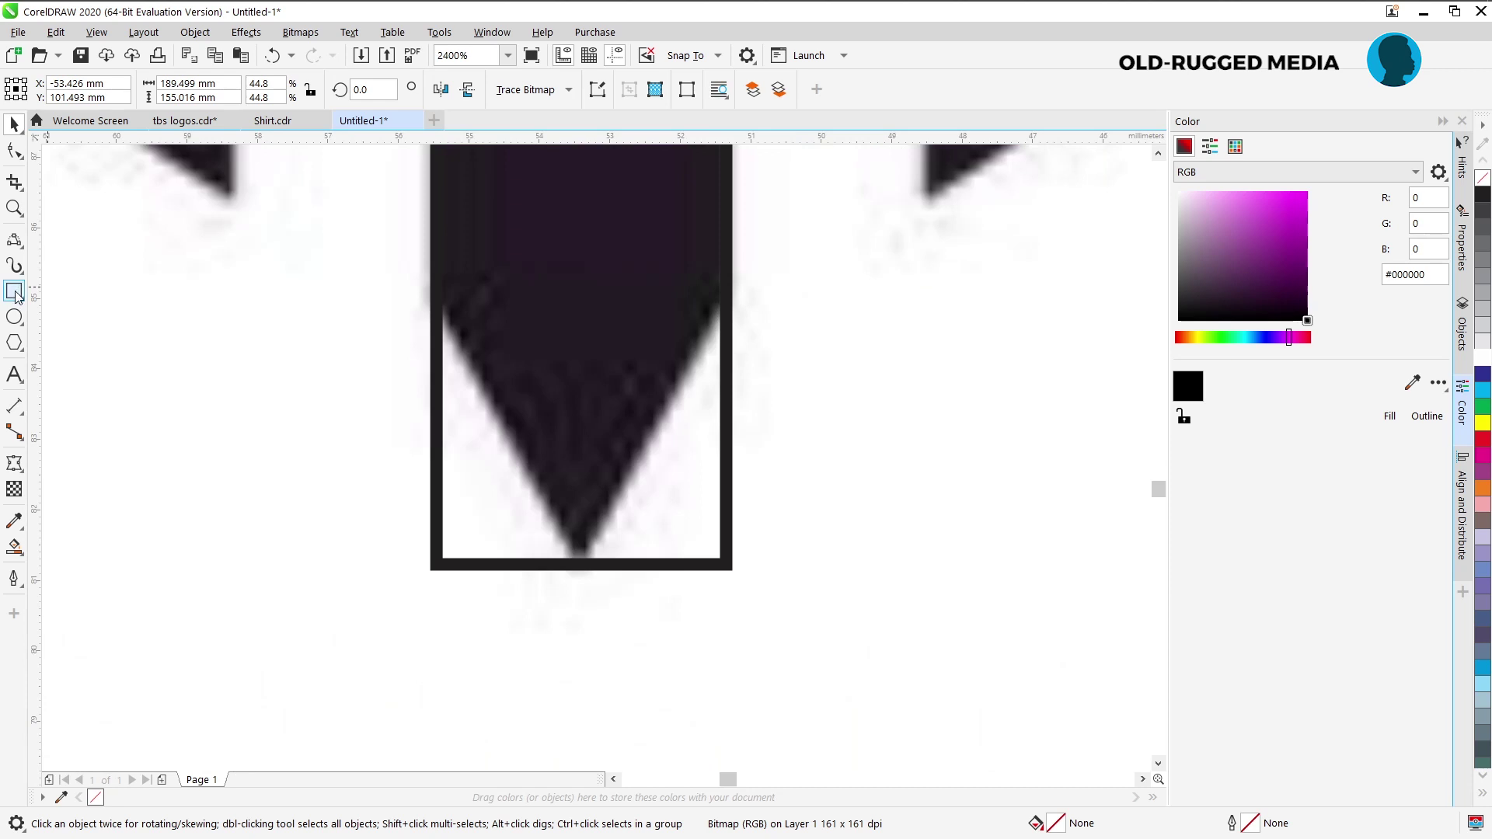
left_click_drag(247, 725, 946, 292)
key("space")
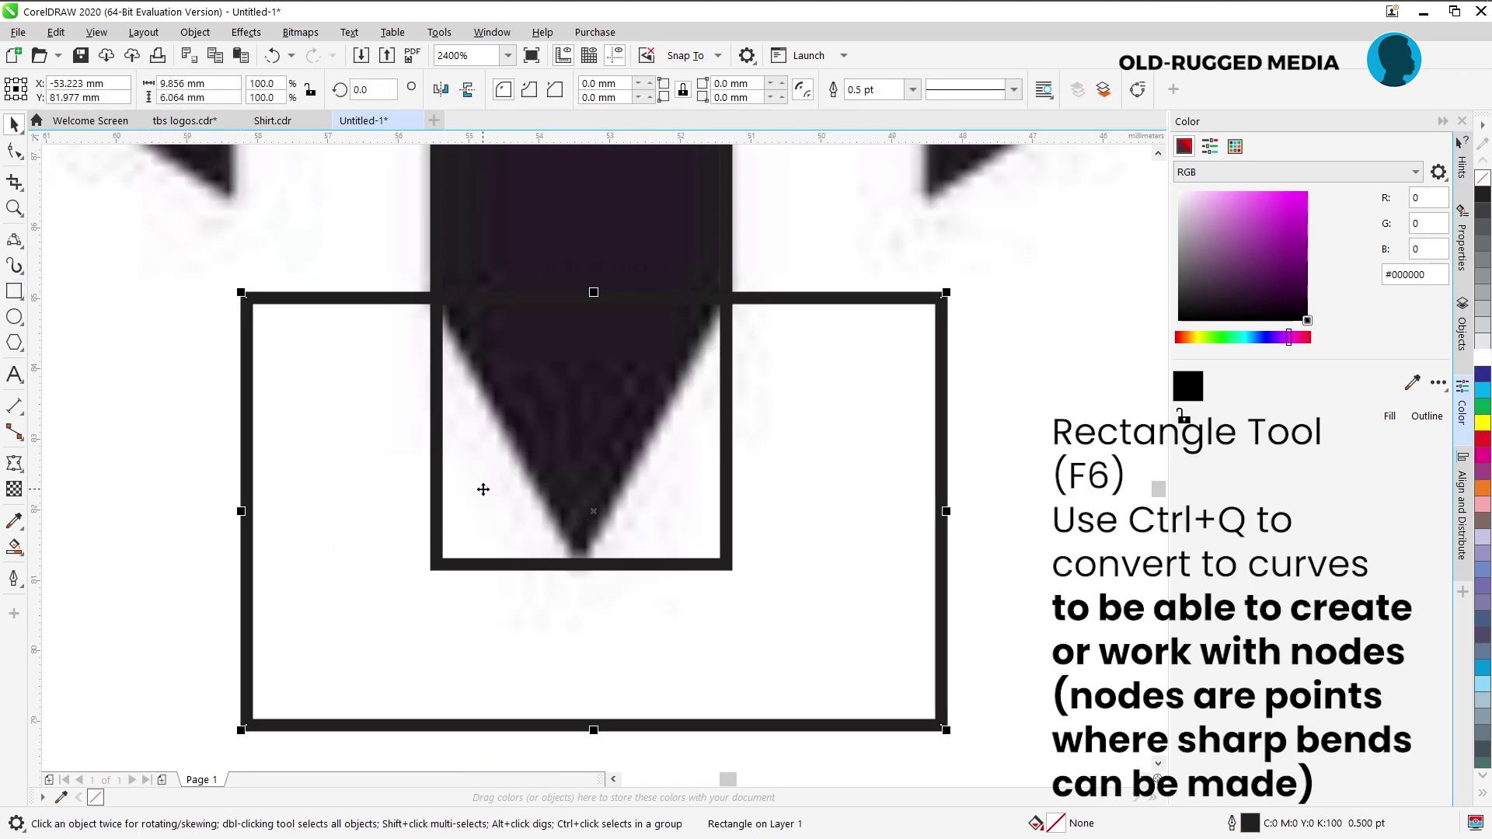
Convert the blade rectangle to curves, add a node on its left edge where the taper begins, and align a horizontal guideline with it.
left_click(438, 519)
key("ctrl+q")
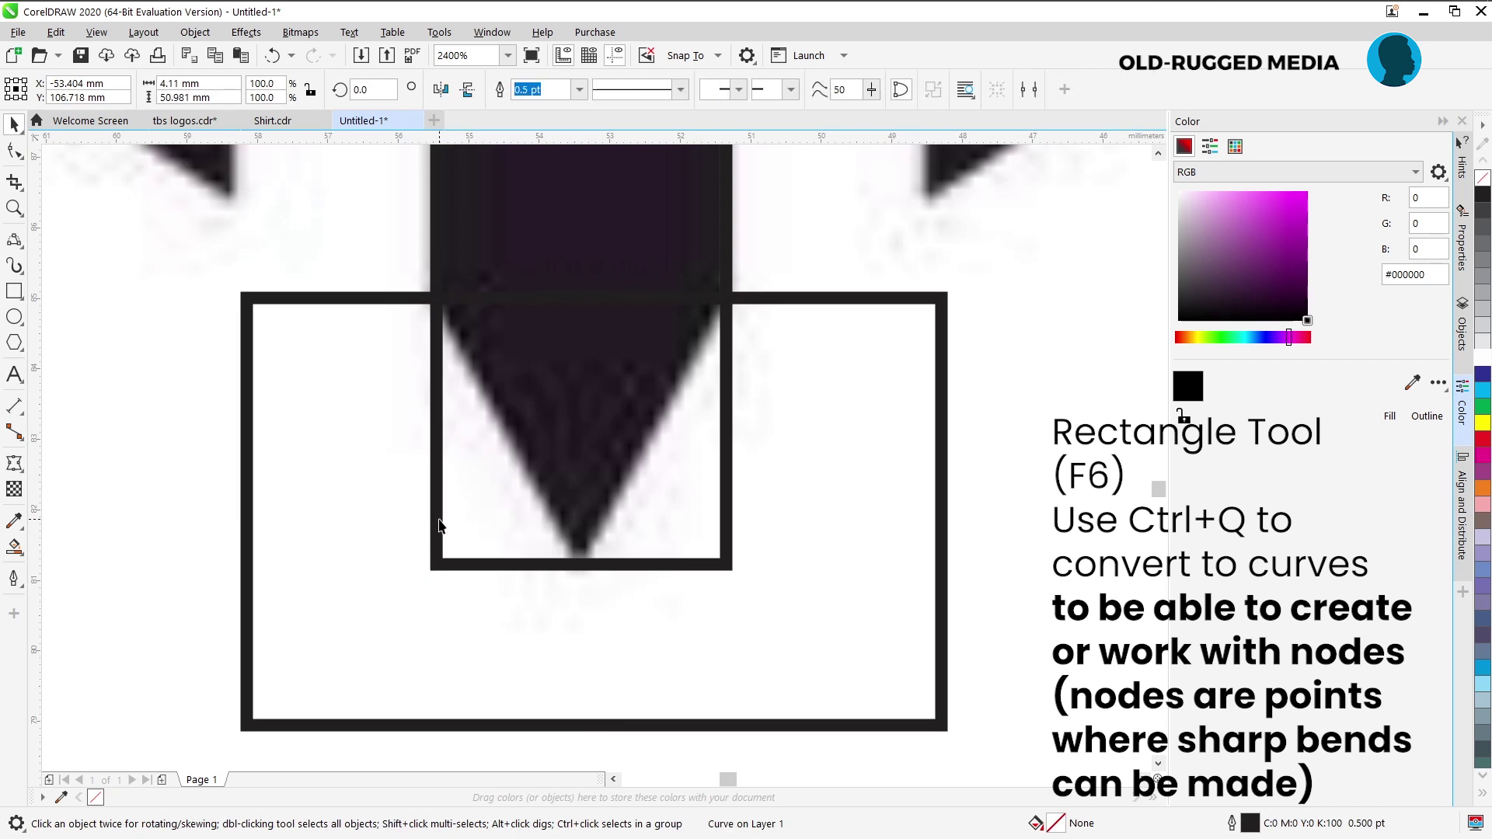
key("F10")
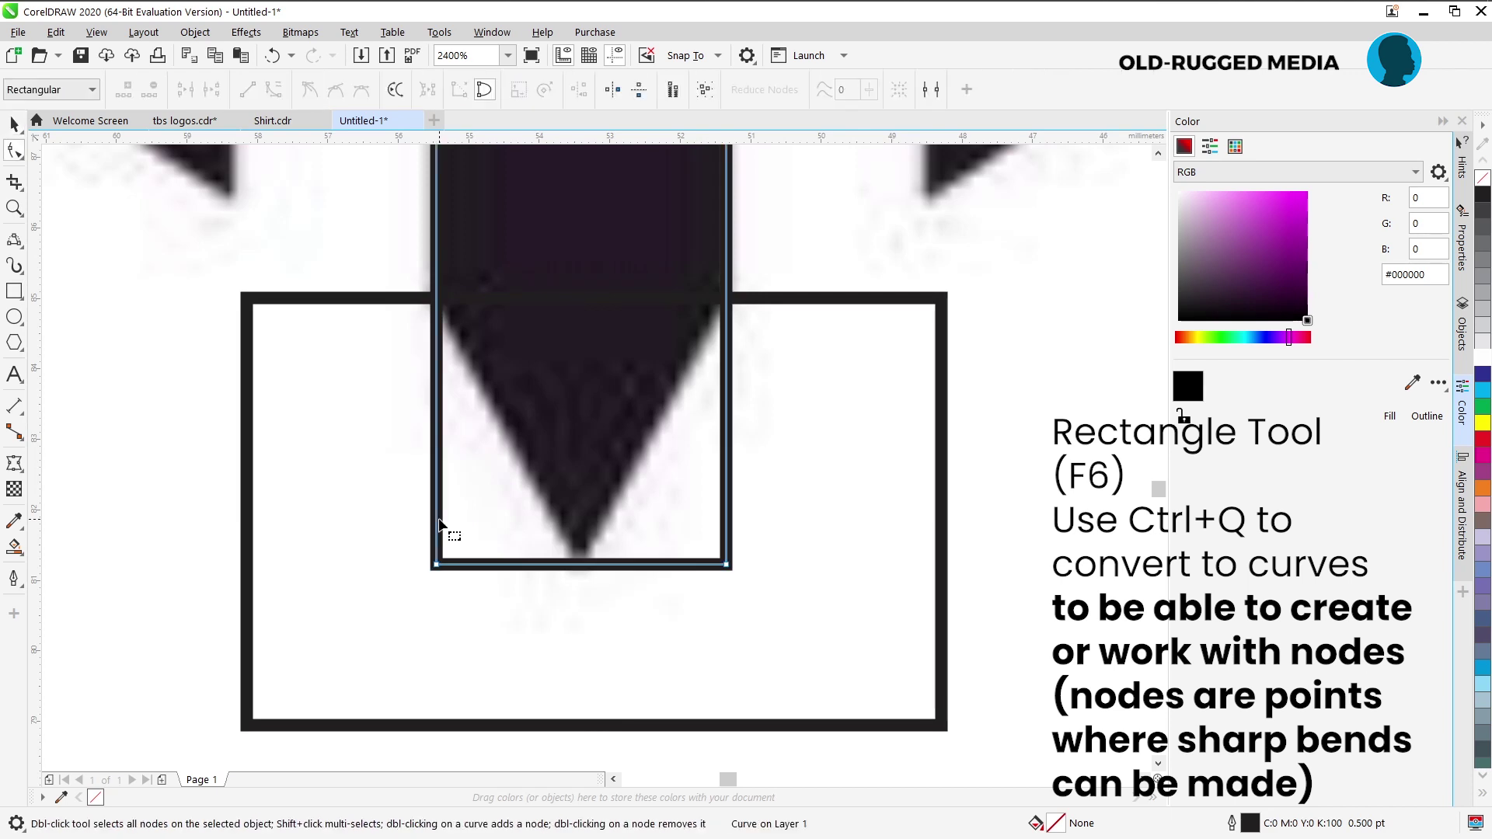
left_click(436, 299)
double_click(436, 299)
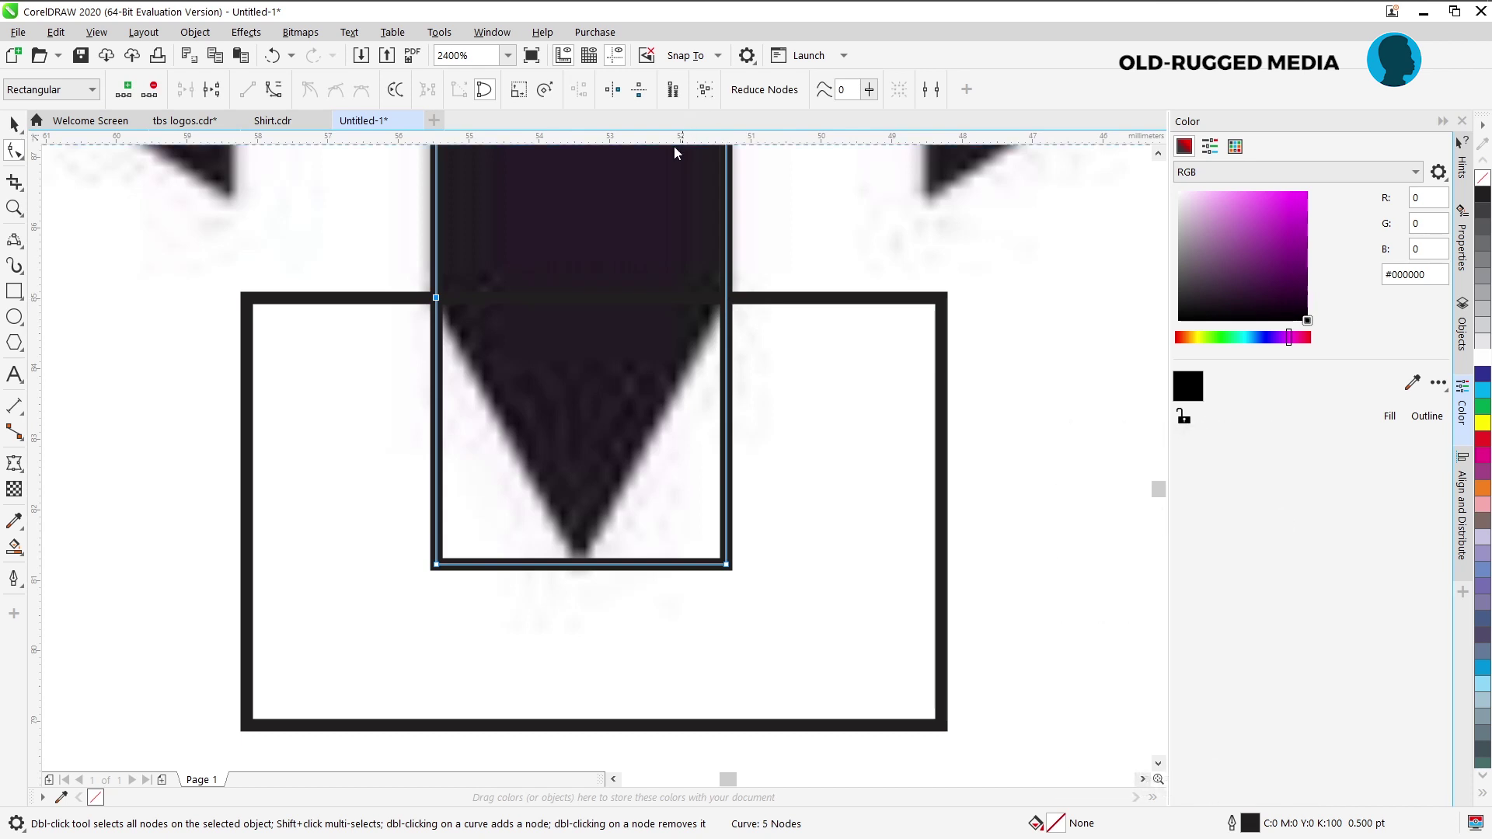
left_click_drag(673, 140, 427, 297)
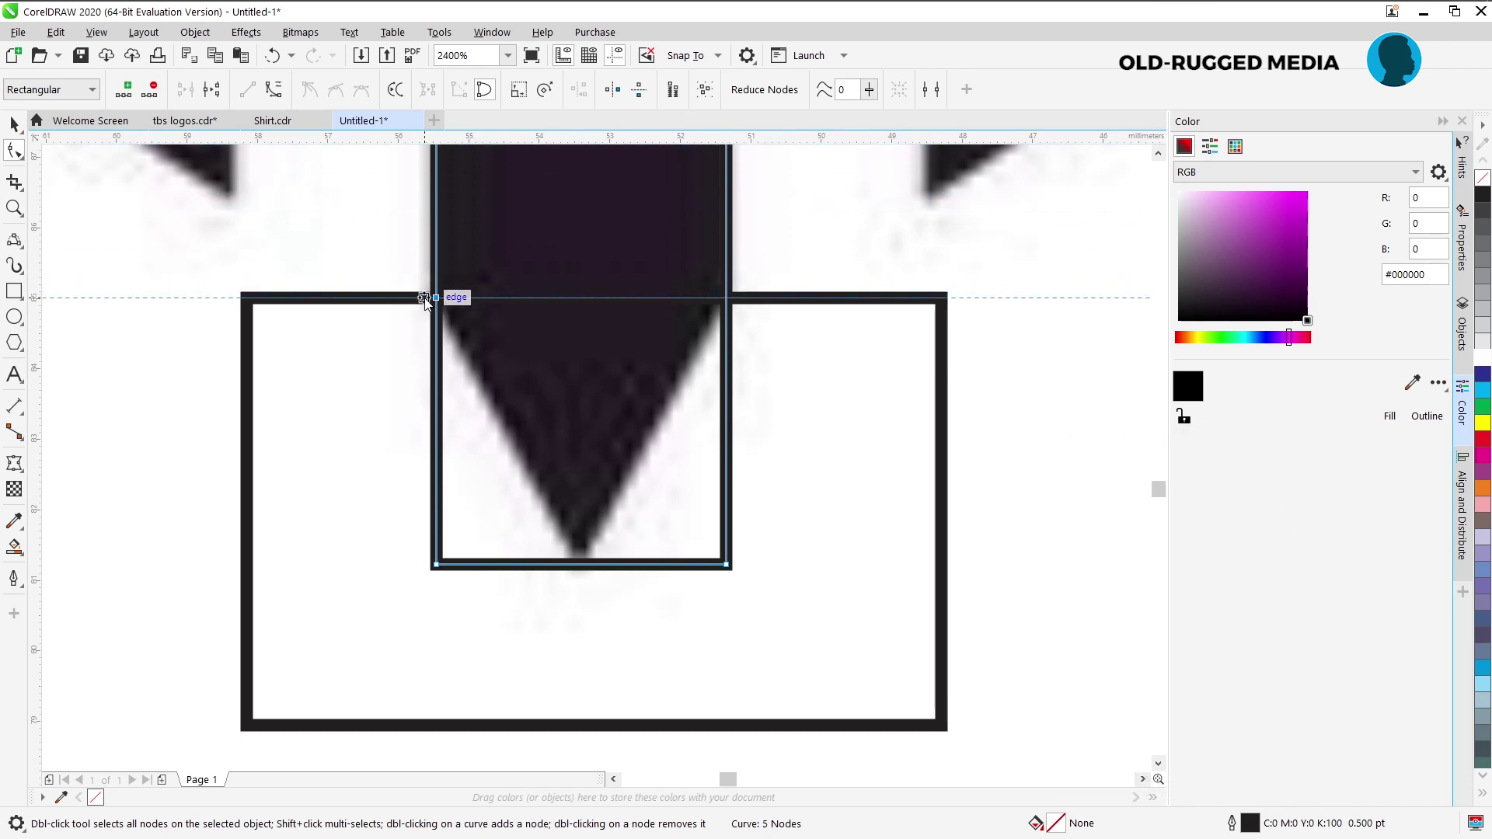
left_click(729, 301)
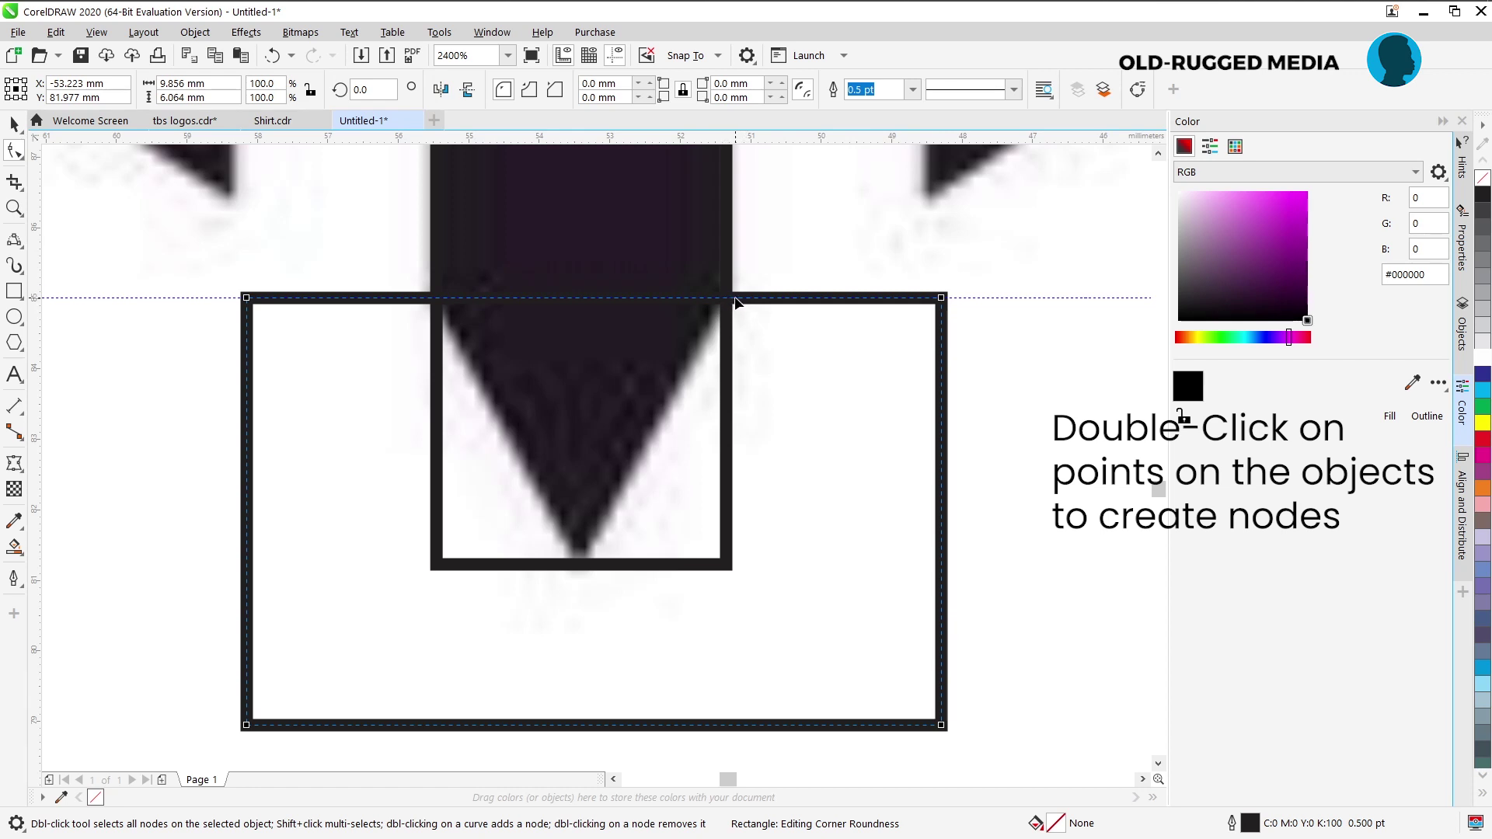
key("ctrl+q")
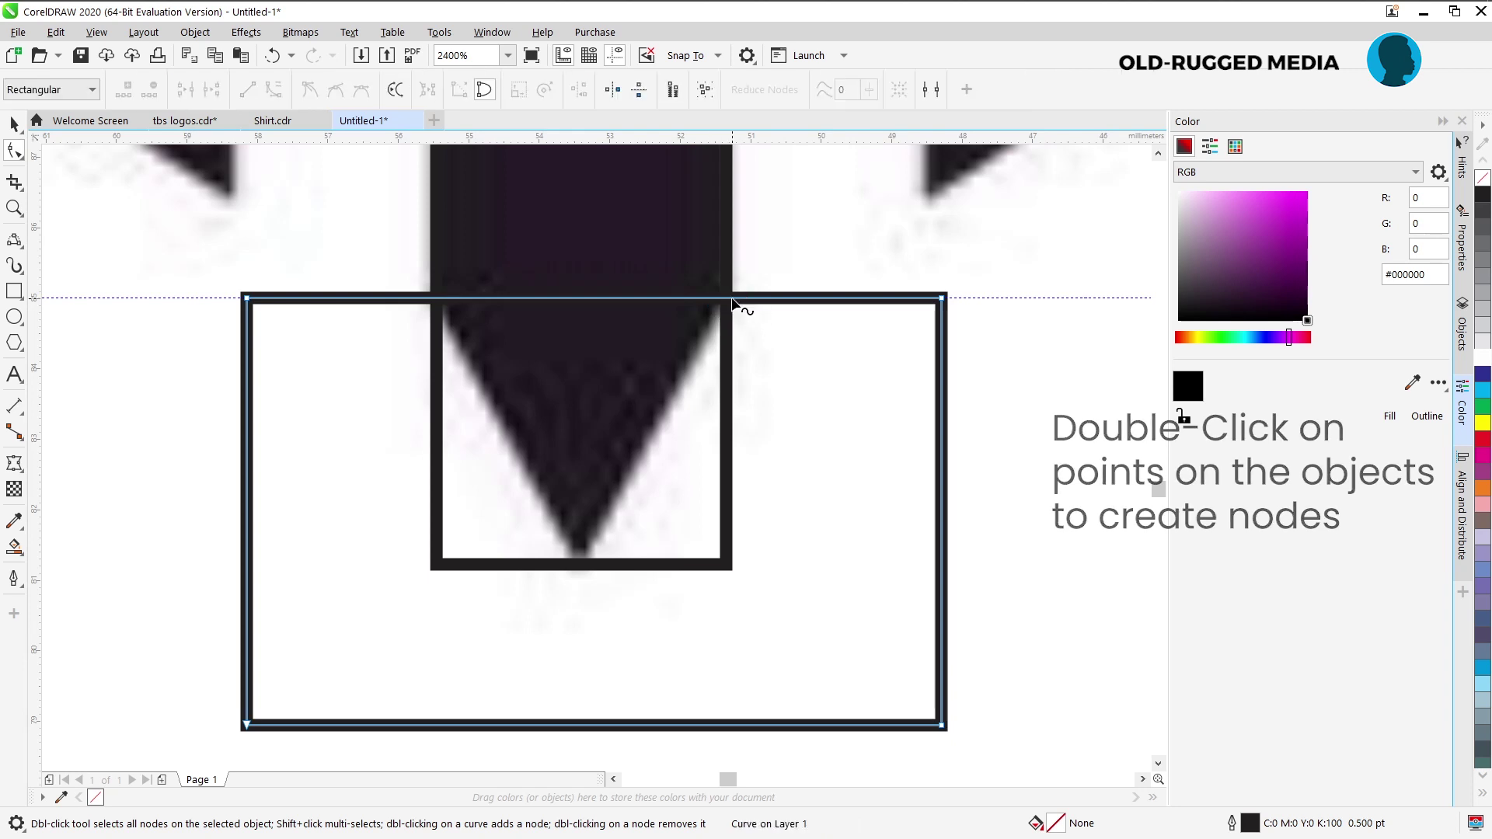
left_click(729, 300)
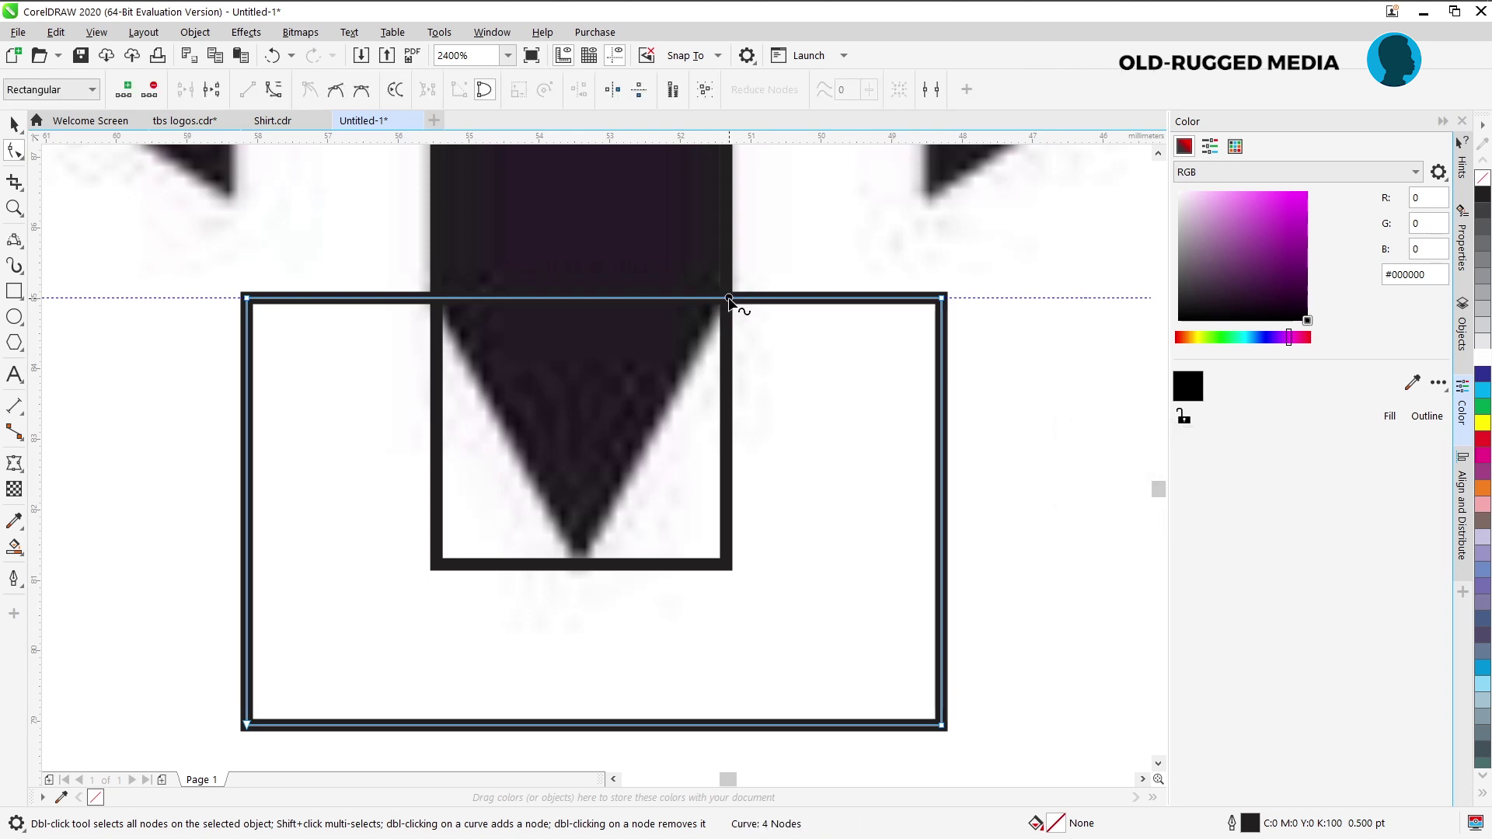
double_click(729, 298)
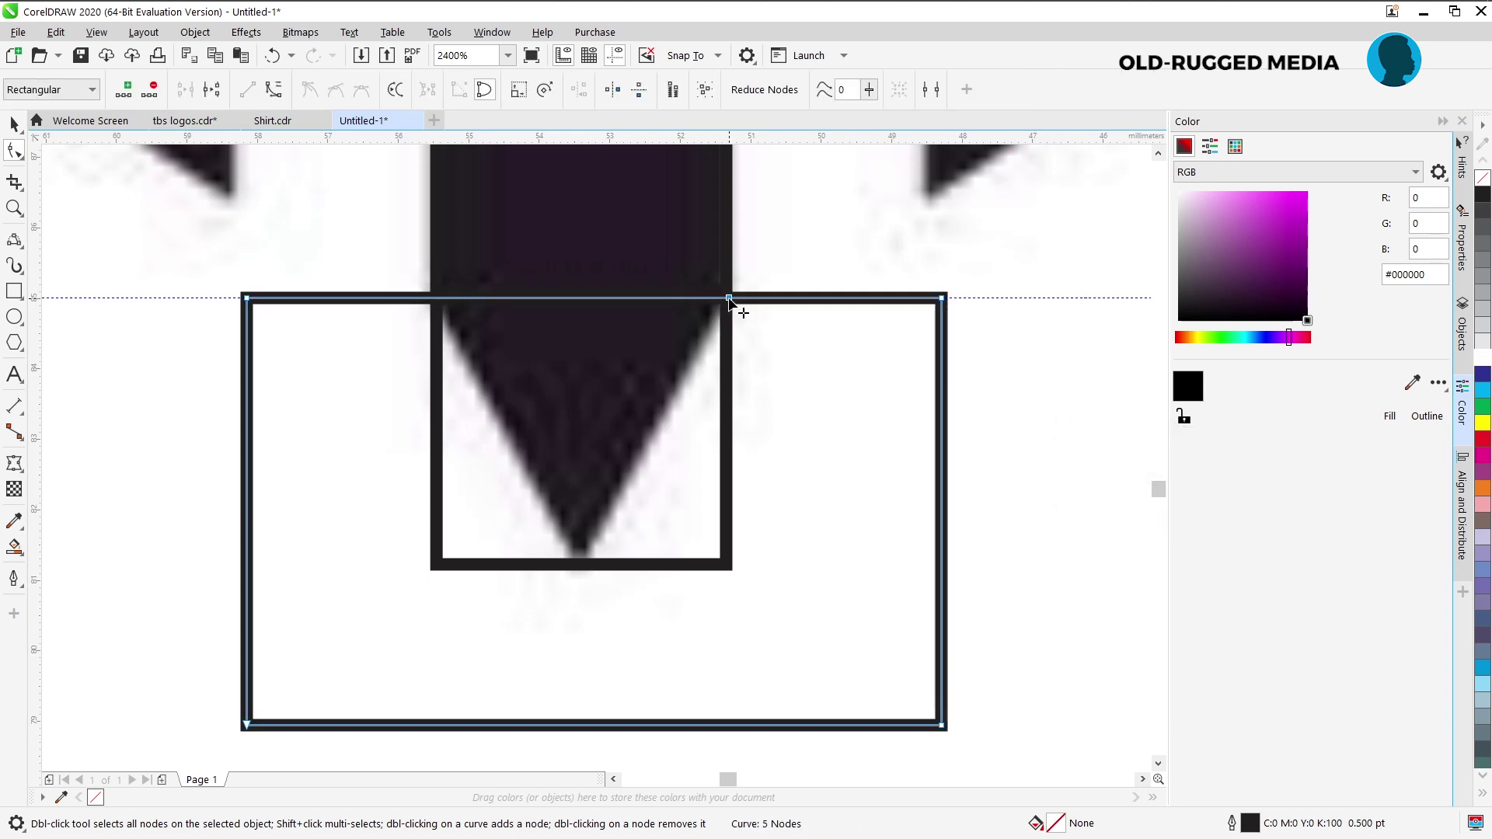
Shape the blade's point by adding nodes on the right edge at the guideline and mid-bottom, and removing both bottom corner nodes.
left_click(729, 303)
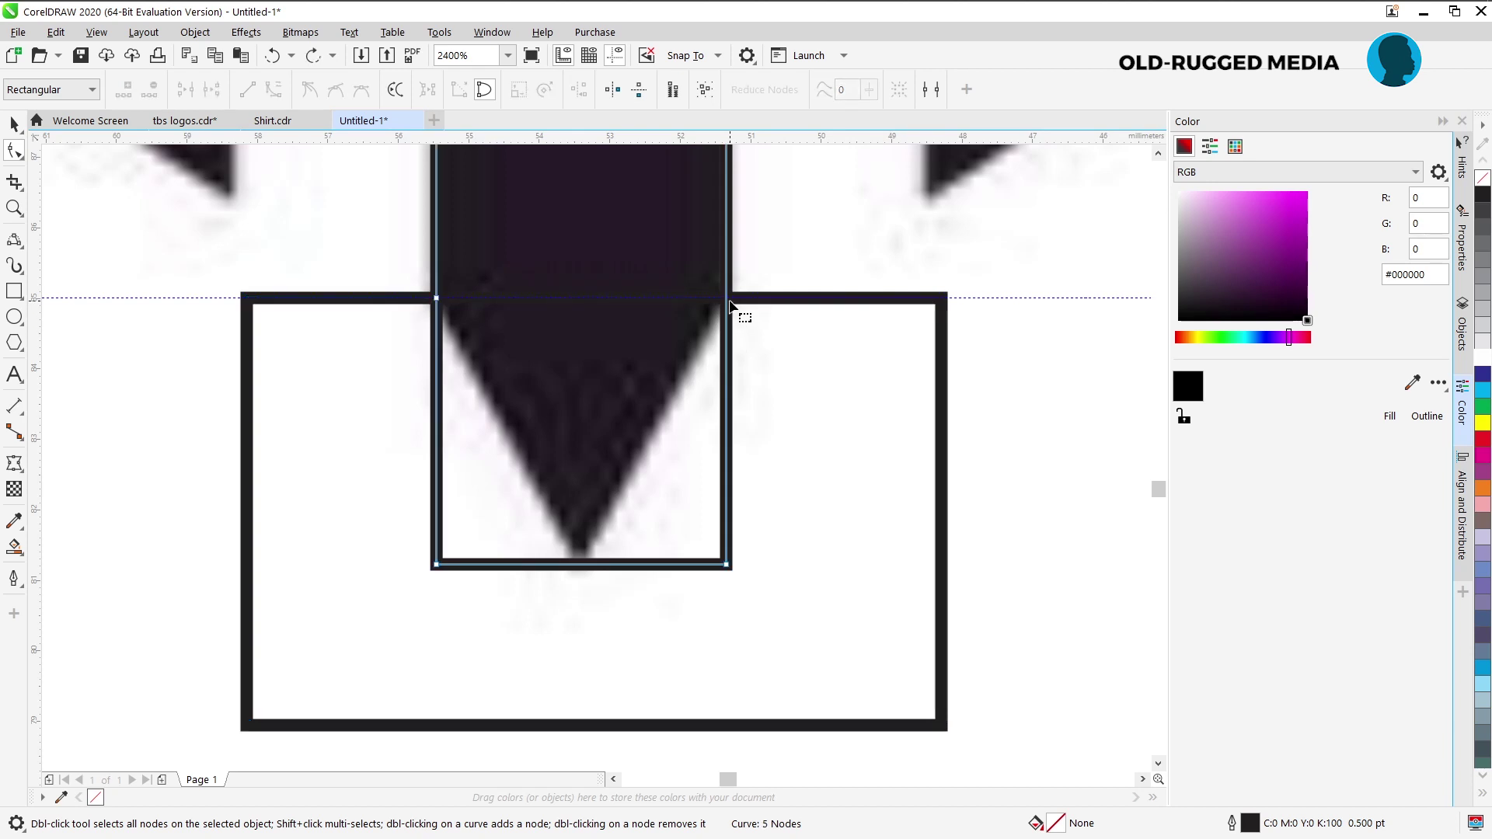
double_click(726, 300)
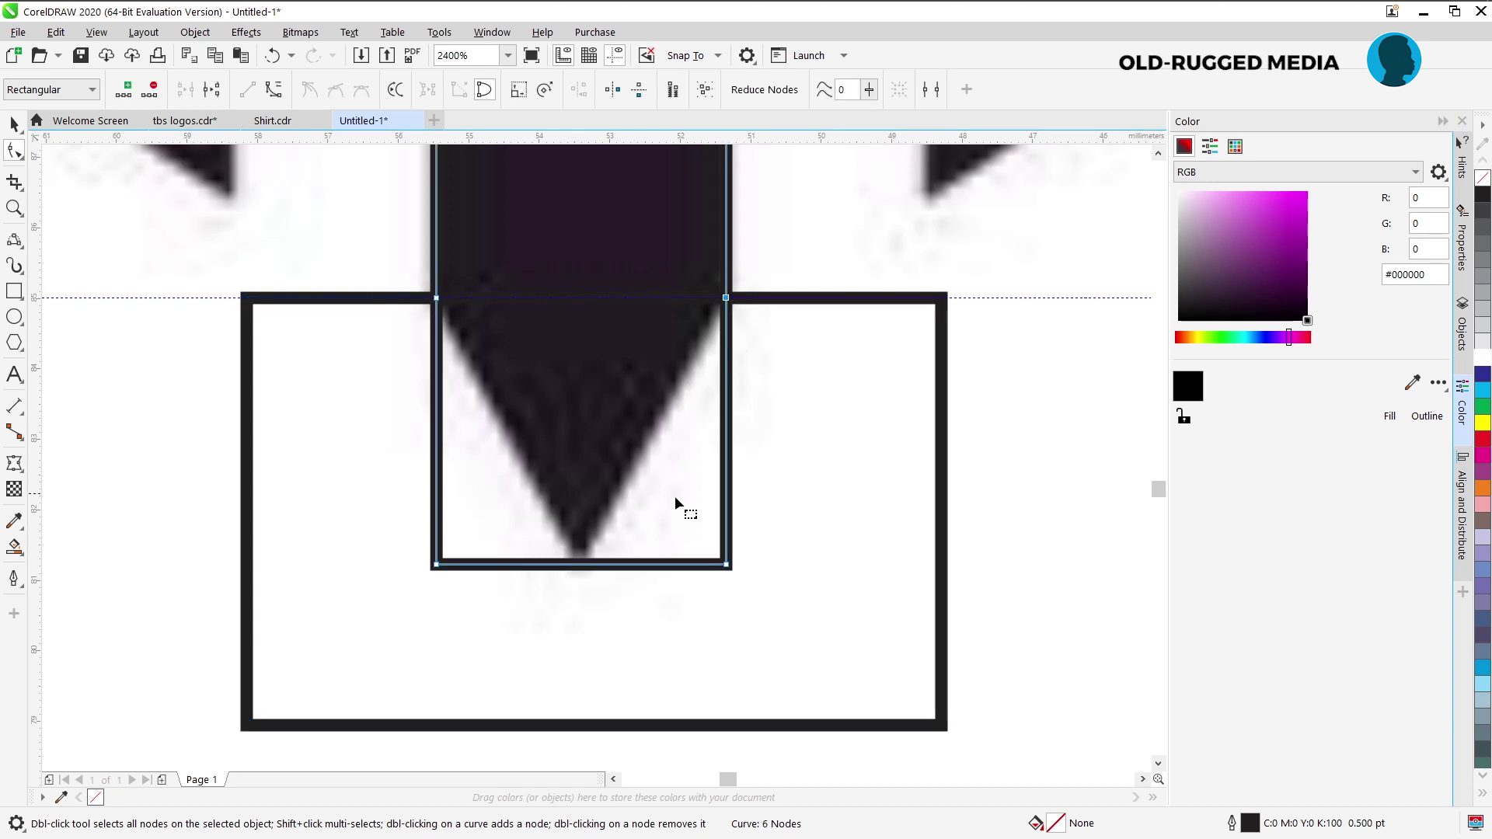
double_click(580, 565)
double_click(435, 564)
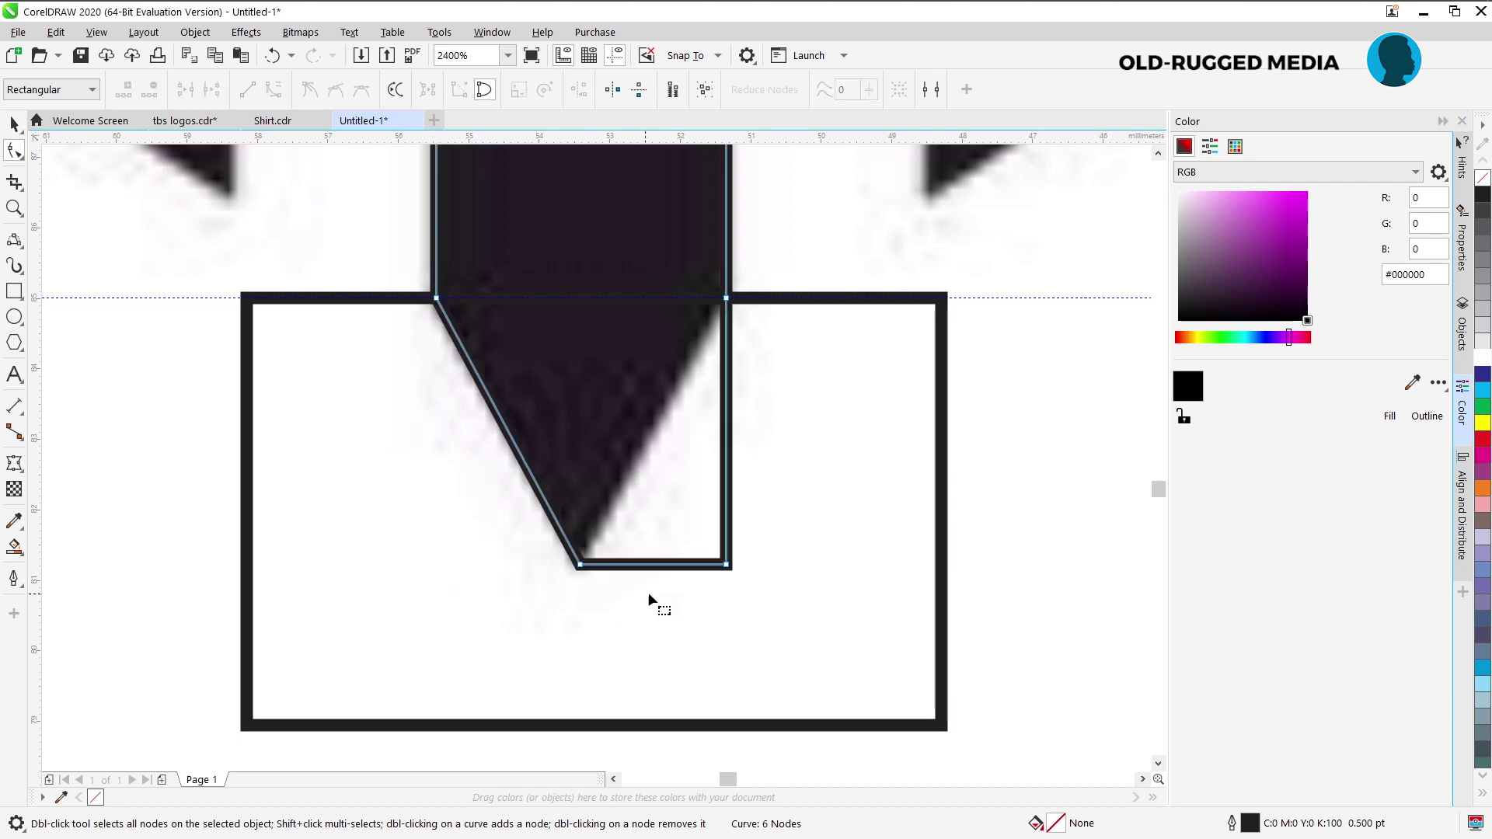
left_click(727, 566)
double_click(727, 565)
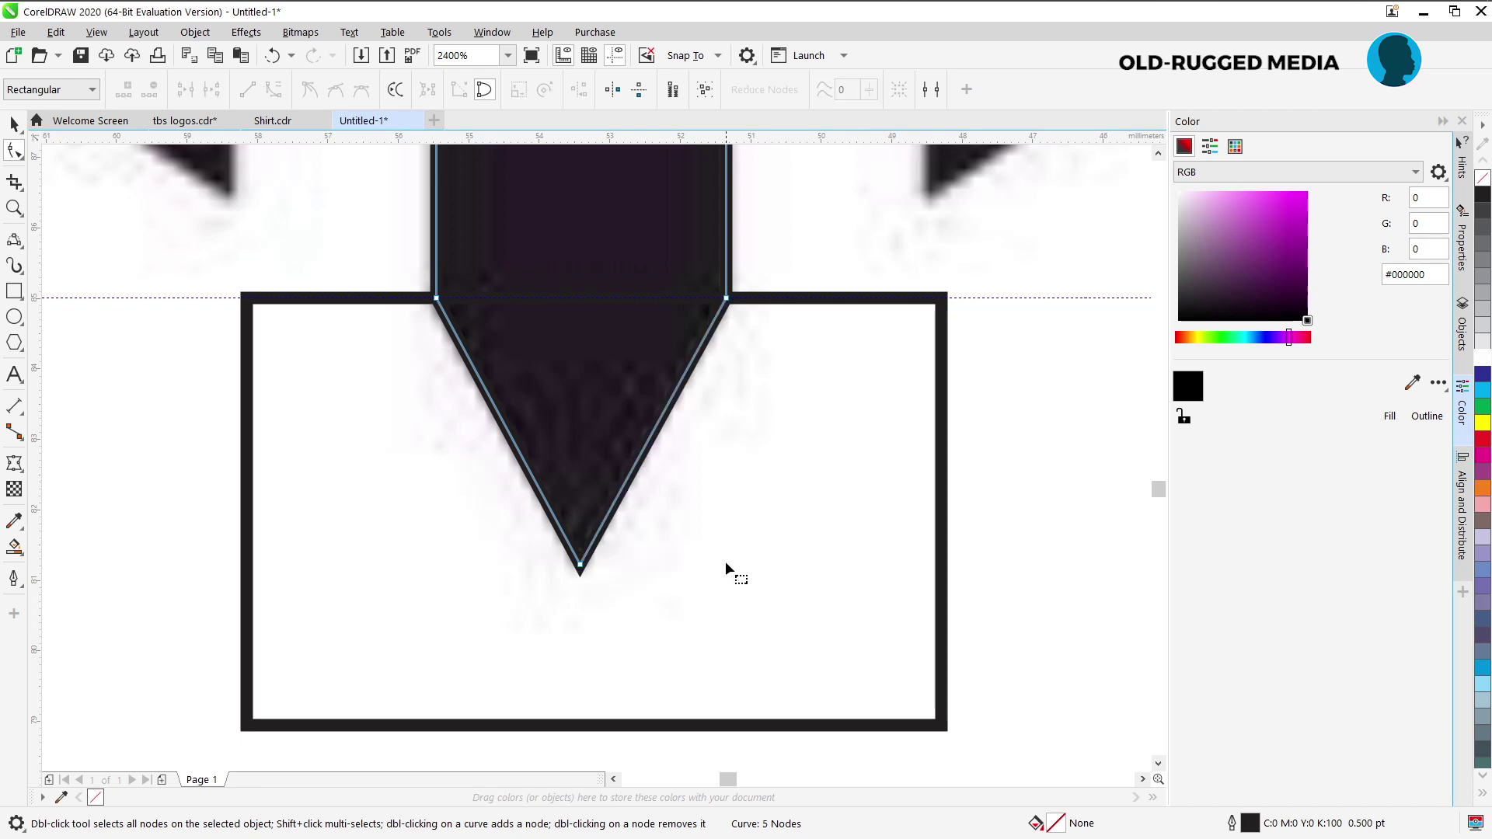
Delete the helper rectangle around the blade tip.
scroll(703, 567, "down", 2)
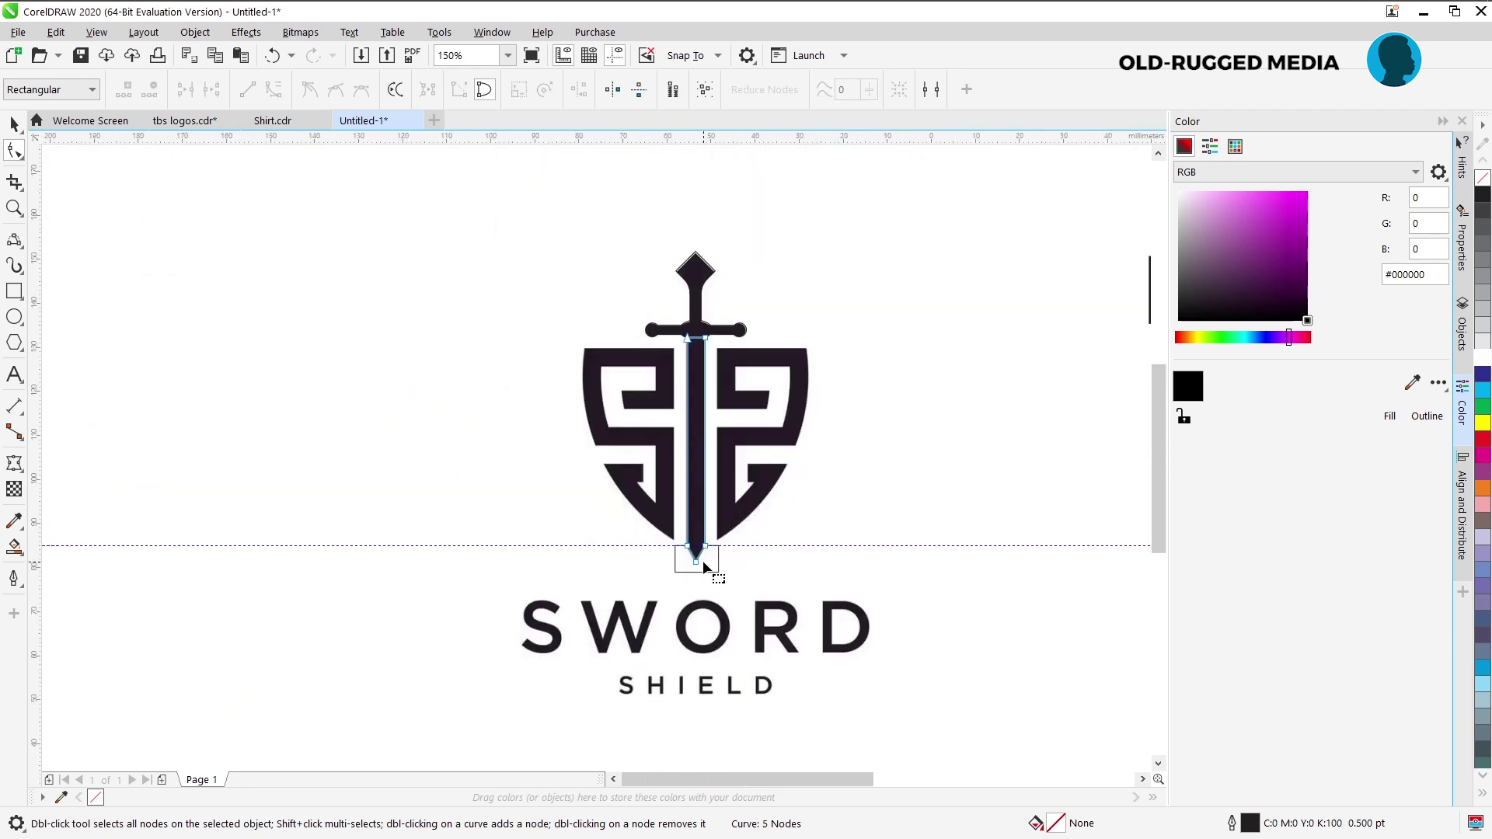
key("space")
left_click(832, 593)
left_click(705, 572)
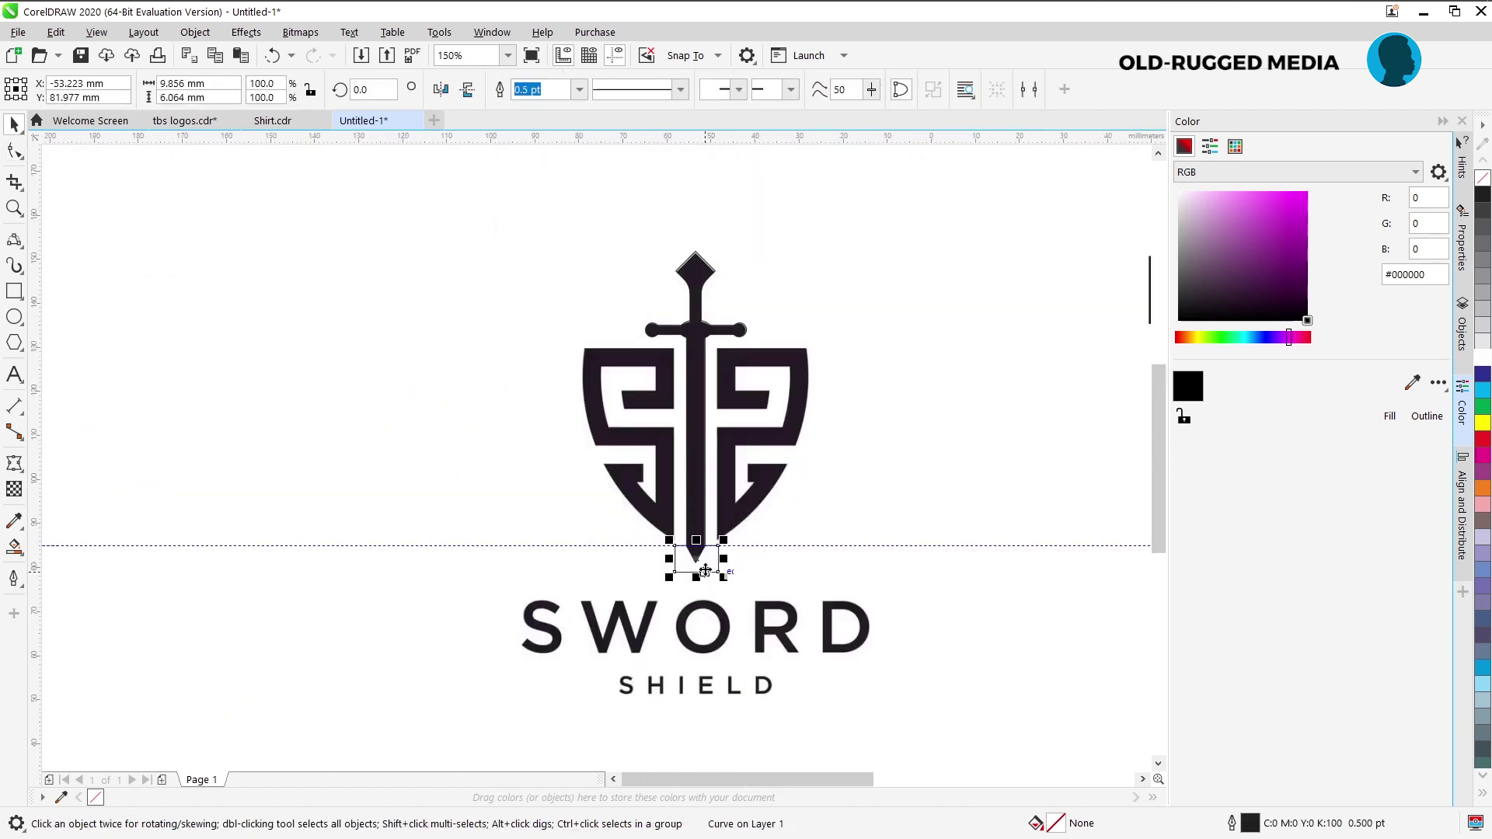
key("Delete")
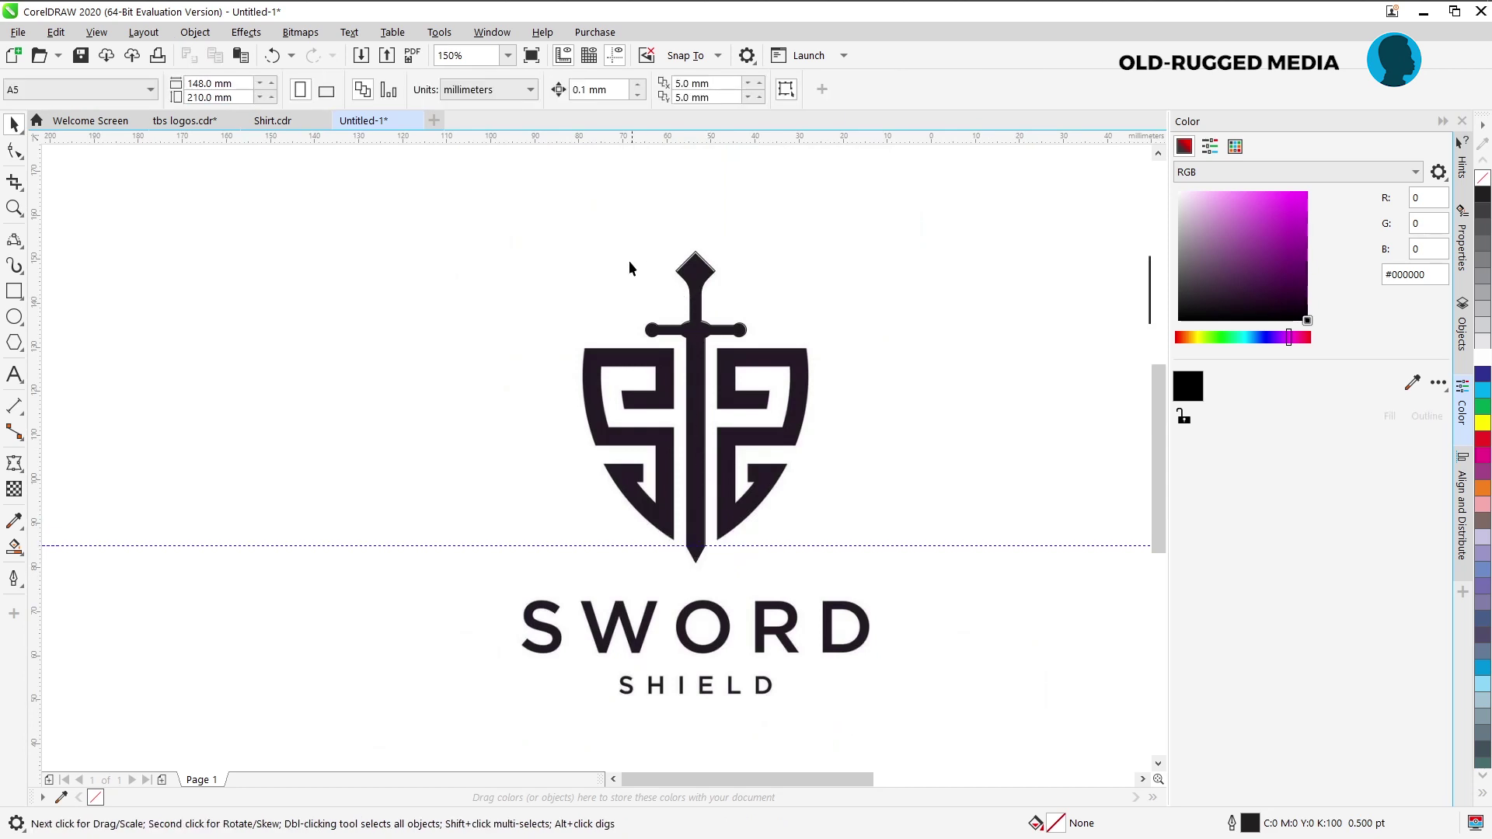
Delete the reference bitmap and inspect the whole sword outline from pommel to tip.
left_click(668, 388)
key("Delete")
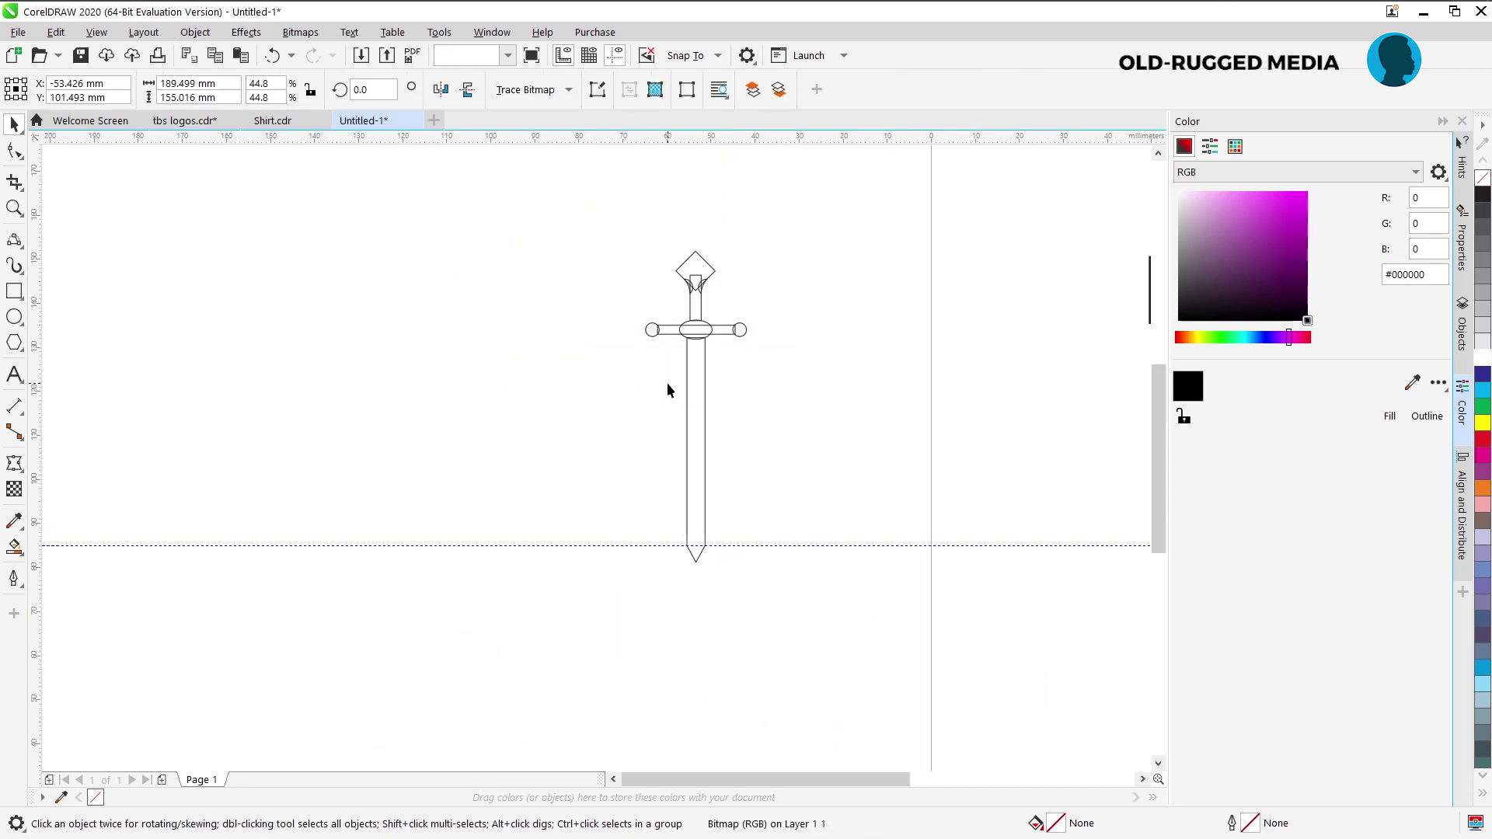
scroll(702, 320, "up", 2)
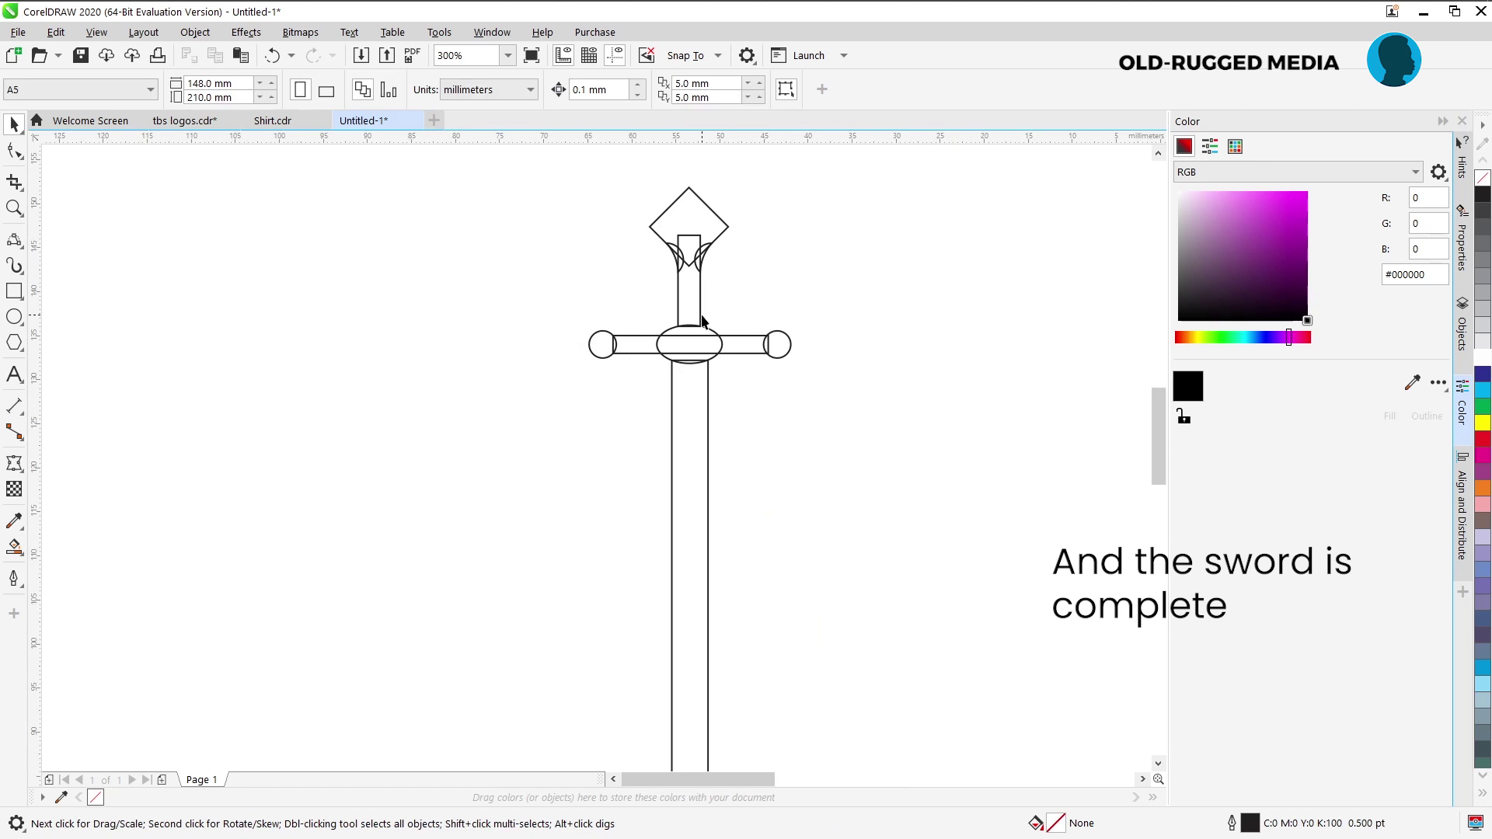
scroll(701, 320, "down", 4)
scroll(710, 483, "up", 2)
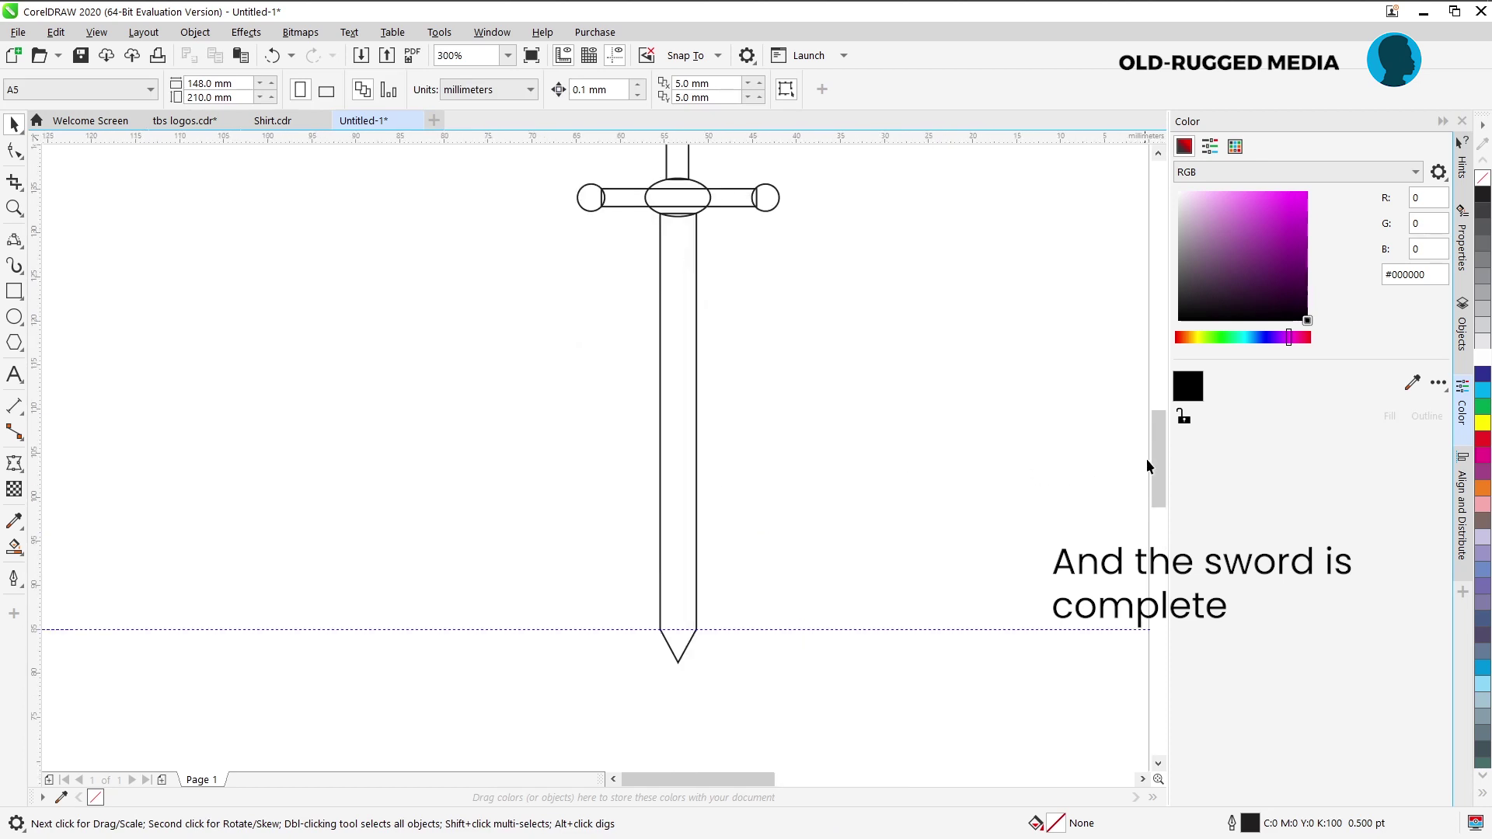
left_click_drag(1157, 464, 1163, 449)
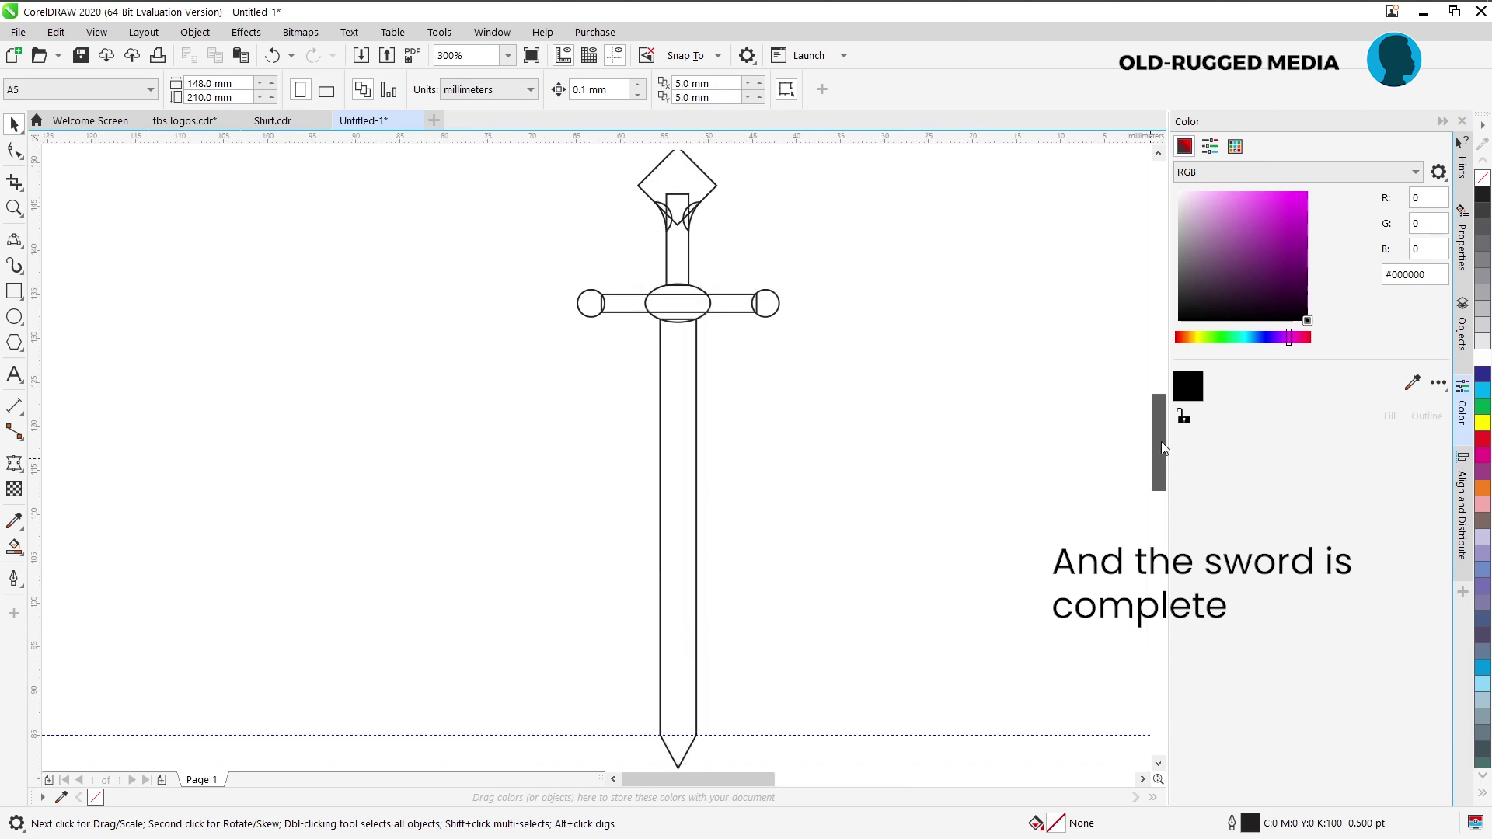
scroll(769, 451, "down", 2)
key("z")
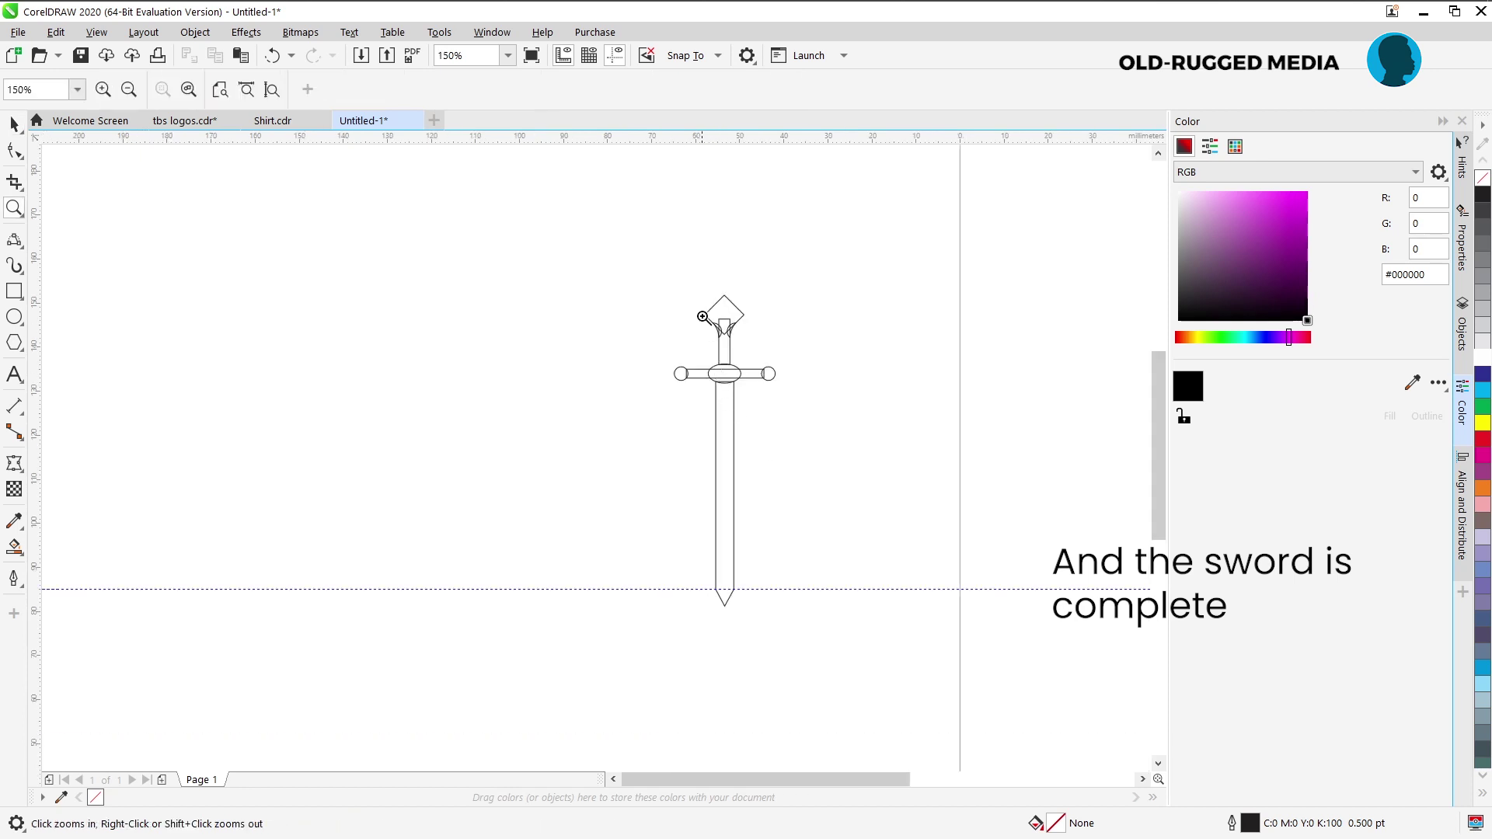
left_click_drag(642, 290, 816, 613)
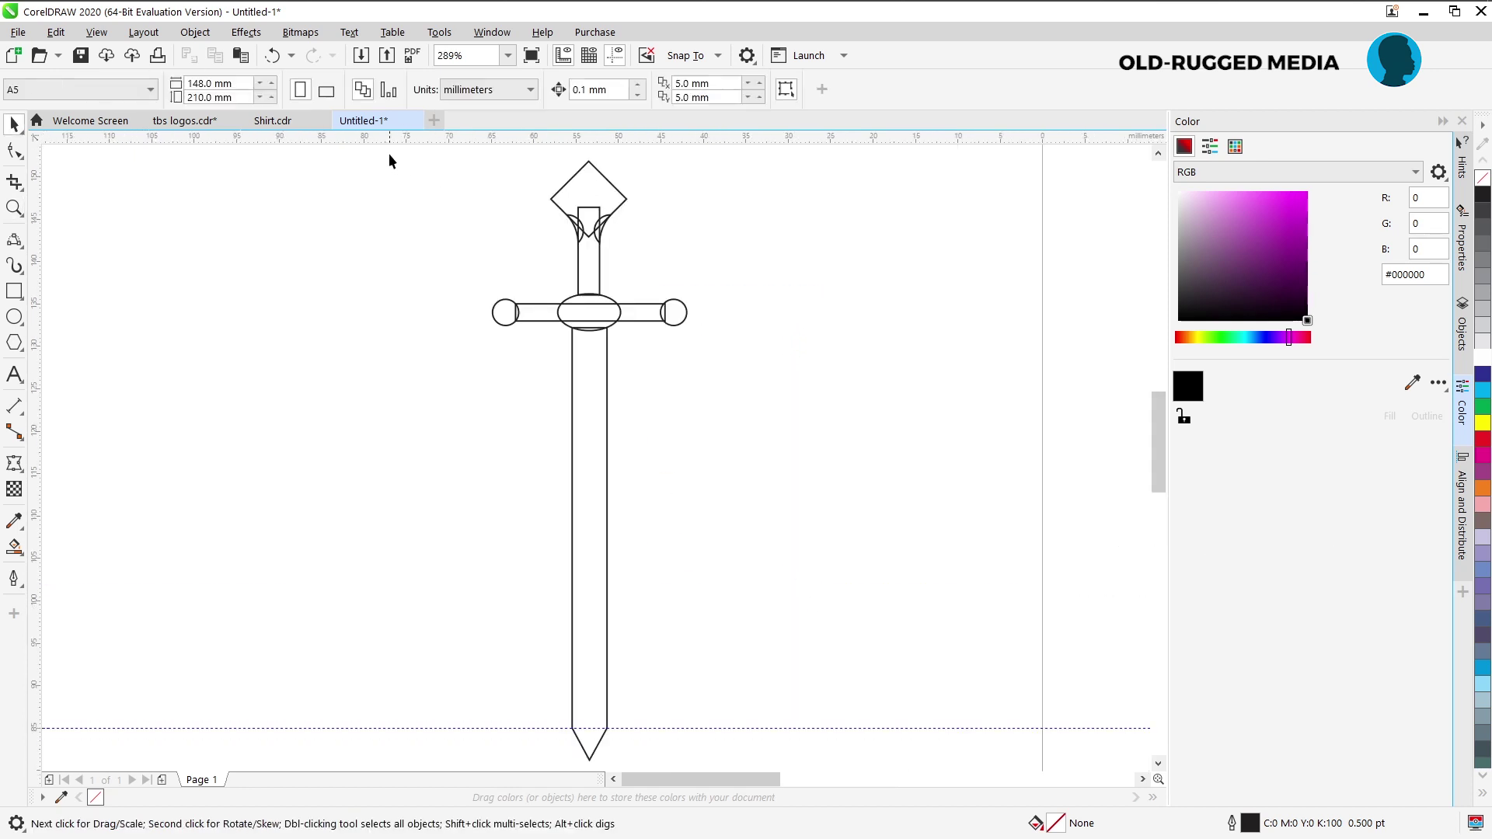
Try welding all the sword shapes into one outline, and undo both the weld and the reference bitmap's deletion.
left_click_drag(835, 674, 874, 759)
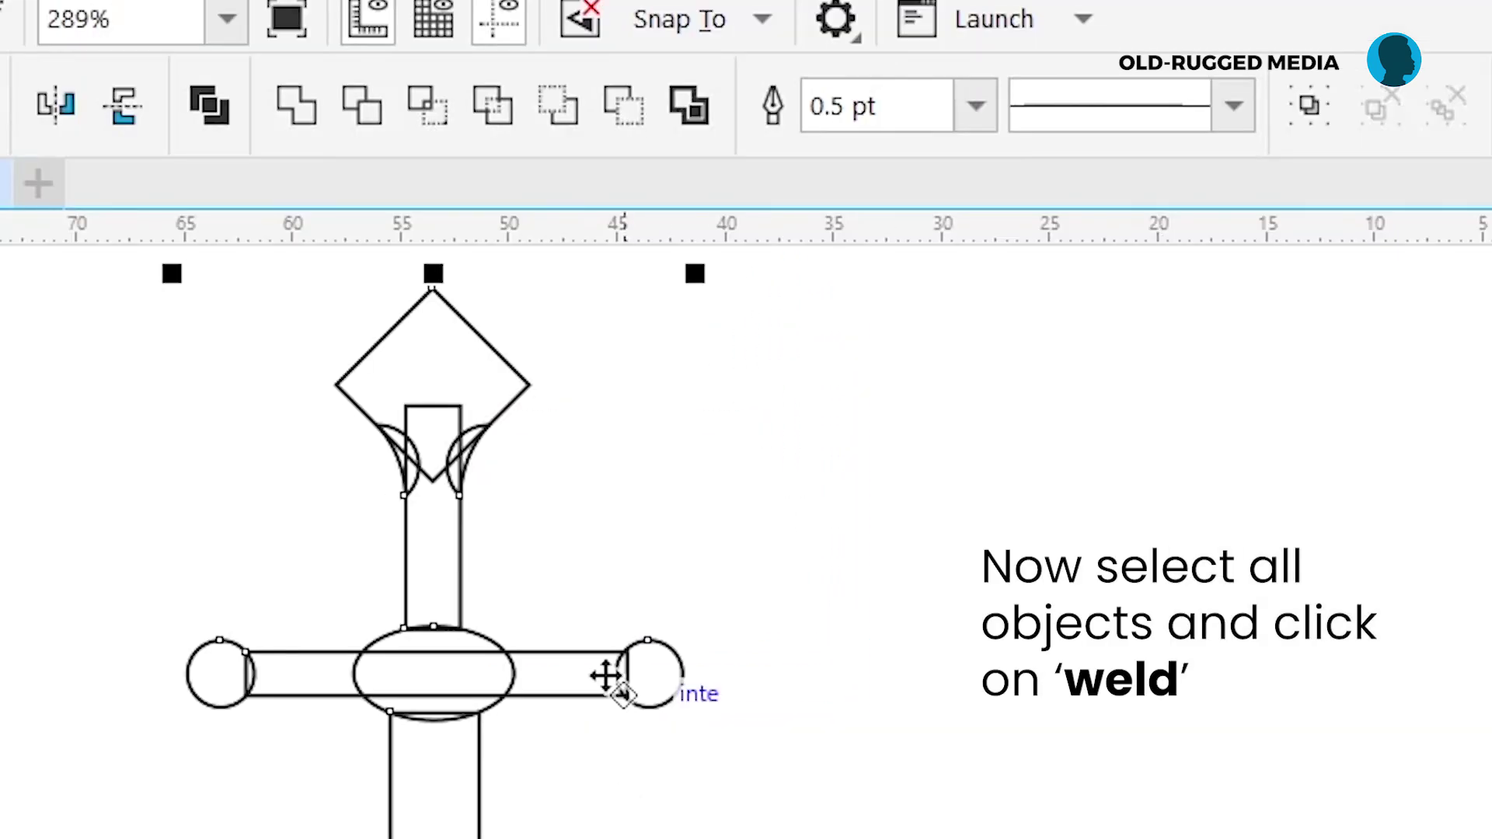
left_click(296, 108)
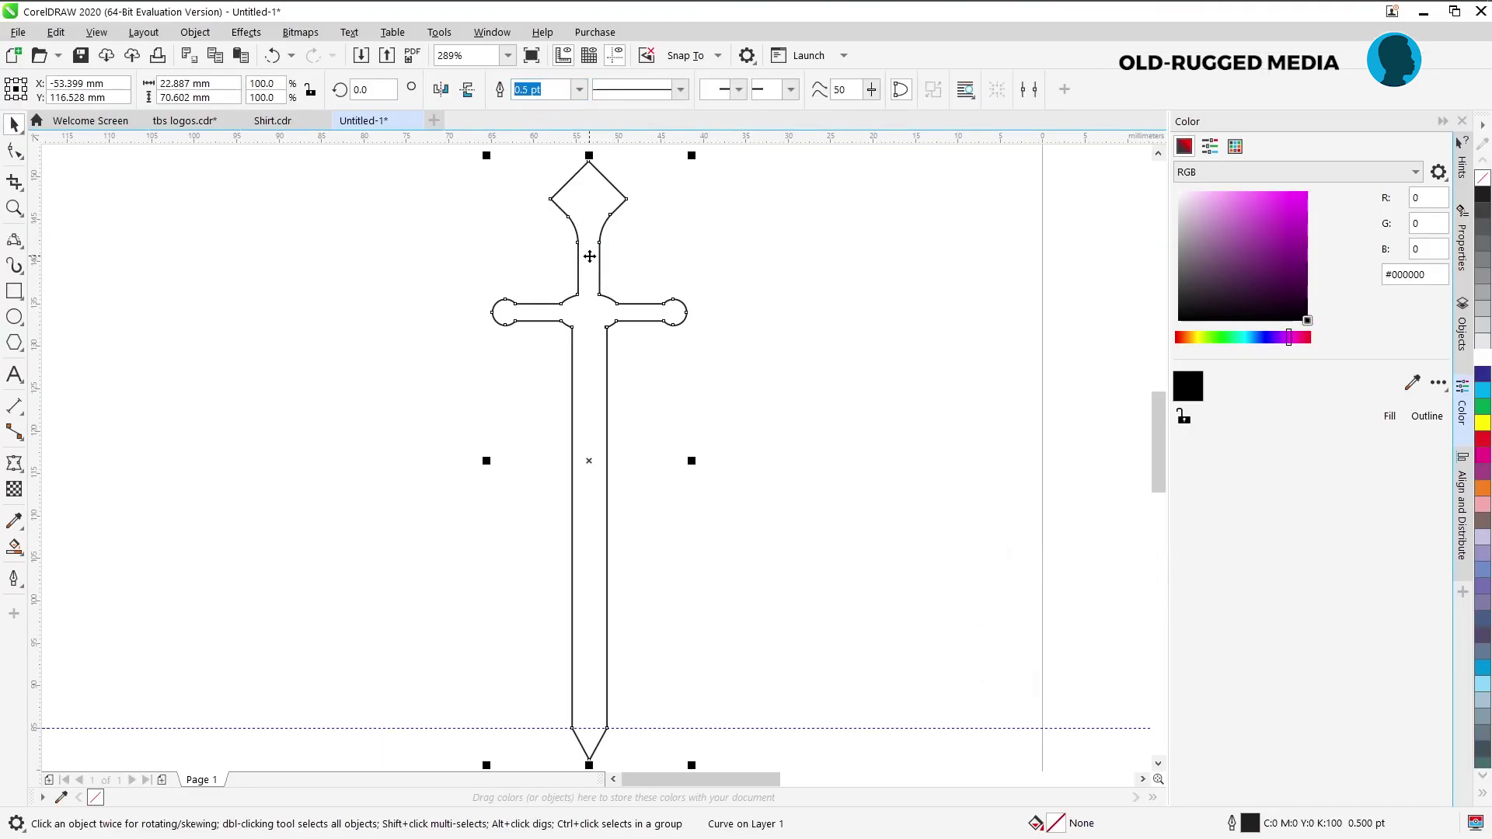
key("ctrl+z")
key("ctrl+z")
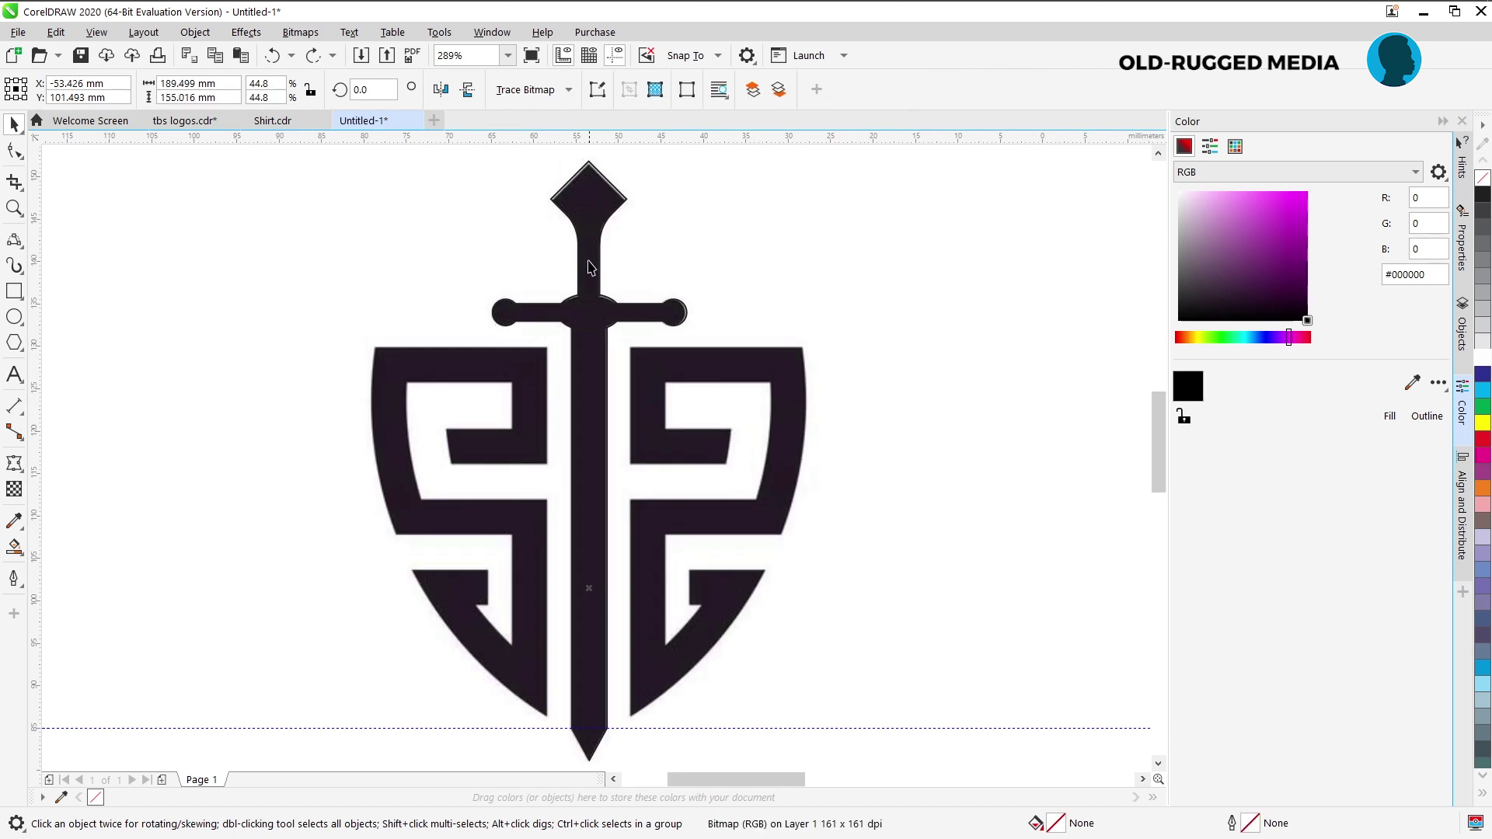
Delete the reference bitmap so that only the traced sword shapes remain.
left_click(690, 355)
key("Delete")
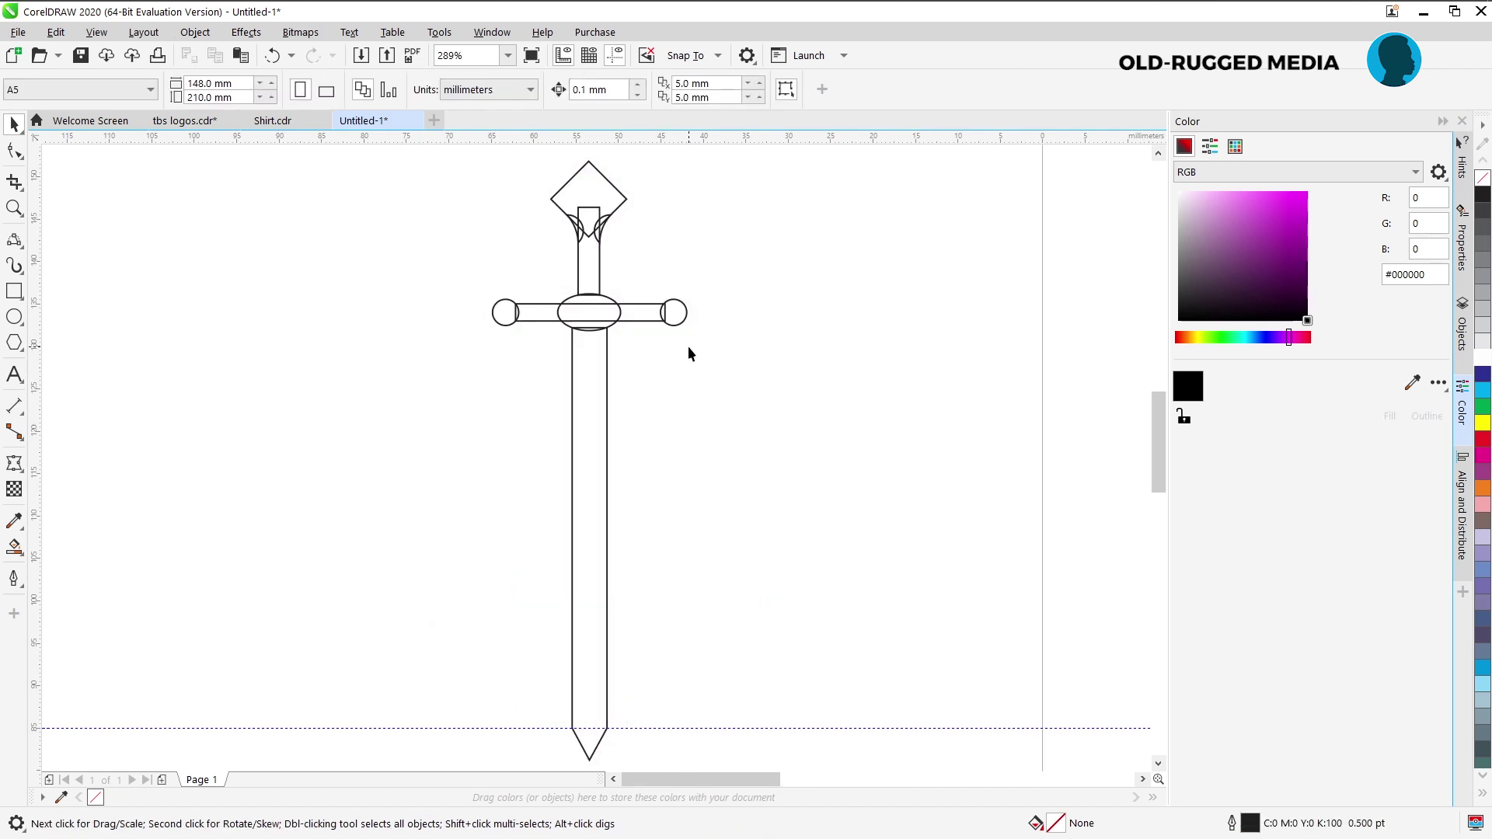
key("ctrl+z")
key("Delete")
Weld all the traced sword shapes, from the pommel to the blade tip, into a single outline.
left_click(588, 758)
left_click_drag(408, 564, 806, 155)
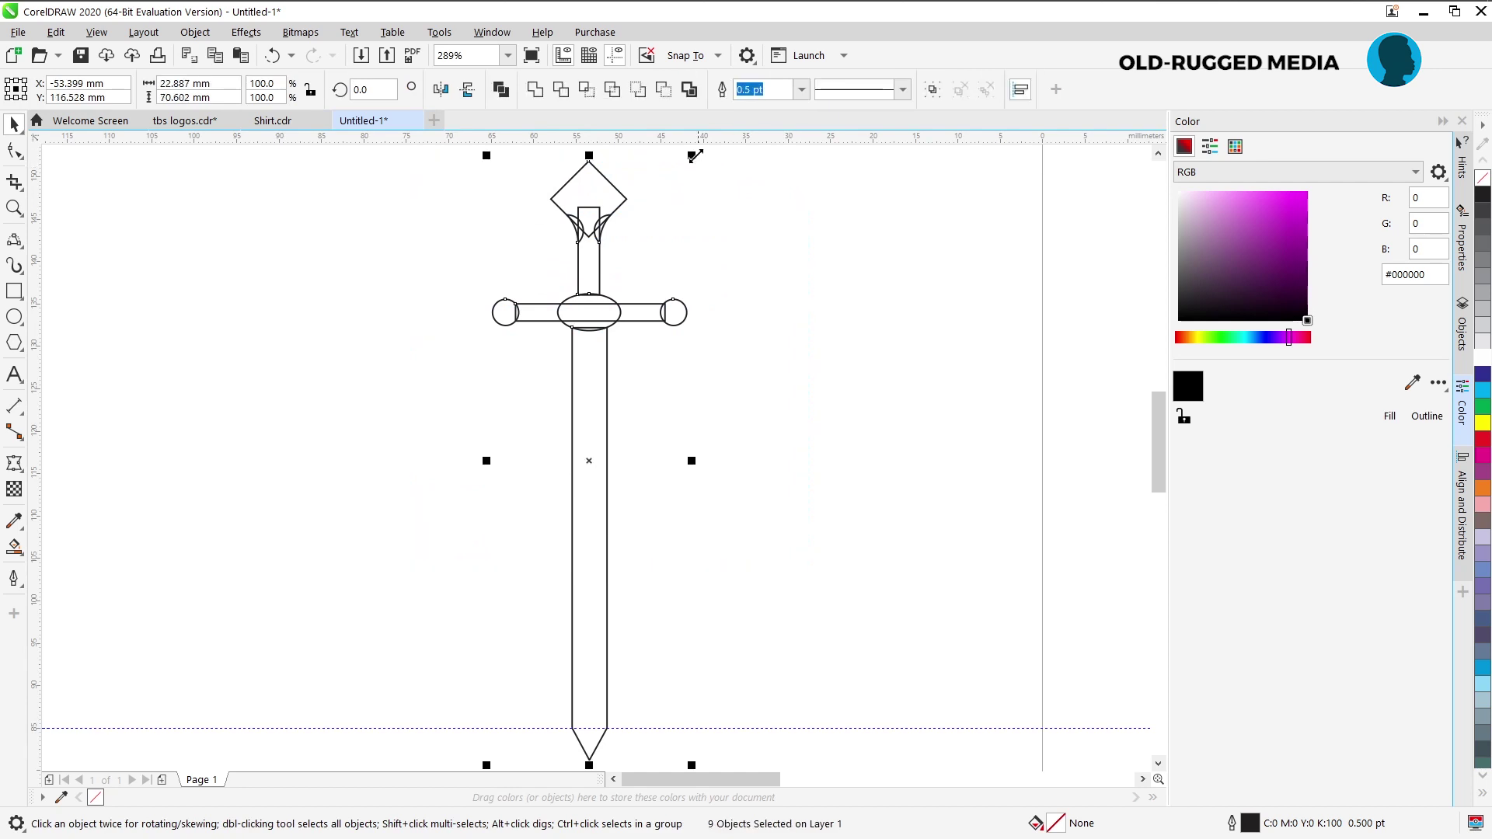
left_click(535, 88)
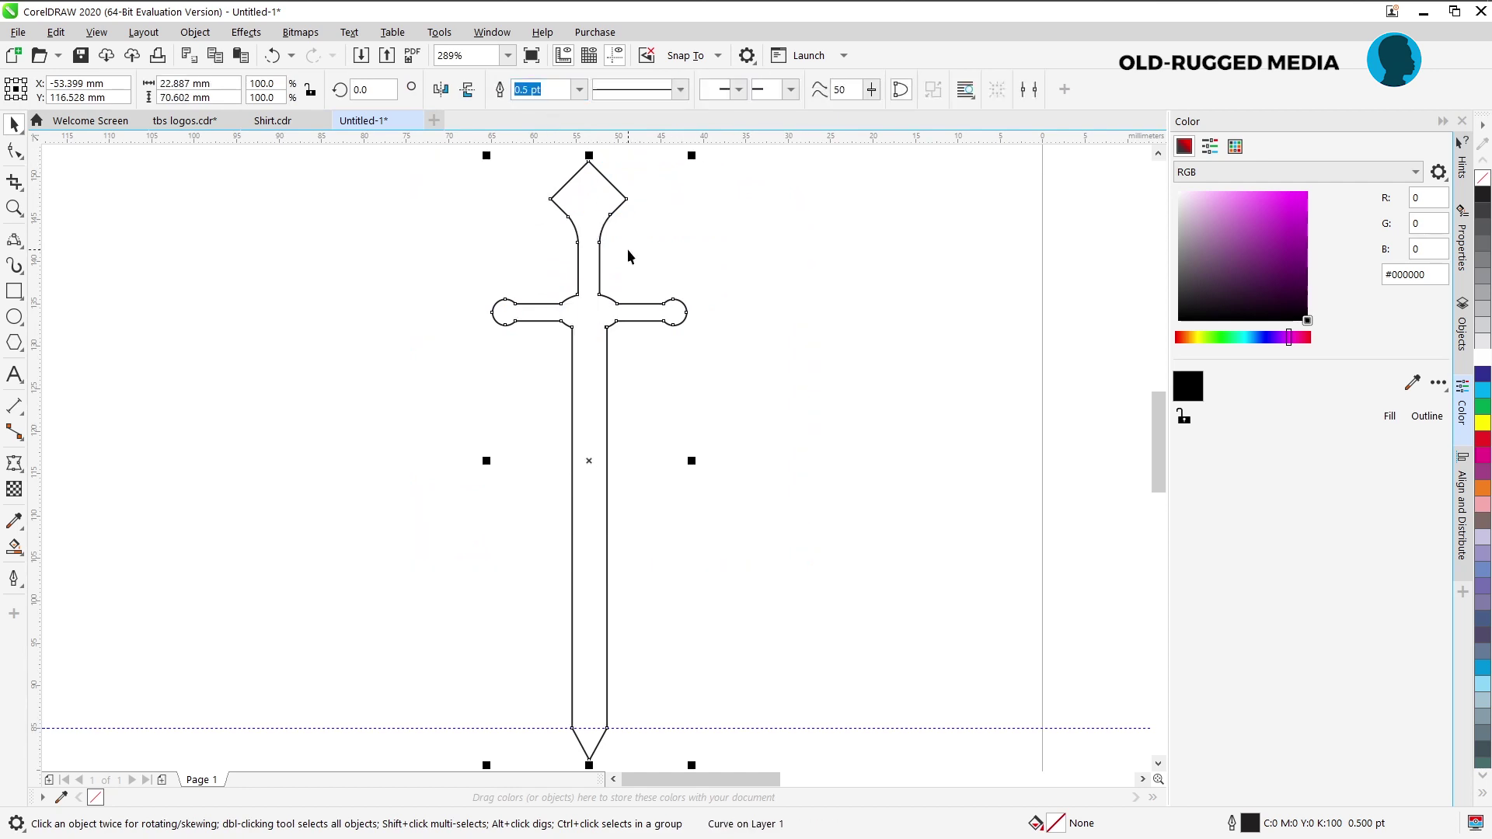
Bring back the reference bitmap and set the welded sword's outline colour to bright magenta.
left_click(607, 261)
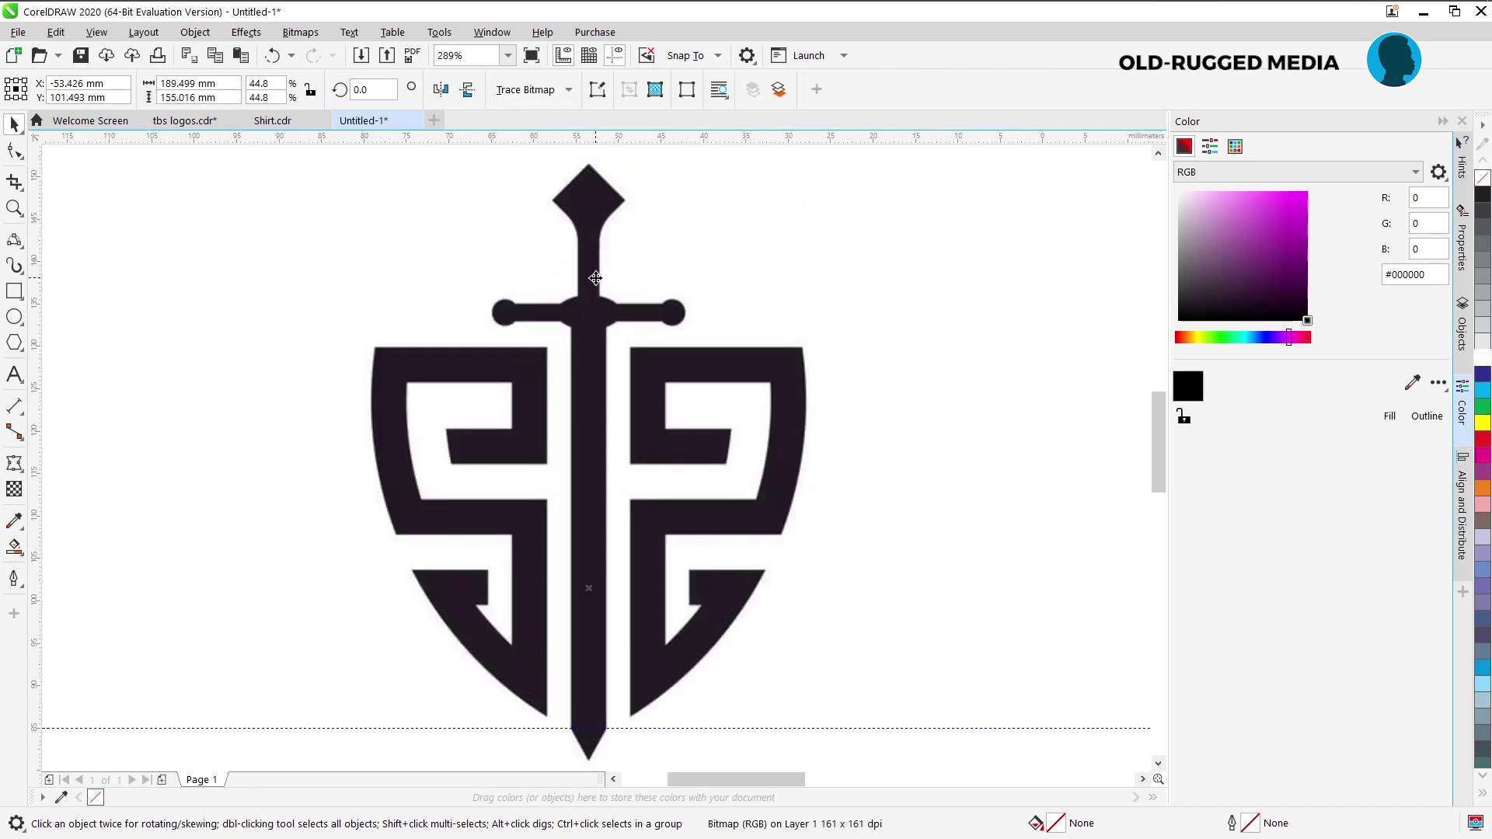
left_click(587, 332)
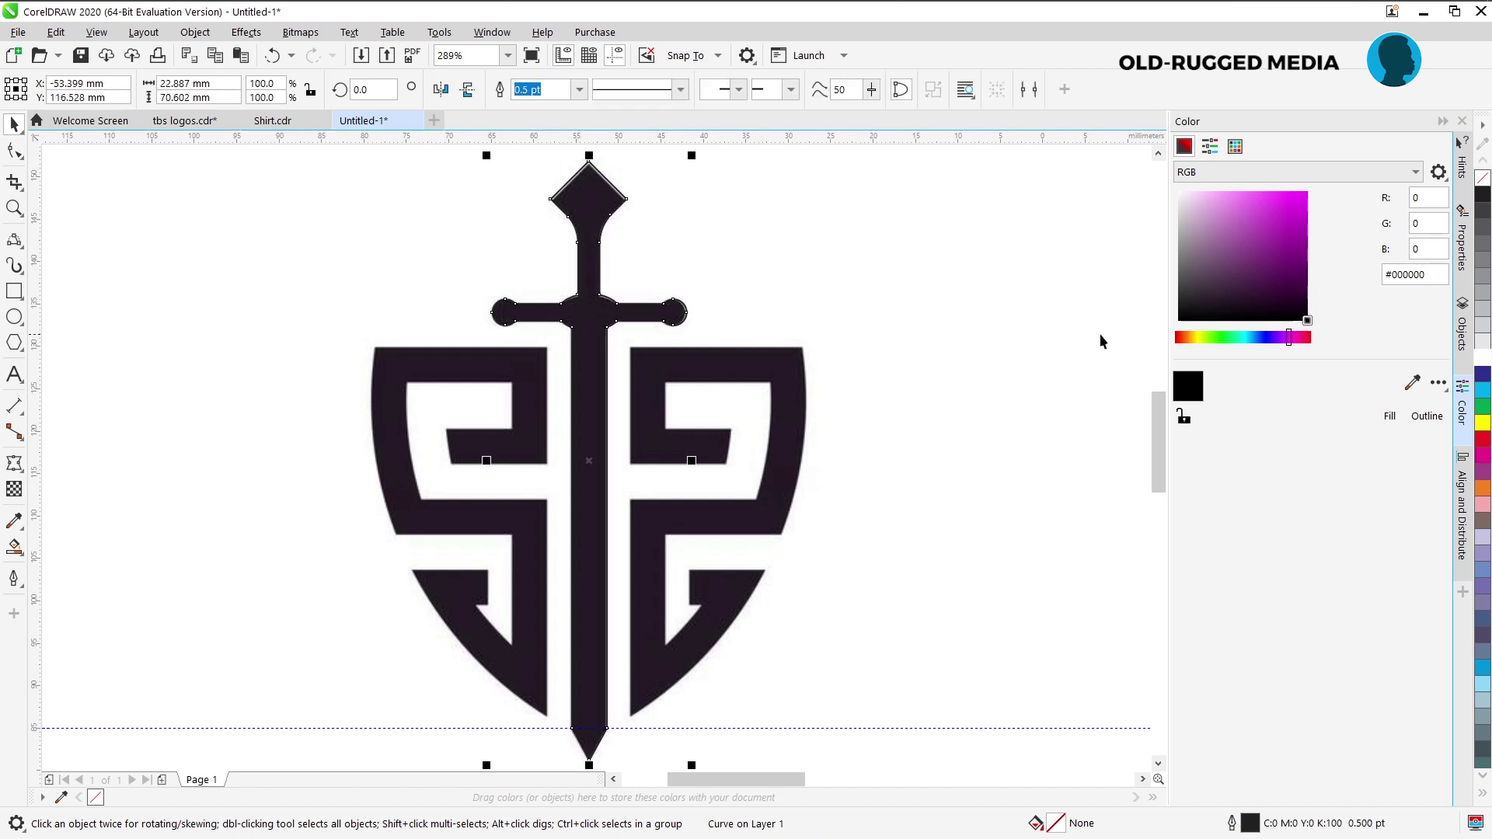
left_click(1306, 191)
left_click(1426, 416)
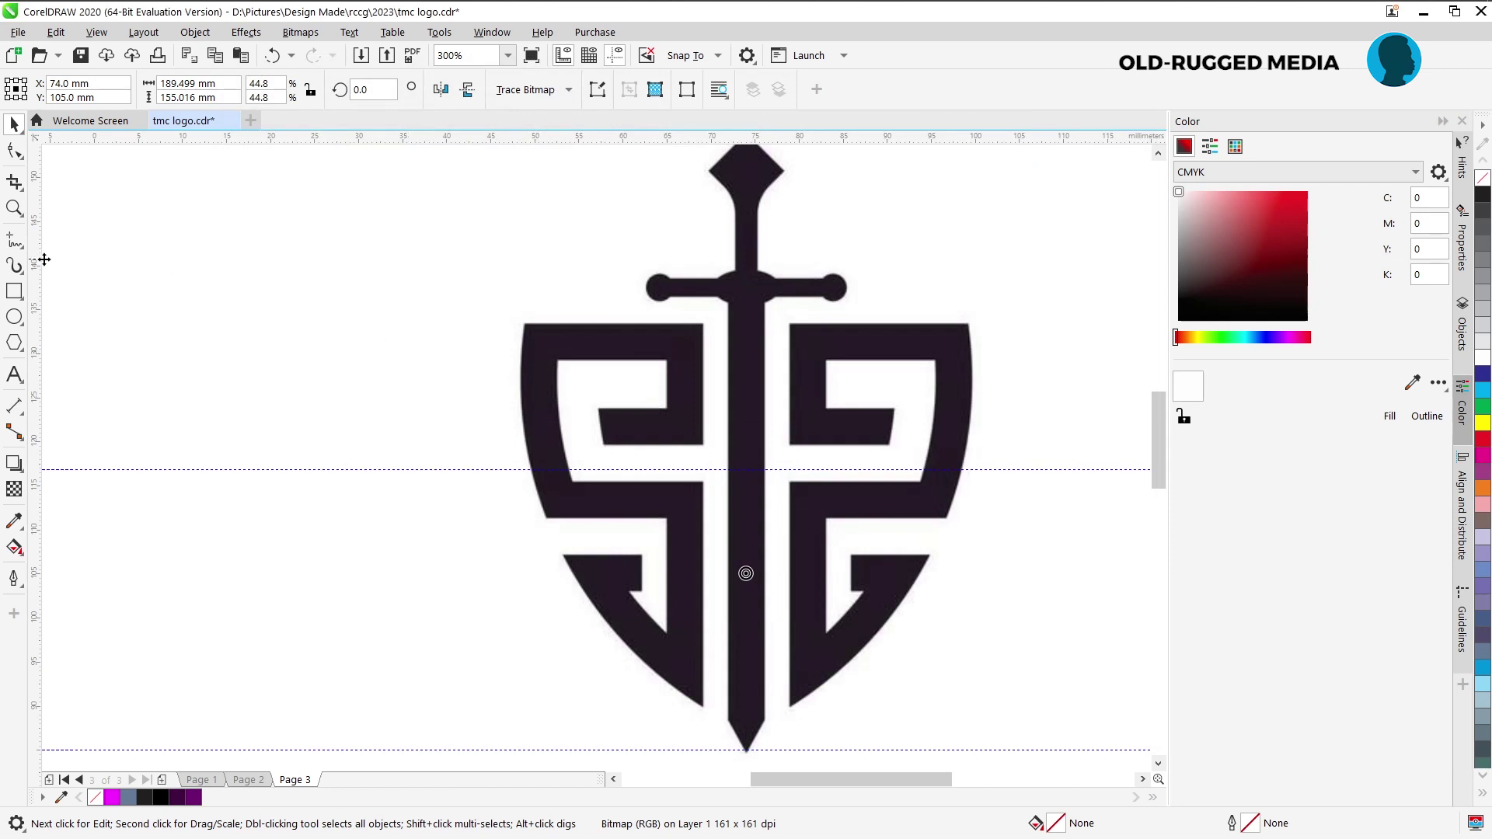
Draw a rectangle about 20.4 × 4.4 mm over the upper bar of the shield's left half.
left_click(14, 291)
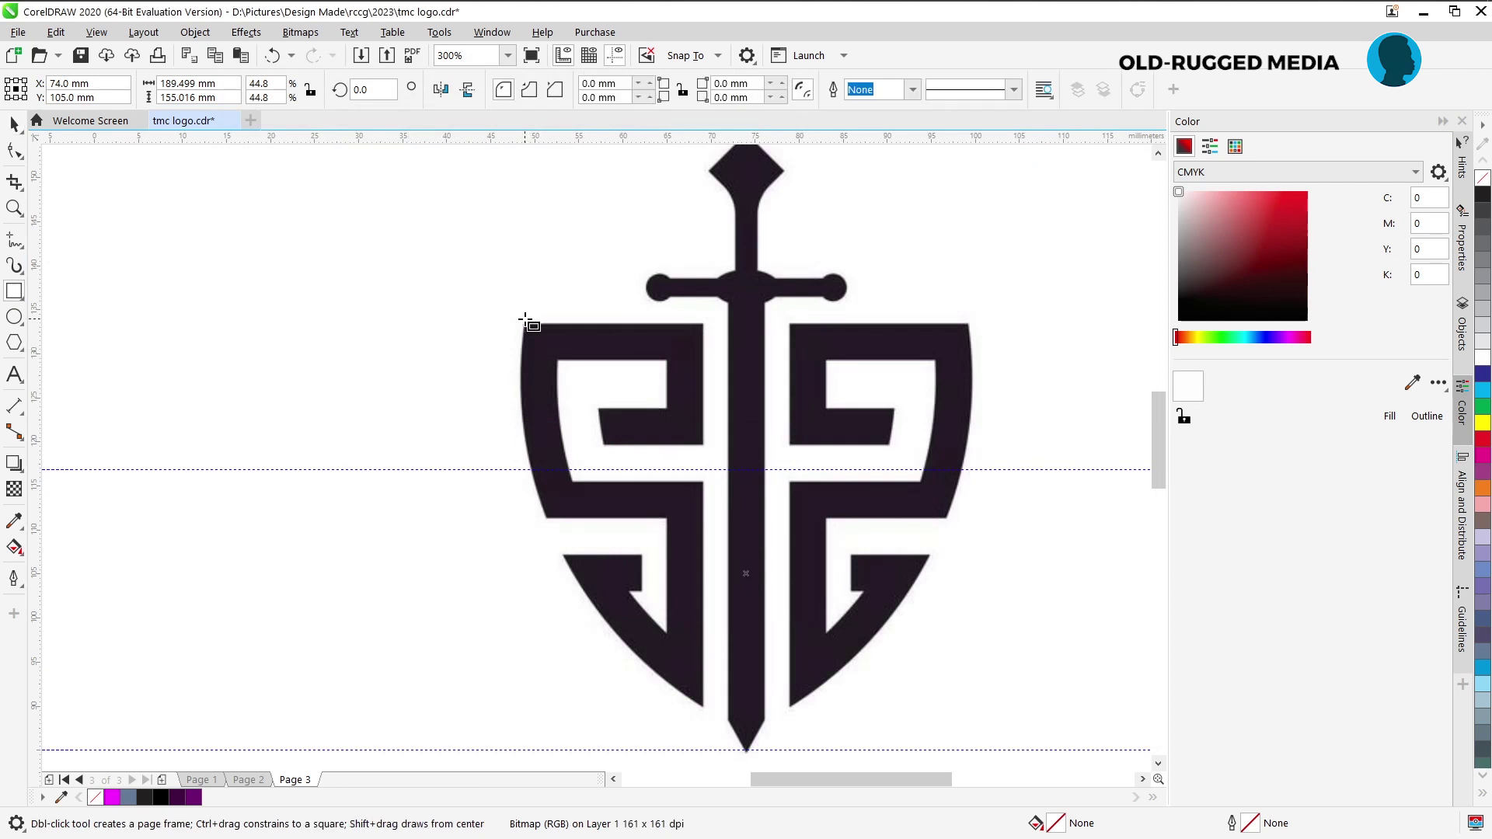
left_click_drag(523, 321, 703, 361)
scroll(610, 319, "up", 3)
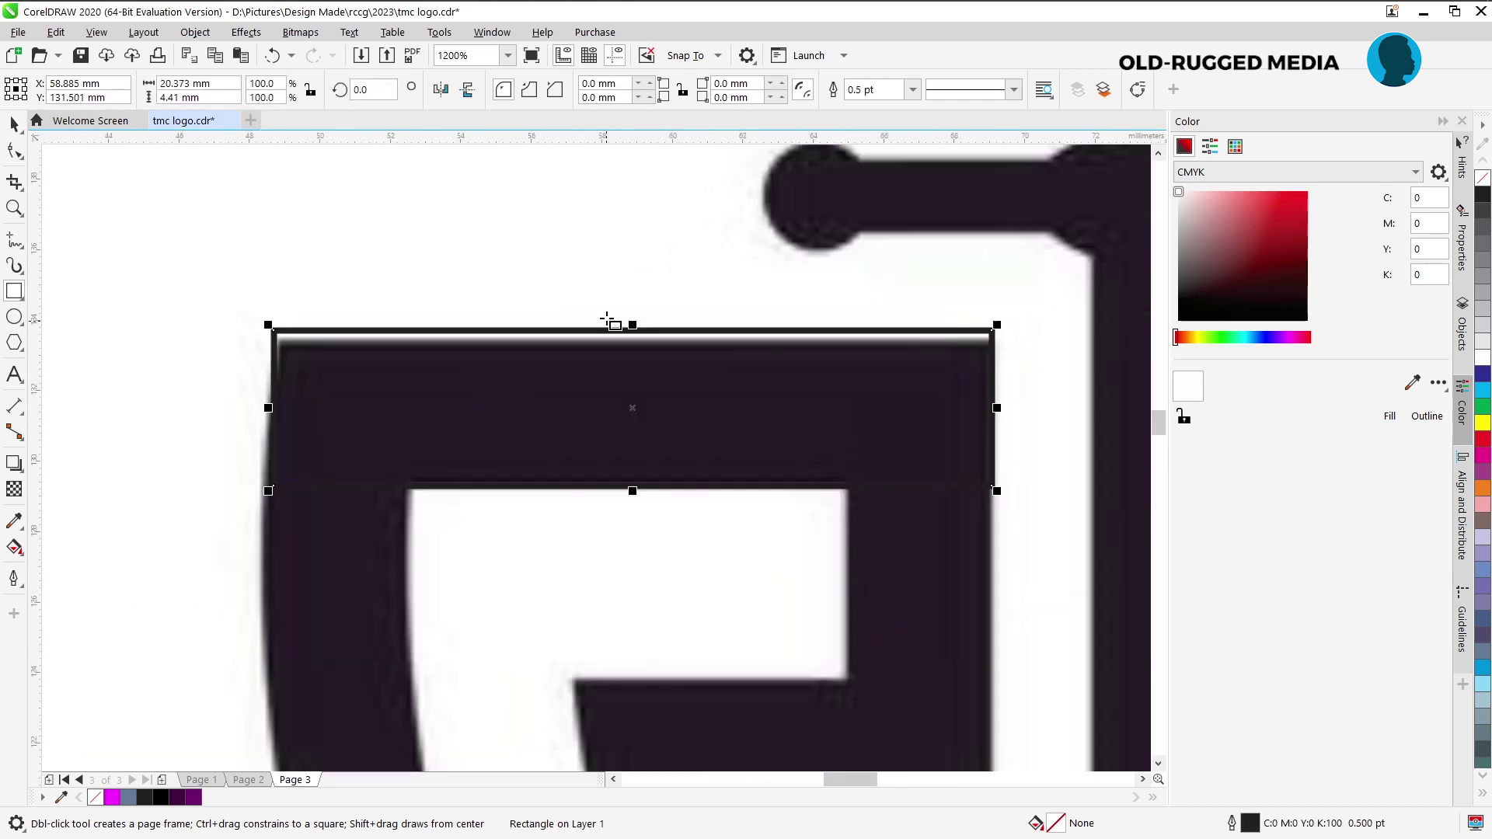
Fit the rectangle's upper and left edges to the shield bar, making it about 20.2 × 4.1 mm.
key("space")
left_click_drag(632, 326, 640, 341)
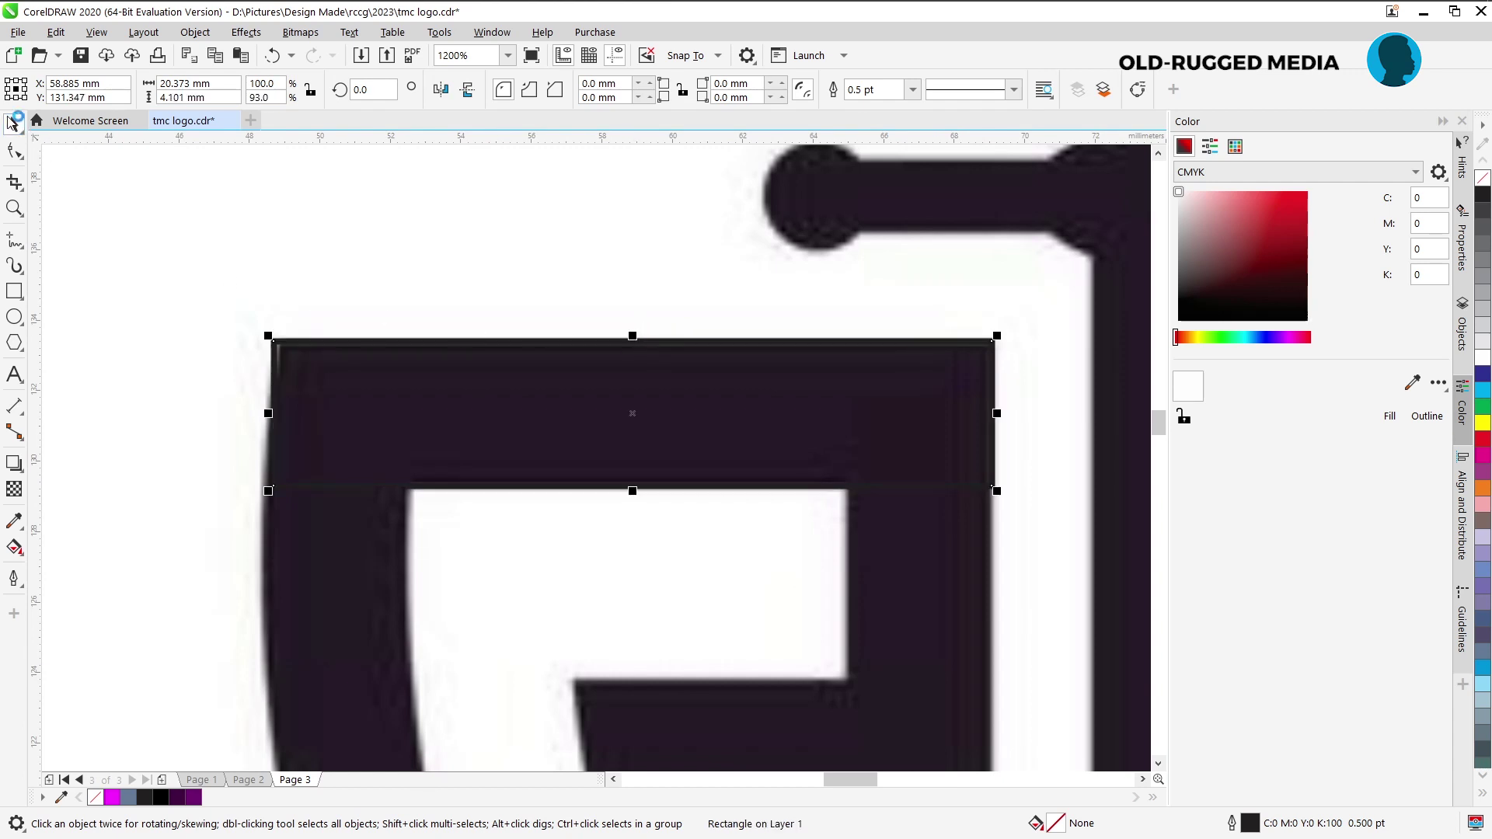
left_click_drag(265, 413, 275, 413)
scroll(433, 411, "down", 2)
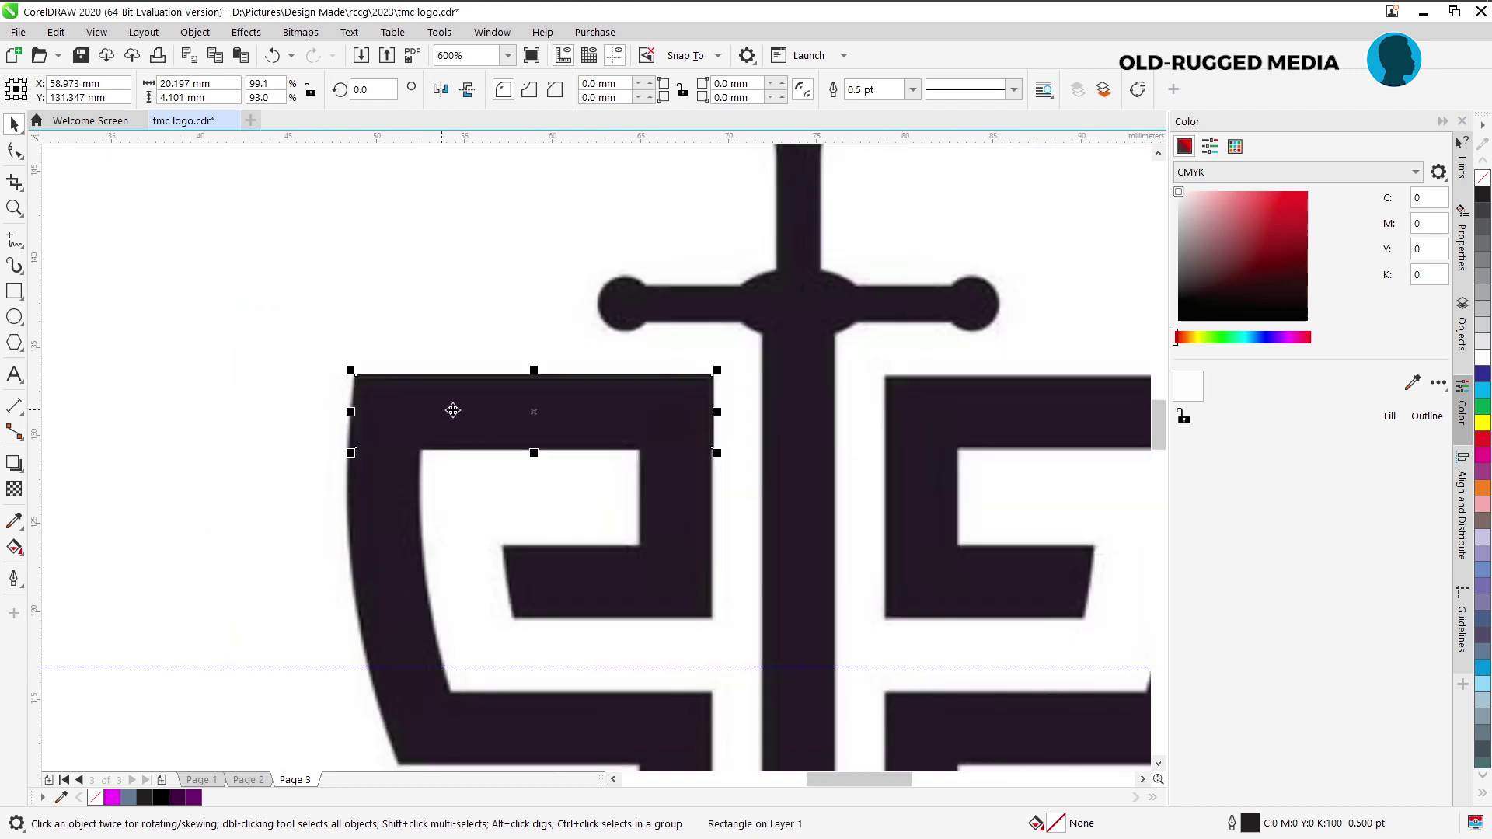
Trace the shield's outer left edge with a 3-Point Curve about 22.2 mm tall, starting from the rectangle's upper-left corner.
left_click_drag(1159, 409, 1159, 423)
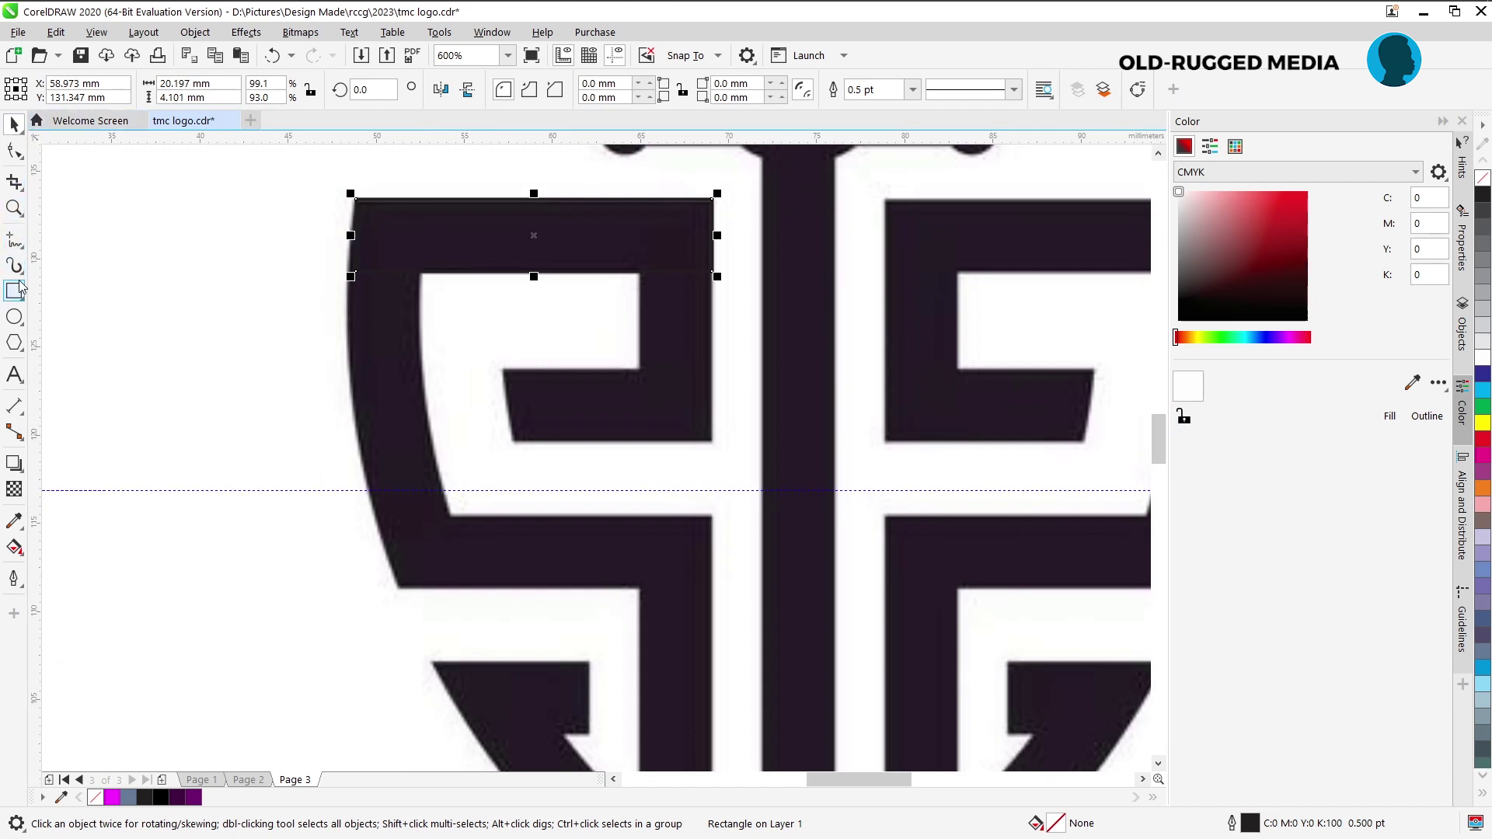
left_click(23, 247)
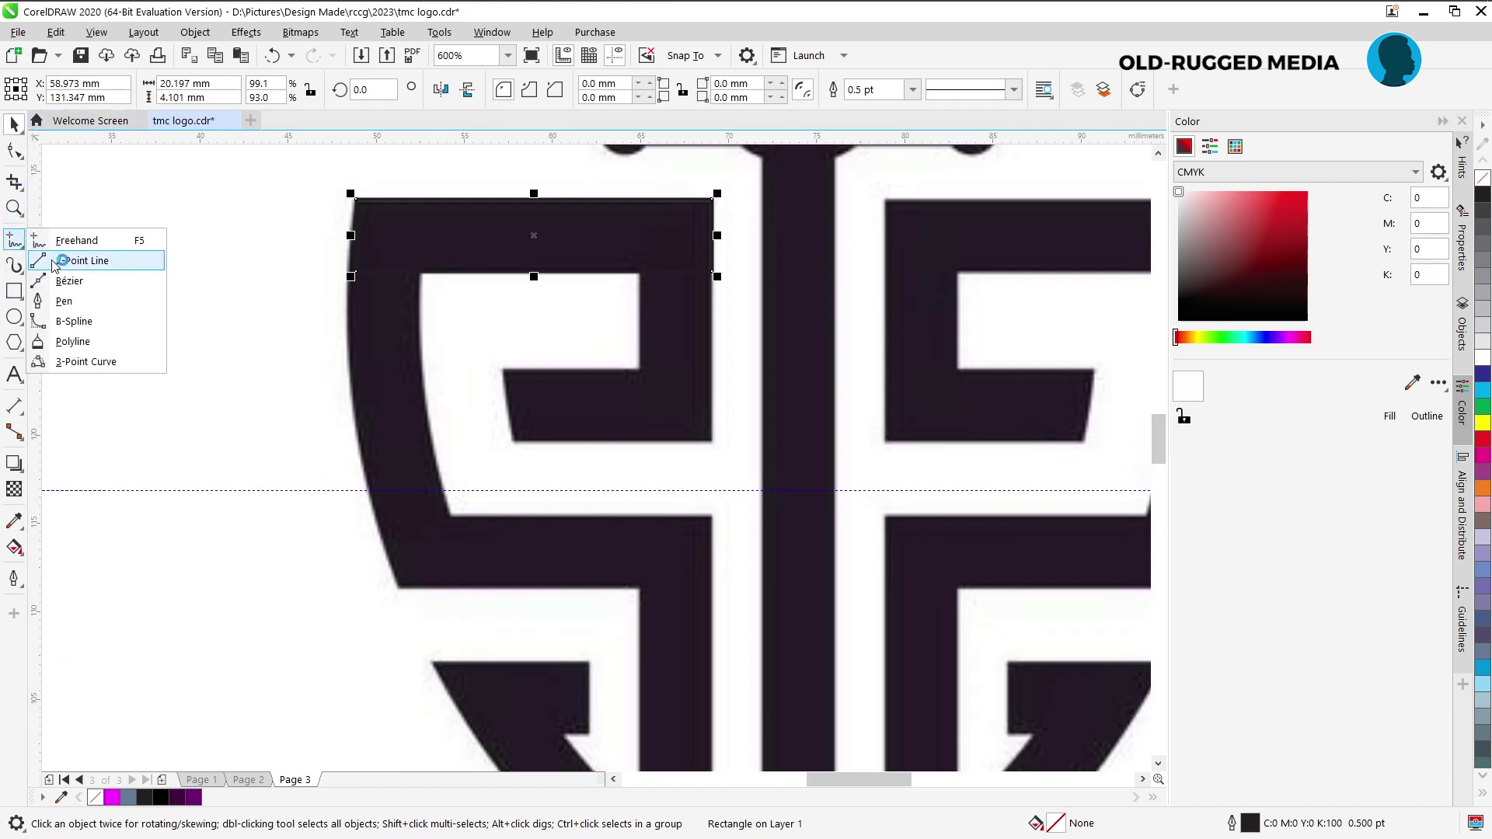
left_click(84, 362)
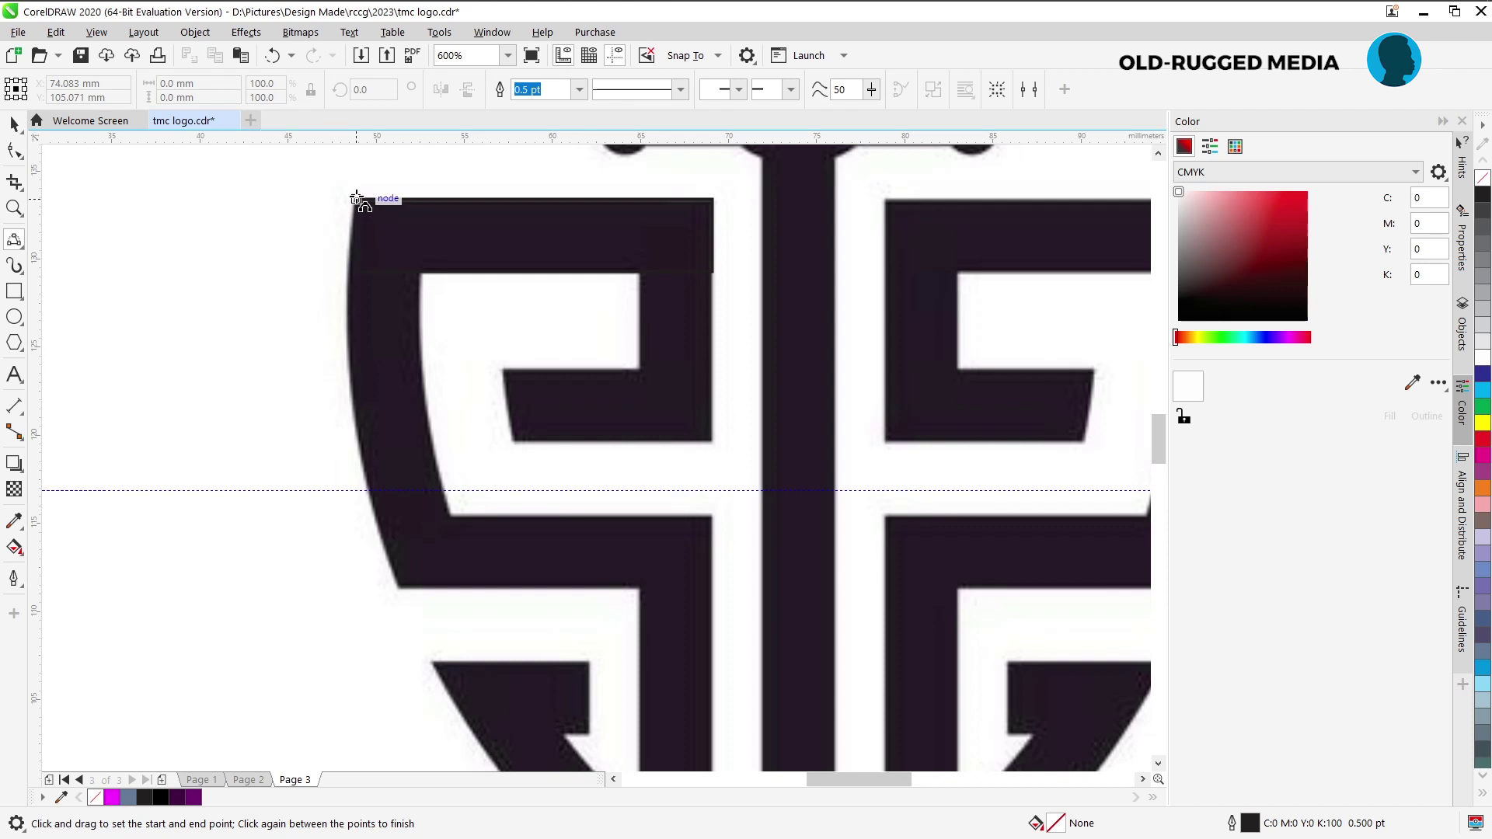
left_click_drag(356, 199, 399, 591)
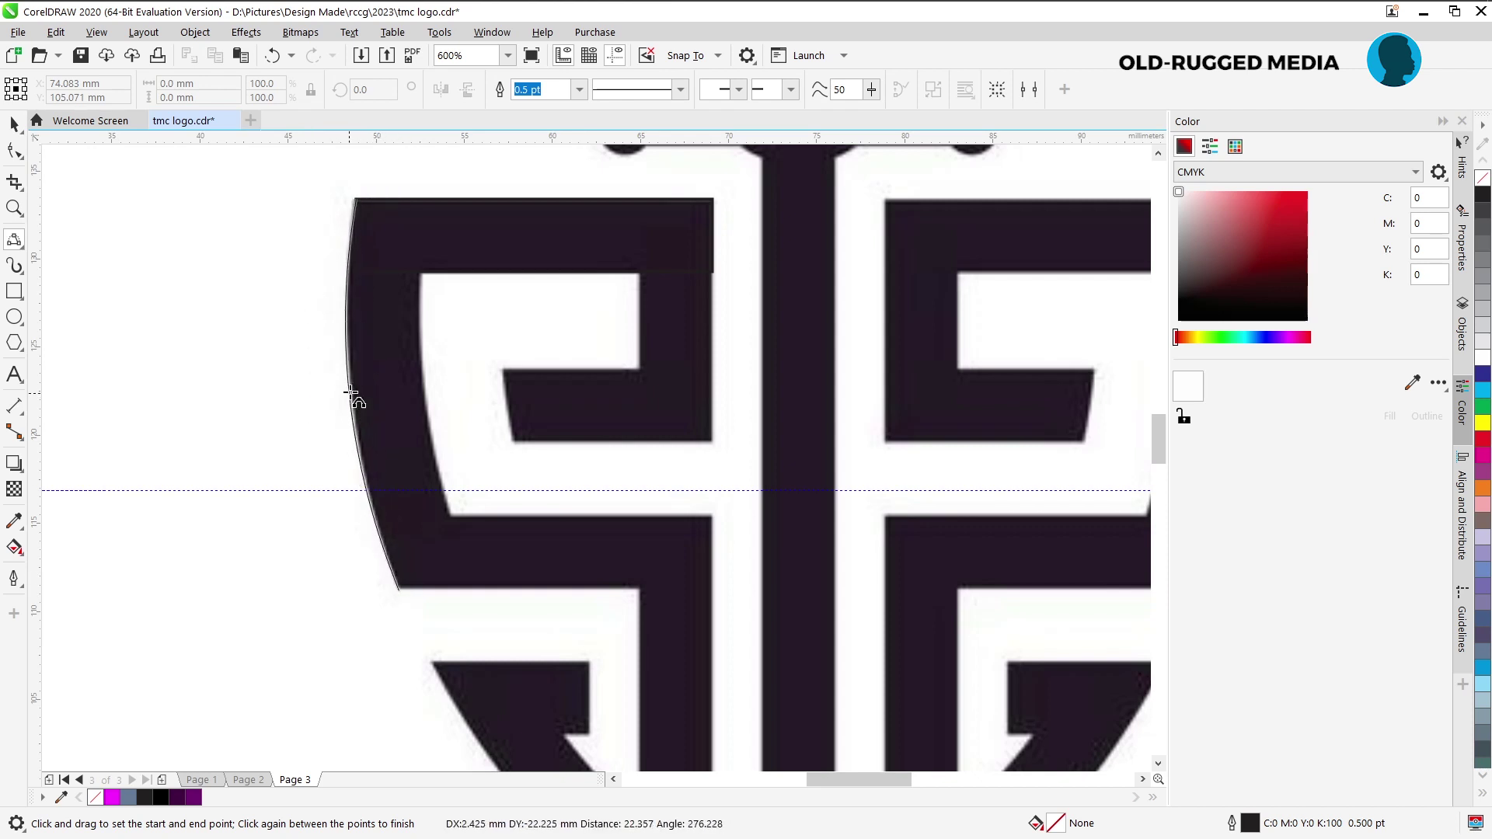
left_click(351, 386)
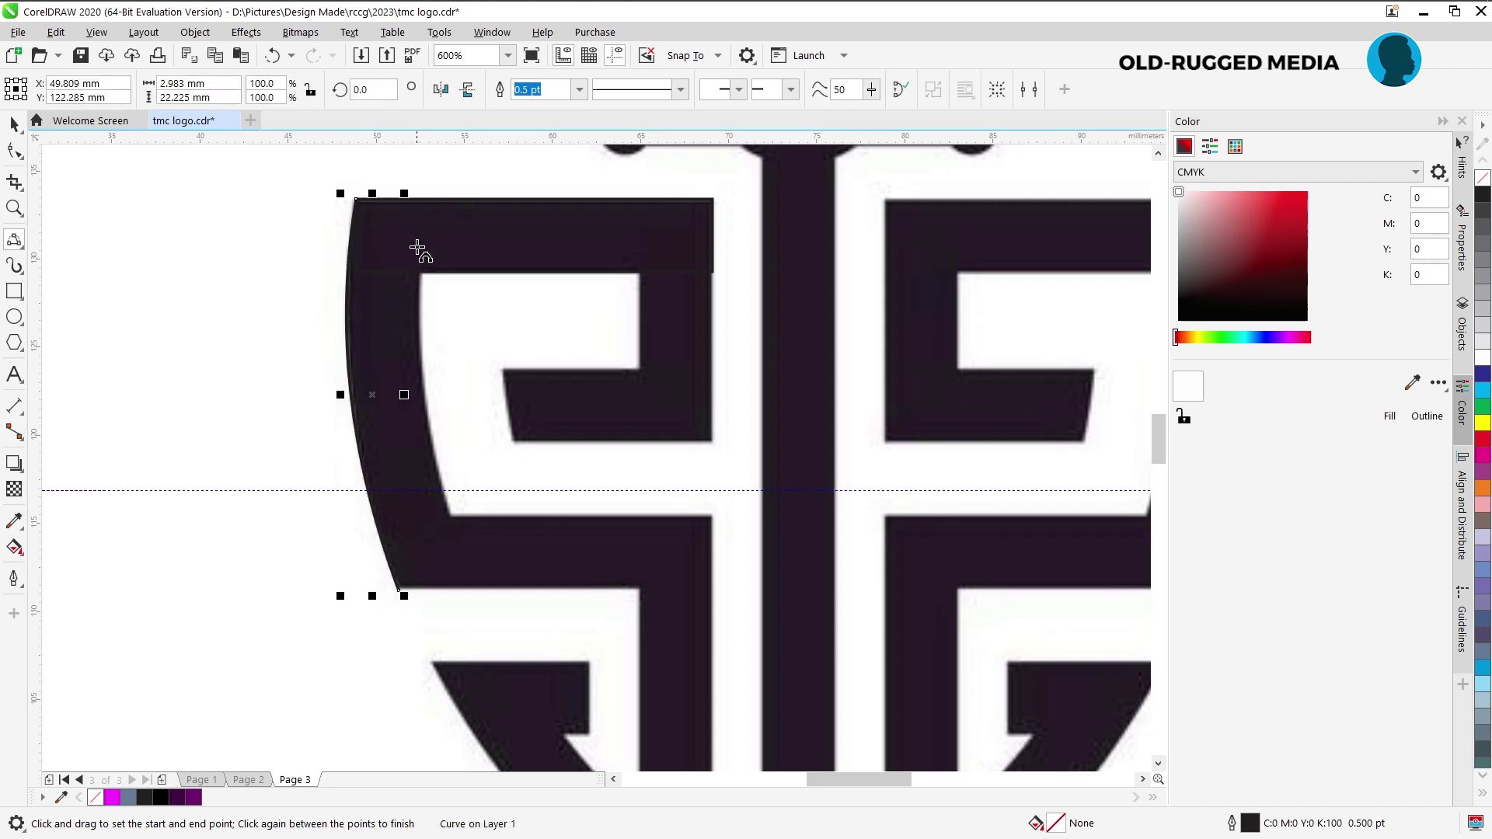
Try tracing the left band's inner edge as a separate 3-Point Curve, and undo it.
left_click_drag(422, 272, 452, 516)
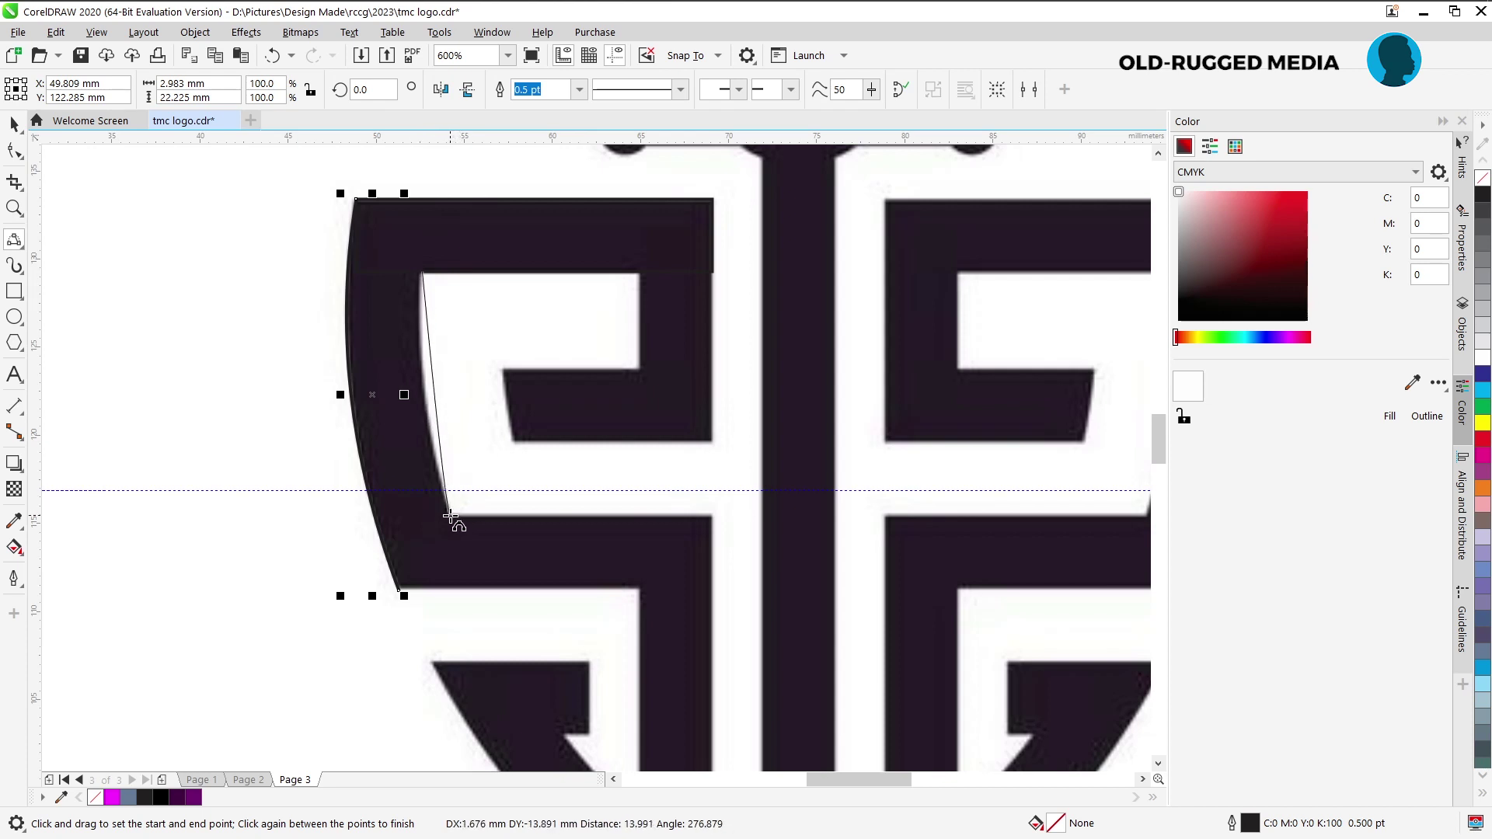
left_click(425, 388)
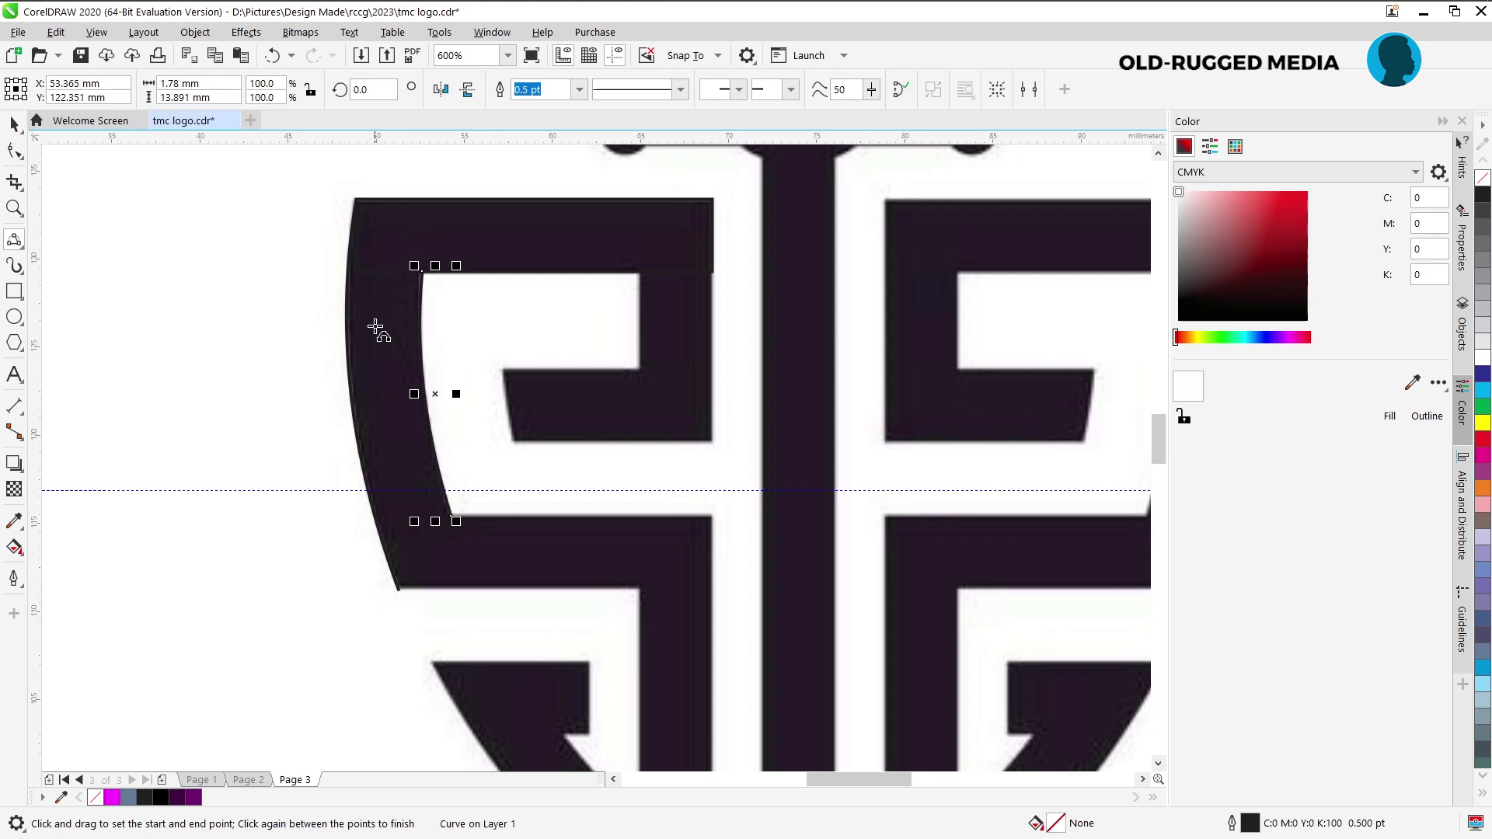
key("space")
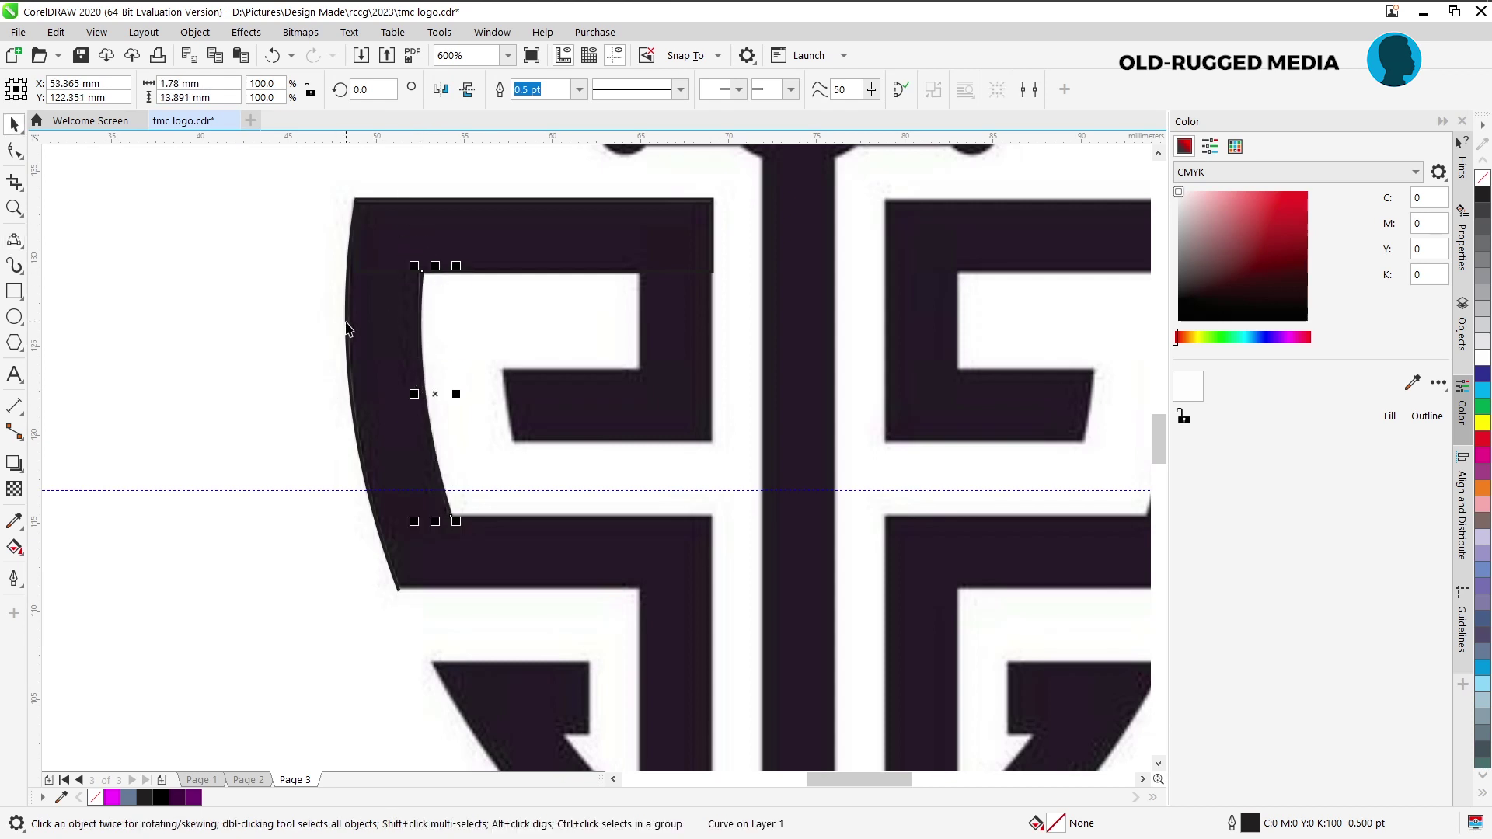
left_click(354, 323)
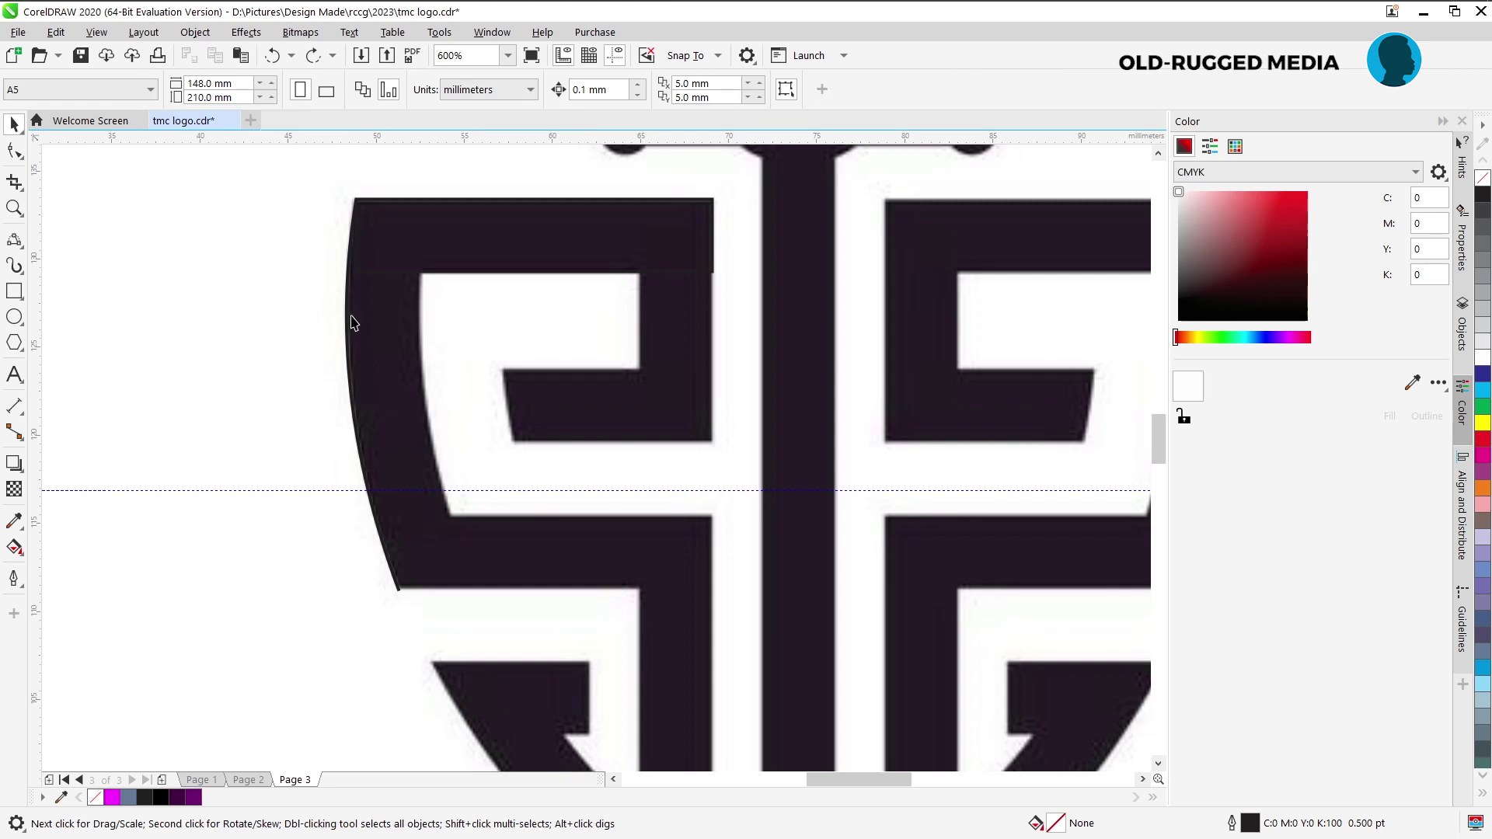
Extend the outer curve along the band's inner edge and both ends into a closed shape about 6 × 22.2 mm.
left_click(348, 277)
key("space")
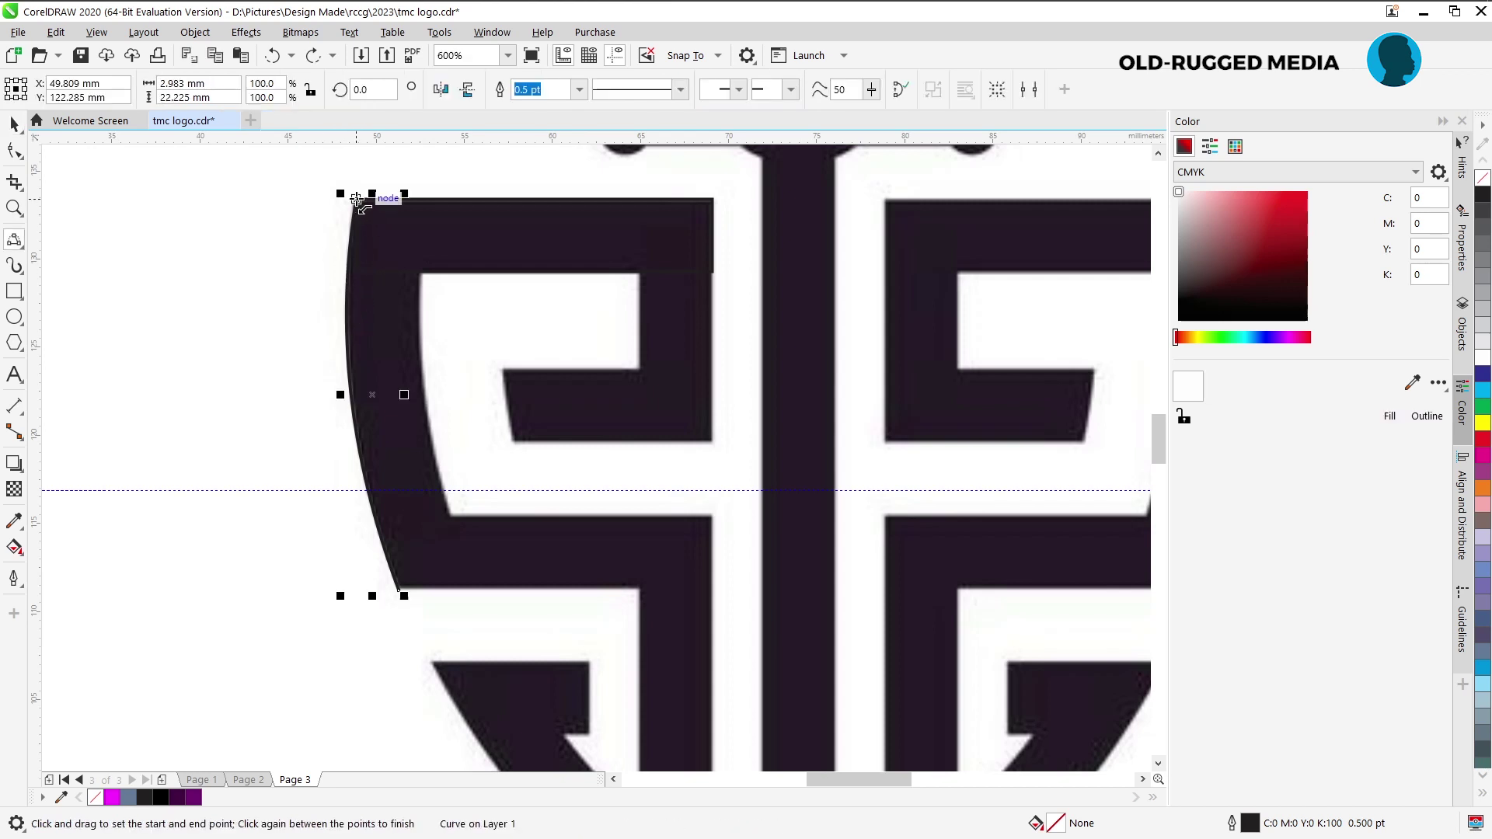
left_click_drag(357, 199, 452, 515)
left_click(421, 270)
left_click(428, 417)
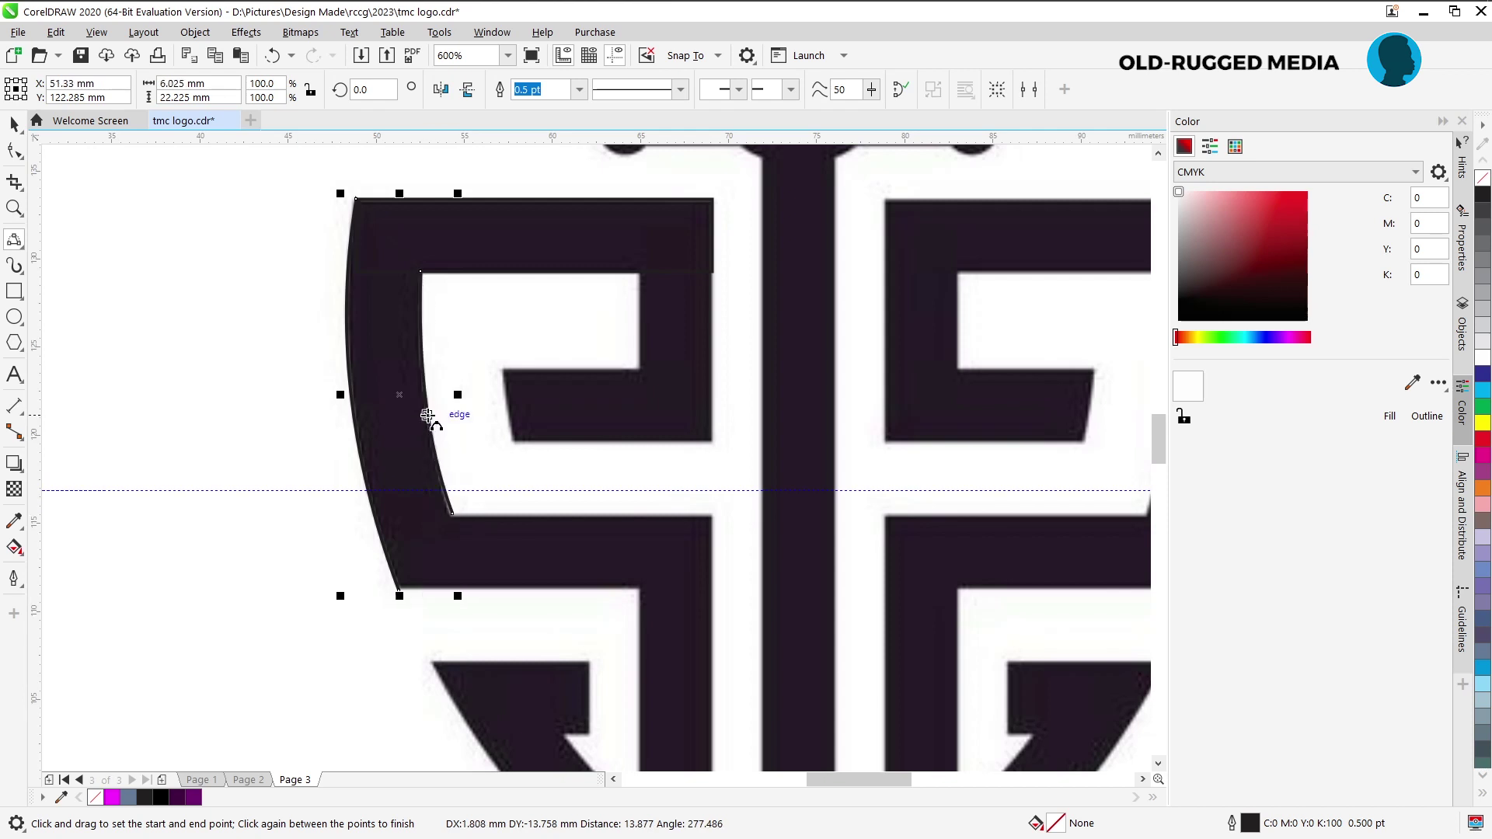
left_click_drag(453, 514, 398, 592)
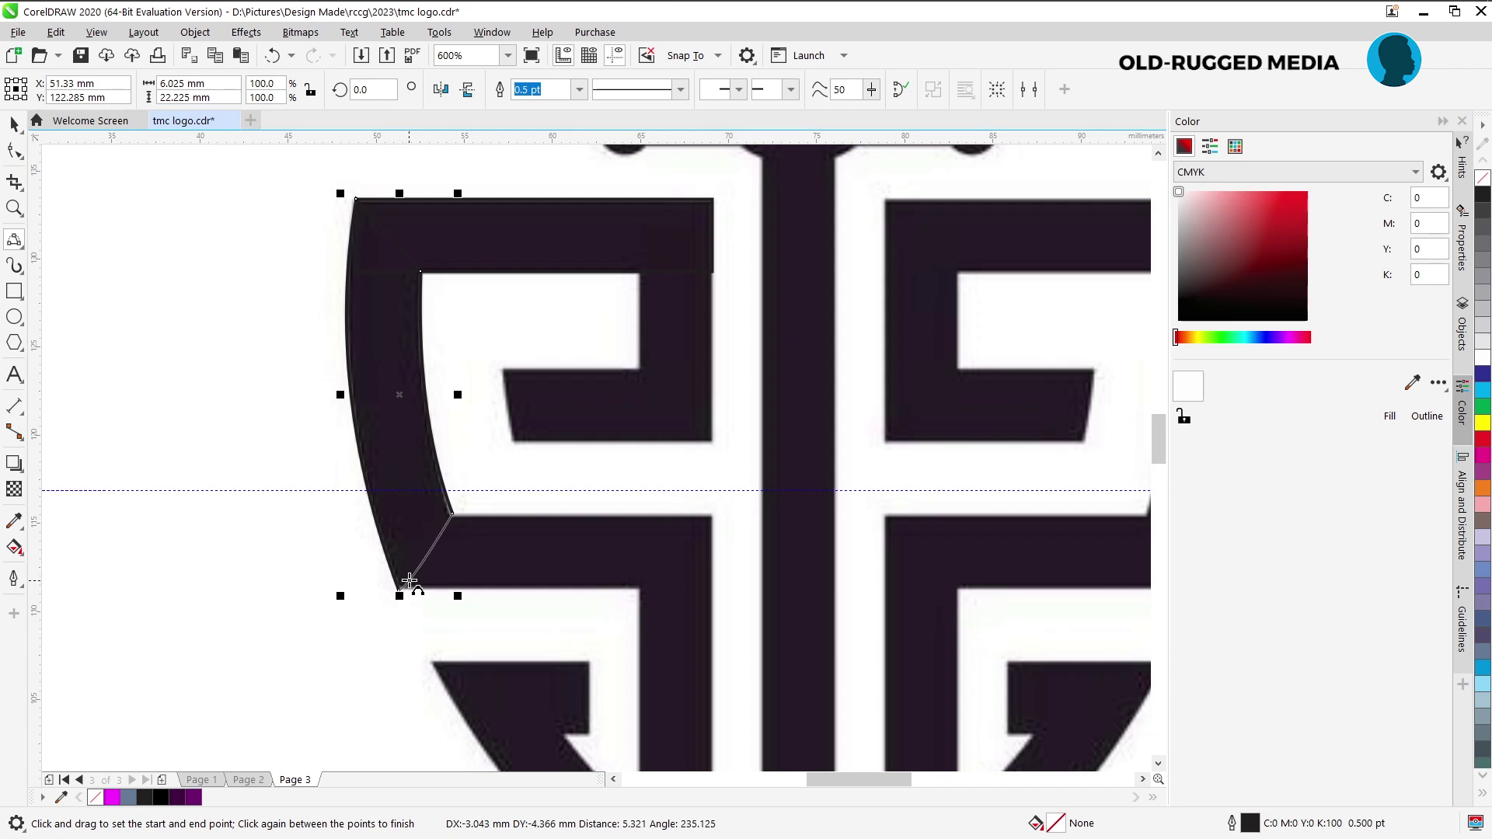
left_click(407, 575)
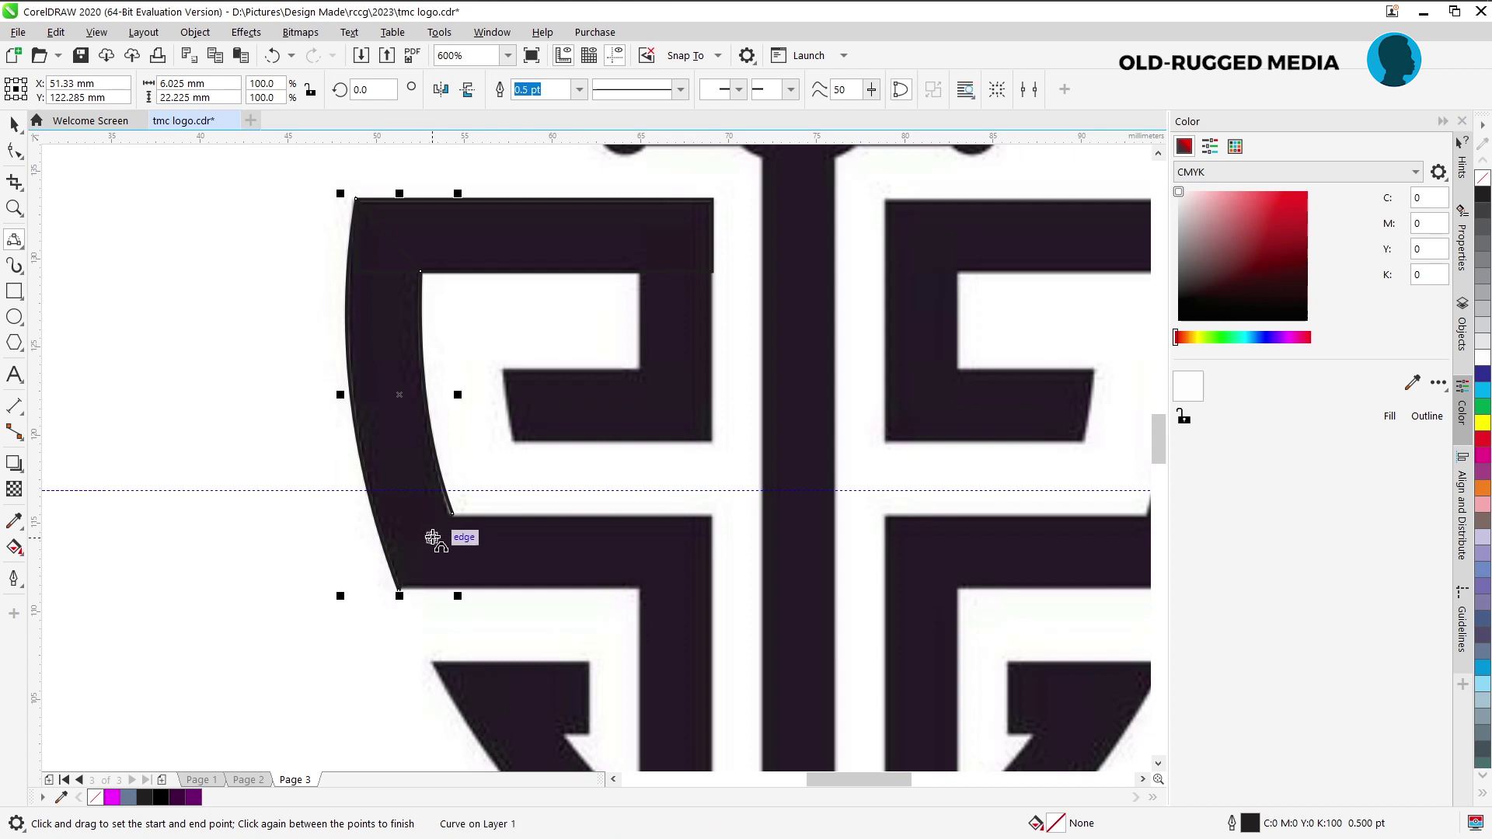
Delete the reference bitmap to inspect the traced band and rectangle, and undo the deletion.
key("space")
left_click(561, 542)
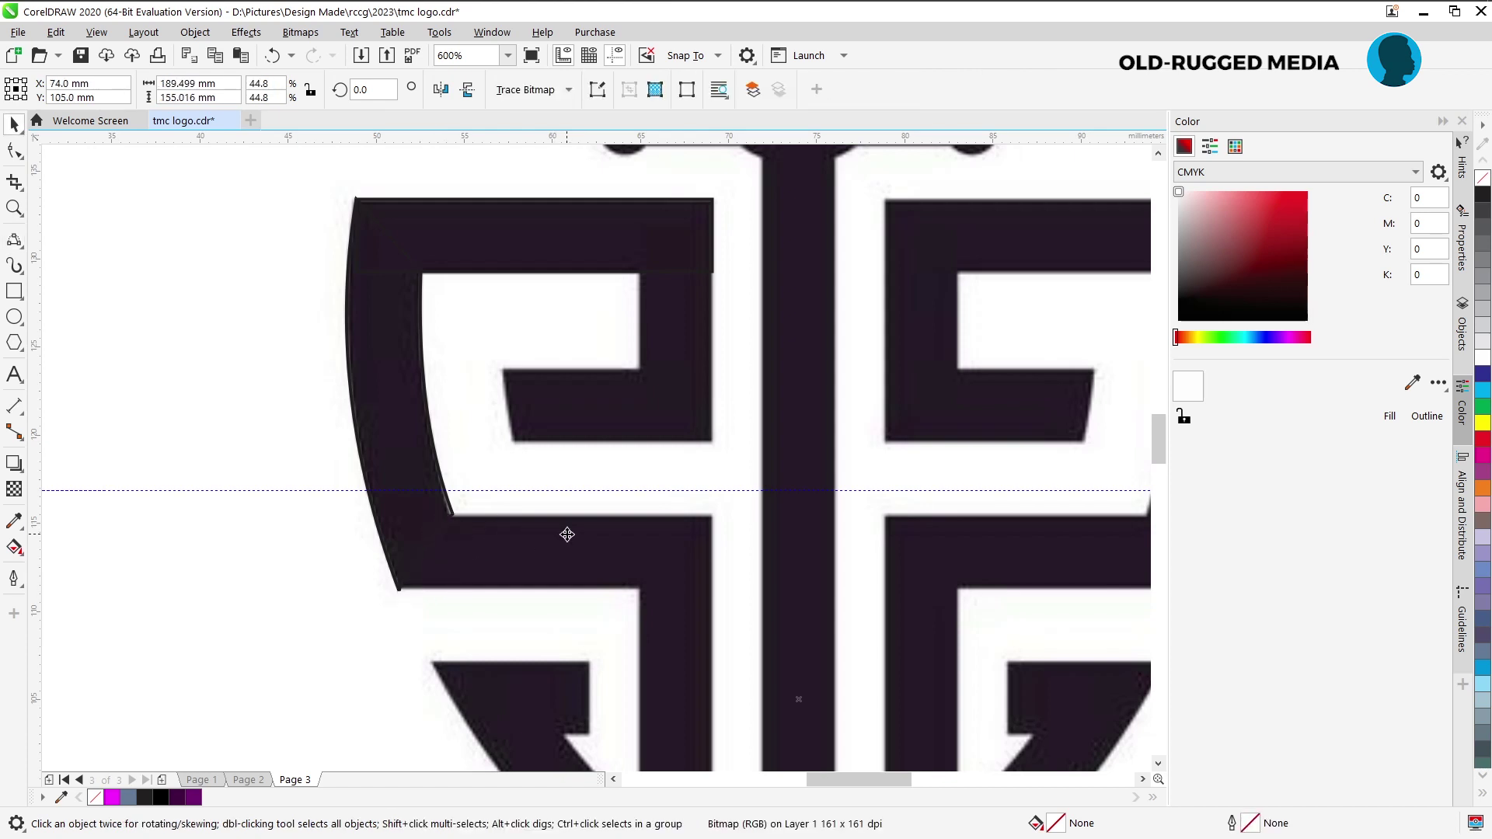
key("Delete")
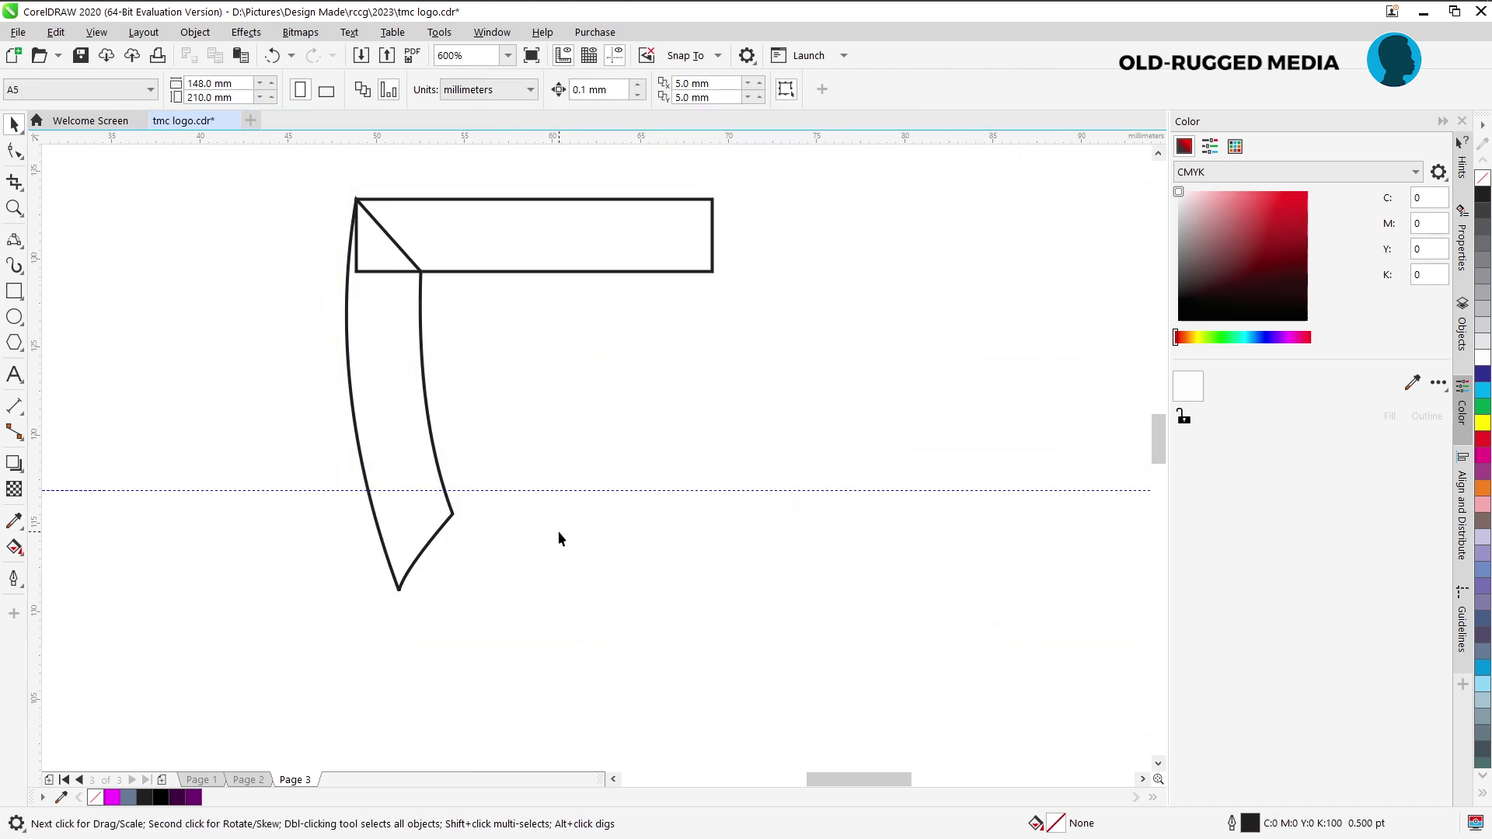
key("ctrl+z")
left_click(388, 298)
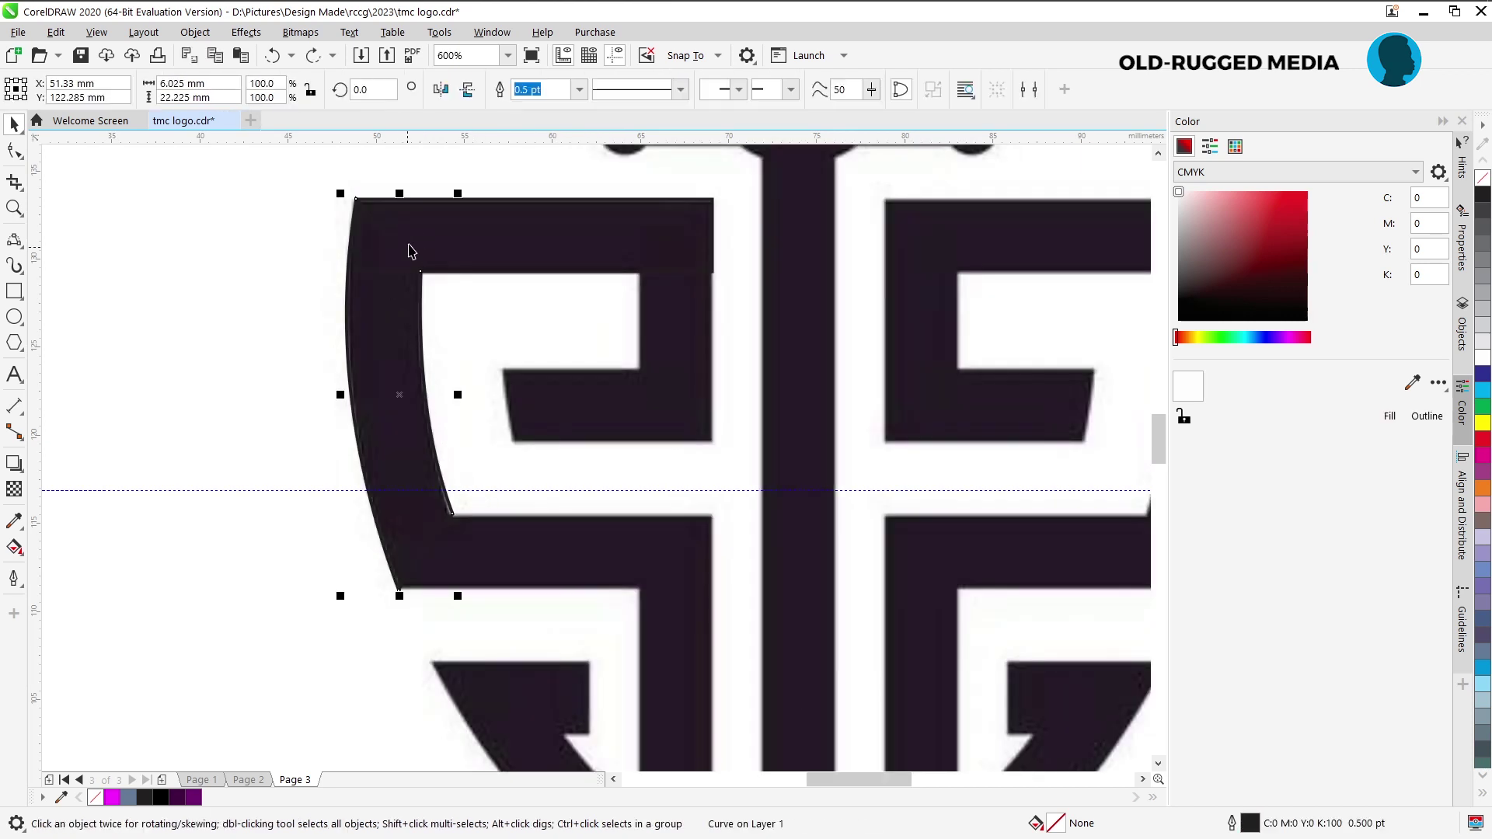
left_click(423, 220, "shift")
left_click(278, 304)
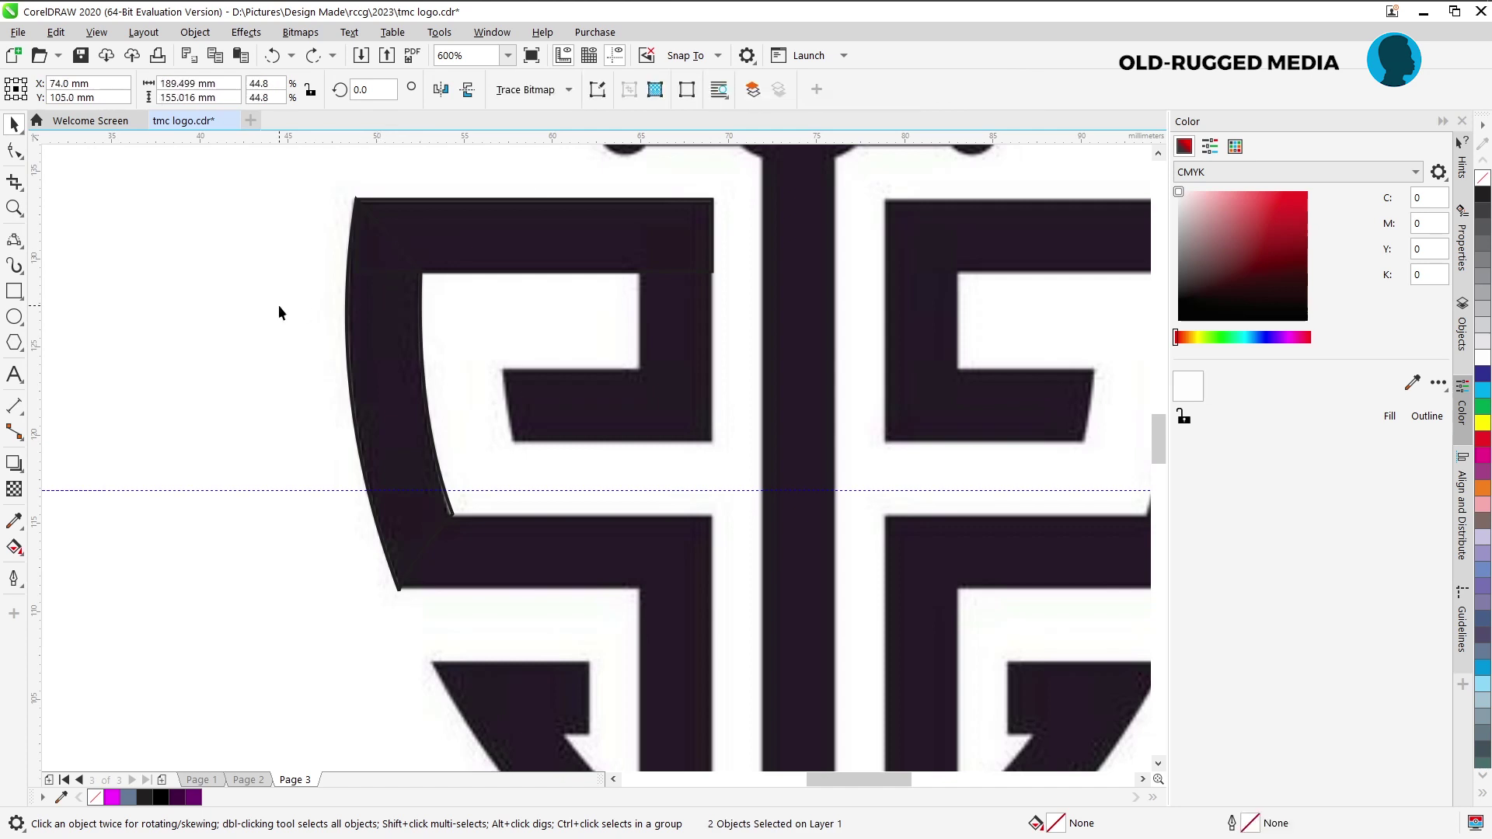
left_click(378, 360)
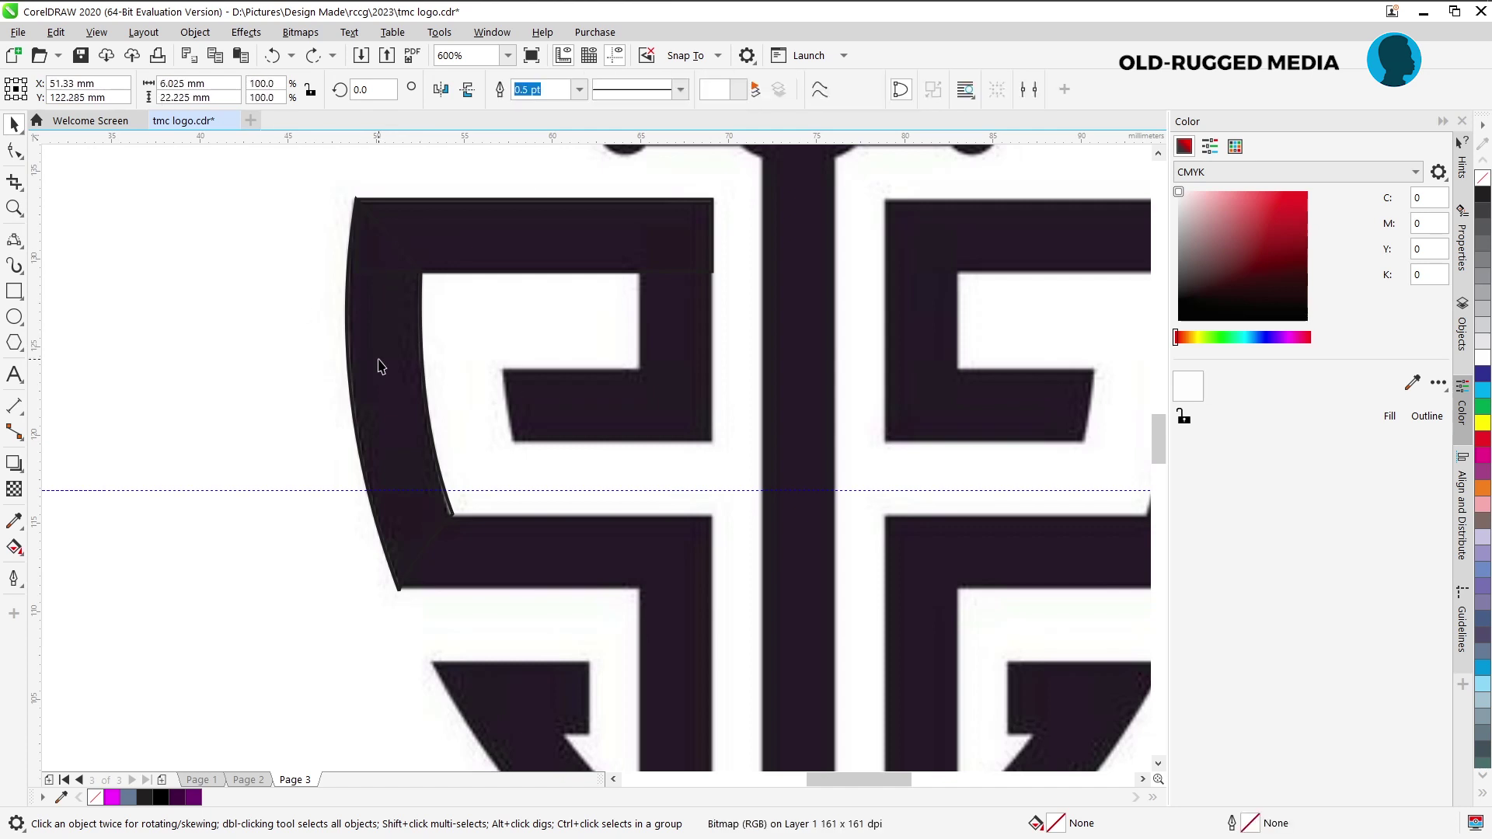
left_click(241, 273)
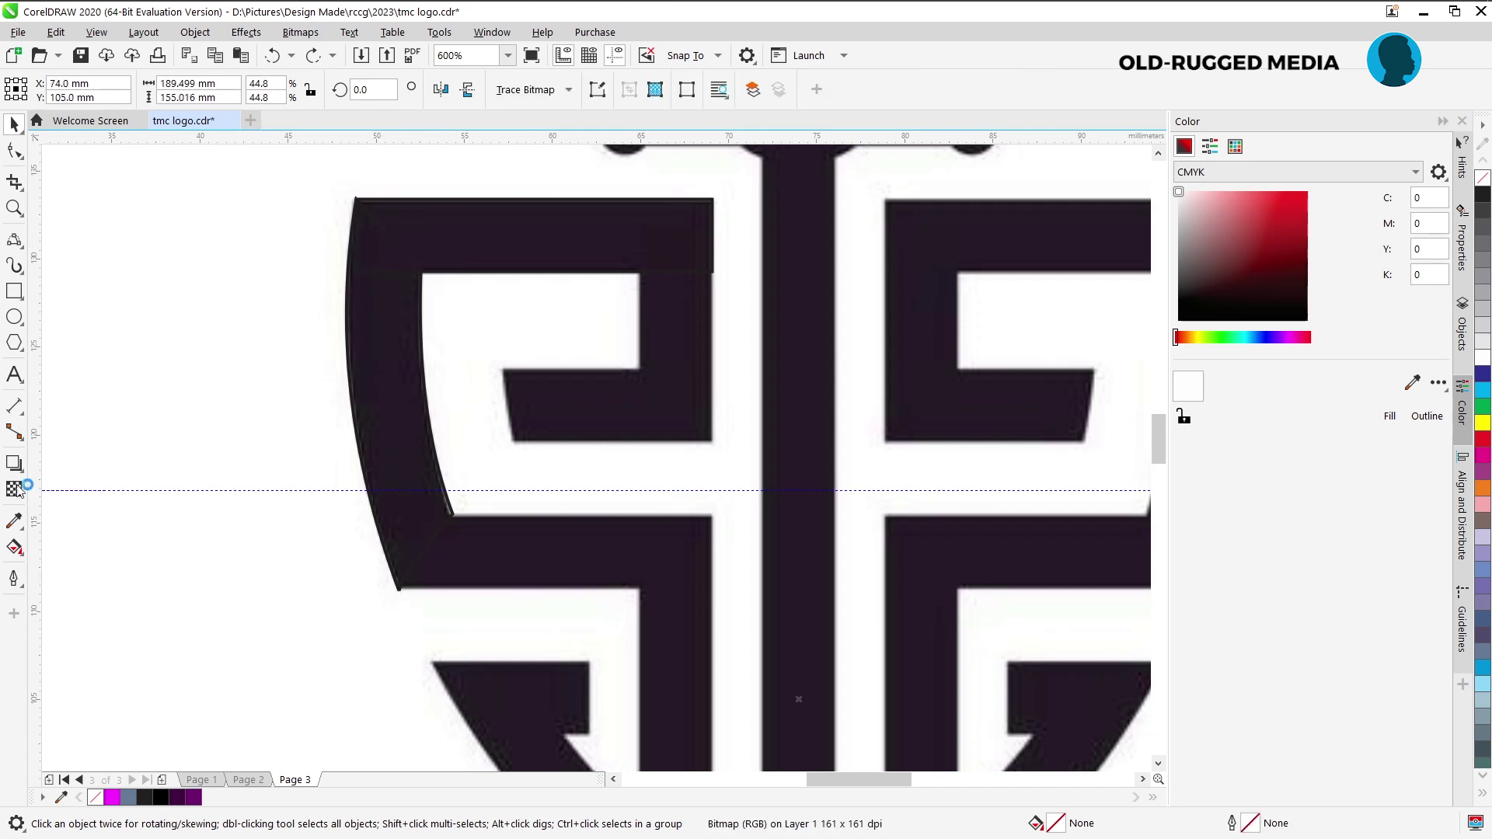
Try to set the outline colour to red #DE0000 with the reference bitmap selected.
left_click(13, 577)
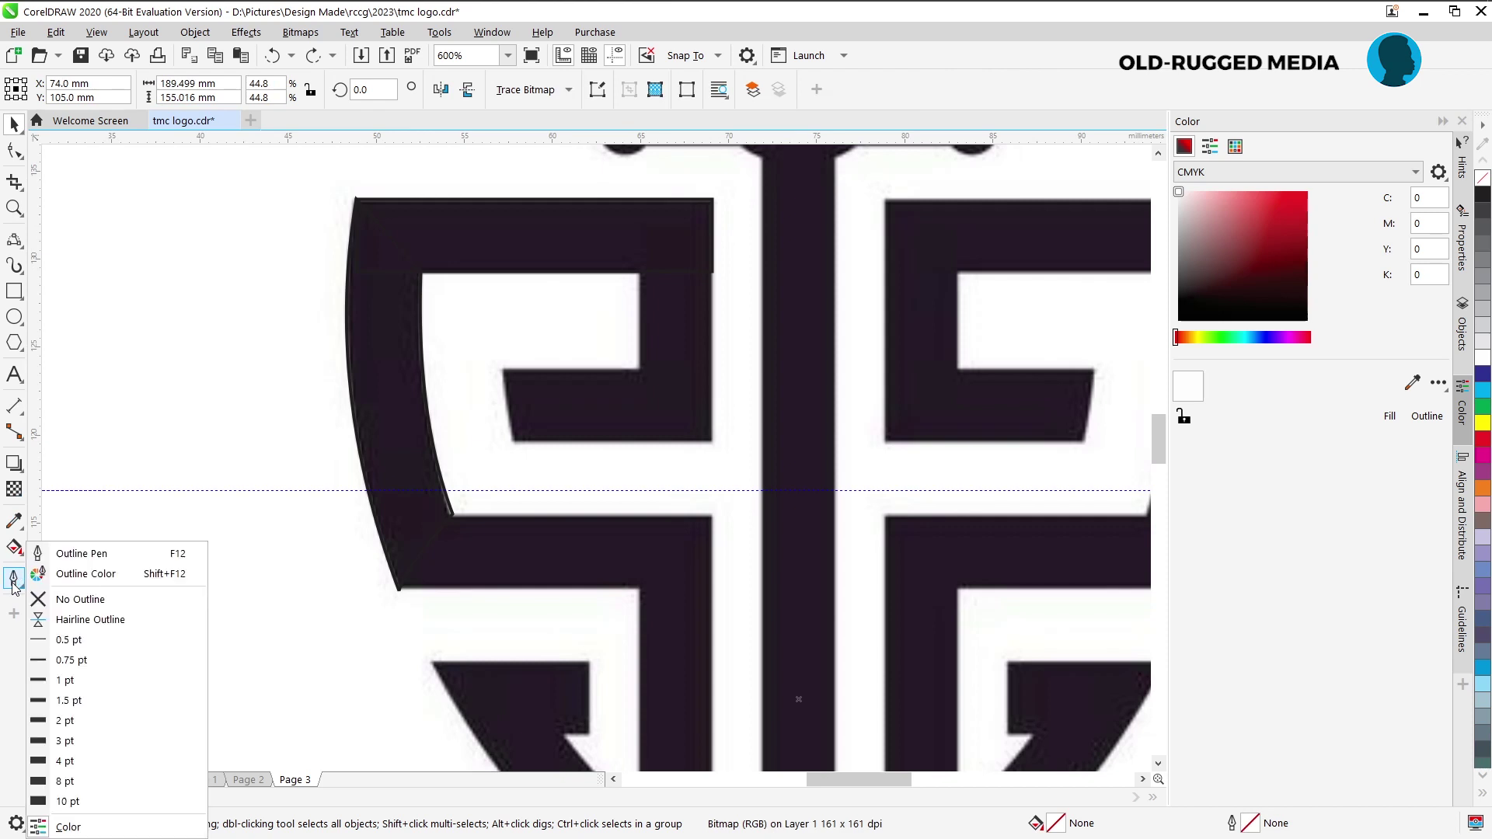
left_click(80, 575)
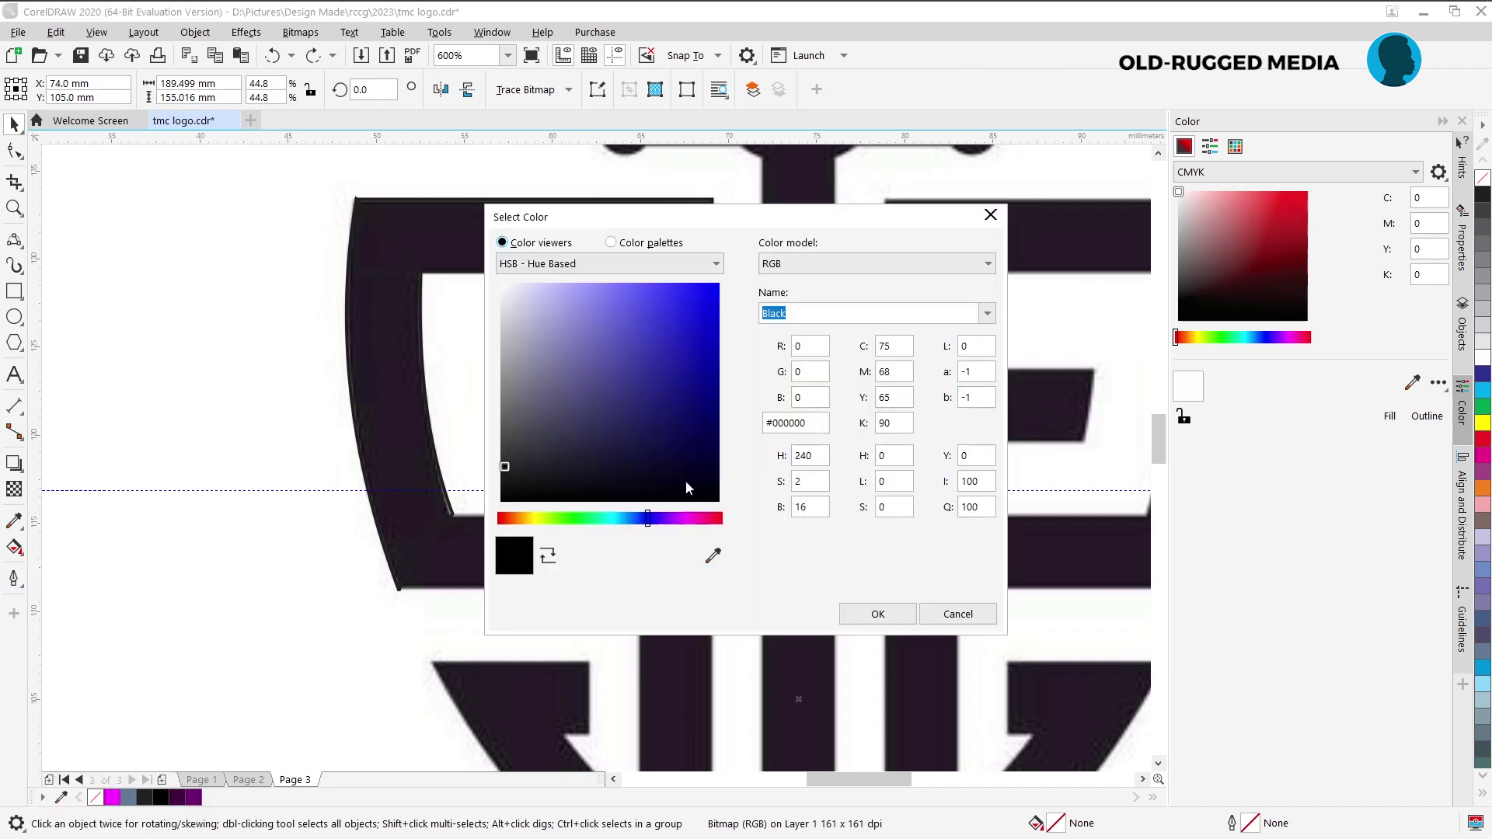
mouse_move(547, 390)
left_mouse_down()
mouse_move(501, 361)
mouse_move(585, 374)
left_mouse_up()
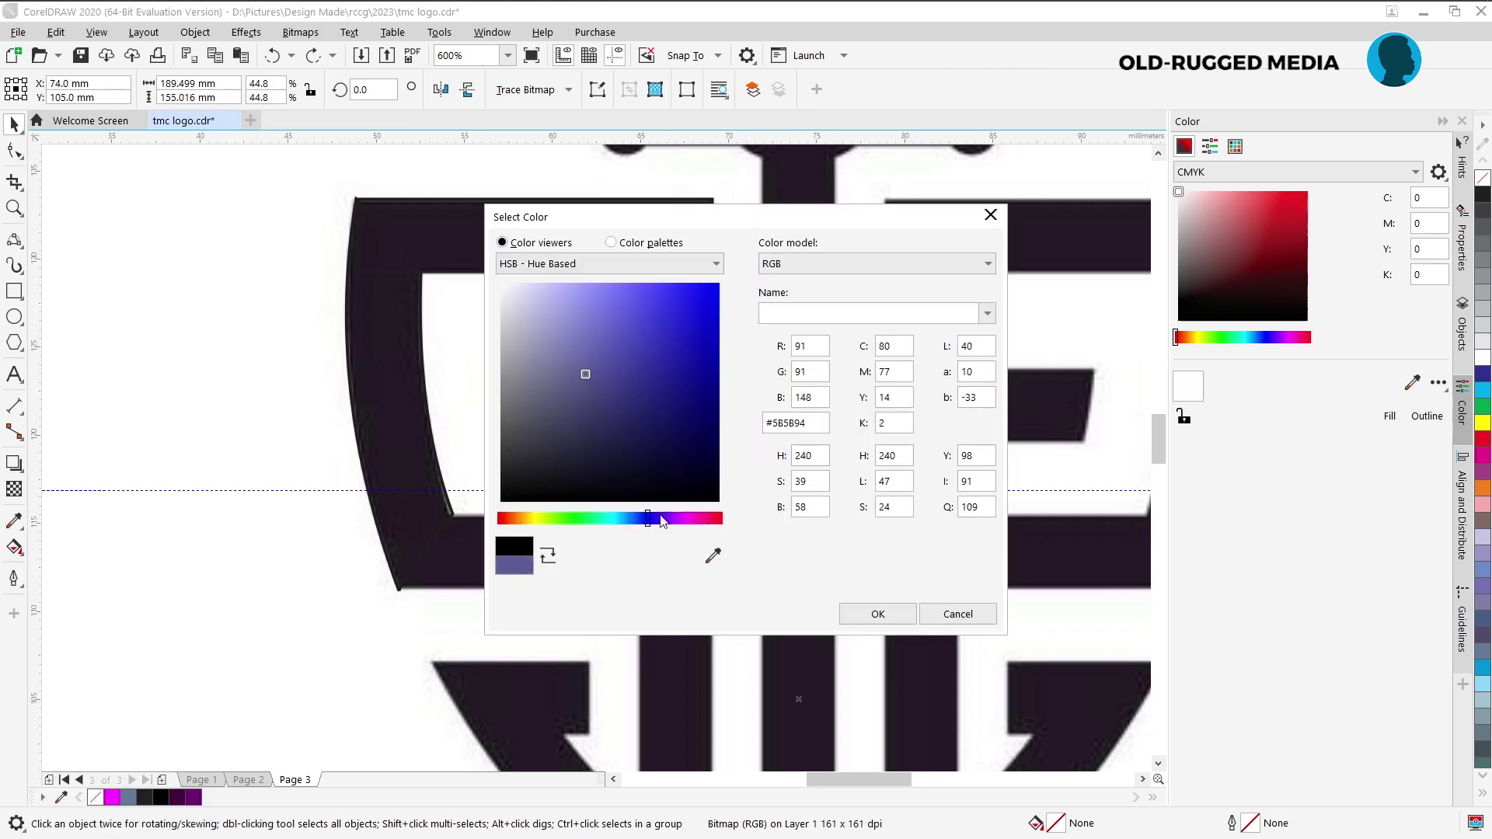
left_click_drag(657, 517, 722, 518)
left_click_drag(599, 425, 740, 317)
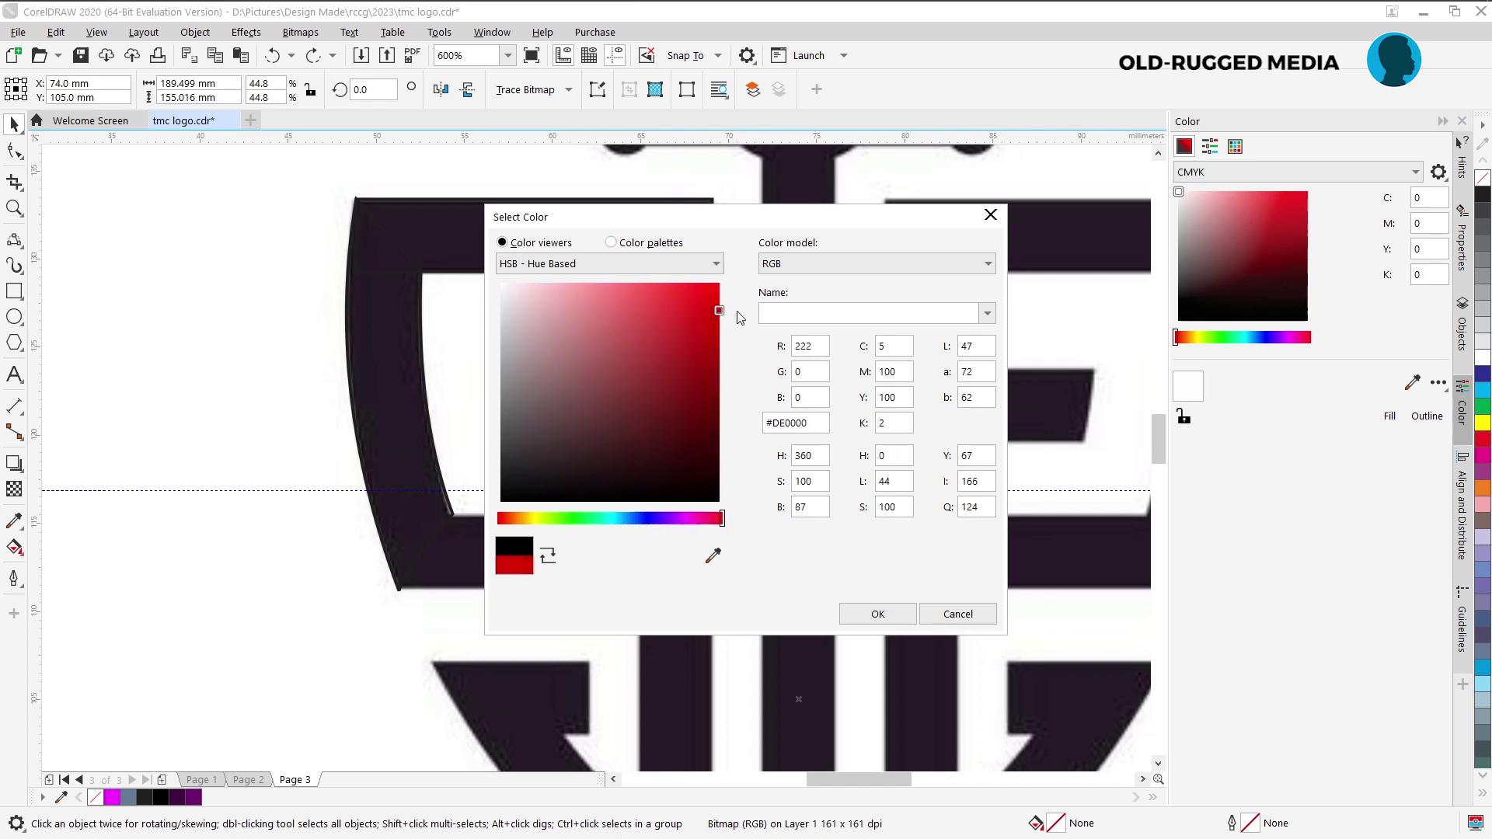
left_click(870, 616)
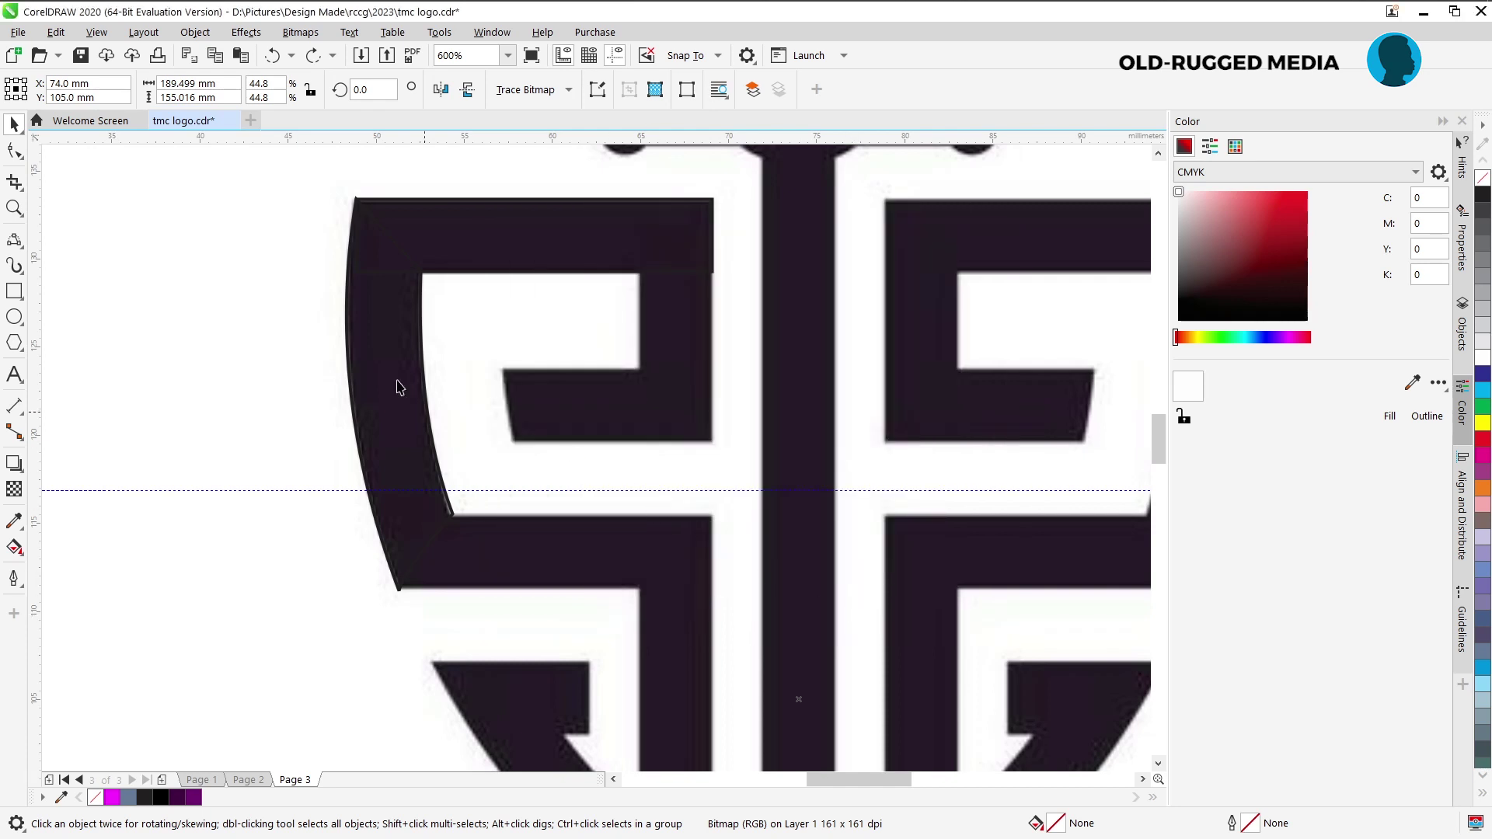
left_click(138, 315)
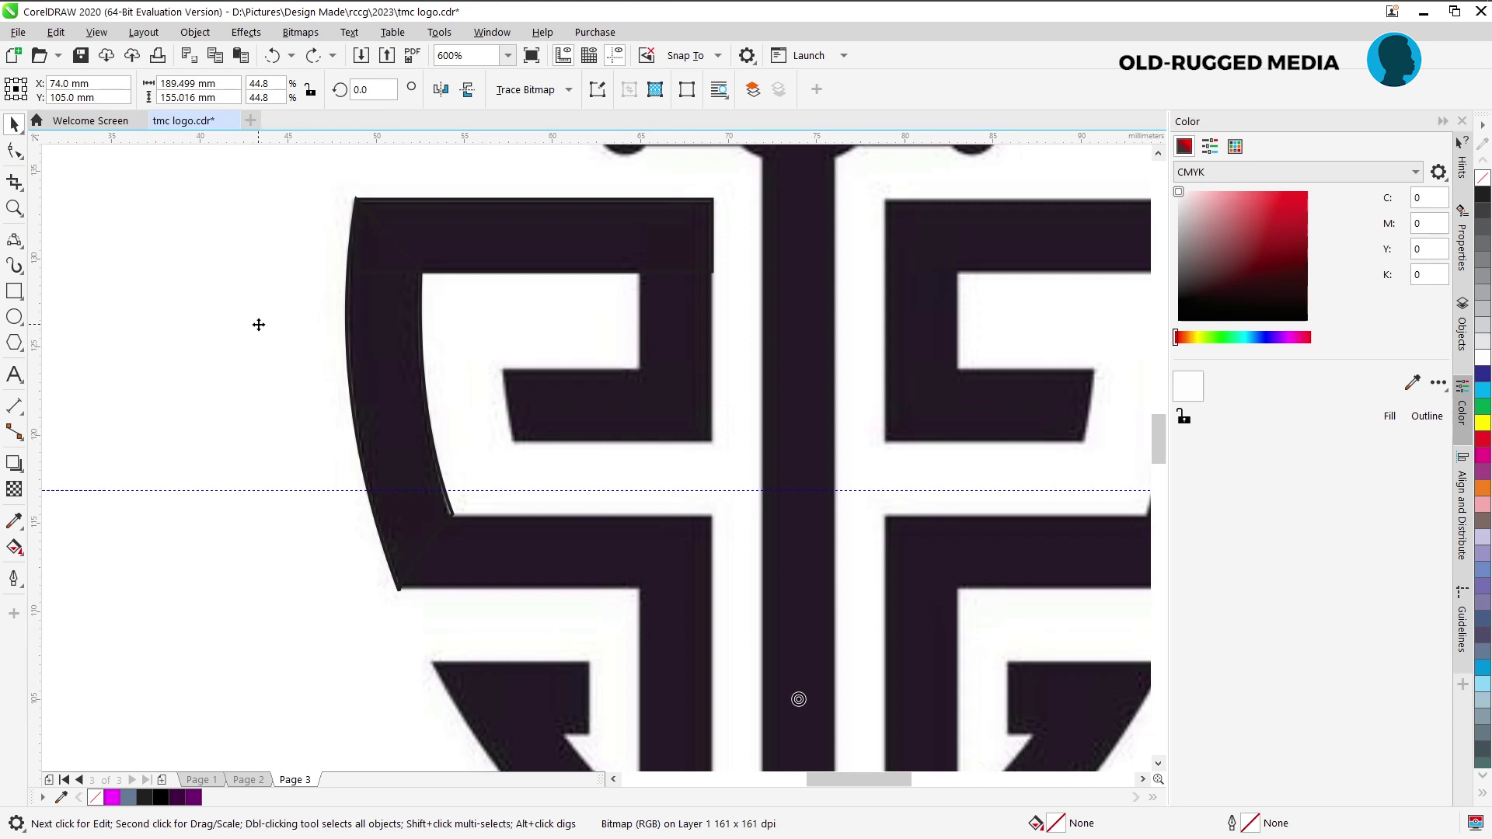
left_click(450, 259)
left_click(615, 342)
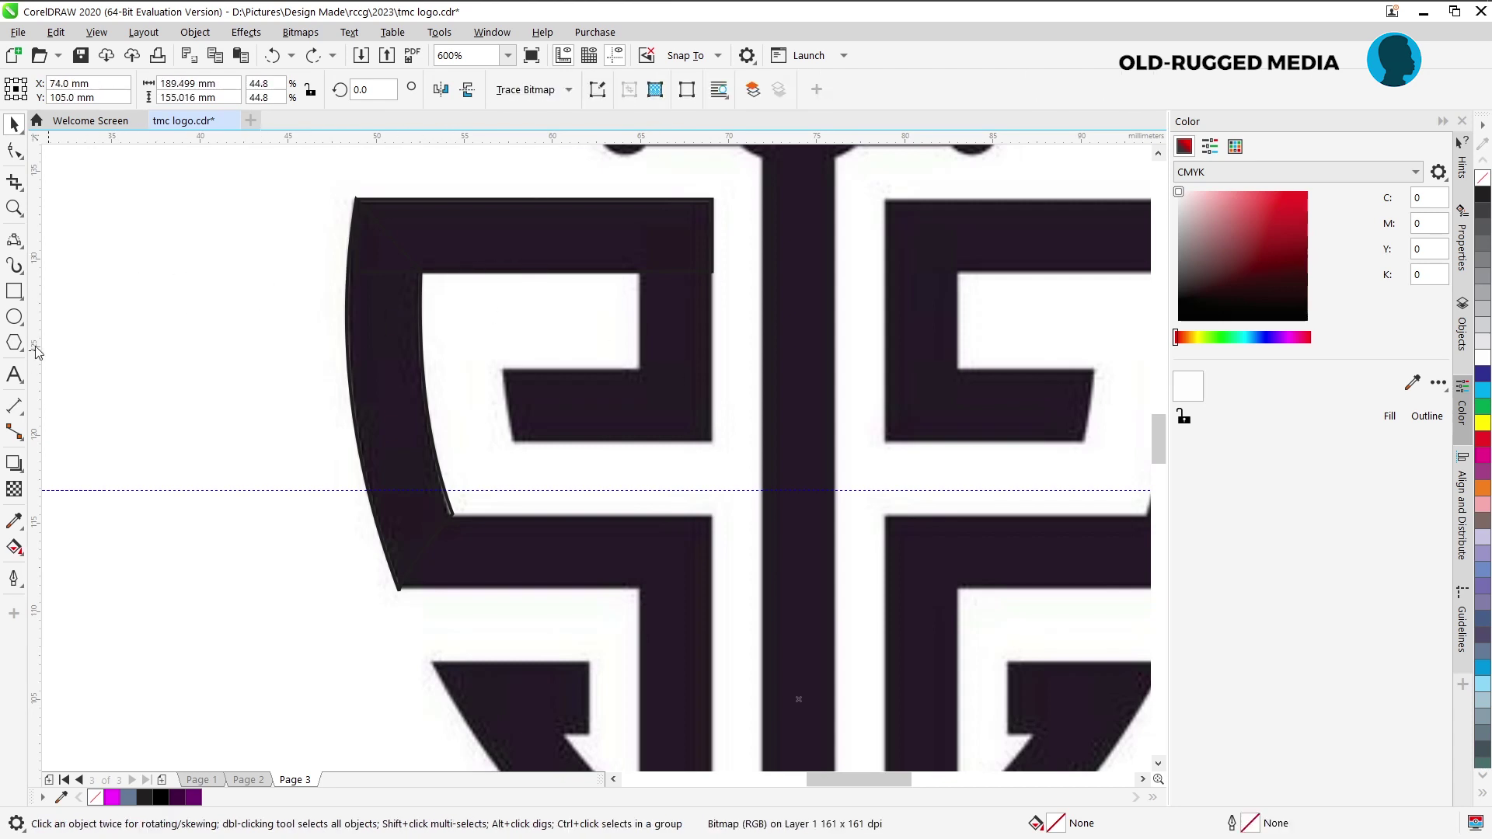
Set the outline of the traced curved band and the top rectangle to dark red C21 M100 Y100 K23.
left_click(14, 292)
key("space")
left_click(392, 257)
left_click(516, 240, "shift")
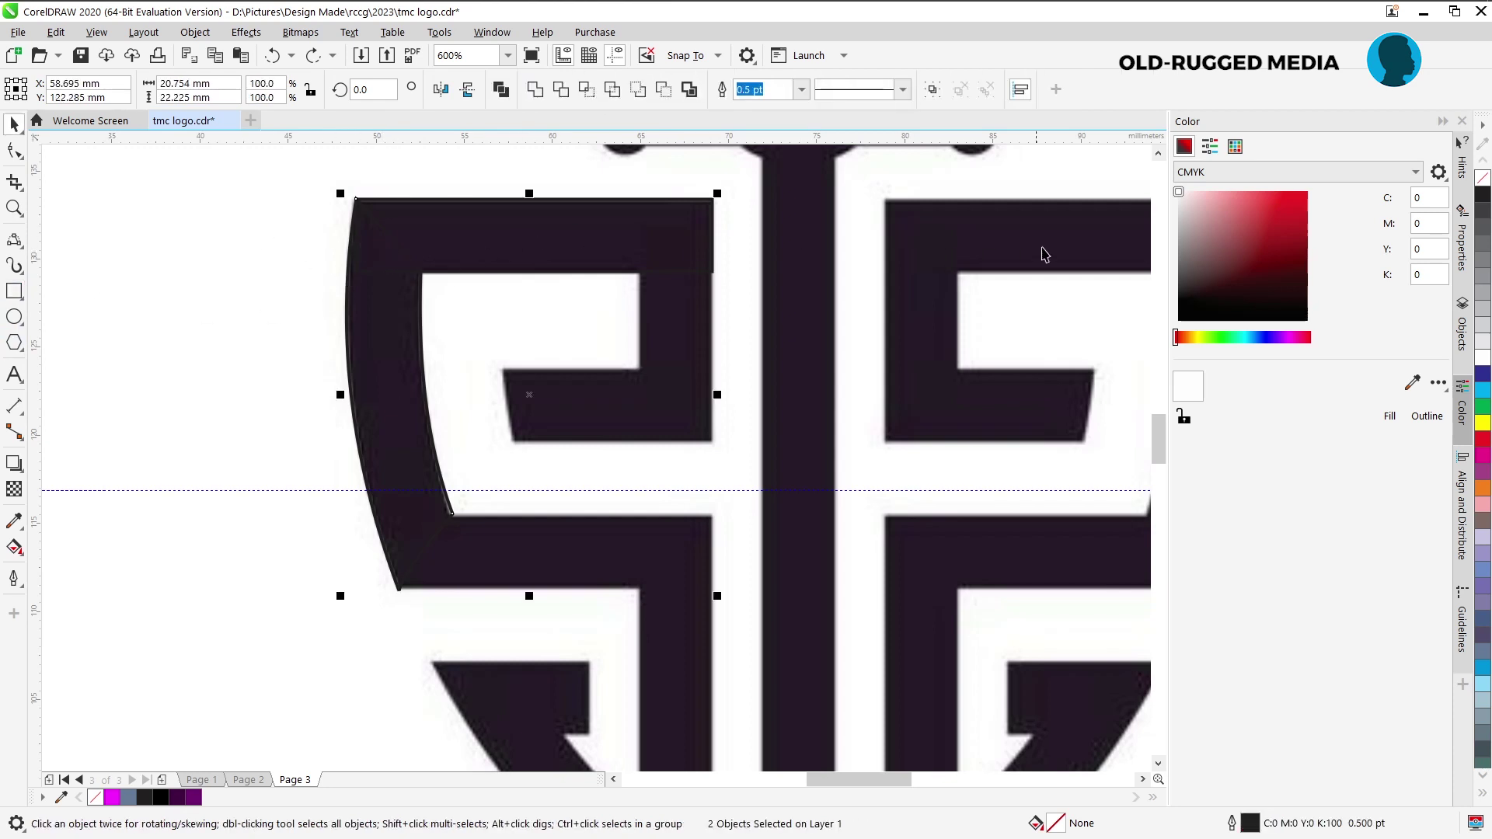
left_click_drag(1214, 230, 1341, 243)
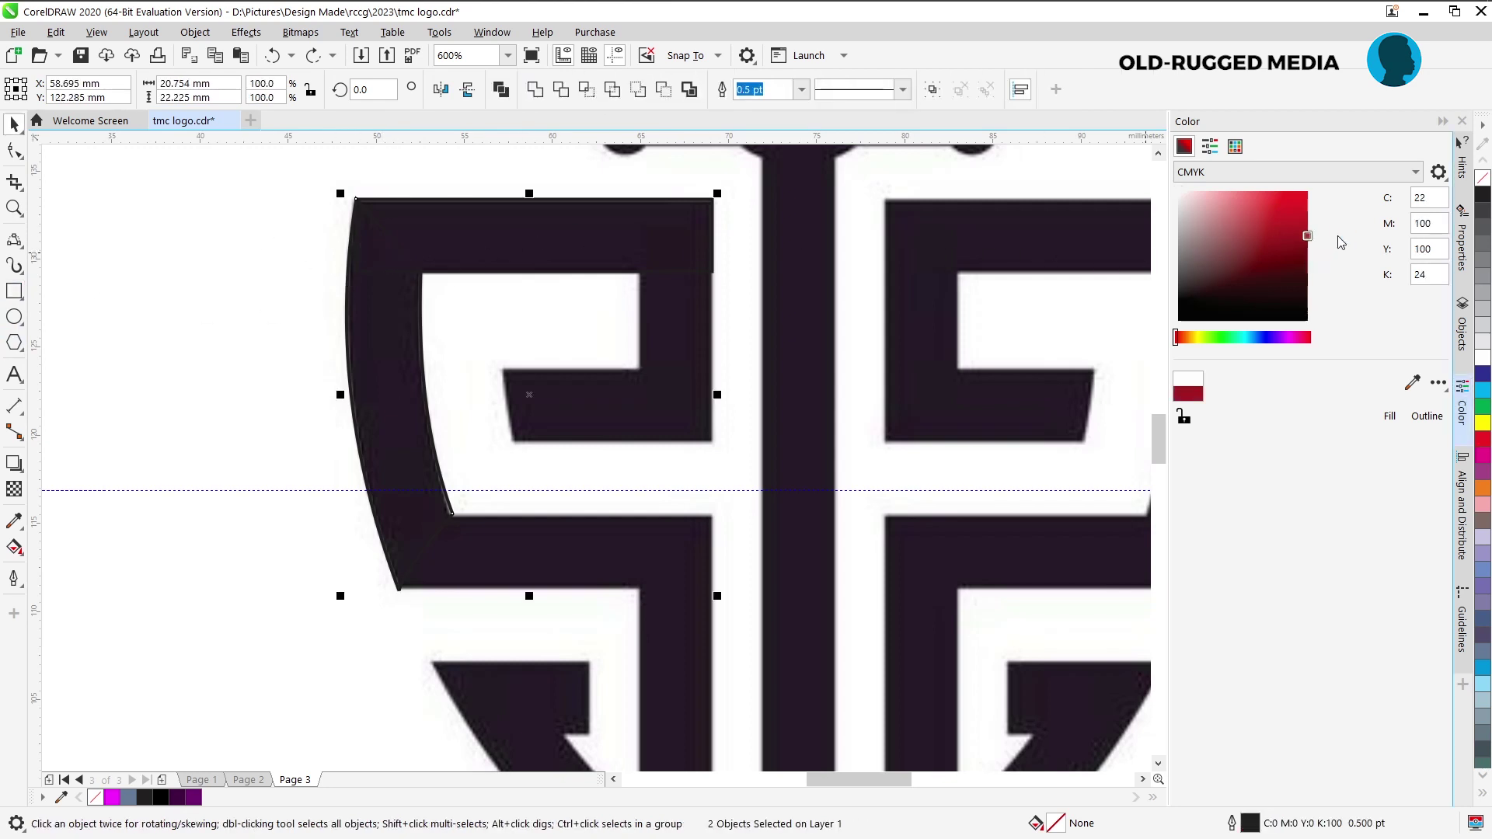
left_click(1427, 416)
left_click(190, 231)
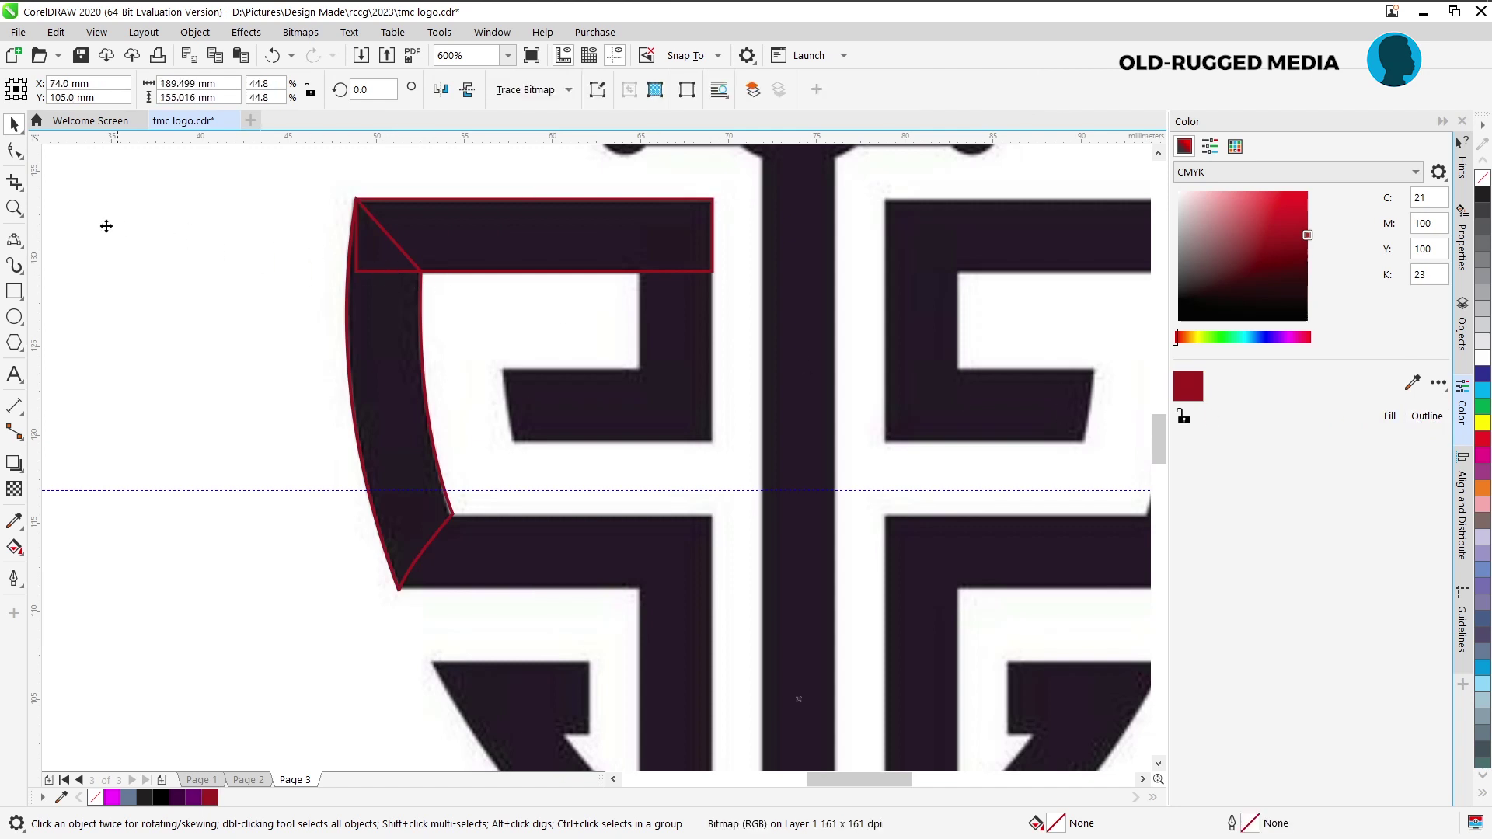
Trace the upper-left hook's vertical and lower bars with rectangles about 4.2 × 13.8 mm and 12 × 4.2 mm, outlined in the same dark red.
left_click(14, 291)
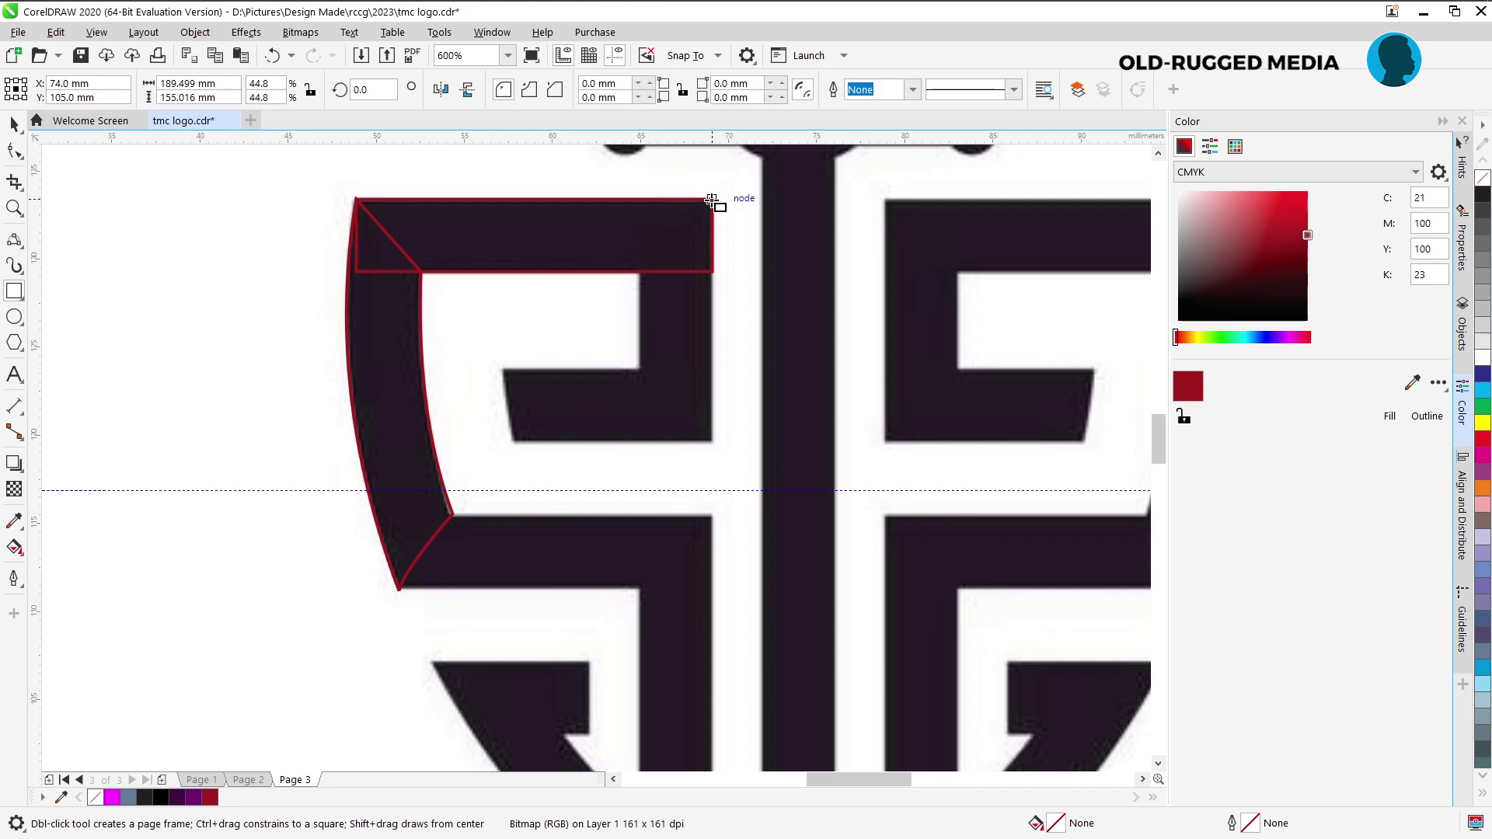
left_click_drag(712, 200, 640, 442)
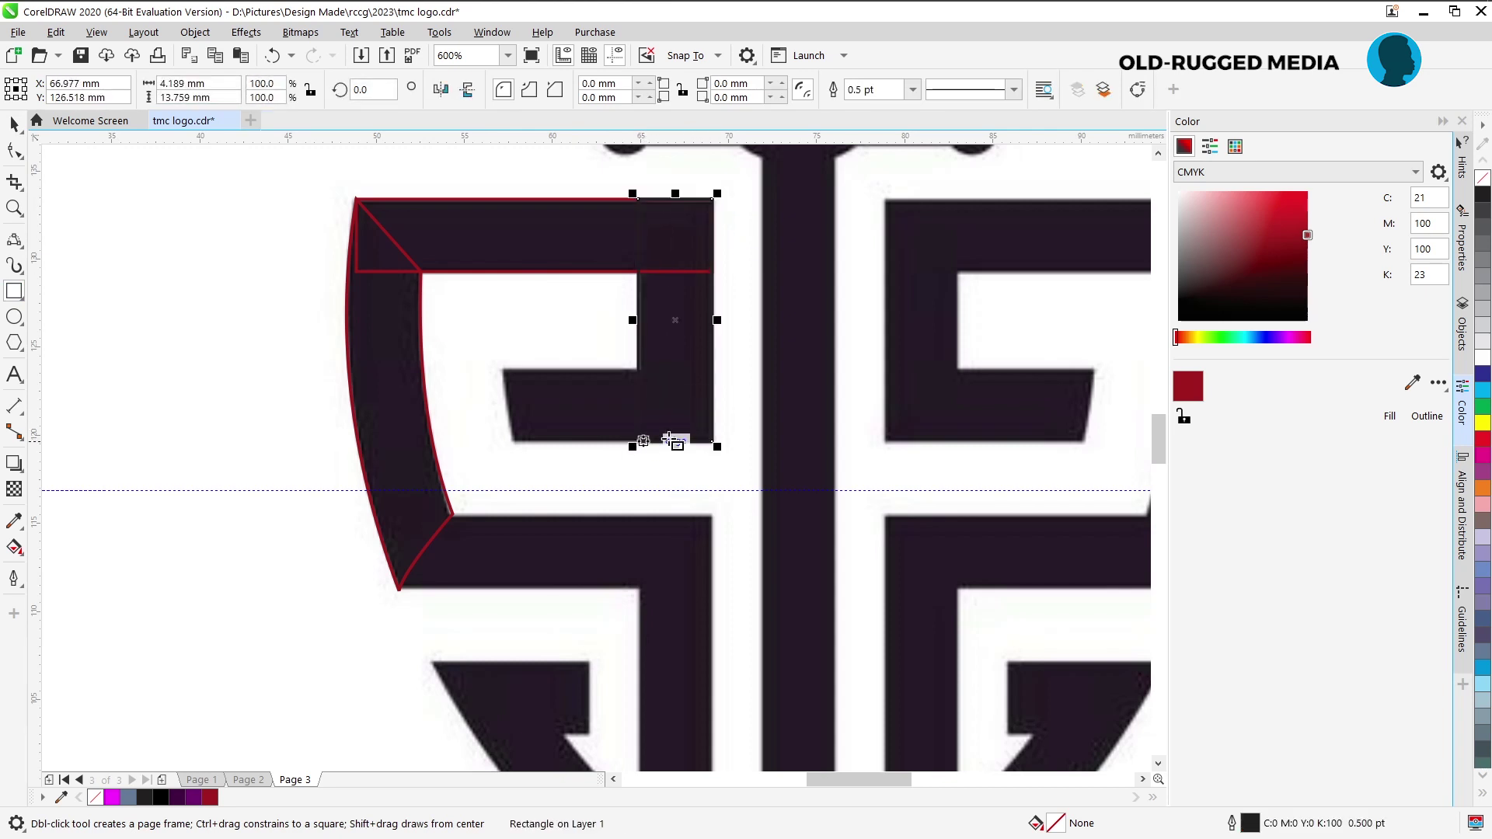
left_click(1427, 416)
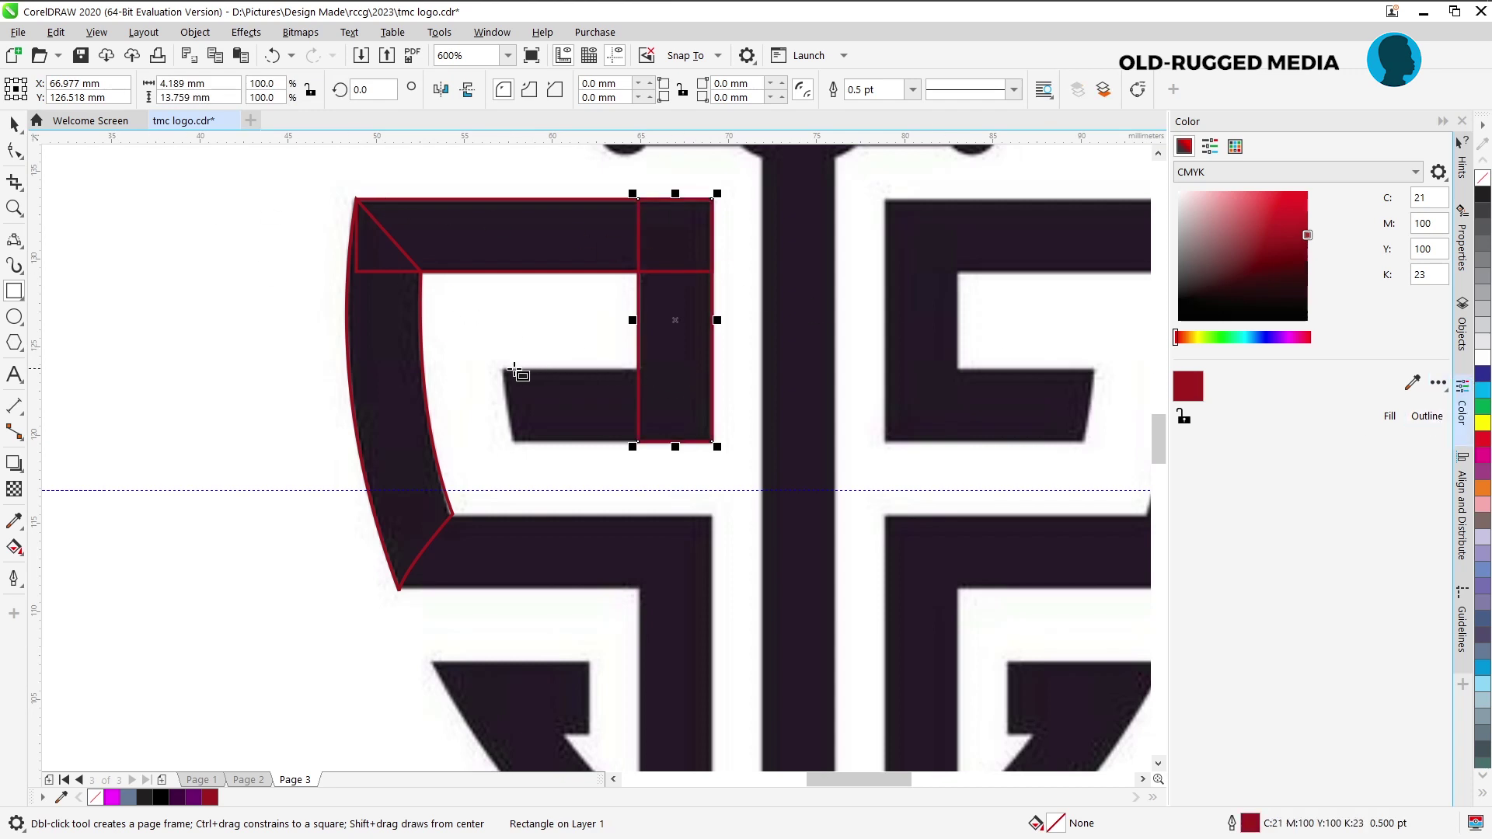
left_click_drag(500, 368, 711, 442)
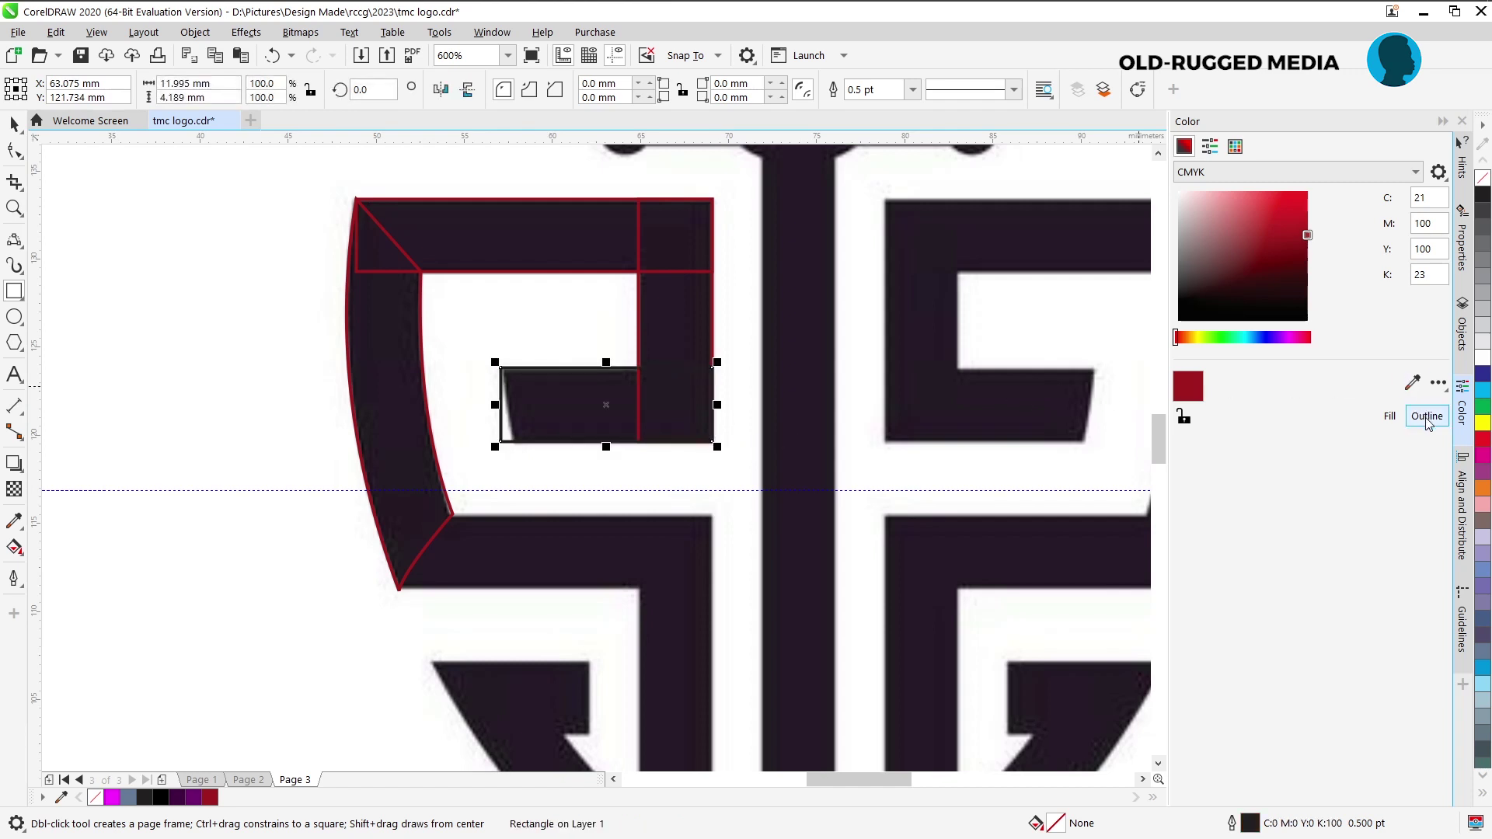
left_click(1427, 416)
Convert the hook's lower bar rectangle to curves and move its lower-left node inward to match the slanted end.
left_click(14, 150)
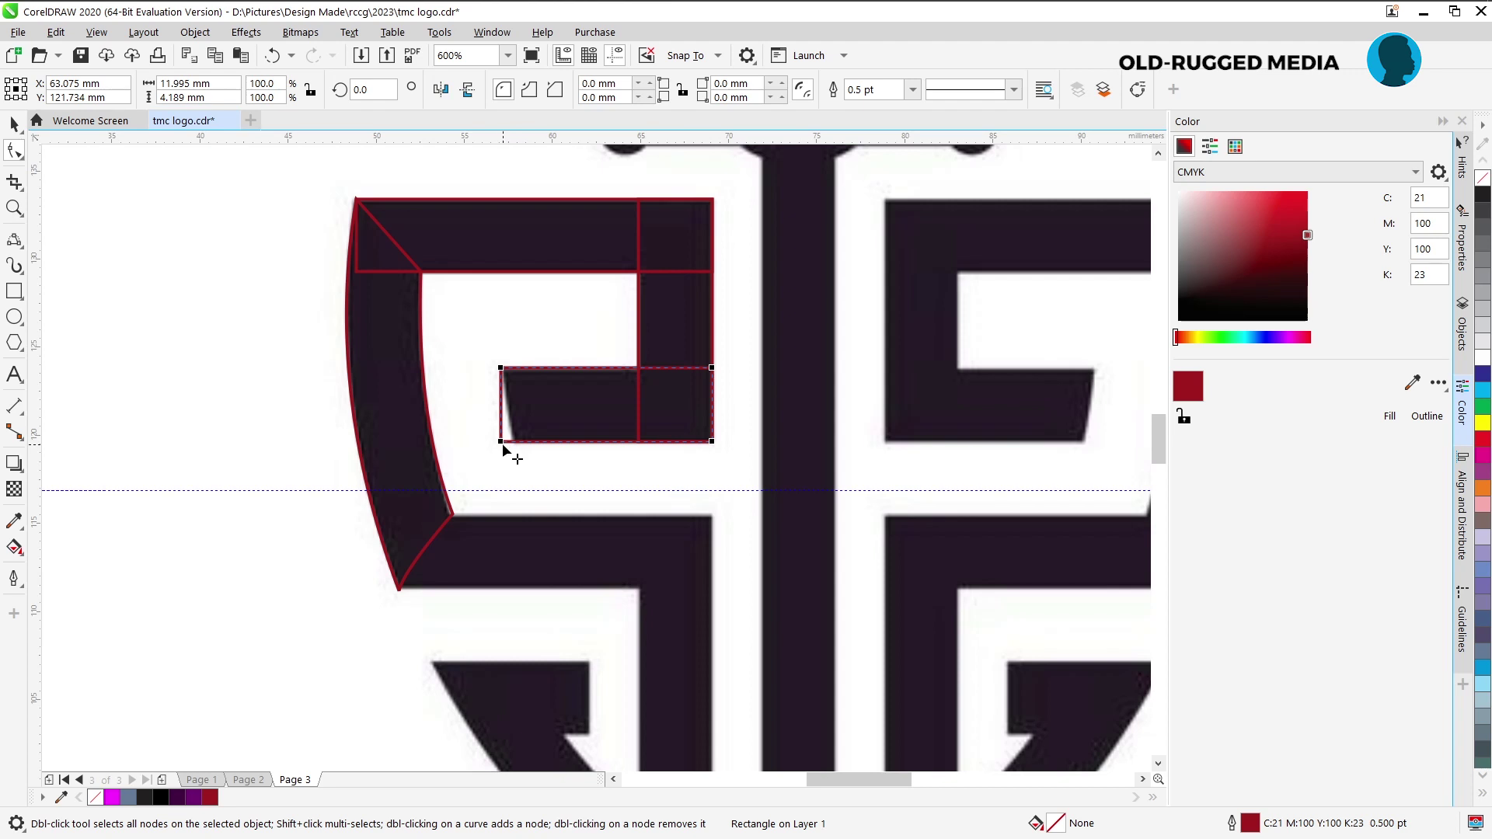
right_click(535, 413)
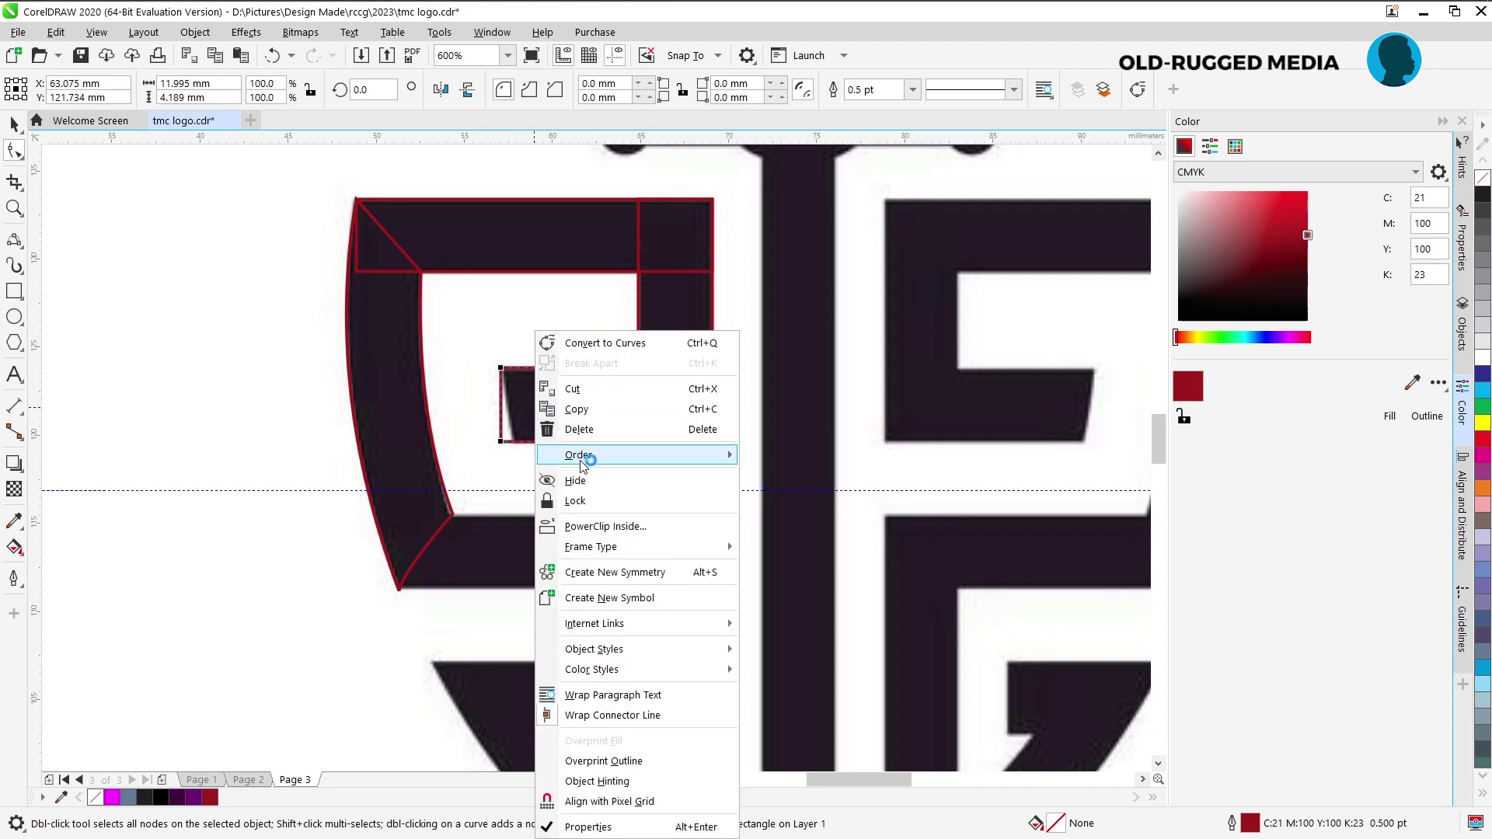
left_click(602, 344)
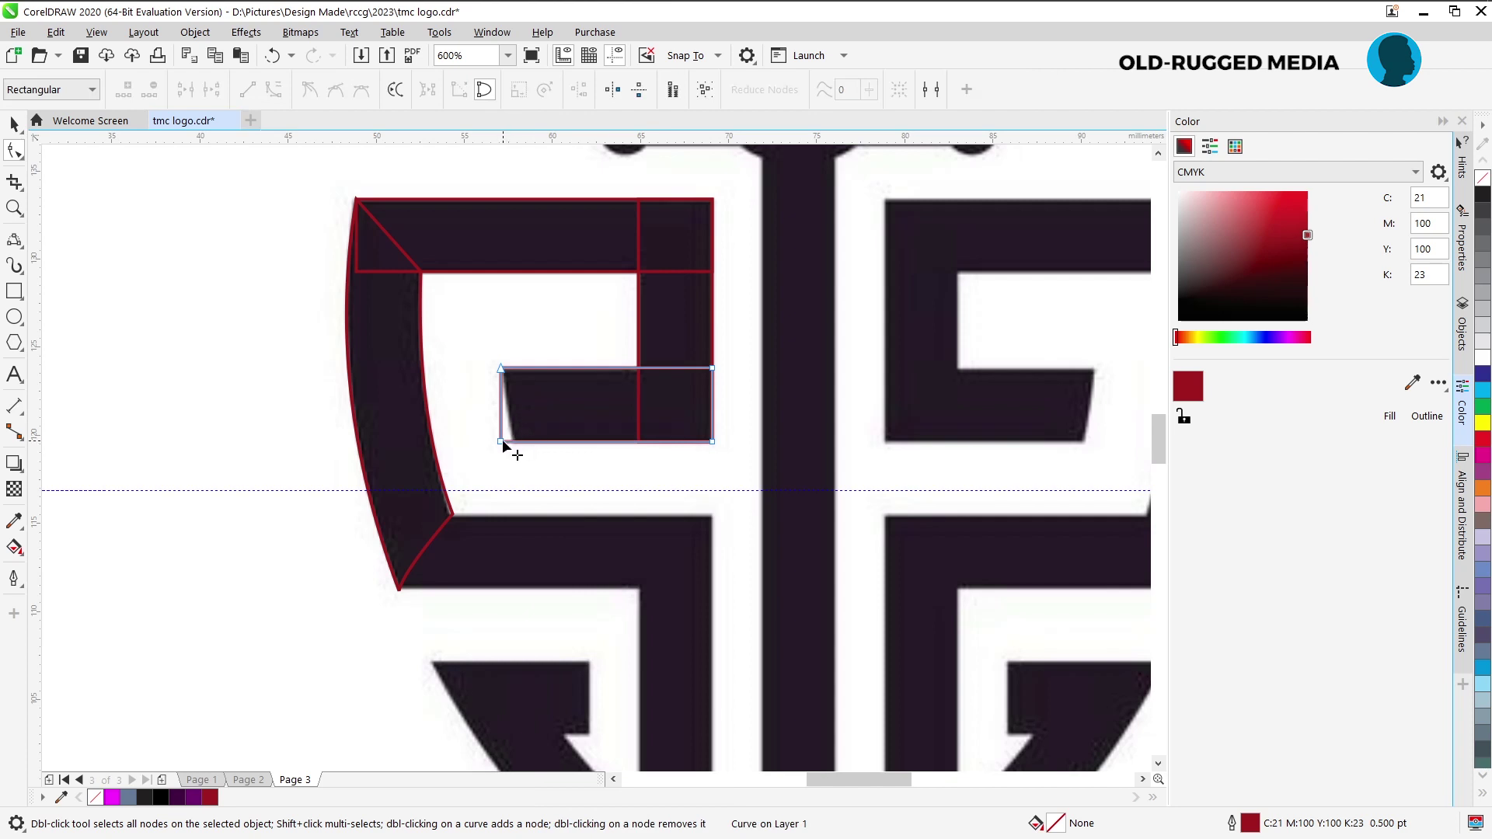
left_click_drag(502, 442, 512, 441)
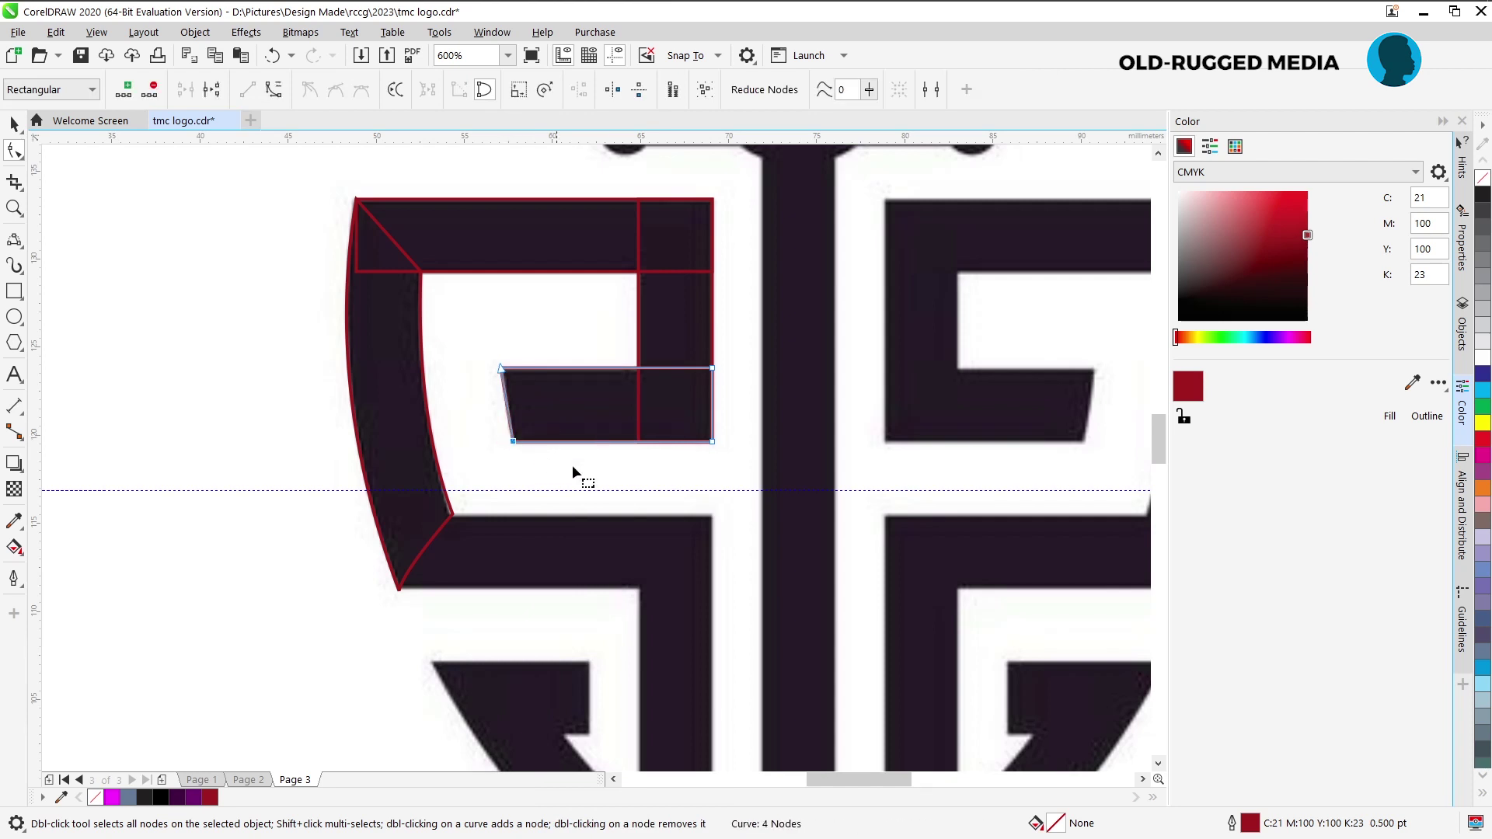
key("space")
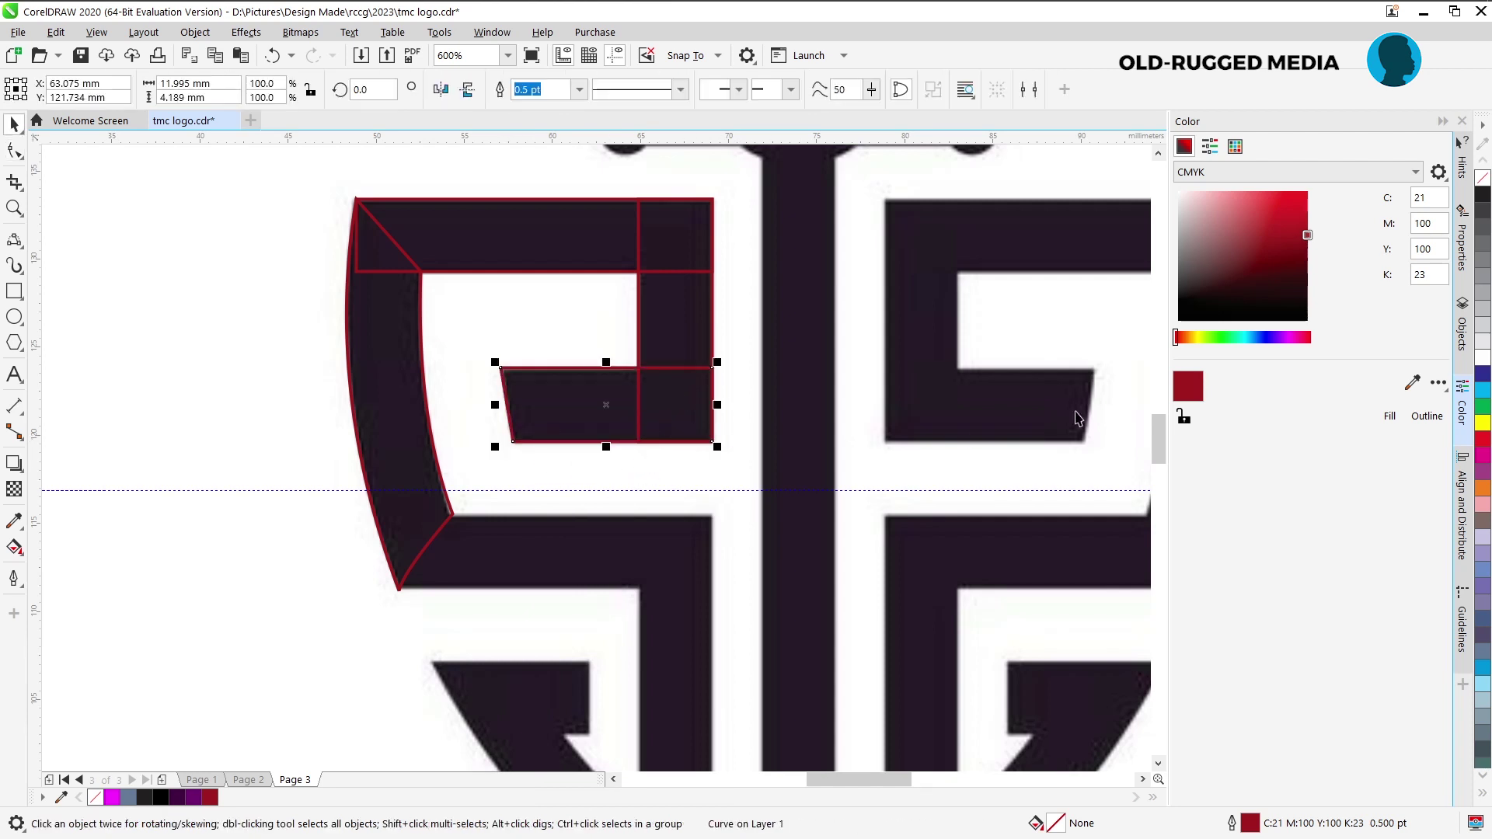
Draw a rectangle about 17.6 × 4.3 mm over the horizontal bar at the curved band's lower end.
left_click_drag(1158, 434, 1157, 443)
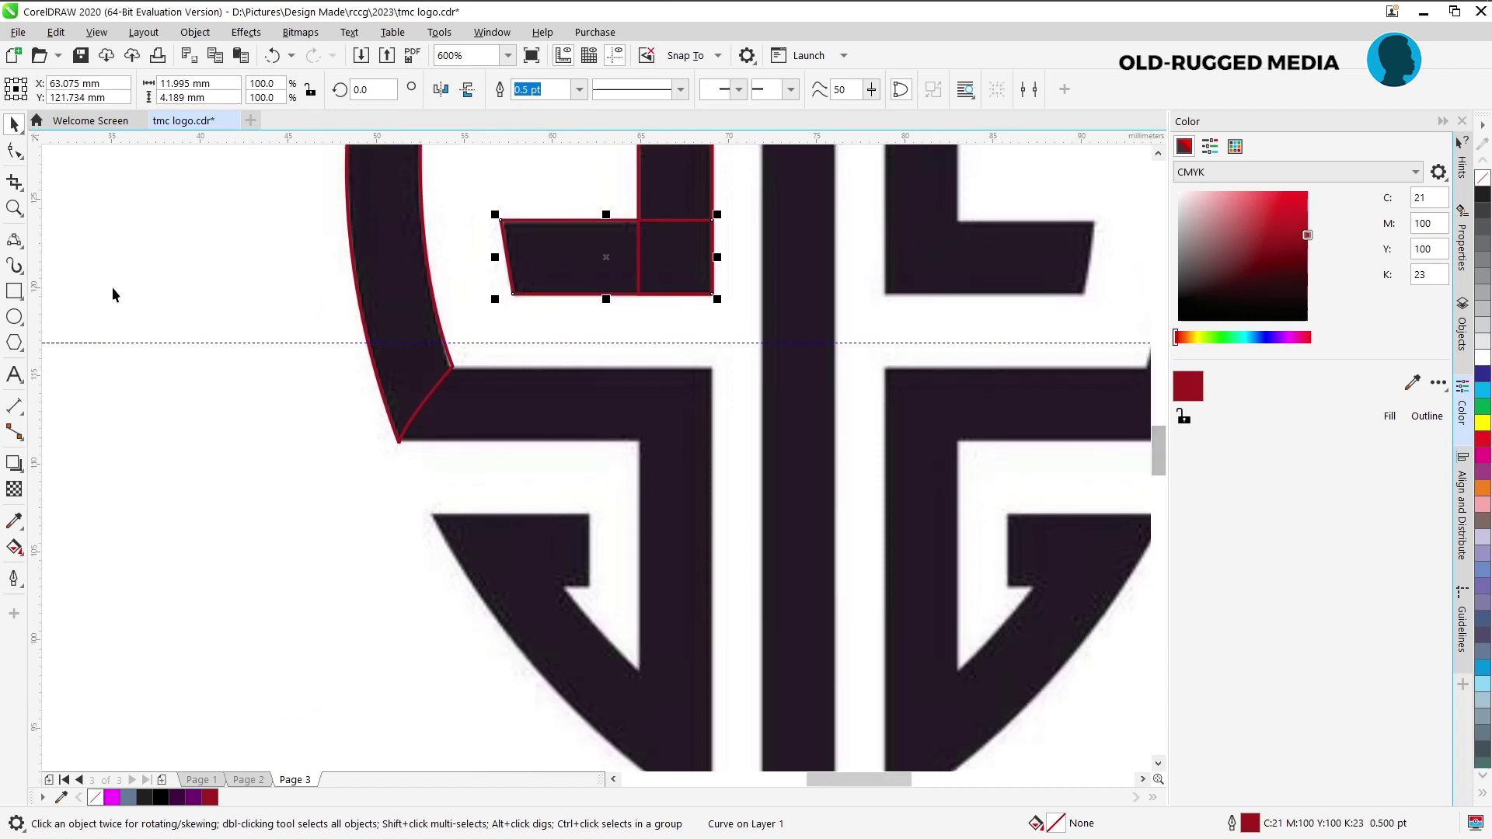
left_click(14, 291)
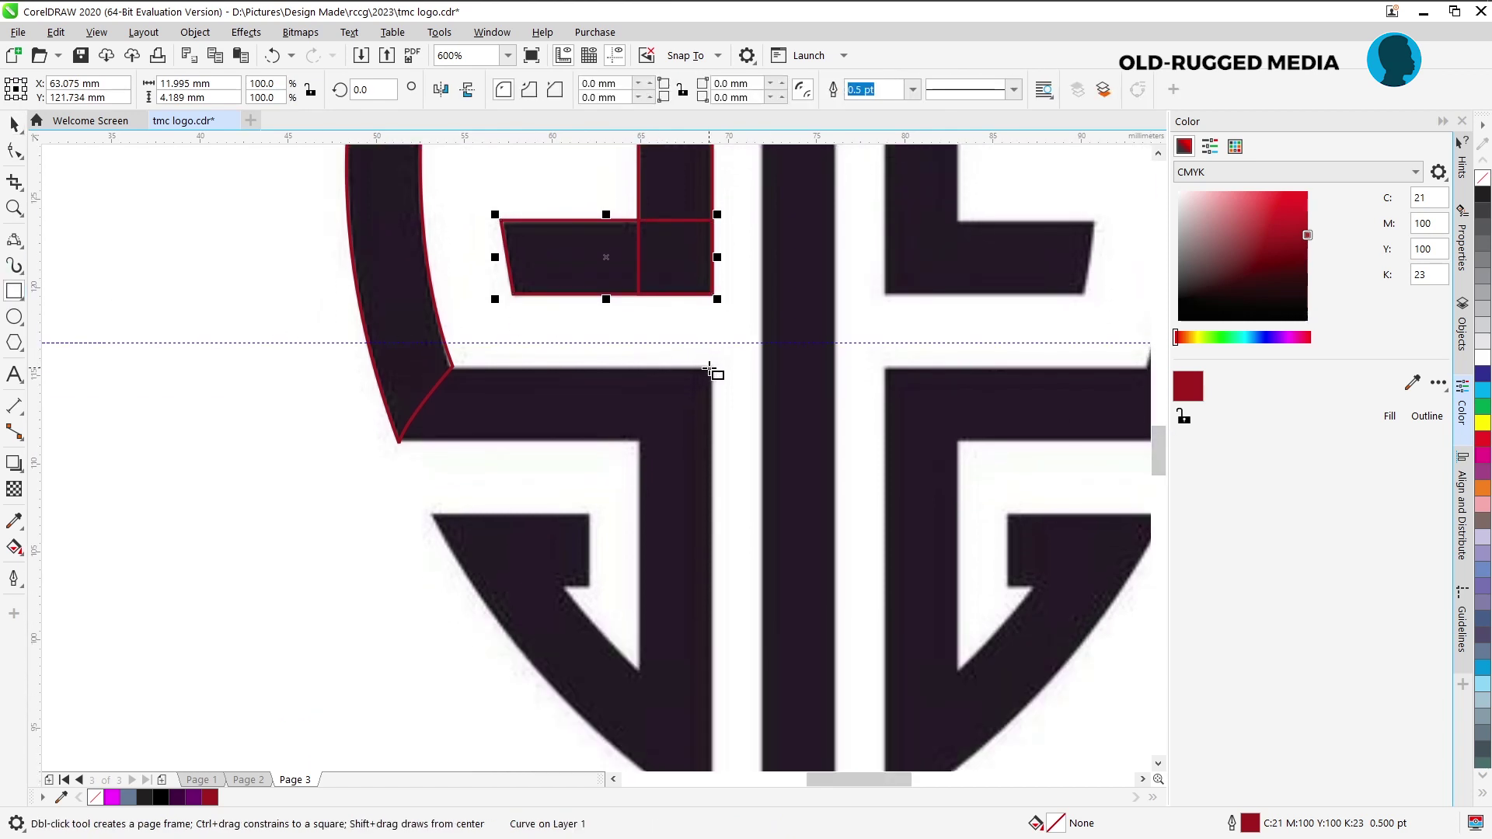
left_click_drag(637, 396, 398, 443)
scroll(544, 466, "up", 1)
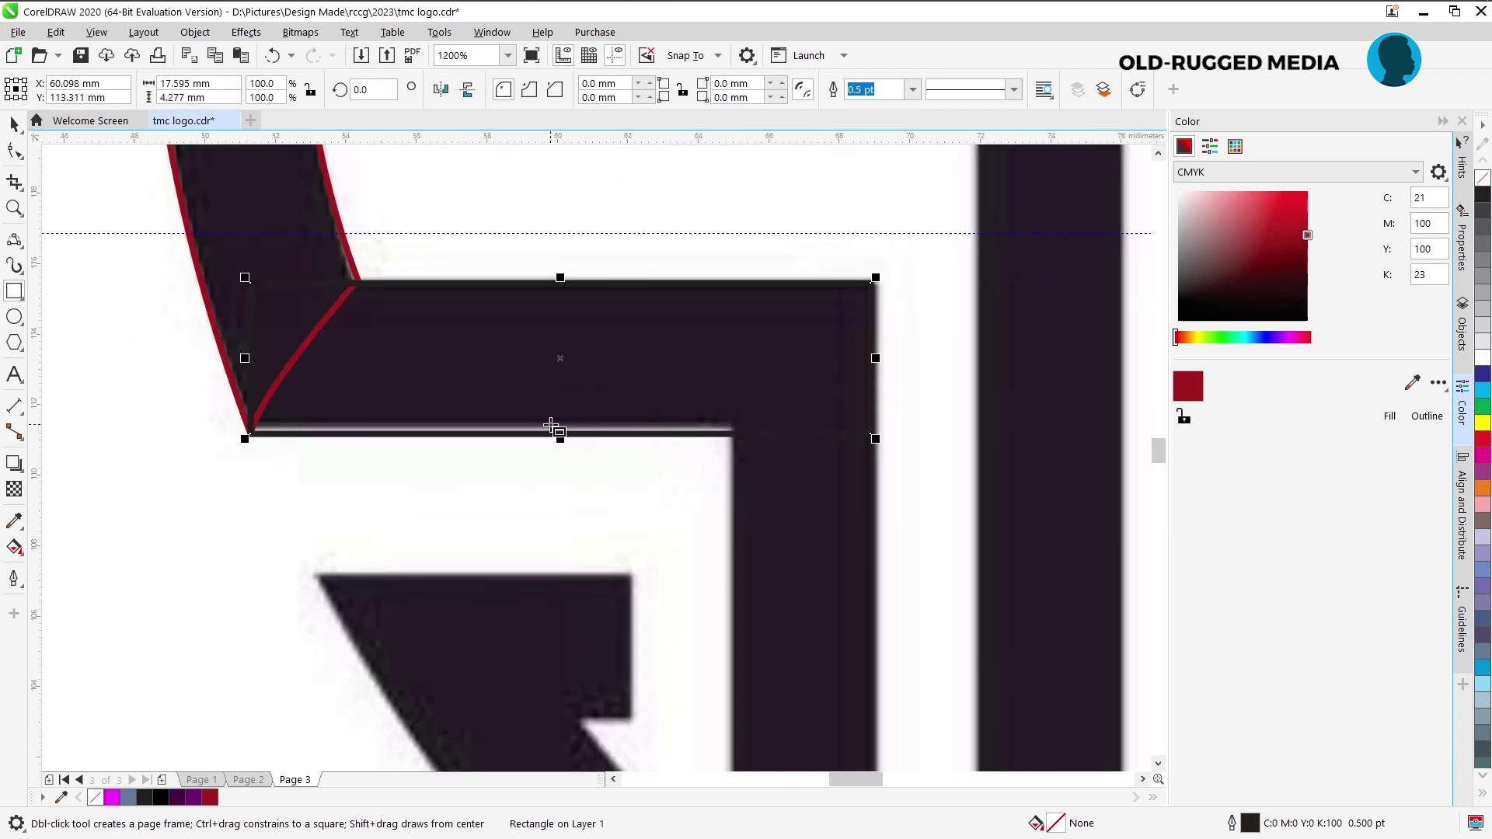
Reduce the horizontal bar rectangle's height to about 4.1 mm to fit the bitmap and give it the dark red outline.
left_click(14, 124)
left_click_drag(559, 435, 576, 435)
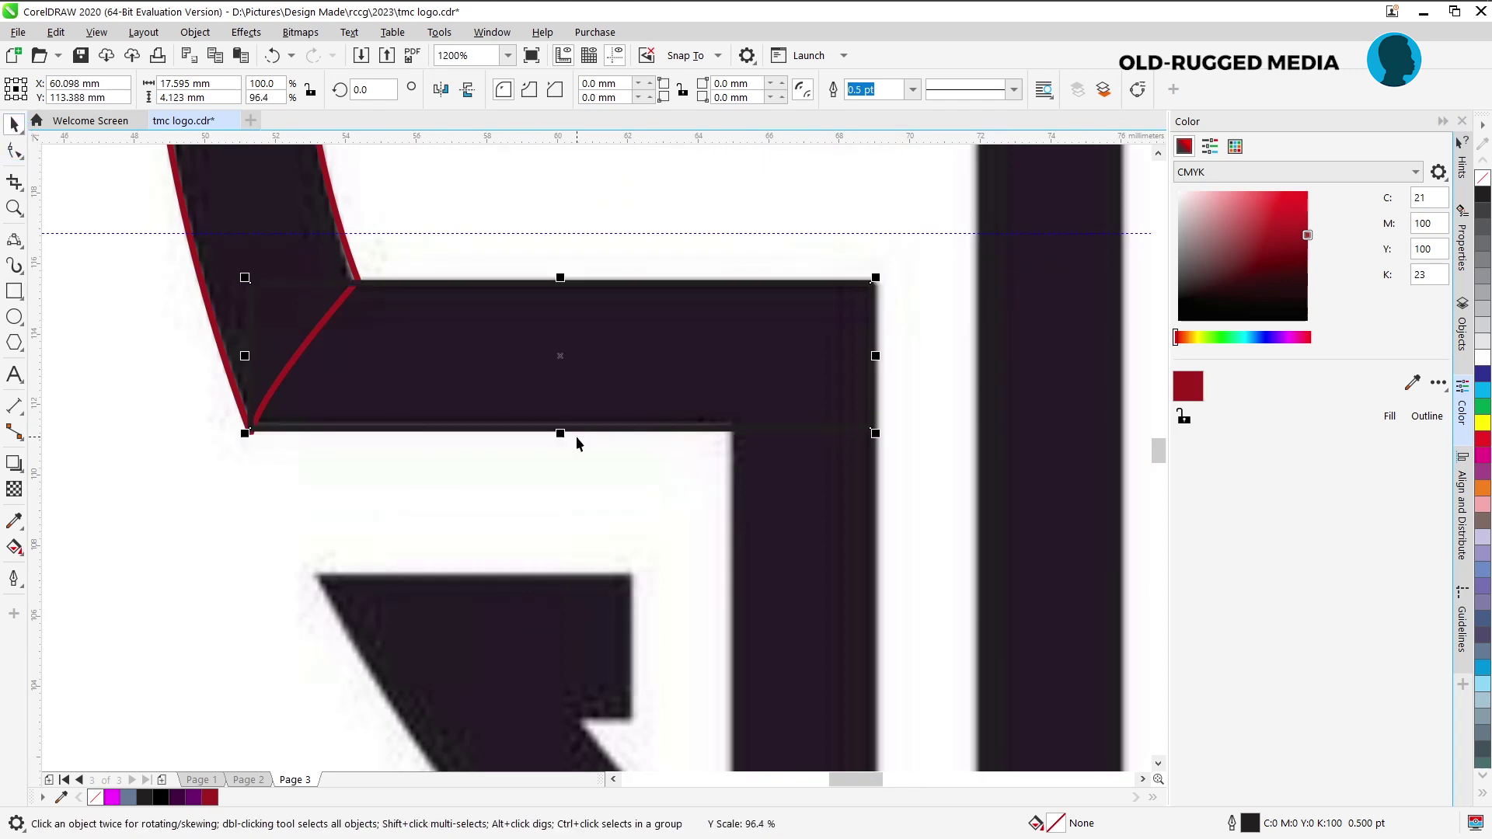
scroll(650, 453, "down", 1)
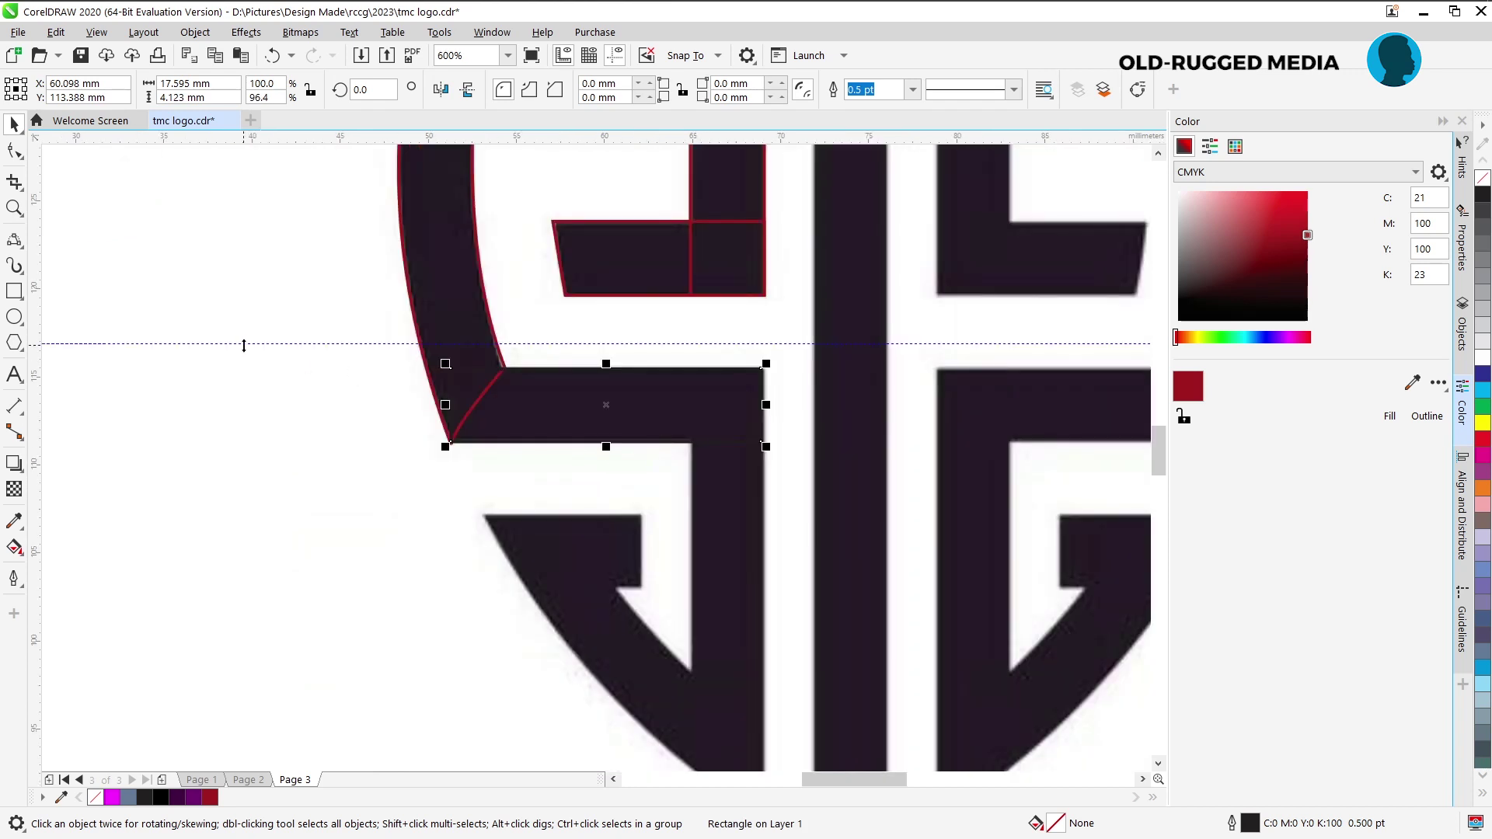
left_click(244, 372)
left_click(631, 421)
left_click(1427, 413)
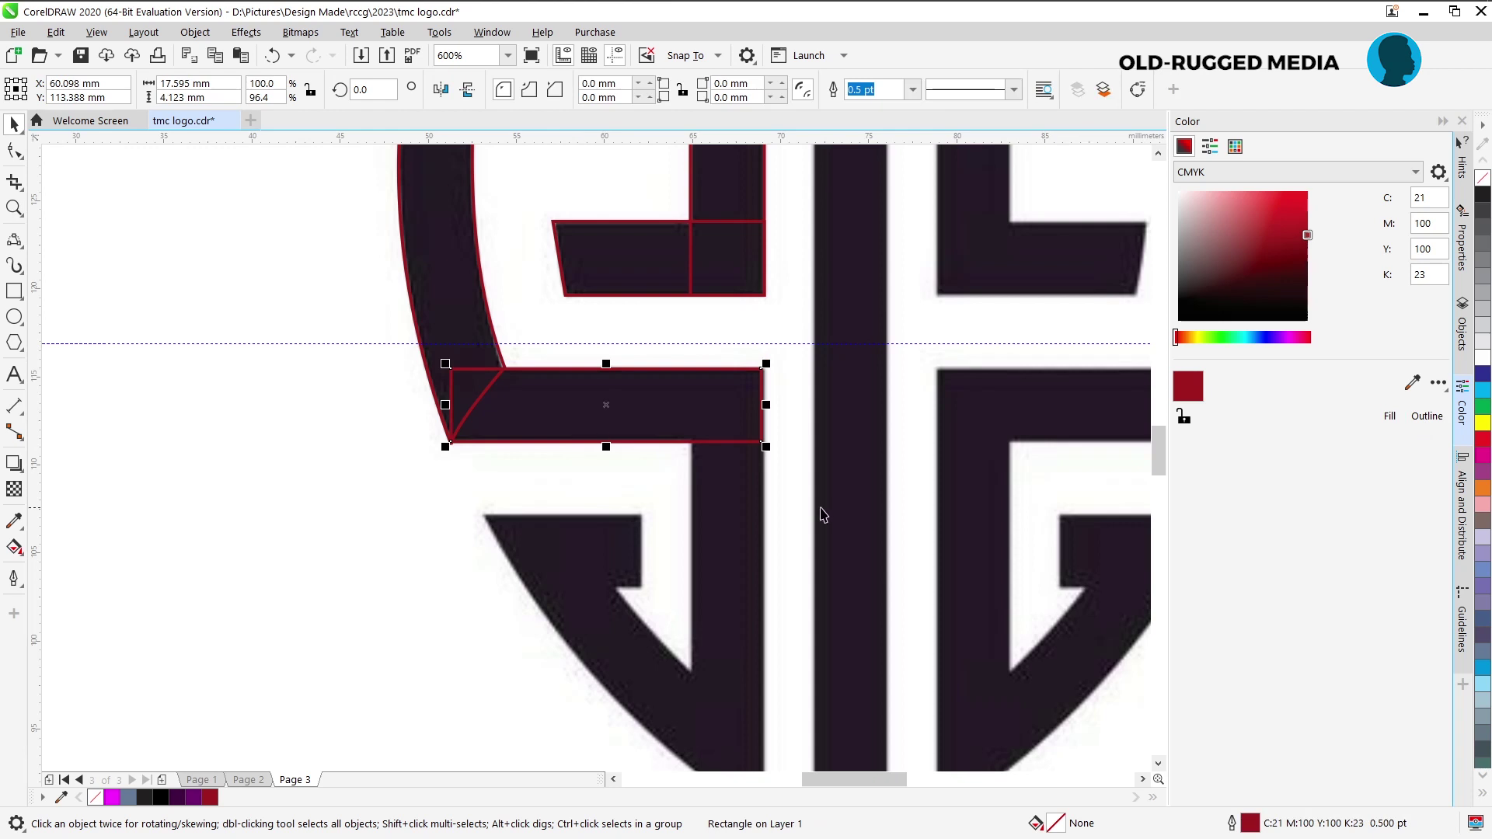
Draw a rectangle about 4 × 28.8 mm down the lower vertical bar, past its slanted tip, with the dark red outline.
left_click_drag(1163, 454, 1162, 468)
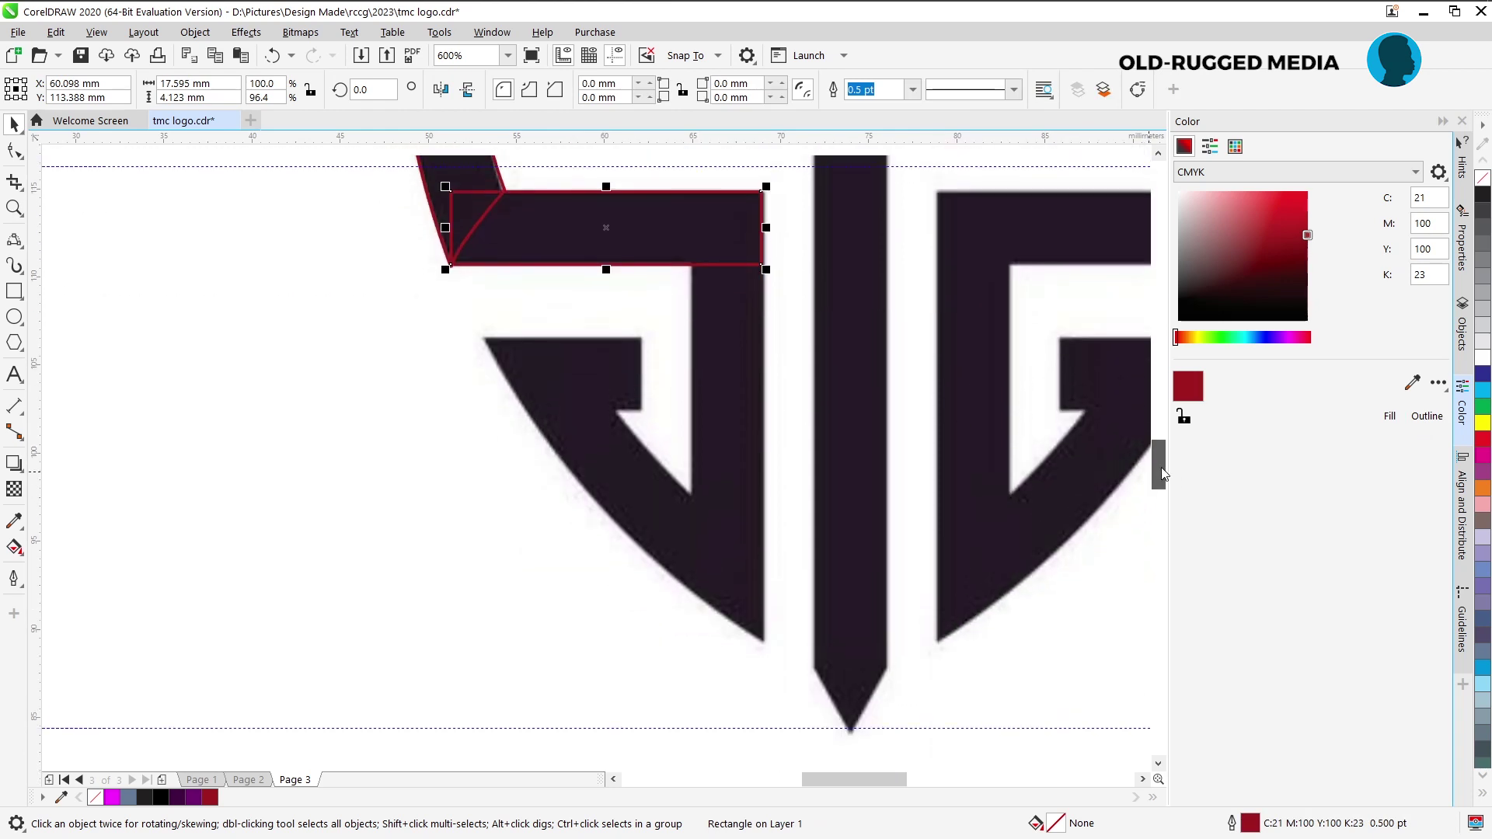
left_click(14, 291)
left_click_drag(760, 190, 690, 698)
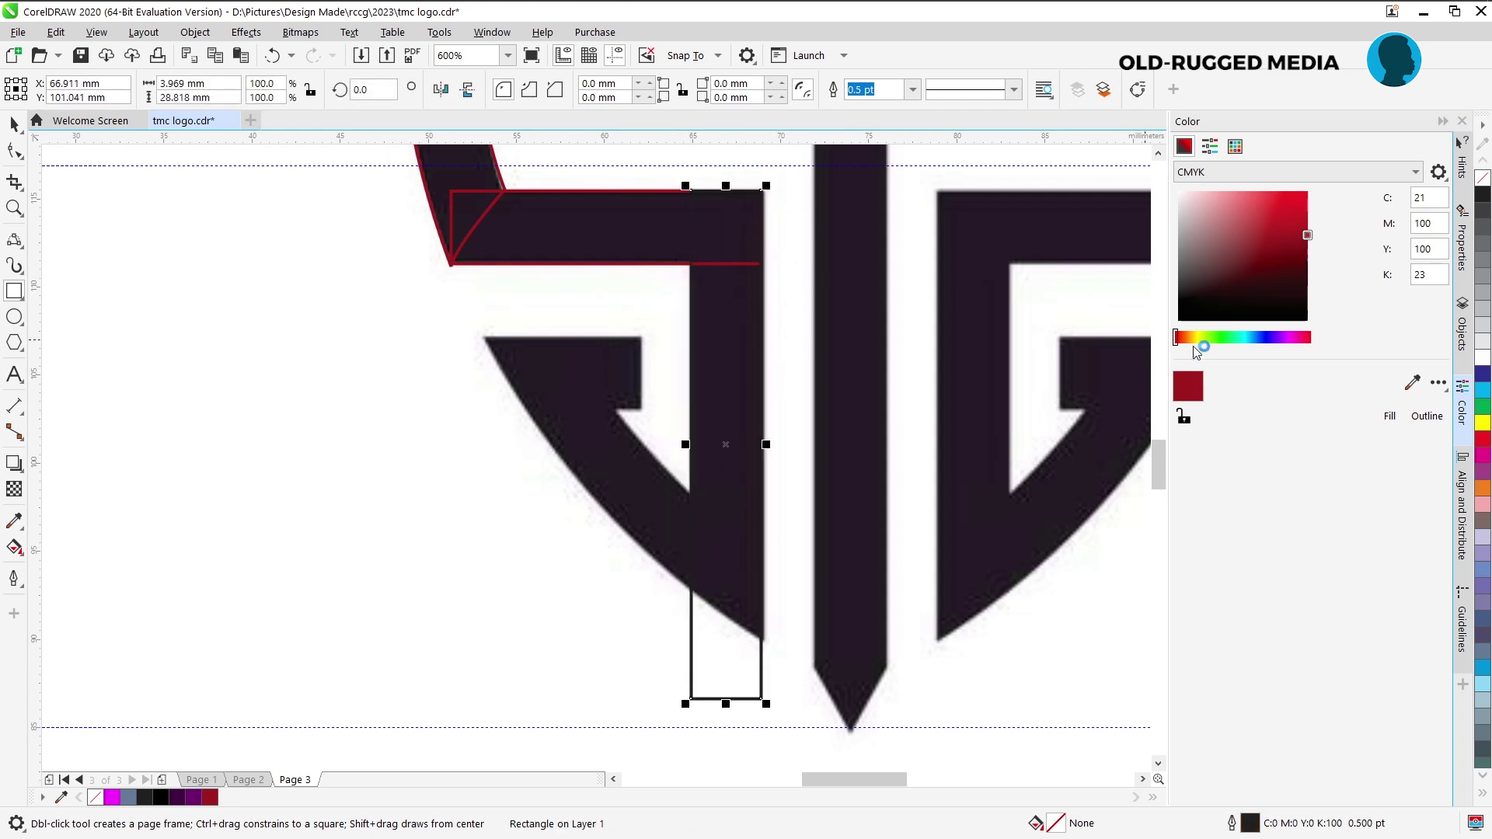
left_click(1427, 415)
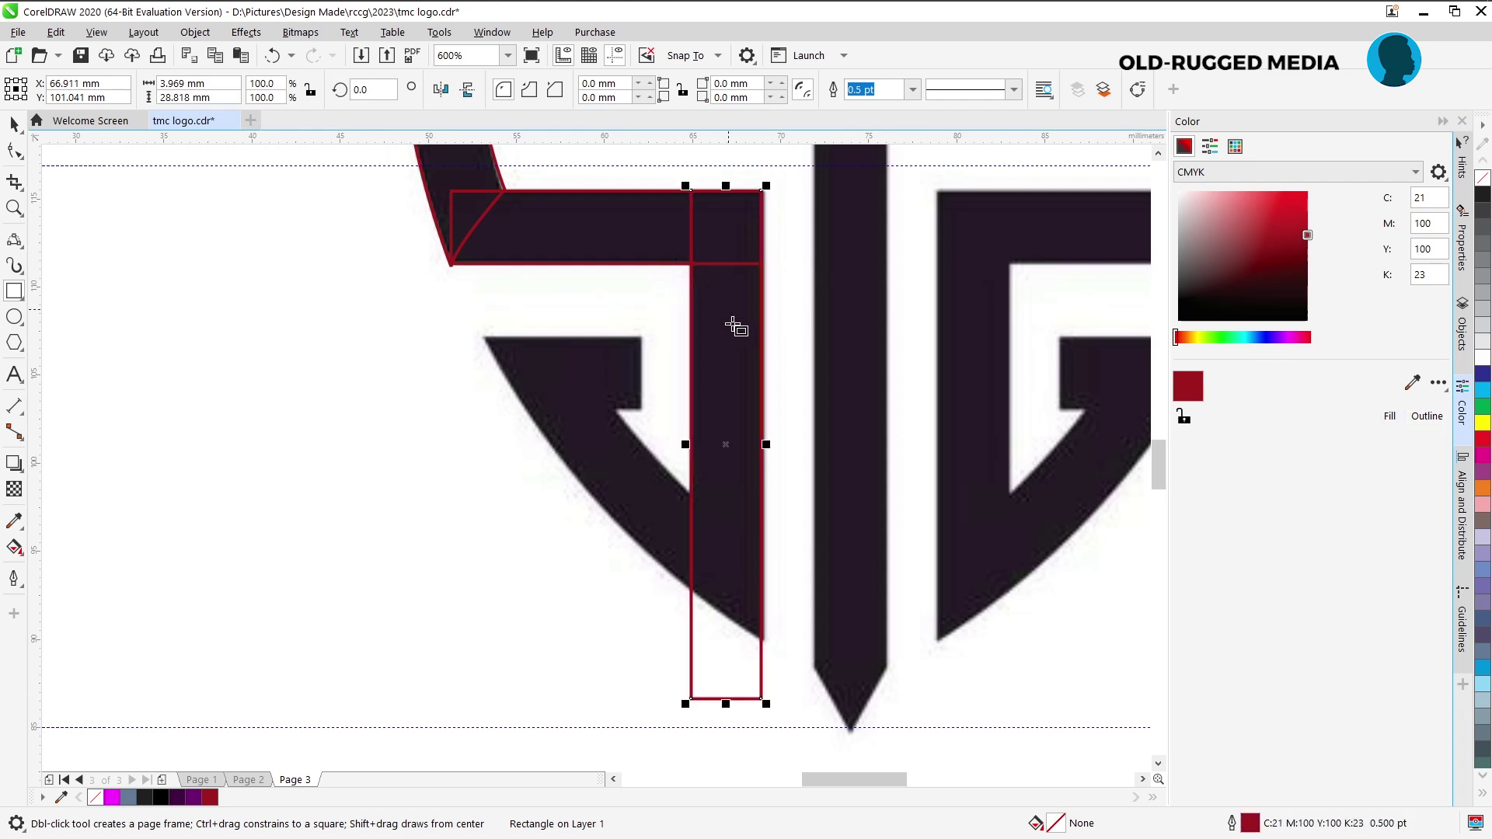
Widen the lower vertical bar rectangle to about 4.1 mm so its right side meets the bitmap's edge.
scroll(735, 334, "up", 1)
left_click(14, 124)
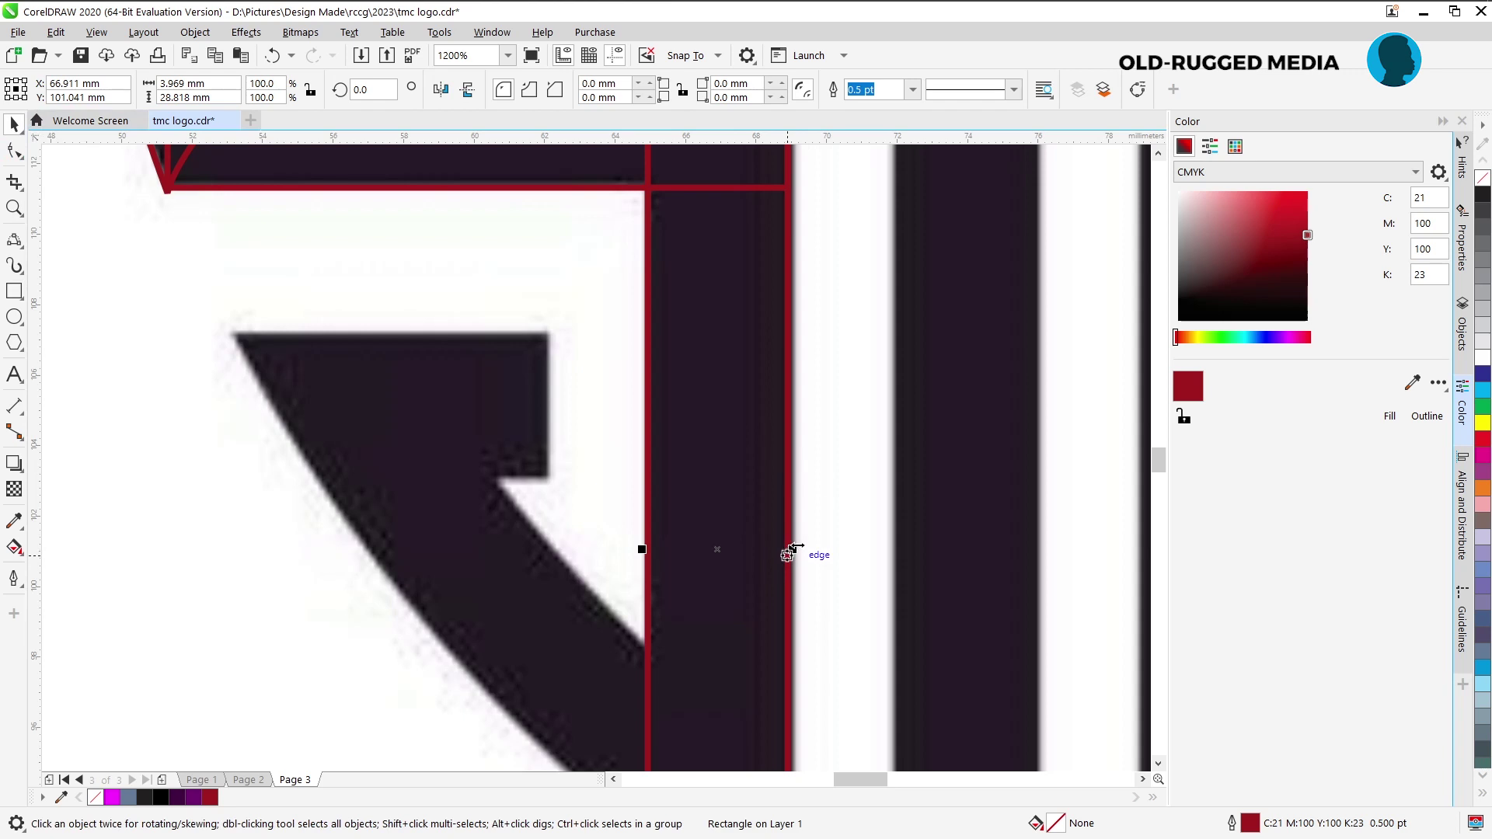
left_click_drag(787, 551, 801, 574)
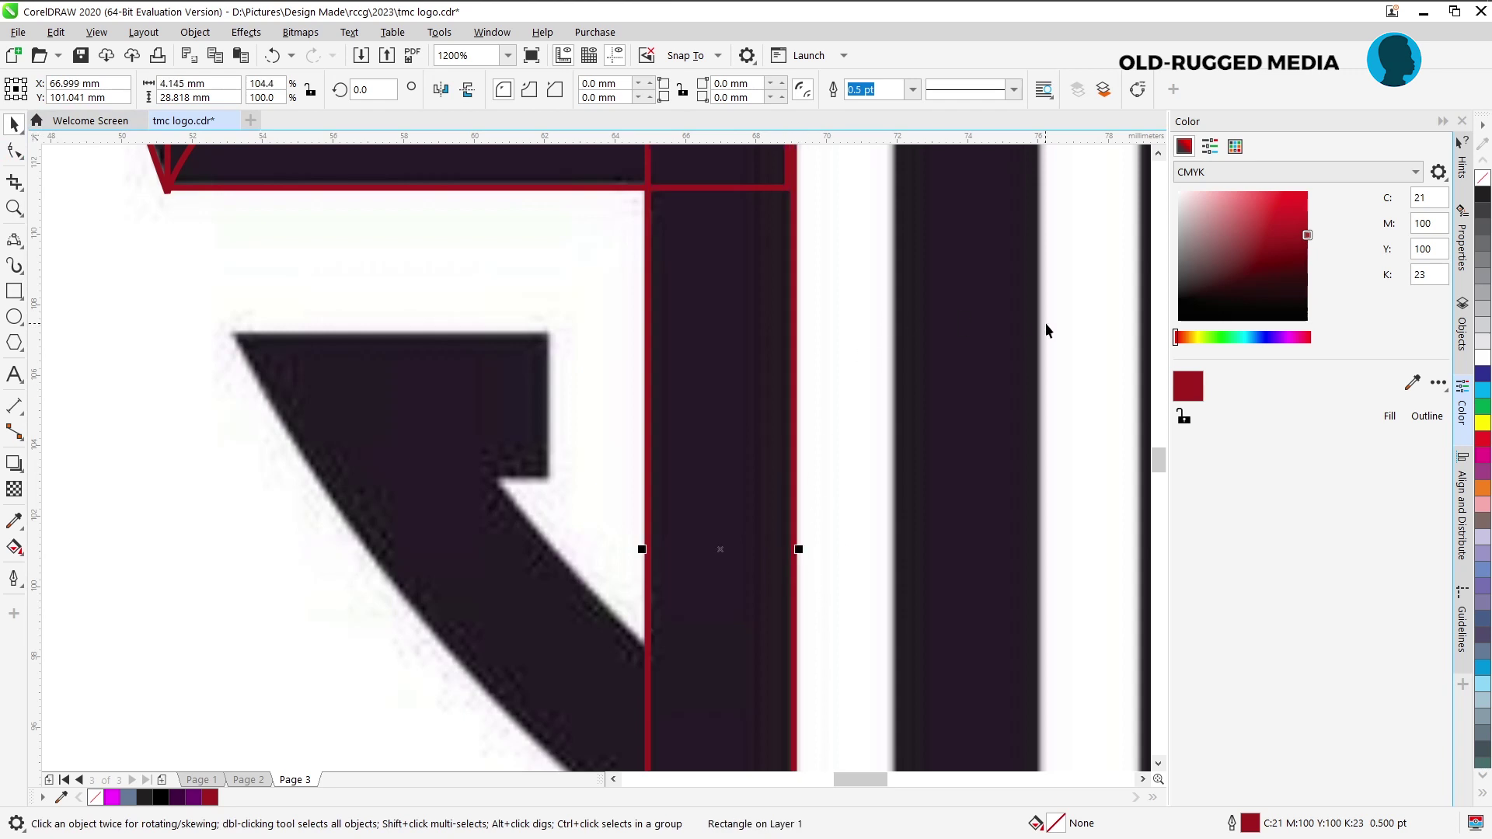
Extend the horizontal bar rectangle to about 17.8 mm wide, flush with the vertical bar's right side.
left_click_drag(1157, 457, 1159, 445)
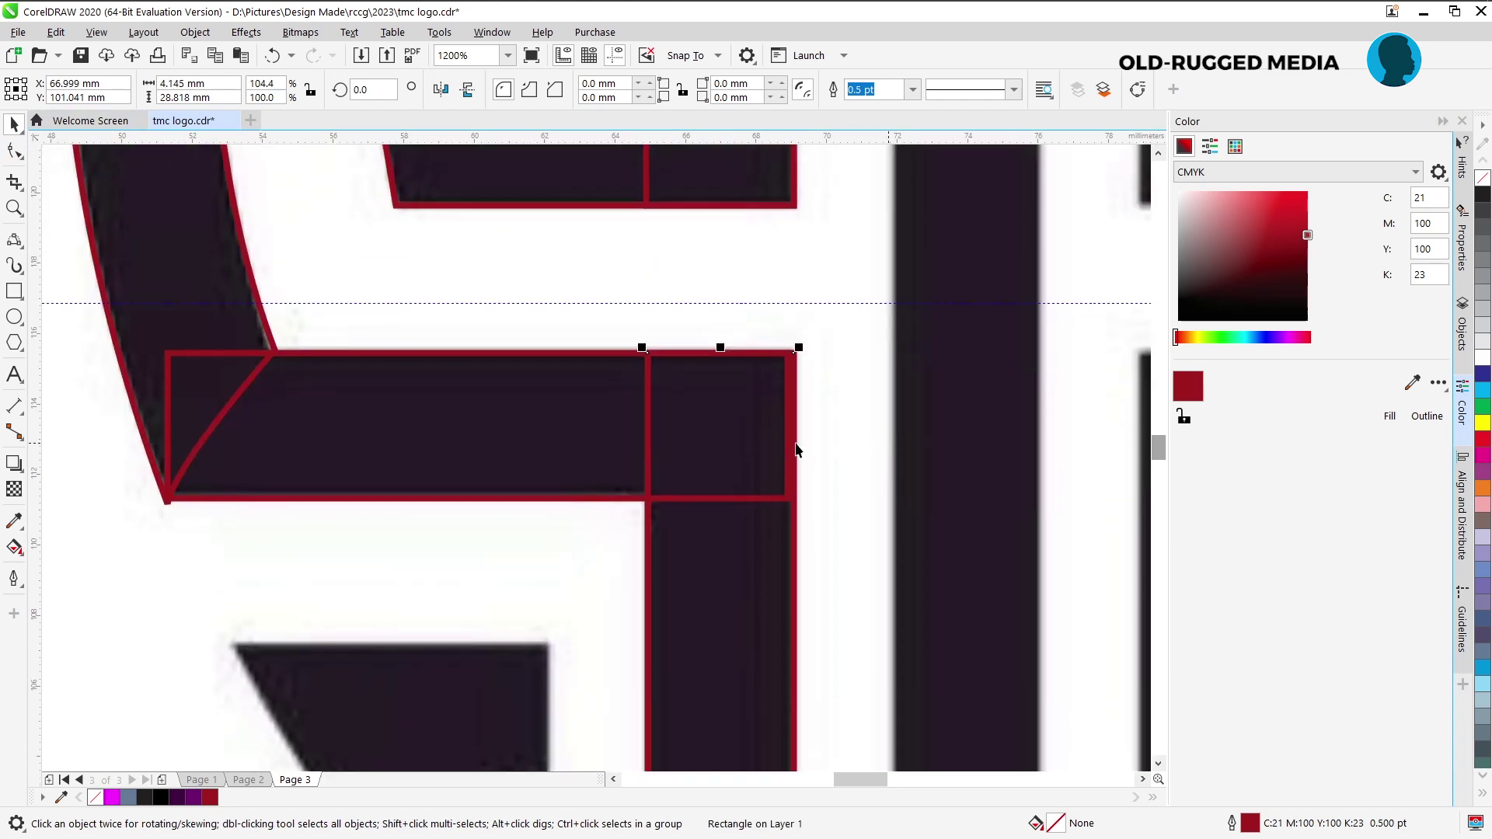
left_click(544, 433)
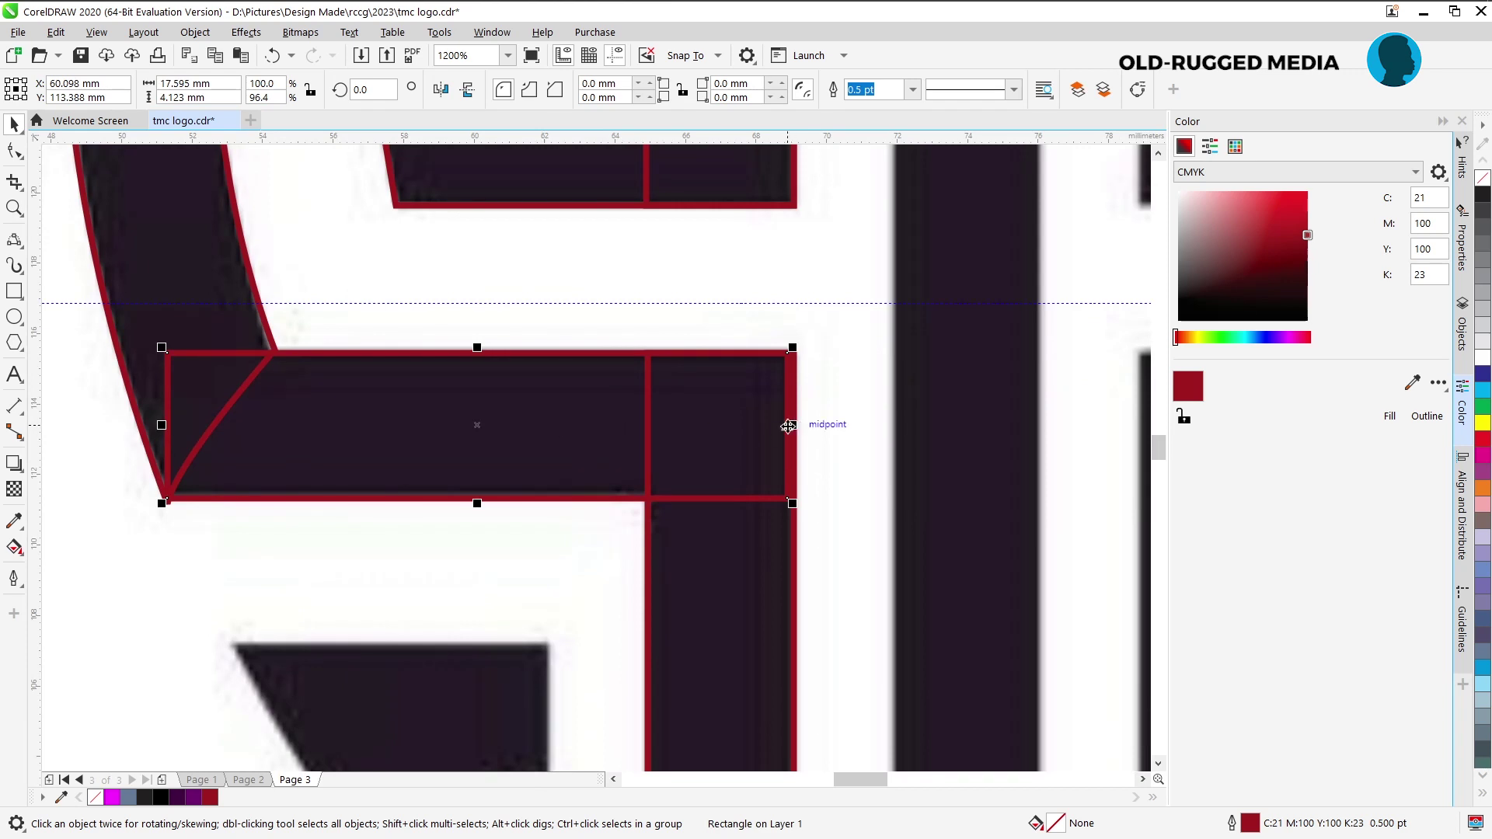
left_click_drag(788, 426, 796, 426)
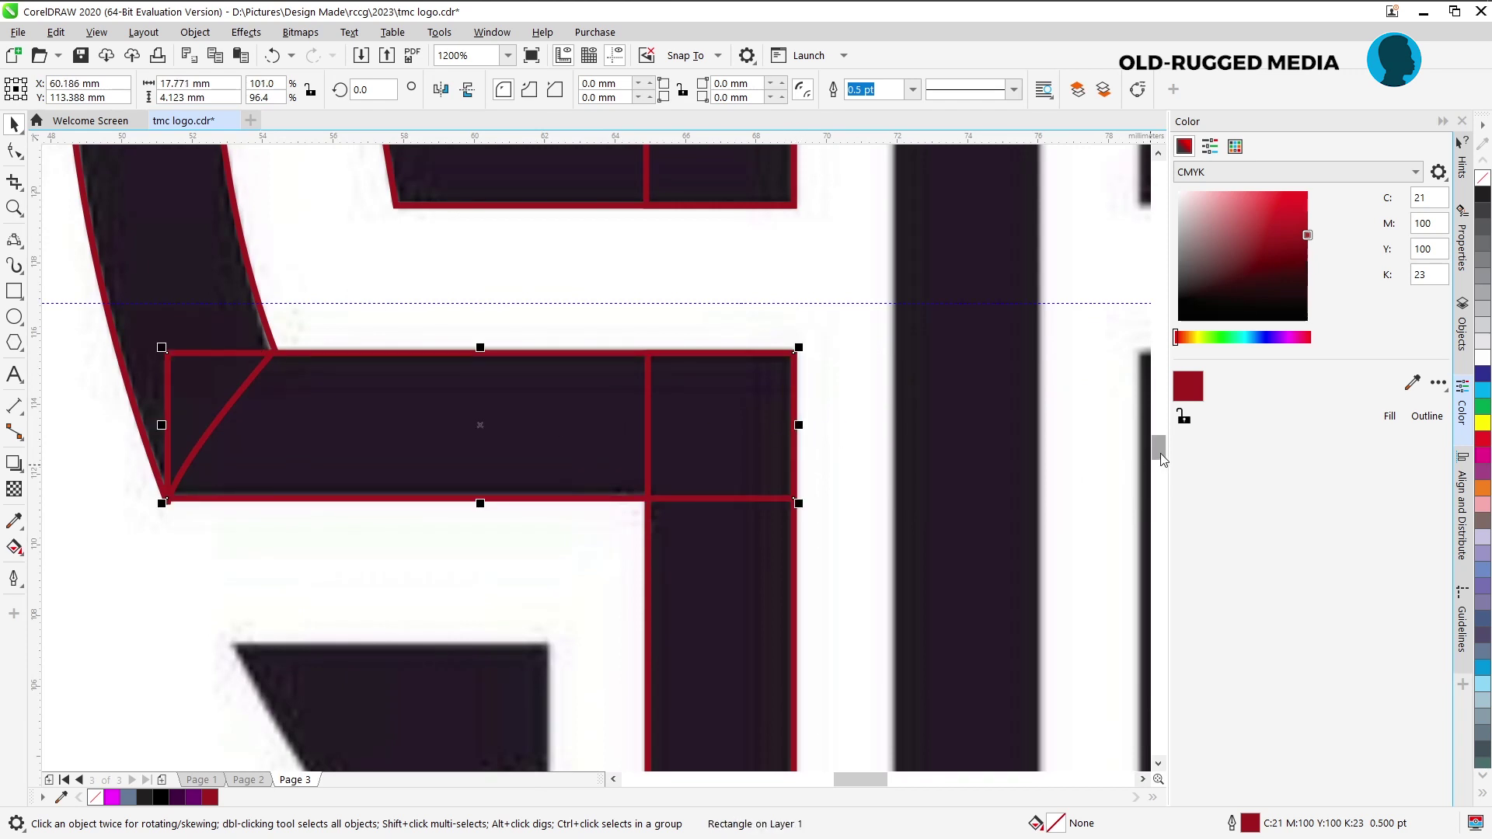
Convert the lower vertical bar rectangle to curves and move both bottom nodes up onto the shield's slanted lower edge.
left_click_drag(1161, 459, 1158, 485)
left_click(755, 572)
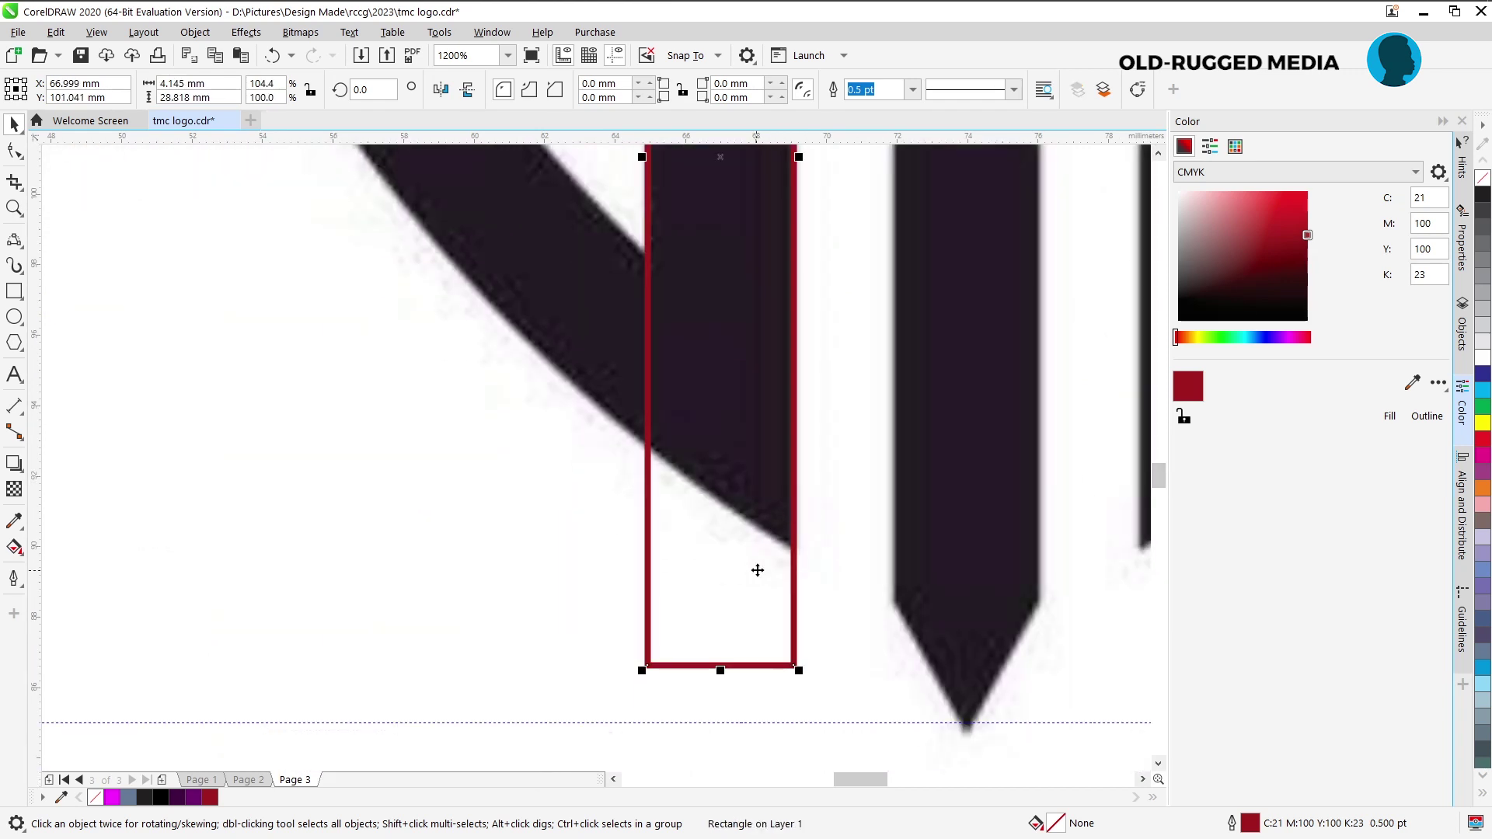
left_click(14, 149)
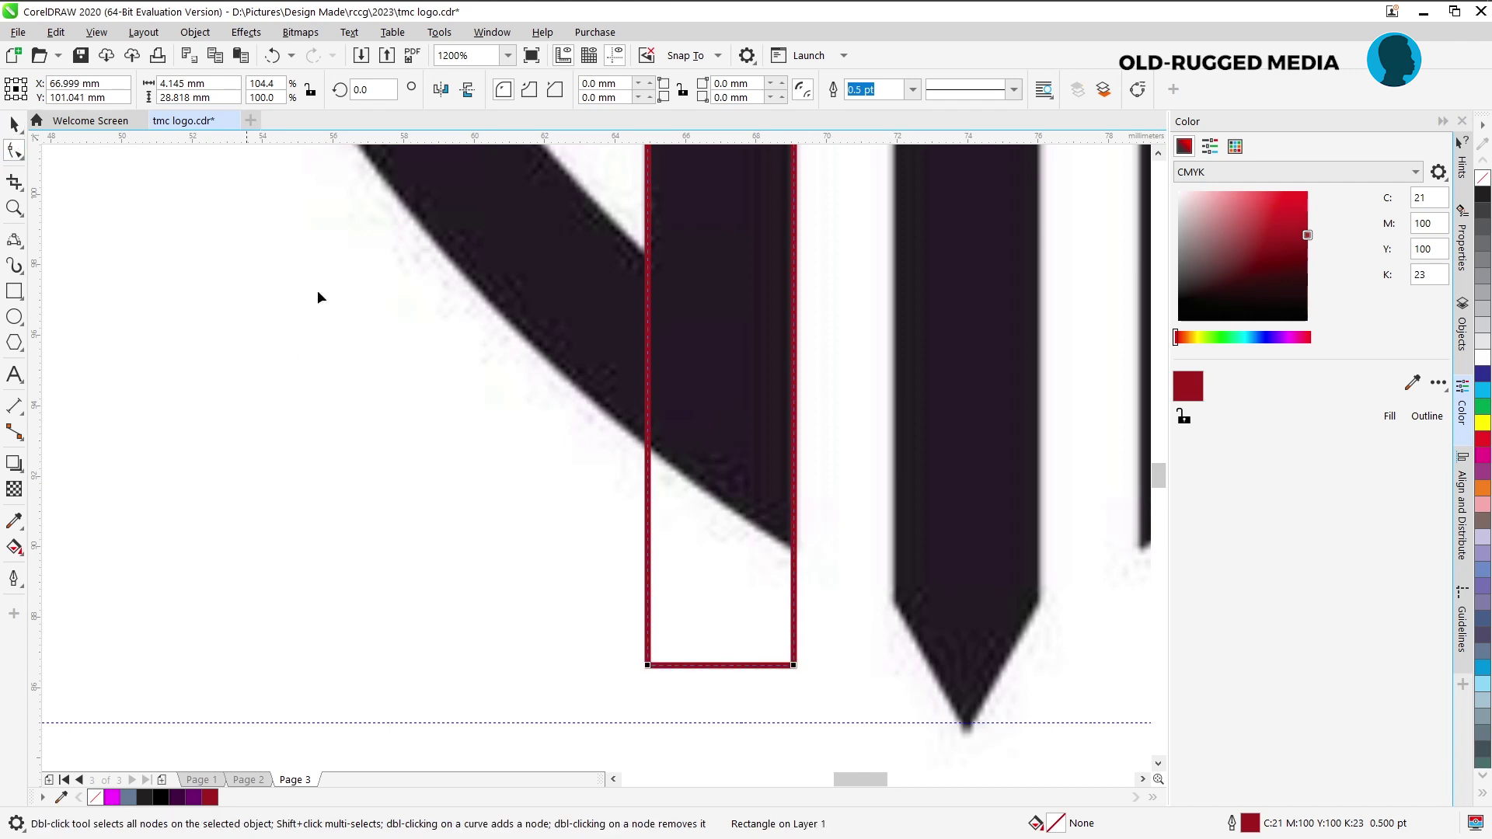
right_click(753, 580)
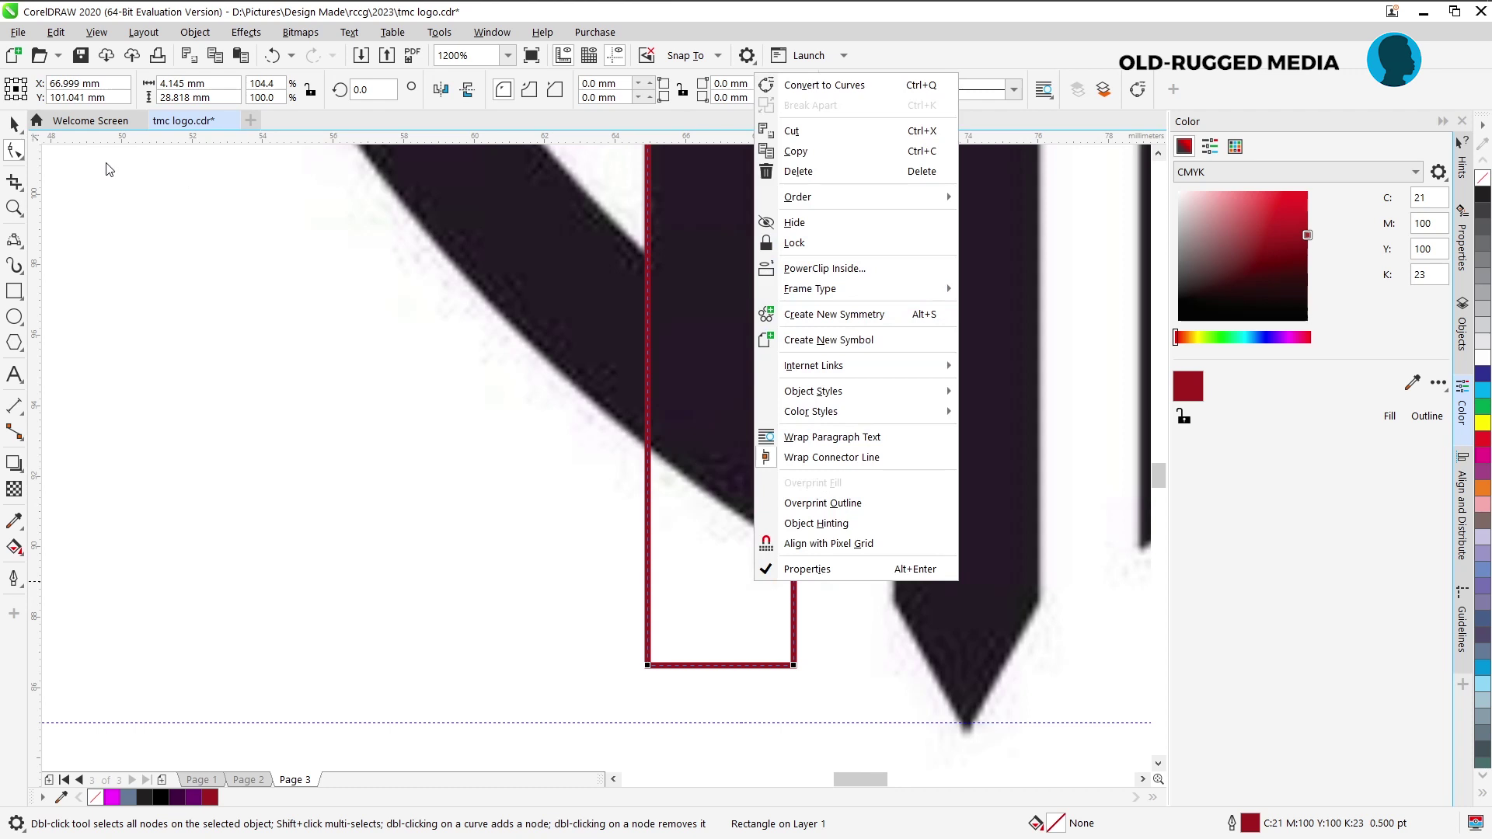
left_click(827, 85)
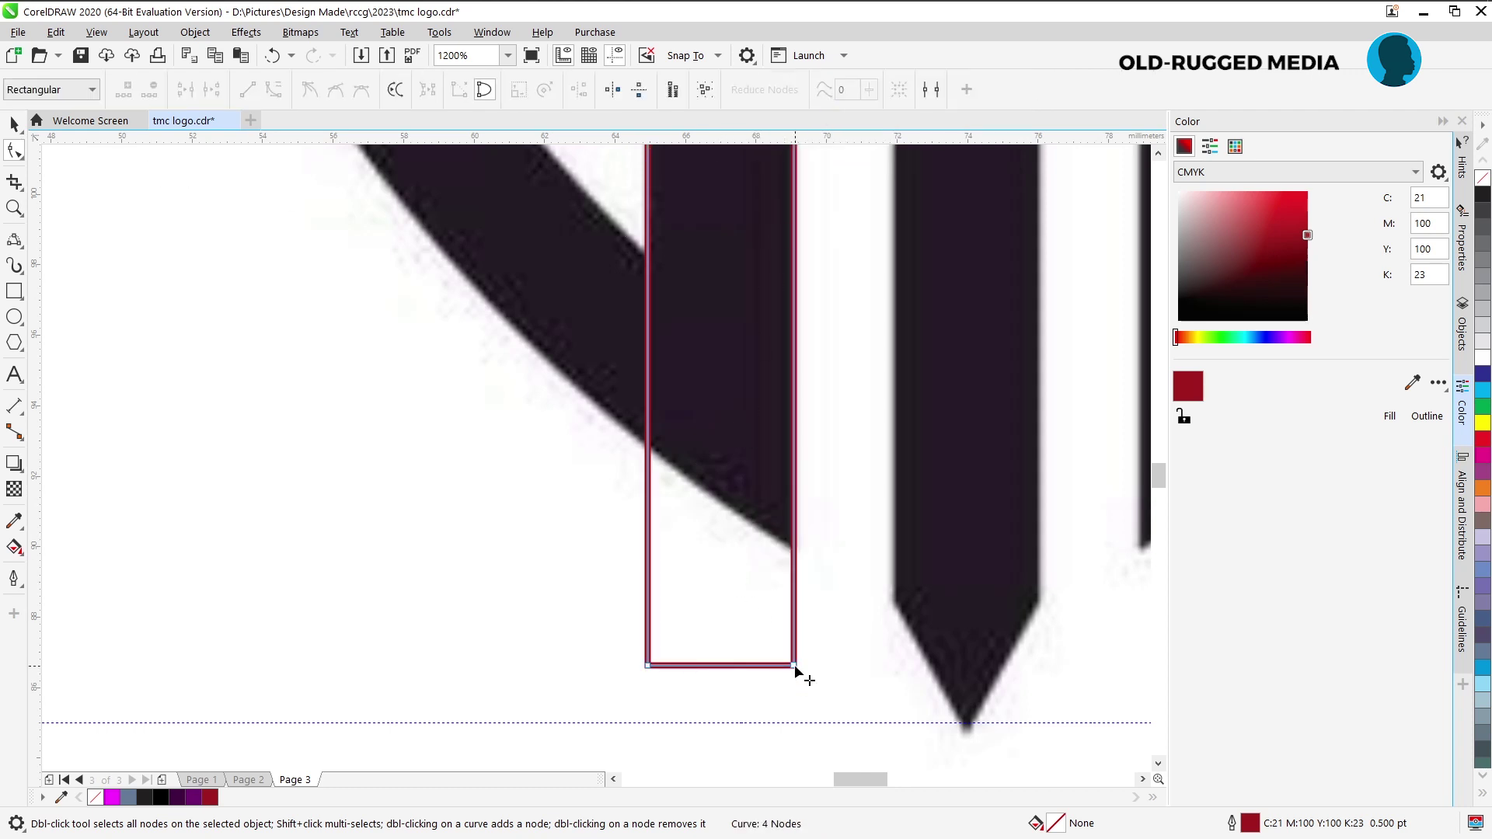
left_click_drag(794, 665, 794, 549)
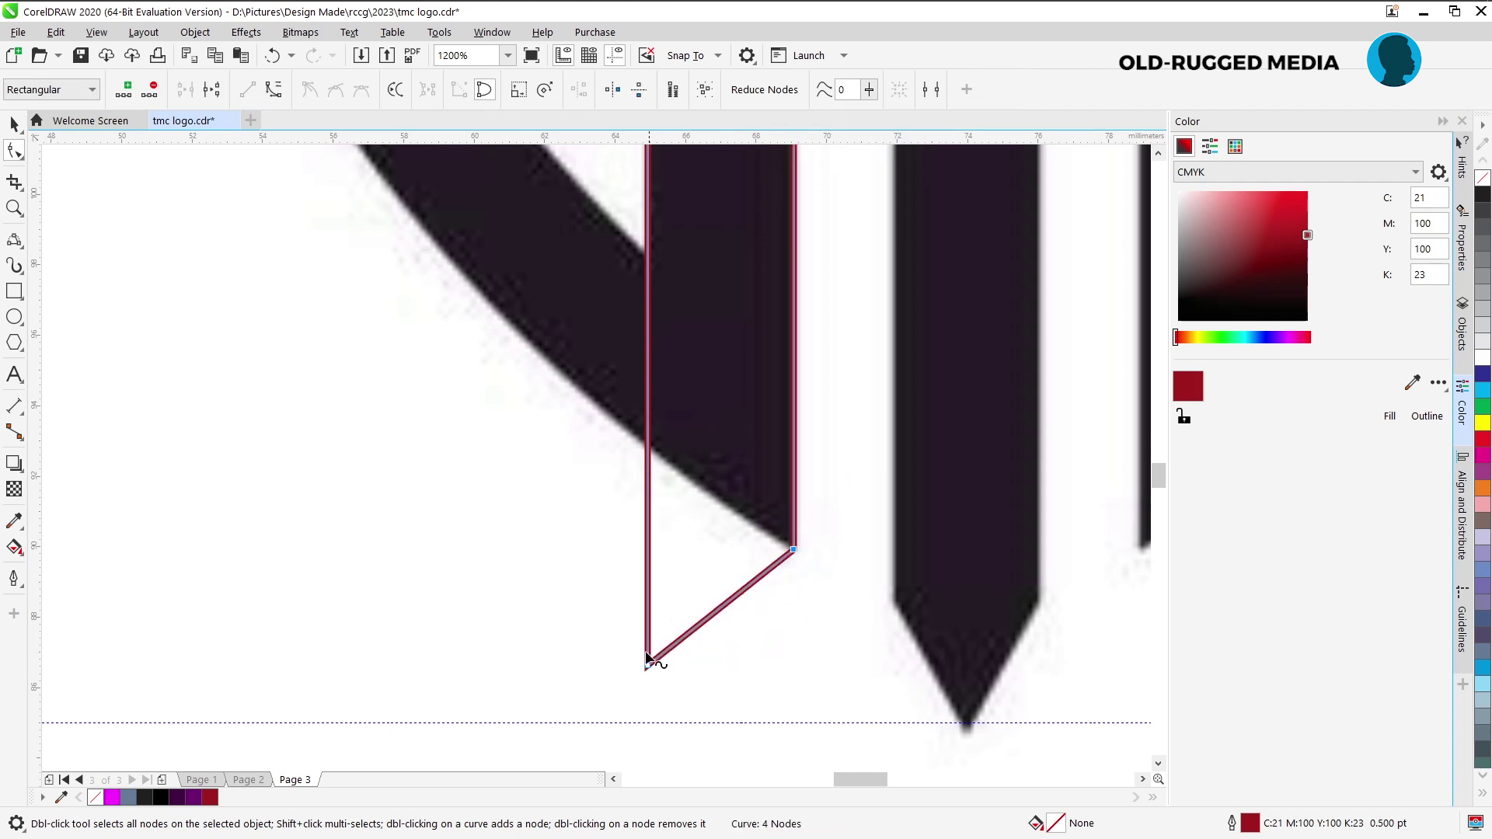
left_click_drag(647, 666, 647, 455)
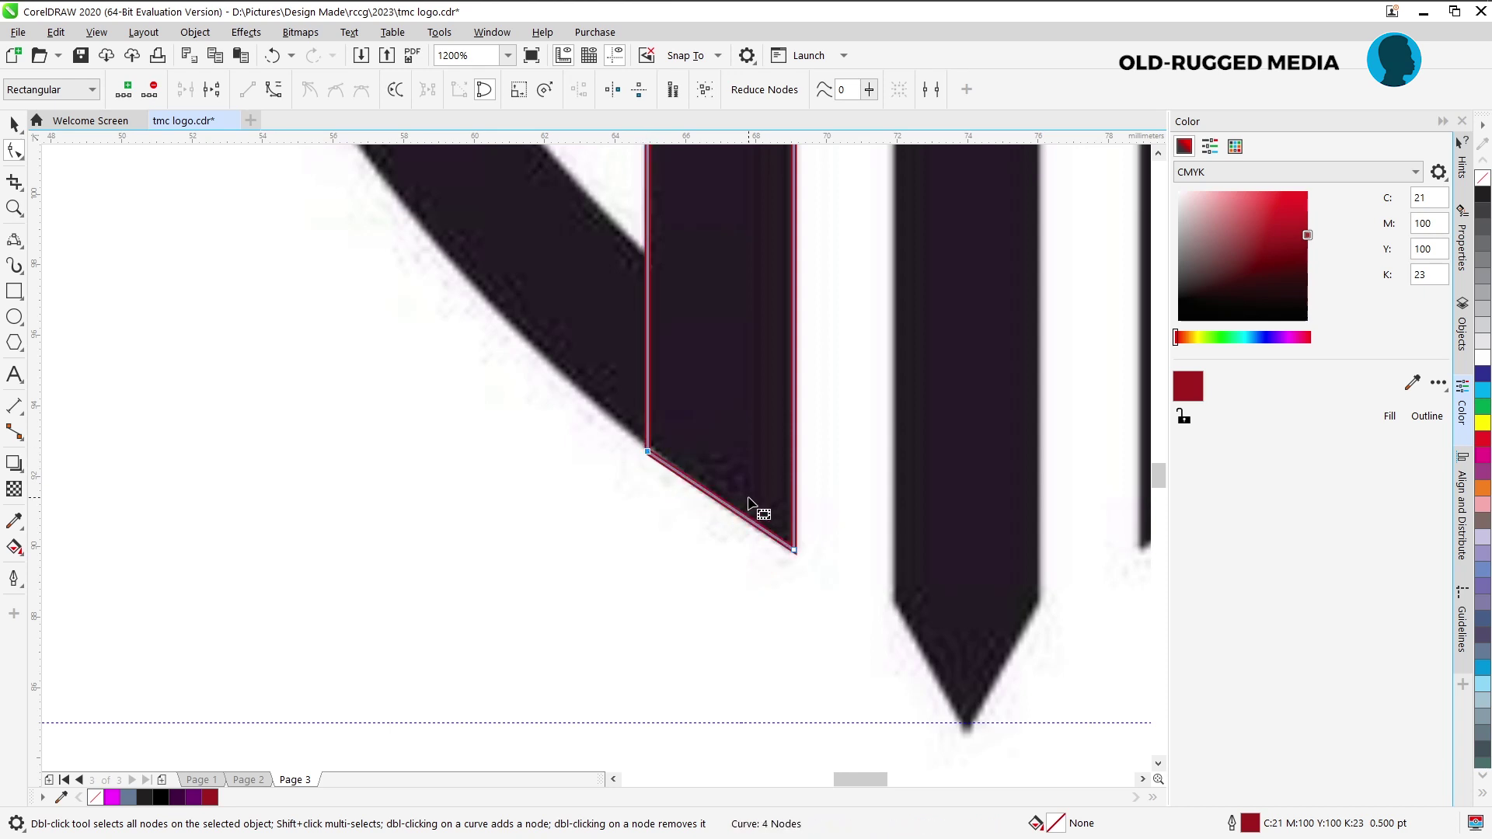
Draw a rectangle about 8.8 × 3.9 mm over the horizontal bar of the shield's lower-left hook.
scroll(758, 505, "down", 1)
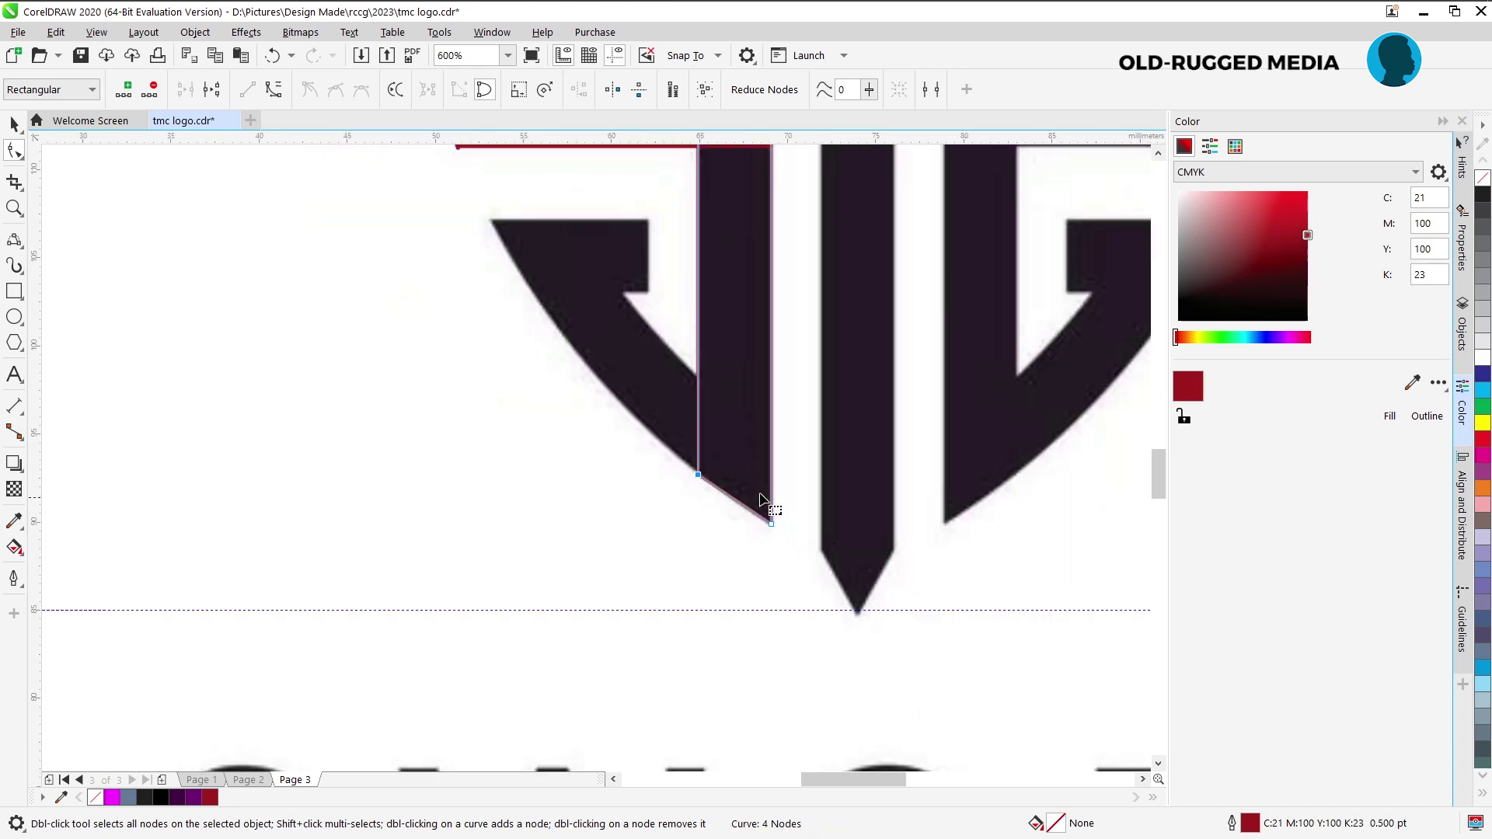
left_click(14, 289)
mouse_move(647, 222)
left_mouse_down()
mouse_move(650, 243)
mouse_move(549, 287)
mouse_move(490, 291)
left_mouse_up()
key("space")
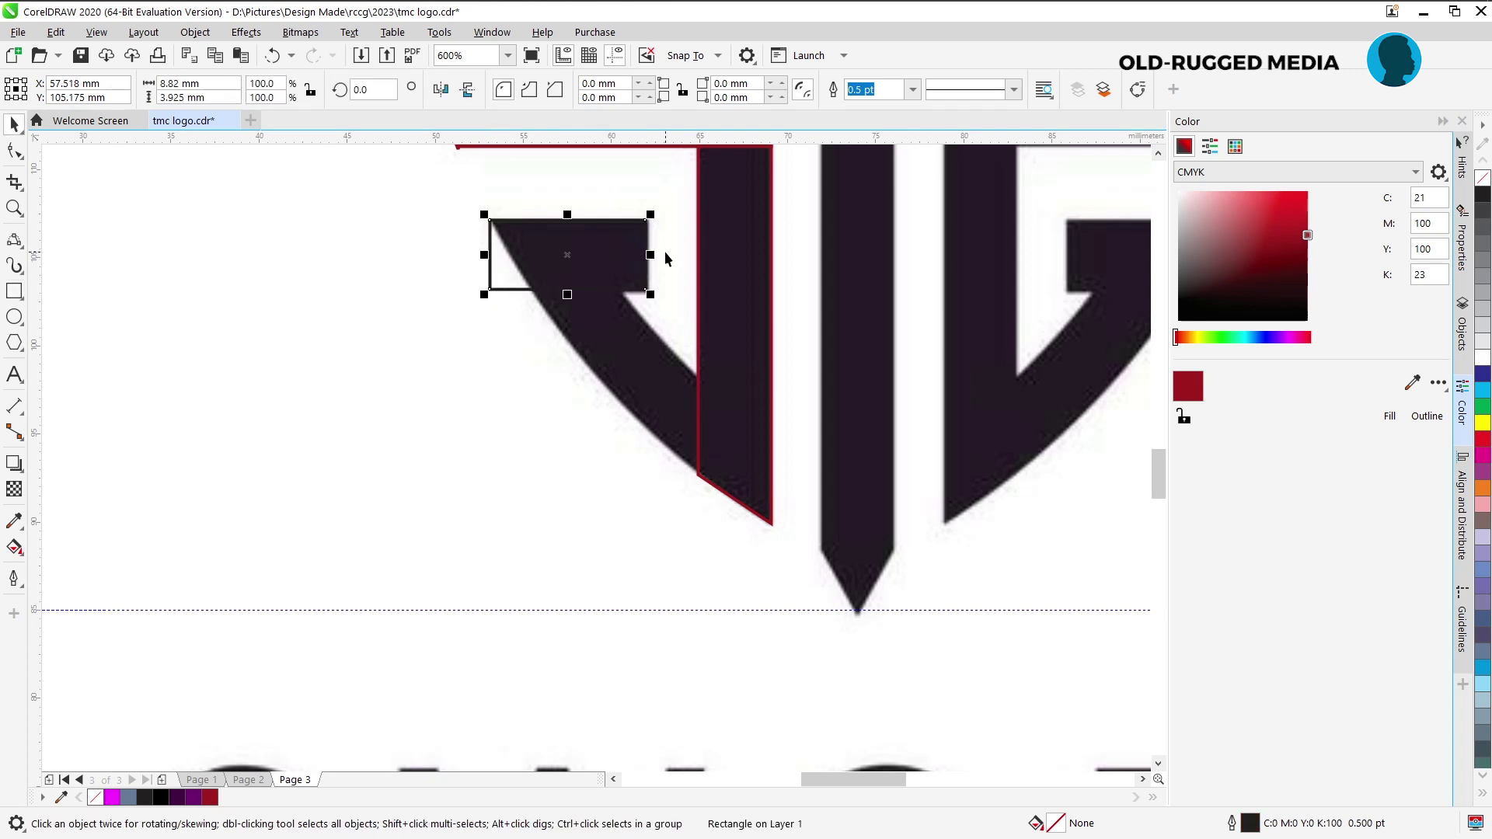
Widen the hook bar rectangle to about 9 mm, up to the bitmap's edge, and apply the dark red outline (C21 M100 Y100 K23).
scroll(644, 241, "up", 1)
scroll(644, 242, "up", 1)
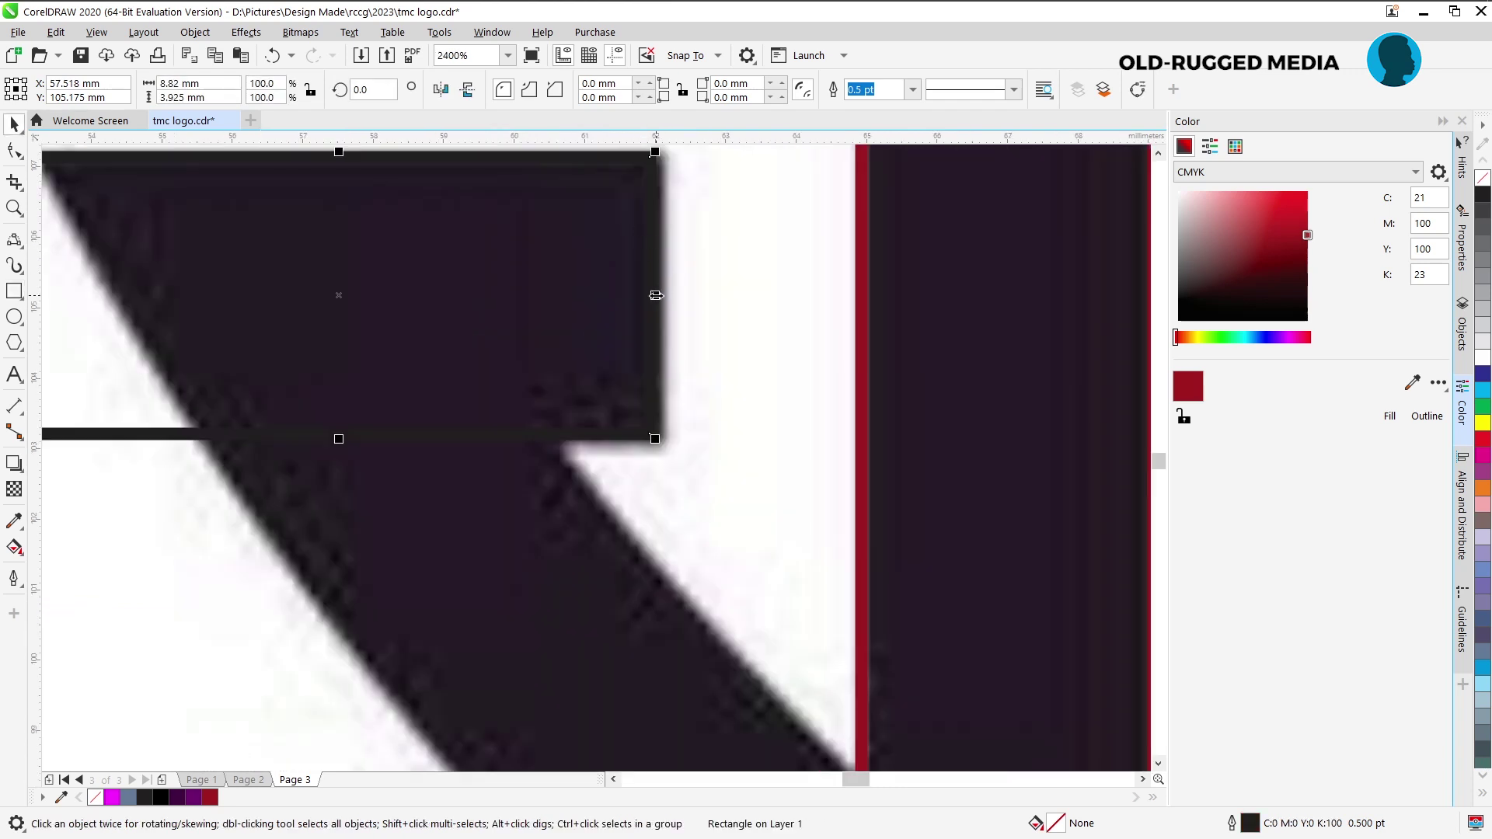
left_click_drag(656, 295, 668, 295)
left_click(1412, 421)
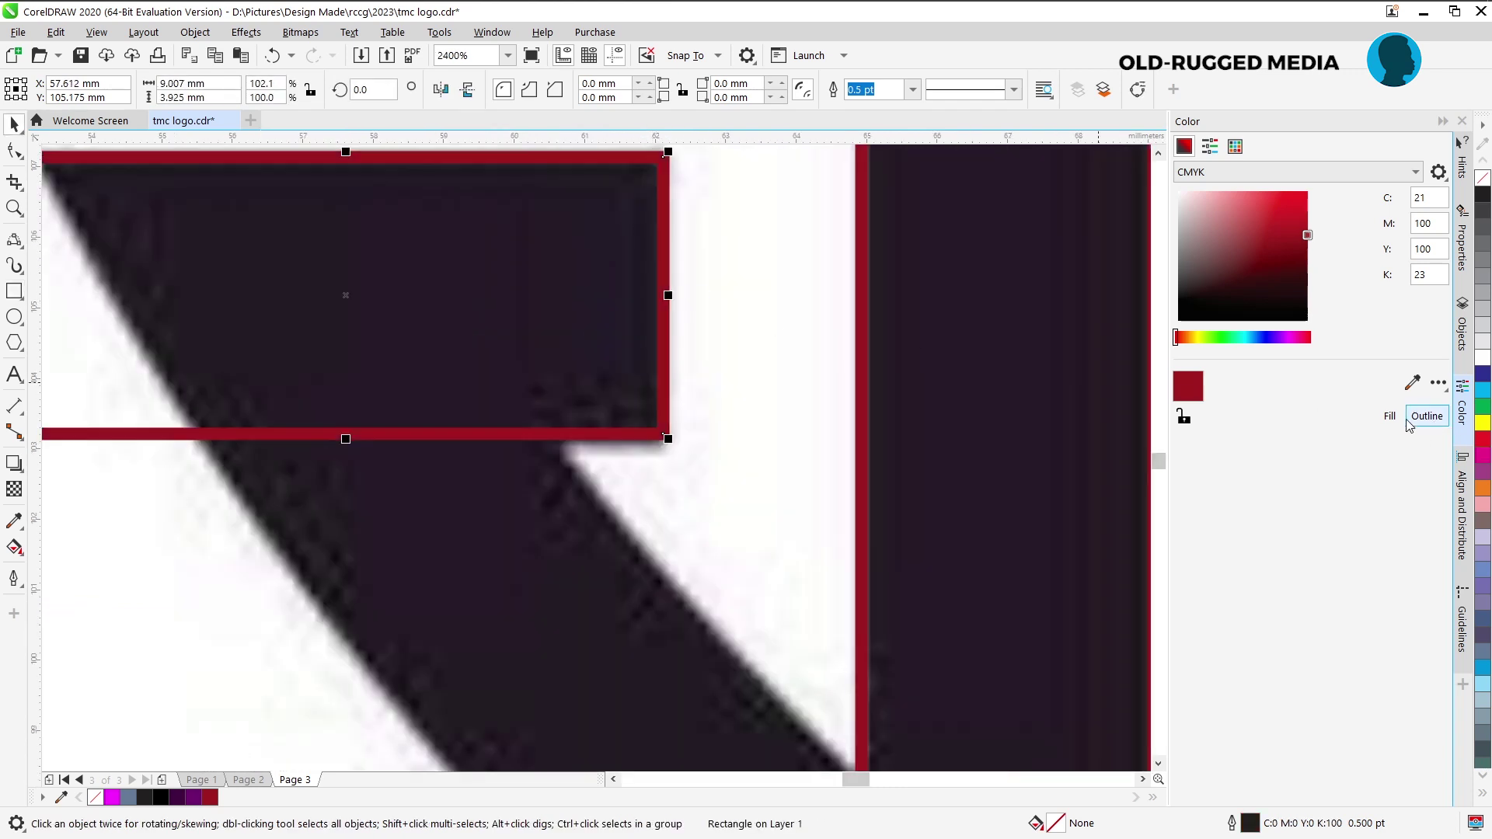
Convert the hook bar rectangle to curves, add a node where its lower edge meets the shield's outer curve, and delete its bottom-left corner node.
scroll(567, 294, "down", 1)
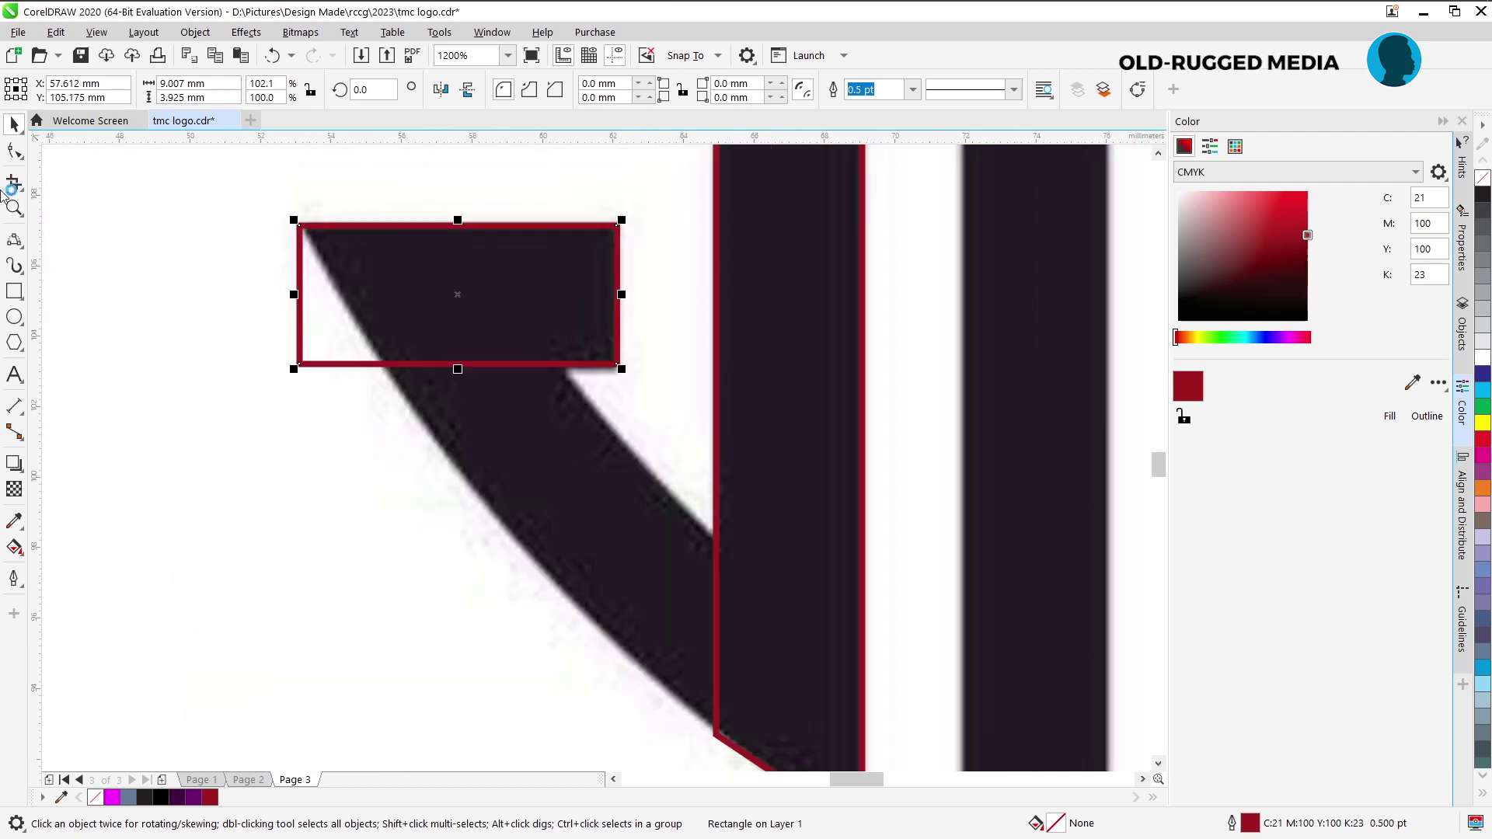
right_click(352, 275)
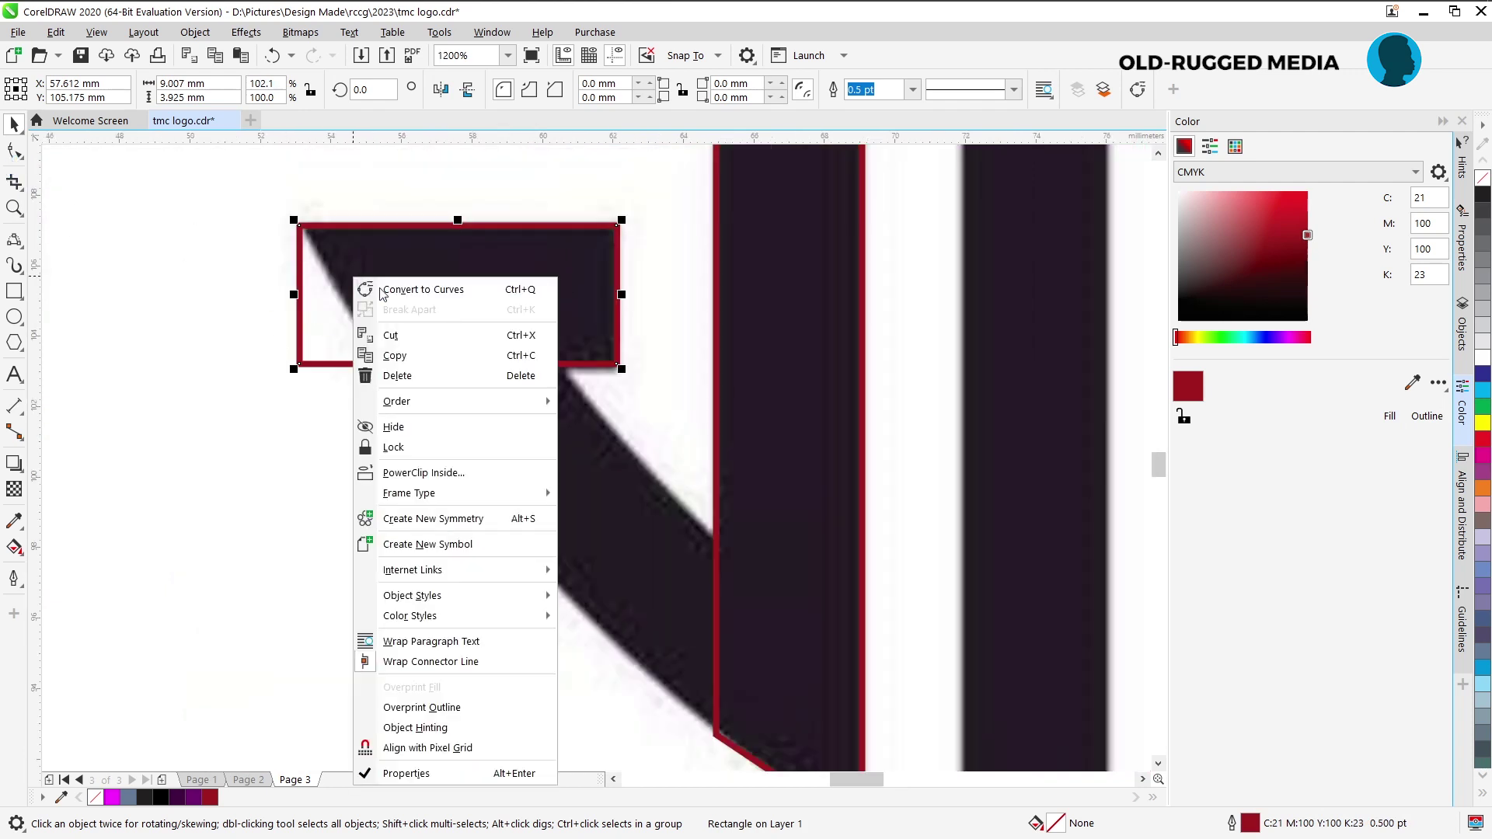
left_click(440, 292)
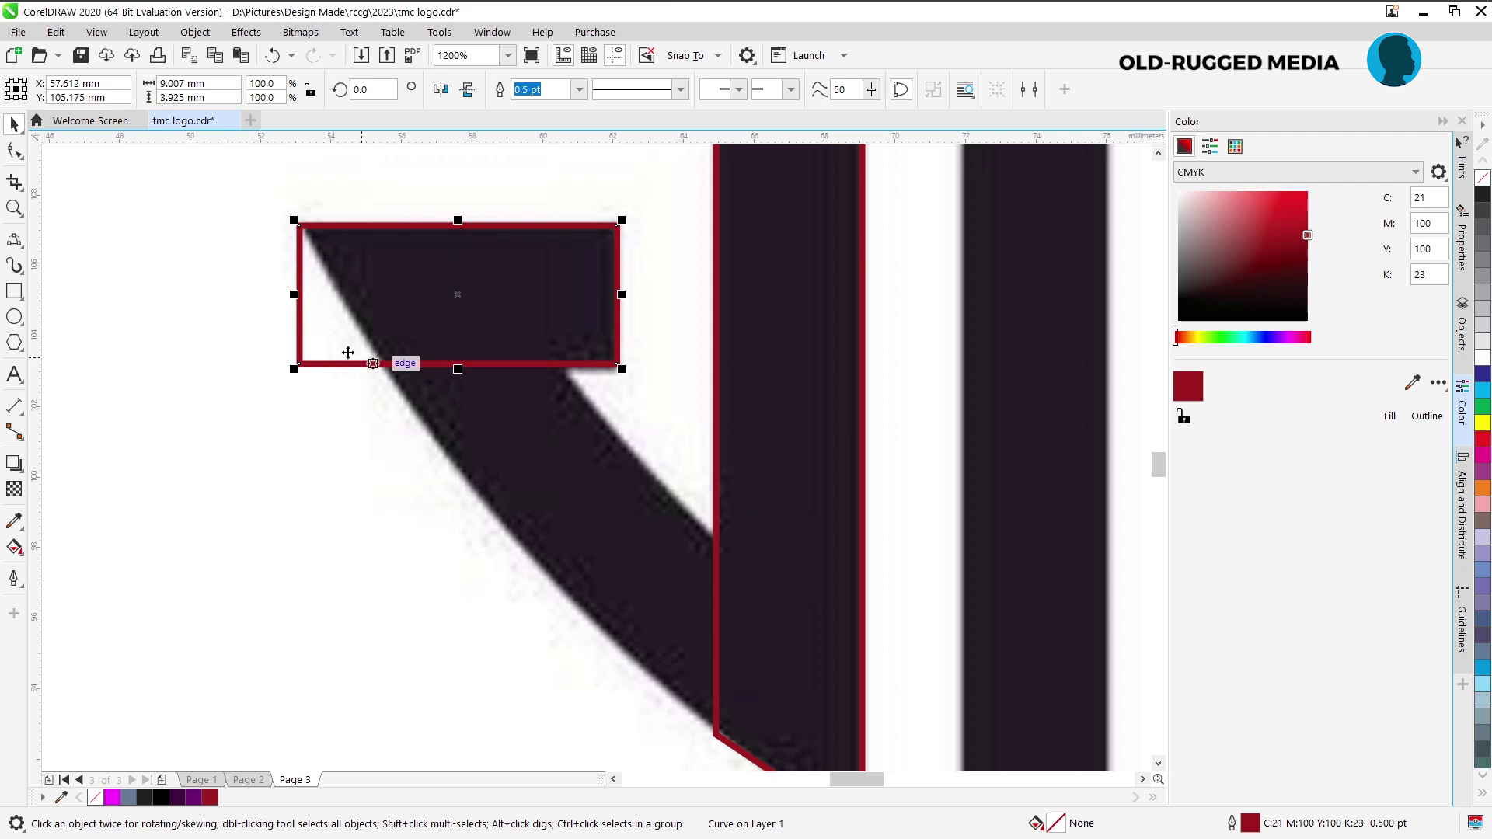
left_click(15, 150)
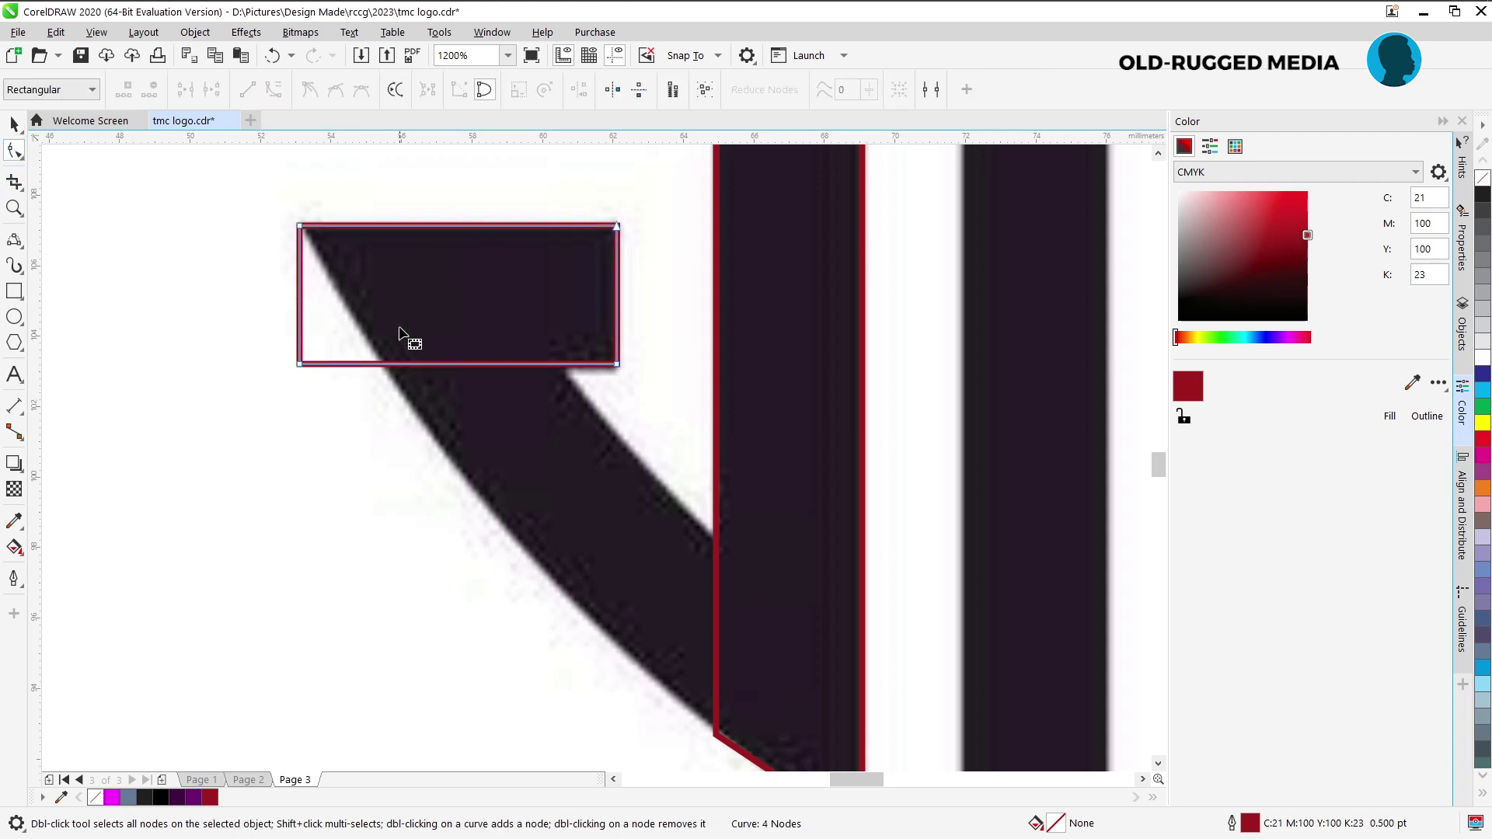
double_click(381, 364)
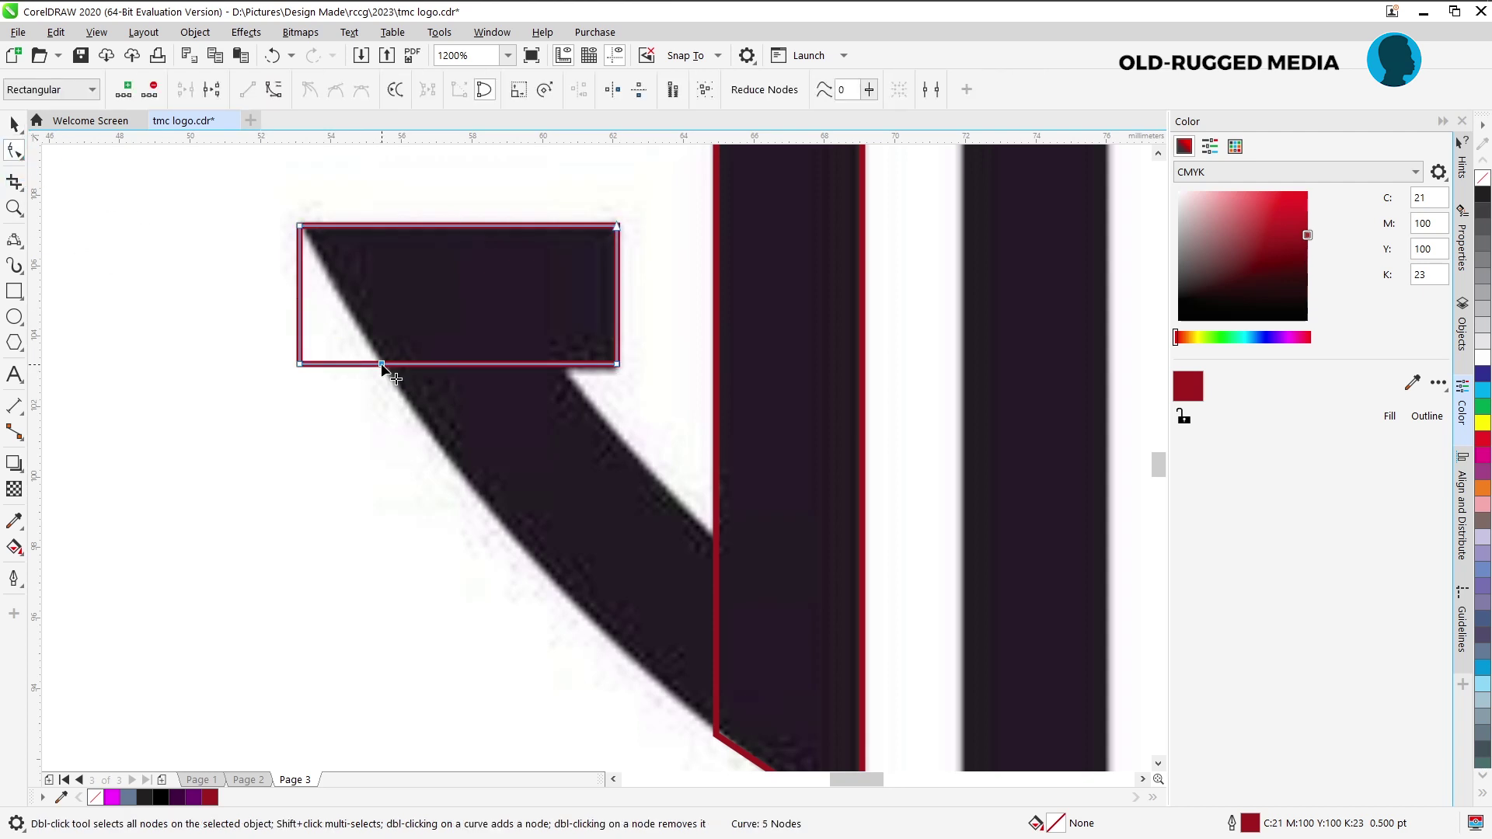
double_click(300, 363)
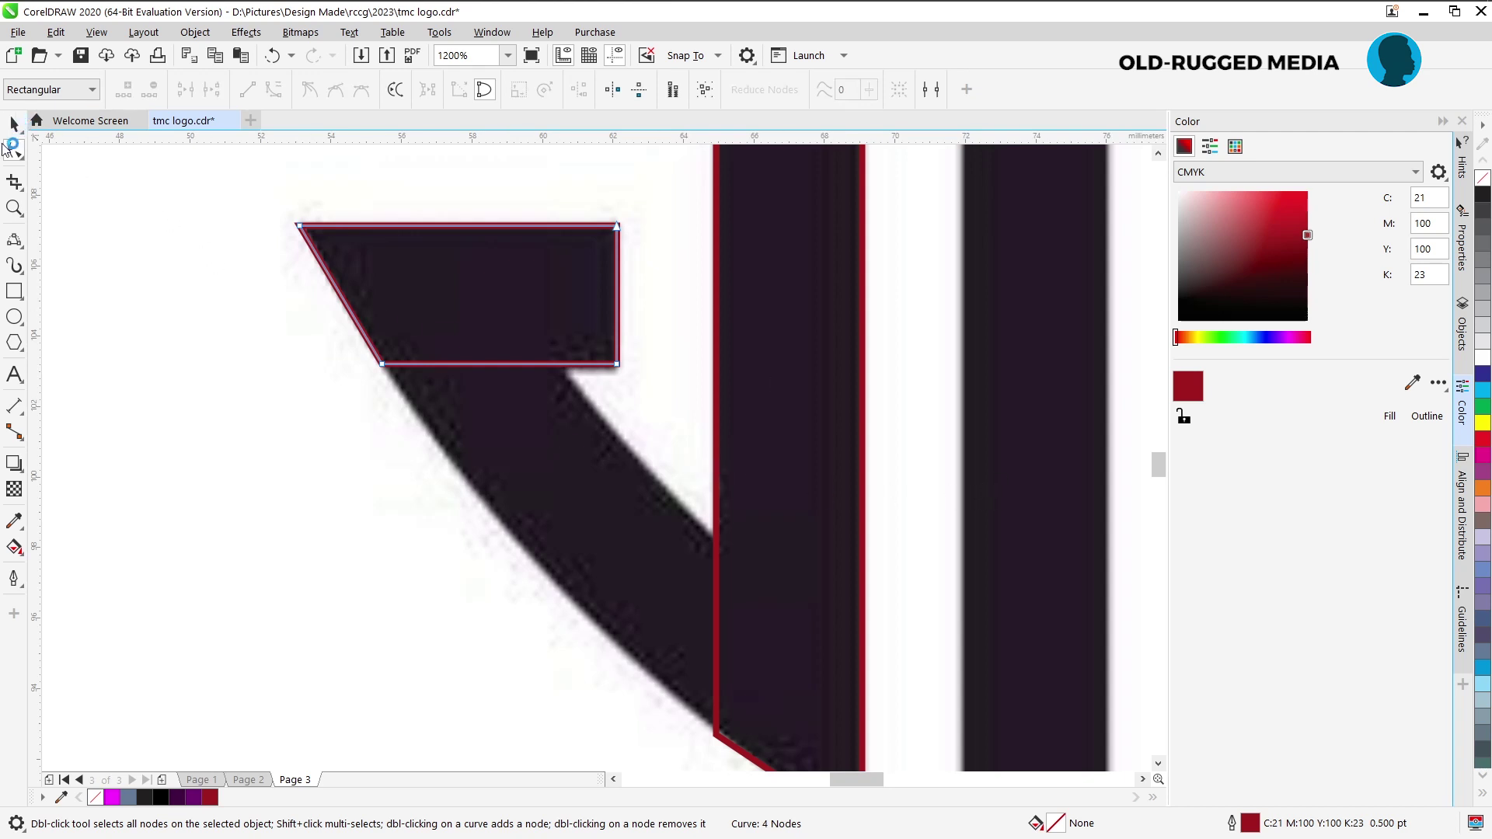
Trace the shield's outer lower edge with a dark red 3-point curve from the vertical bar's bottom tip to the hook bar's top-left corner.
left_click(14, 241)
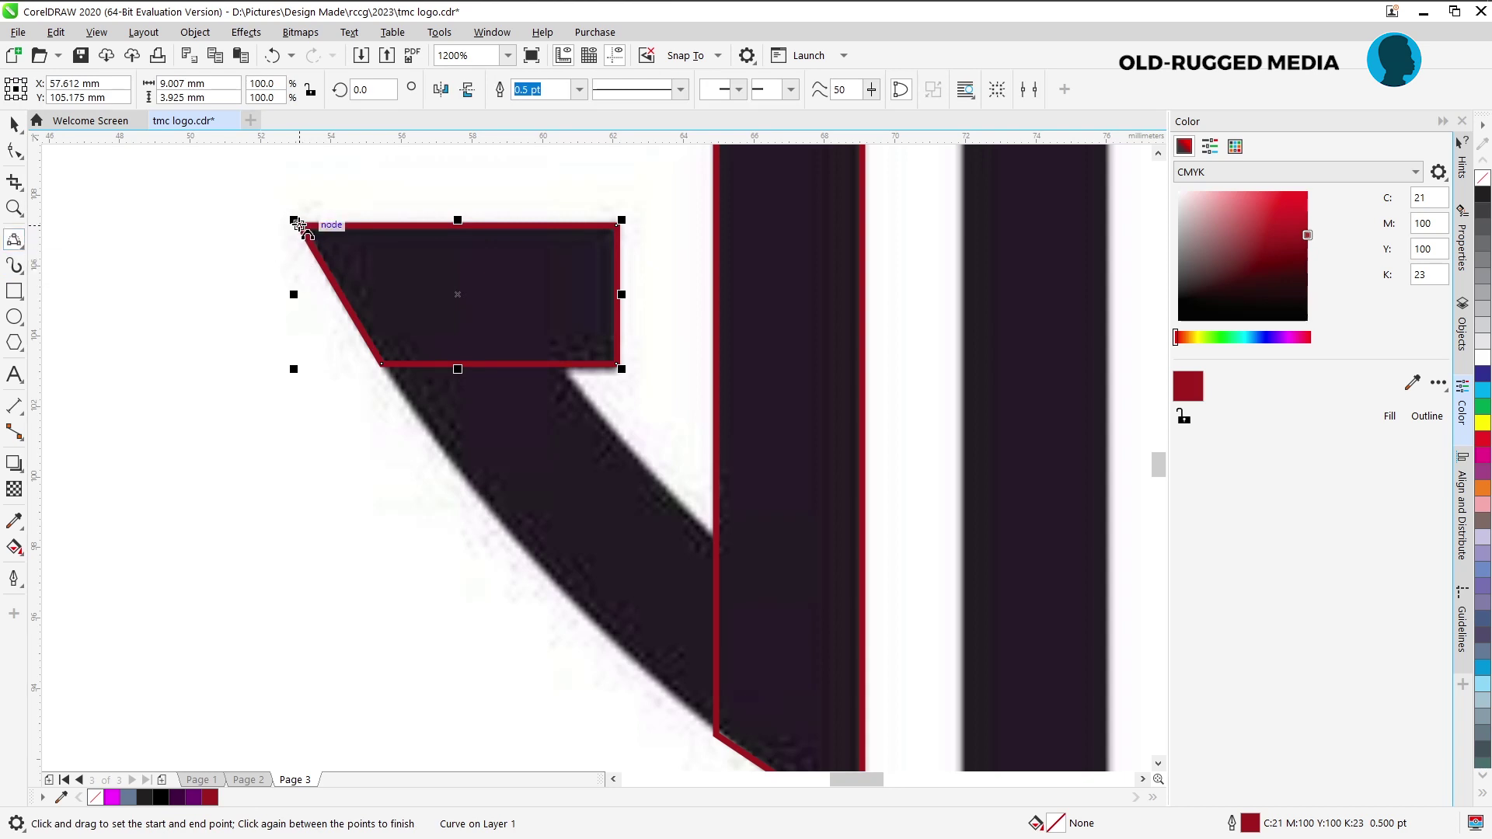
left_click_drag(298, 224, 603, 545)
key("ctrl+z")
left_click_drag(1156, 462, 1158, 474)
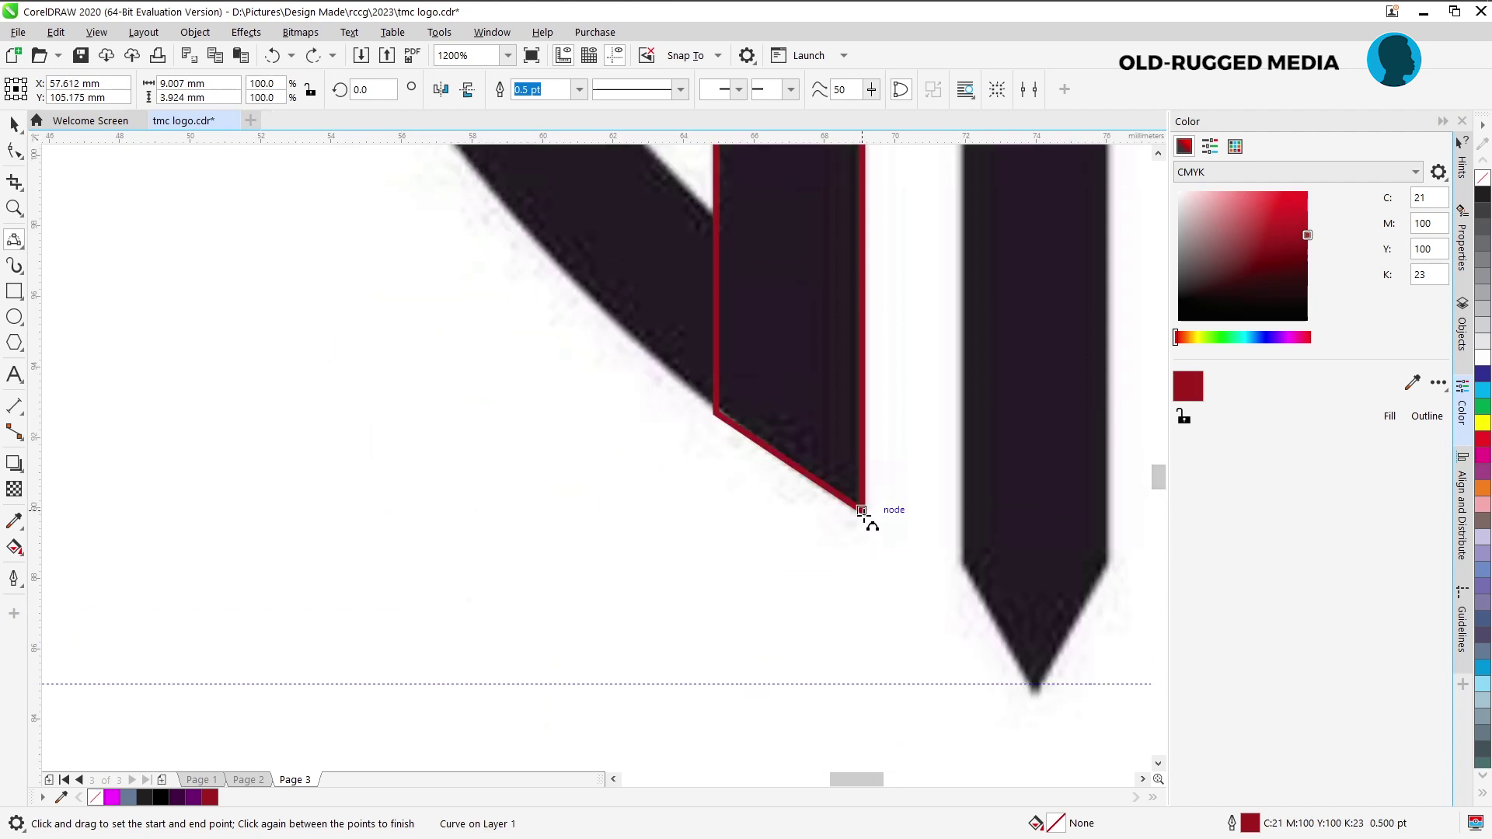
mouse_move(860, 510)
left_mouse_down()
mouse_move(343, 343)
mouse_move(276, 210)
mouse_move(277, 184)
mouse_move(356, 293)
mouse_move(333, 166)
mouse_move(302, 103)
mouse_move(298, 326)
left_mouse_up()
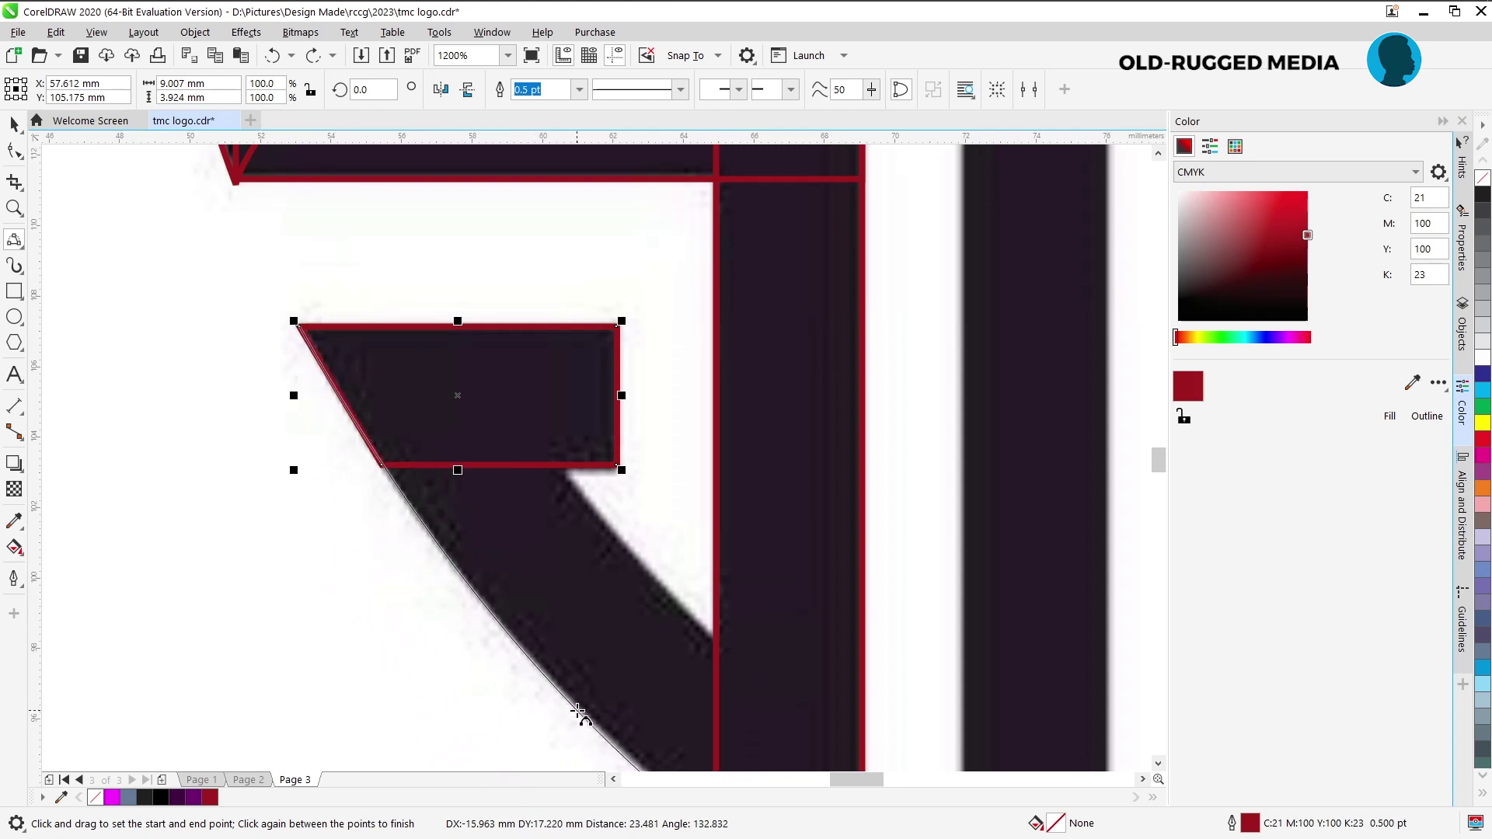
left_click(578, 713)
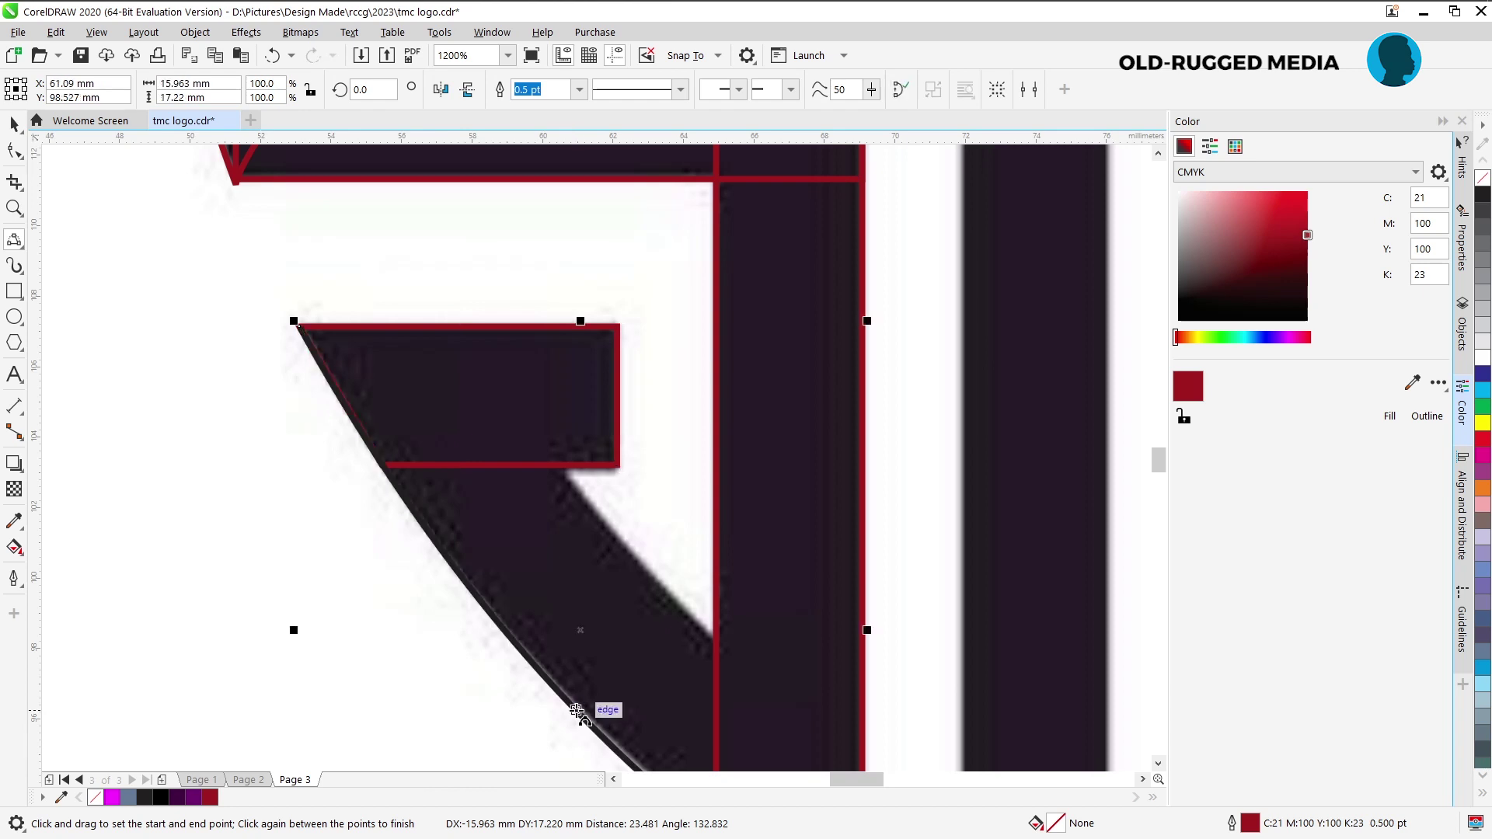
left_click(1439, 417)
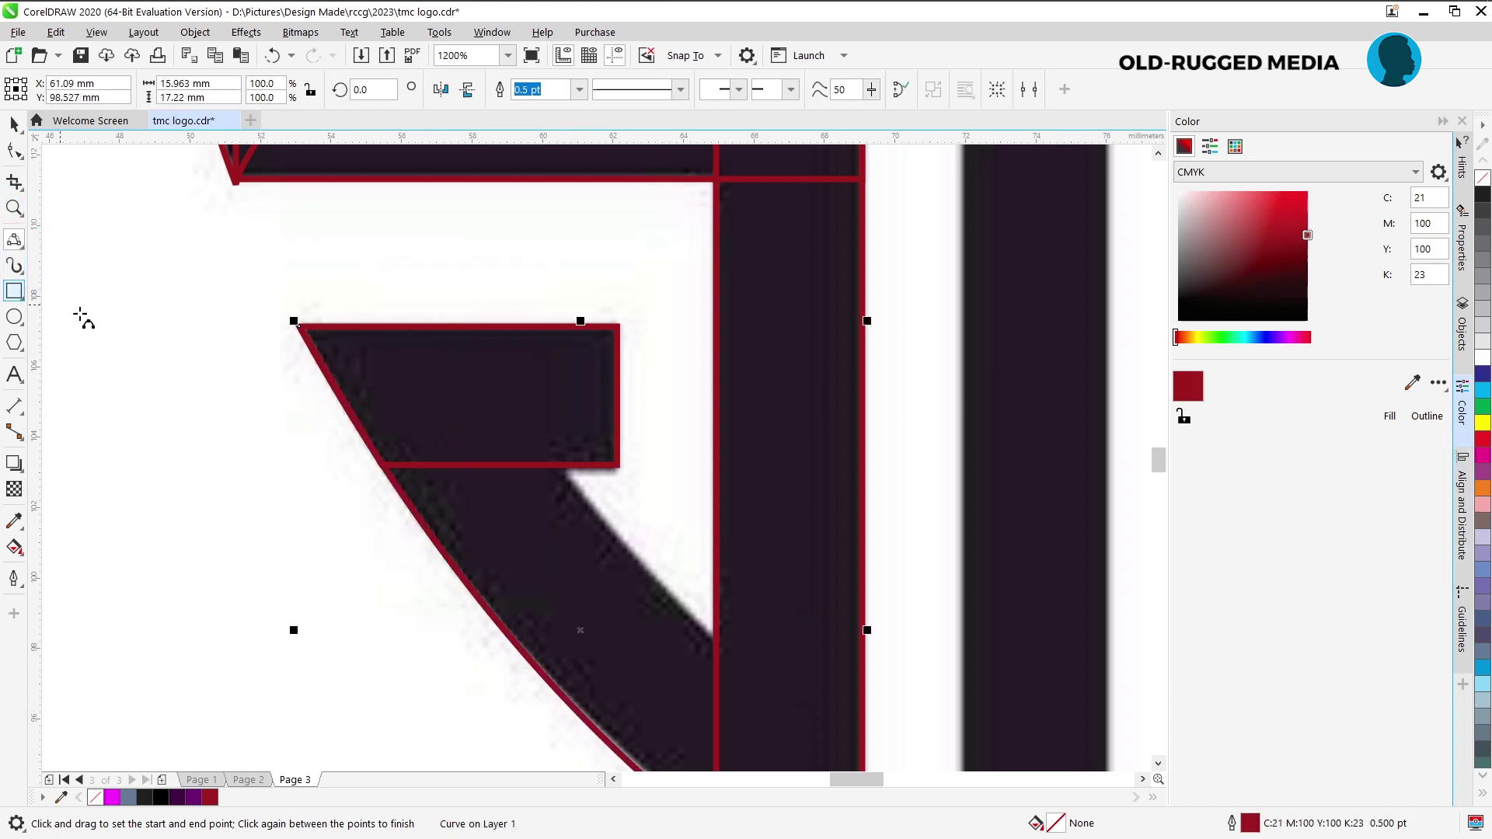
scroll(1161, 460, "down", 2)
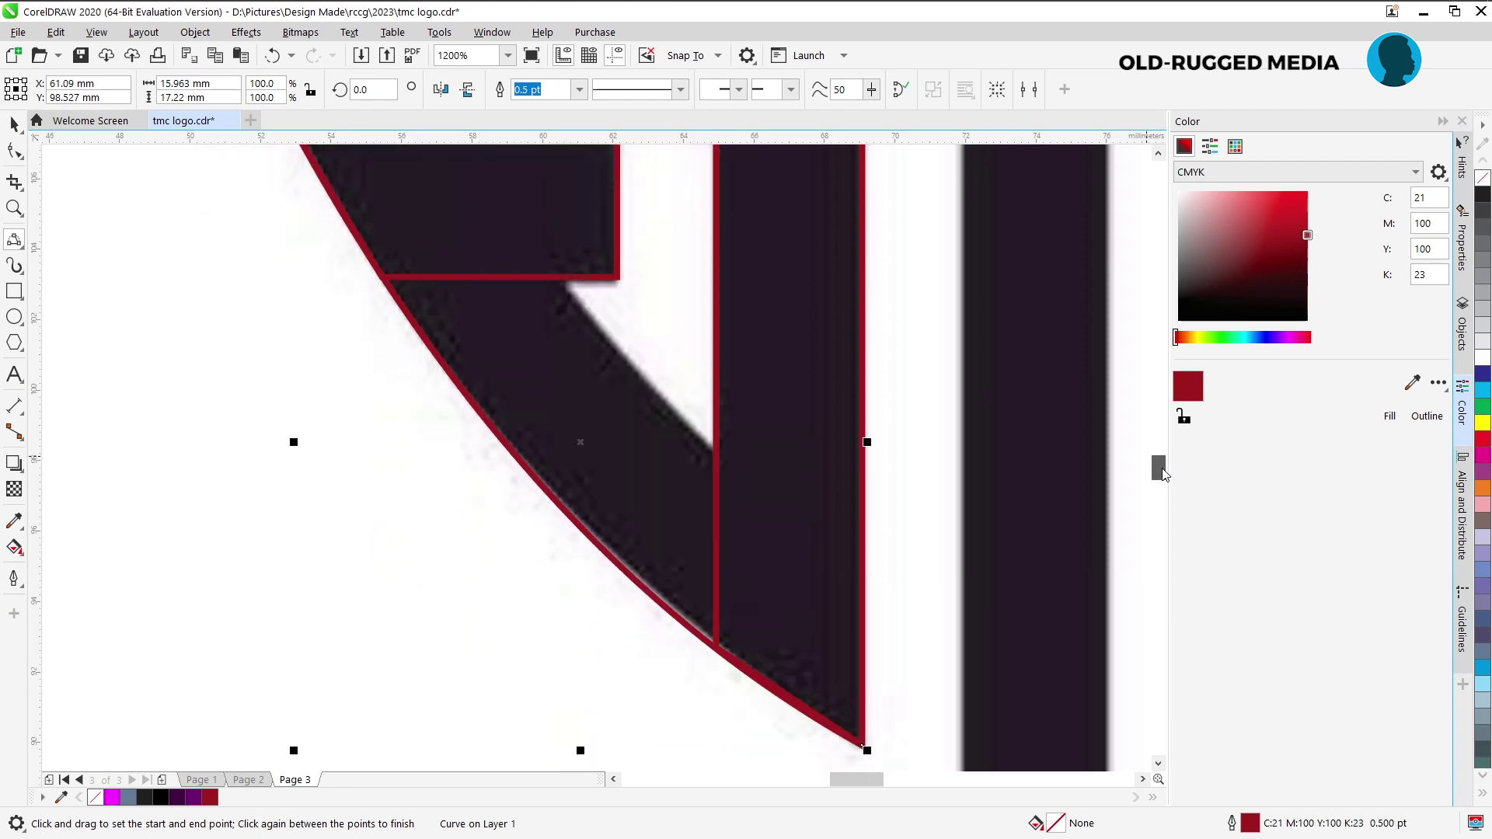
left_click_drag(565, 278, 713, 450)
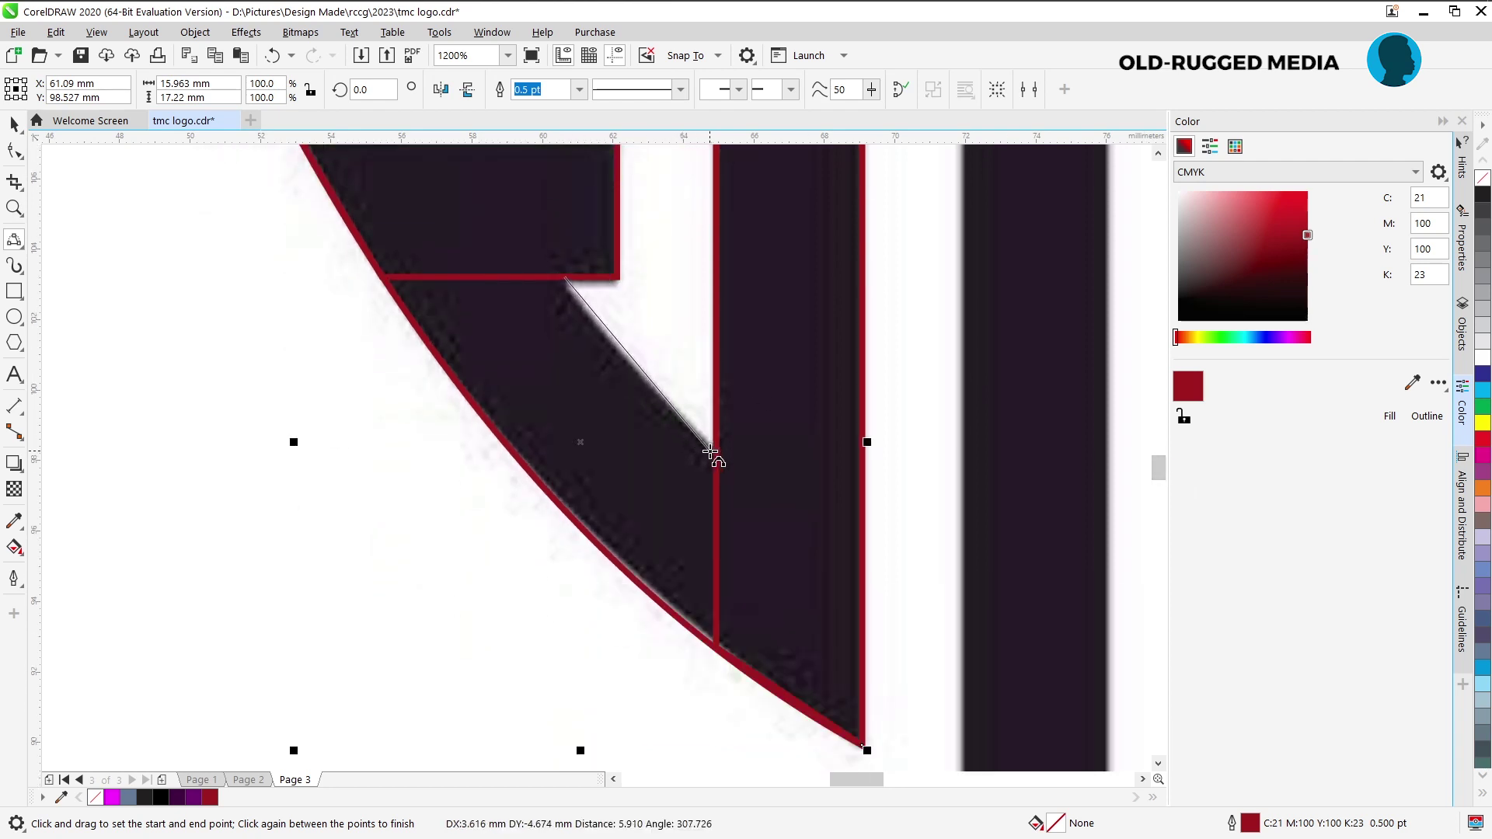
left_click(618, 351)
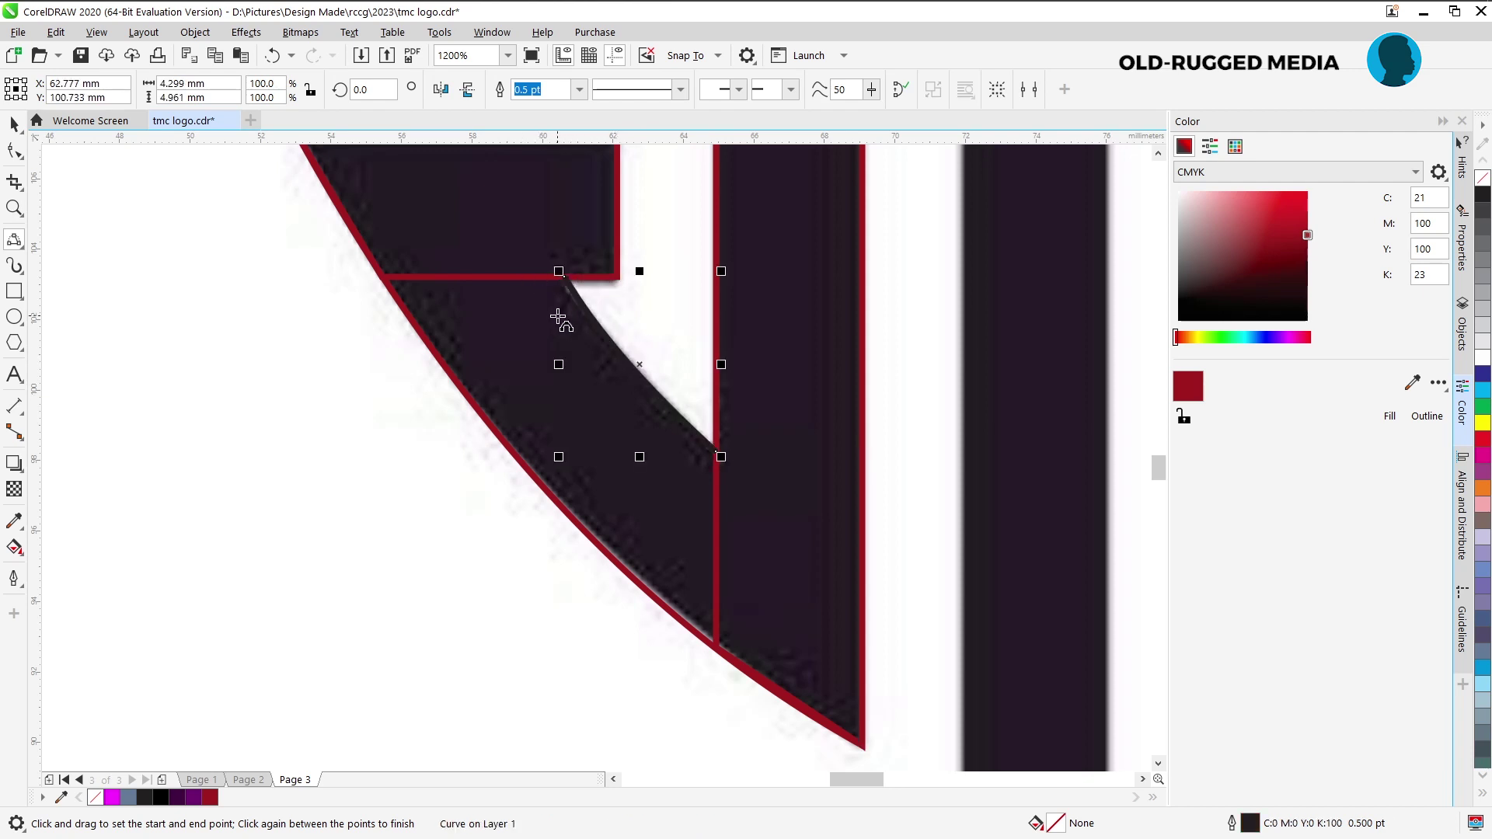
key("ctrl+z")
Extend the outer curve from its bottom tip straight to the vertical bar's left side, and curve it along the inner edge to the hook bar.
key("space")
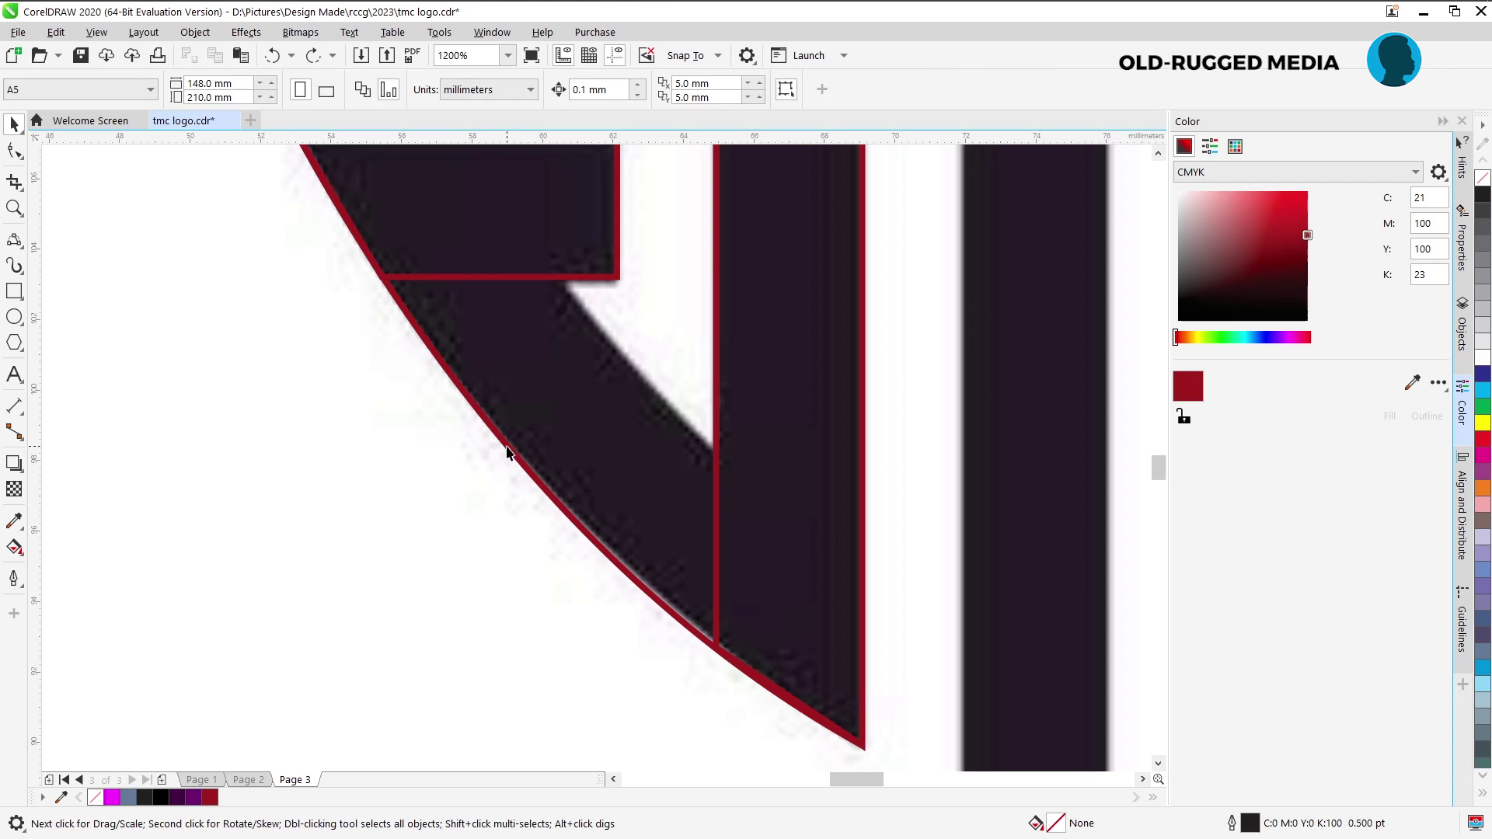
key("ctrl+shift+z")
key("space")
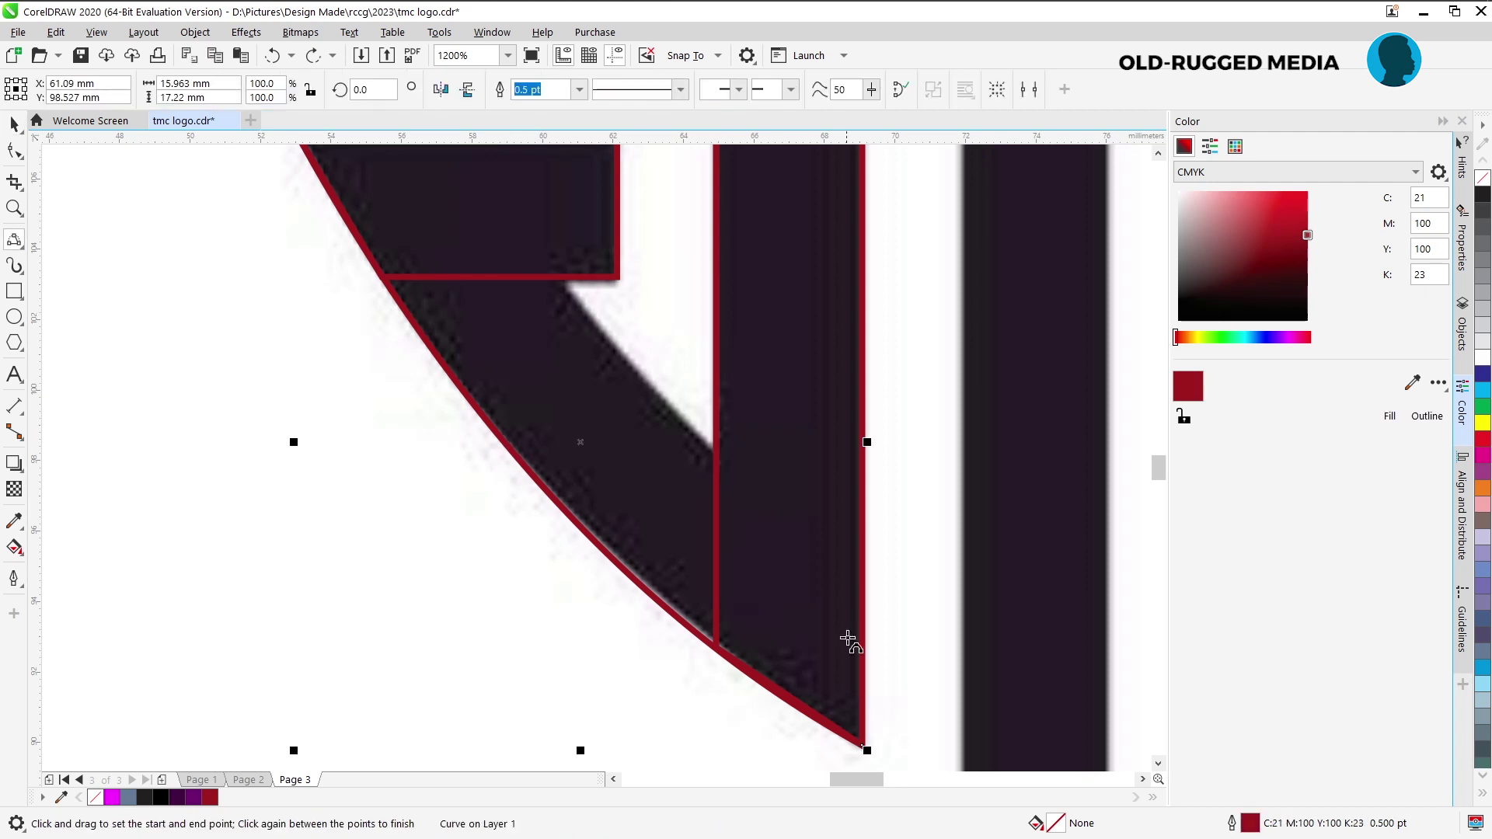
left_click_drag(863, 745, 563, 277)
left_click(714, 451)
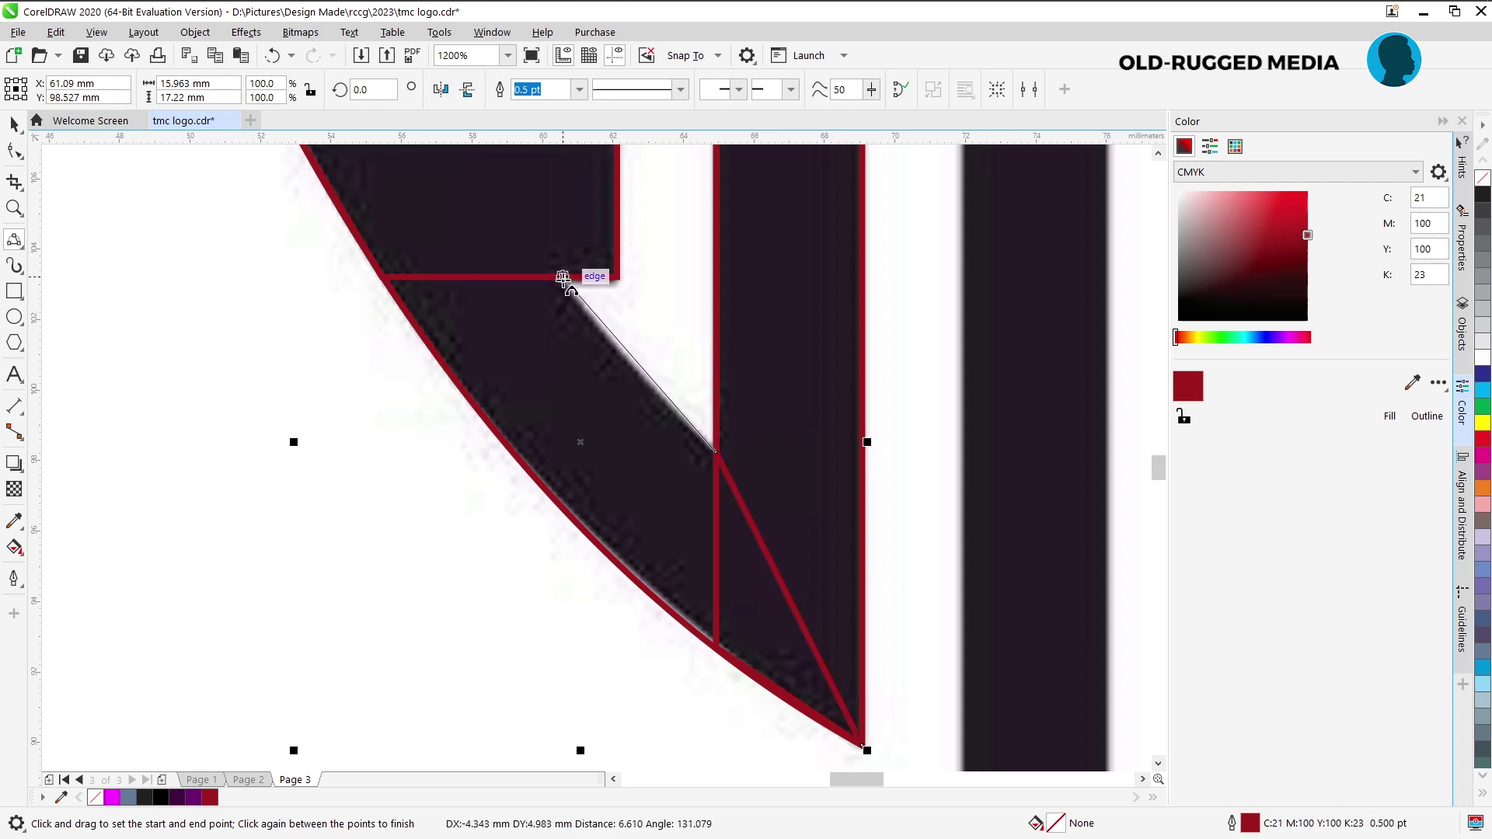
left_click(633, 370)
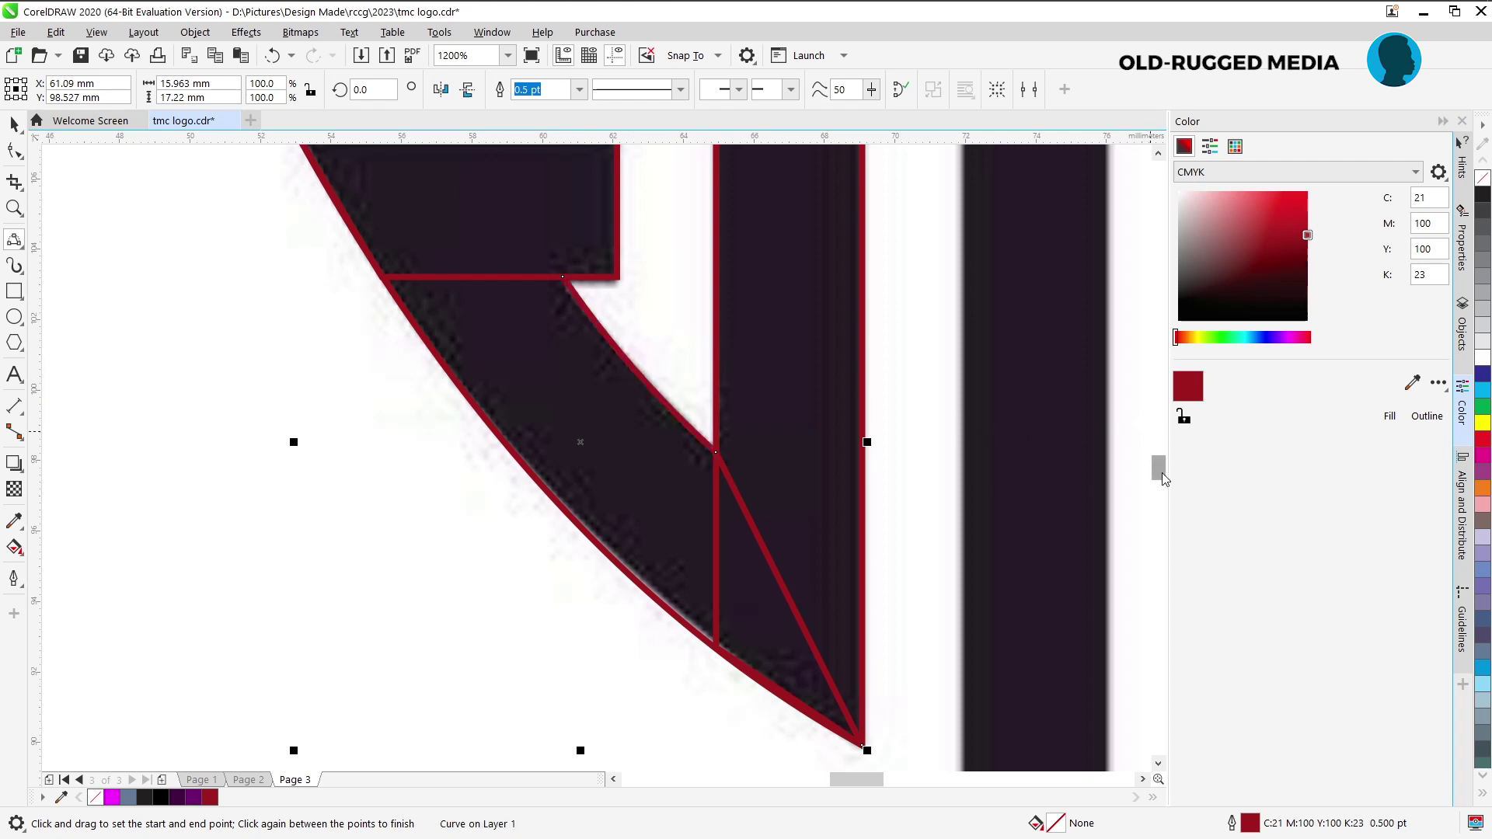
Join the inner curve's upper end to the outer curve's start at the hook bar's top-left corner with a straight 3-point curve segment.
scroll(1159, 470, "up", 1)
scroll(1158, 475, "up", 2)
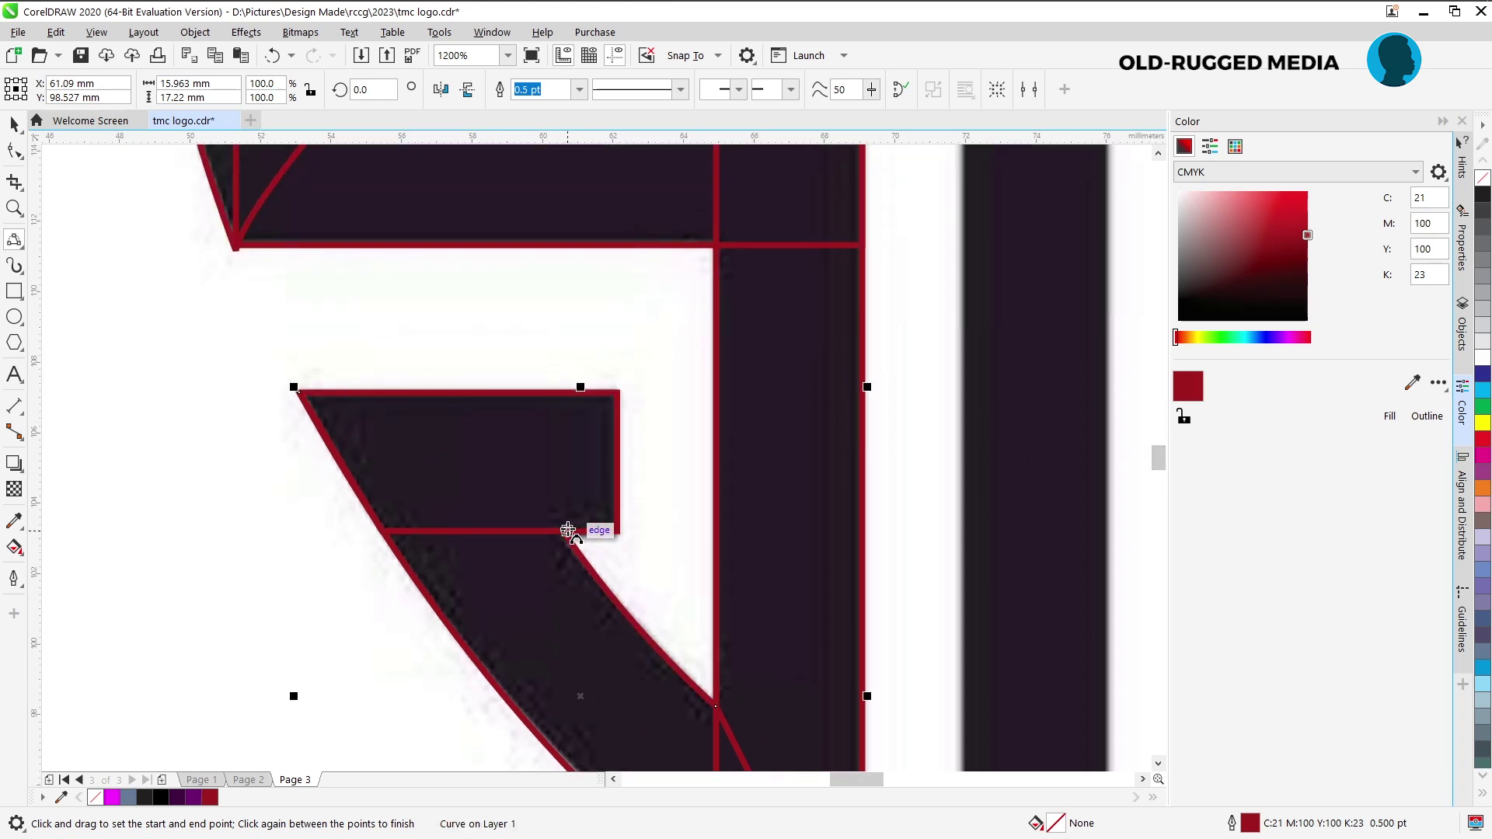
left_click_drag(567, 532, 299, 393)
left_click(481, 479)
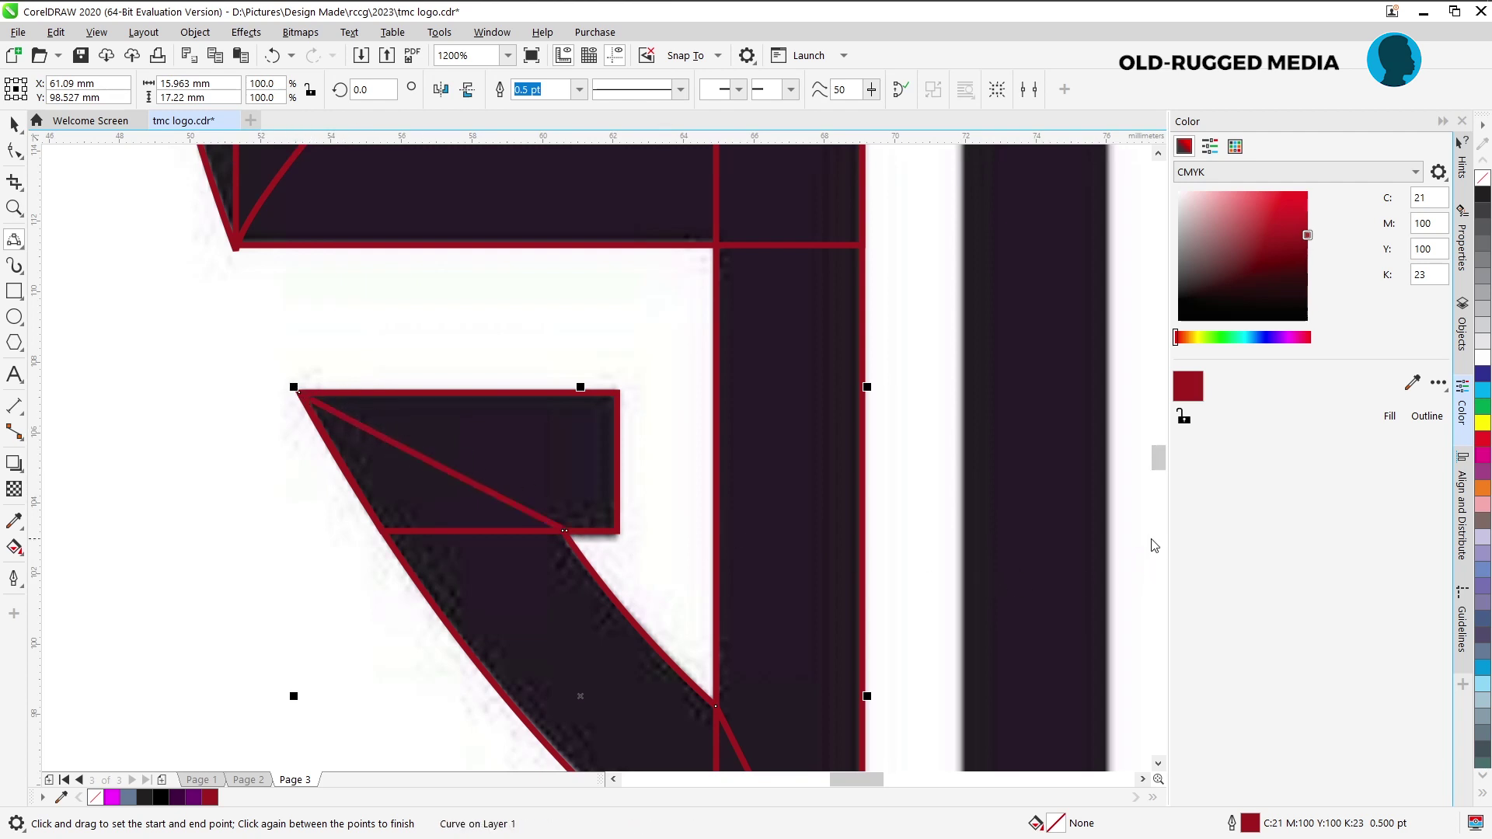
Apply the dark red fill C21 M100 Y100 K23 to the curved lower piece.
scroll(1160, 476, "down", 3)
key("space")
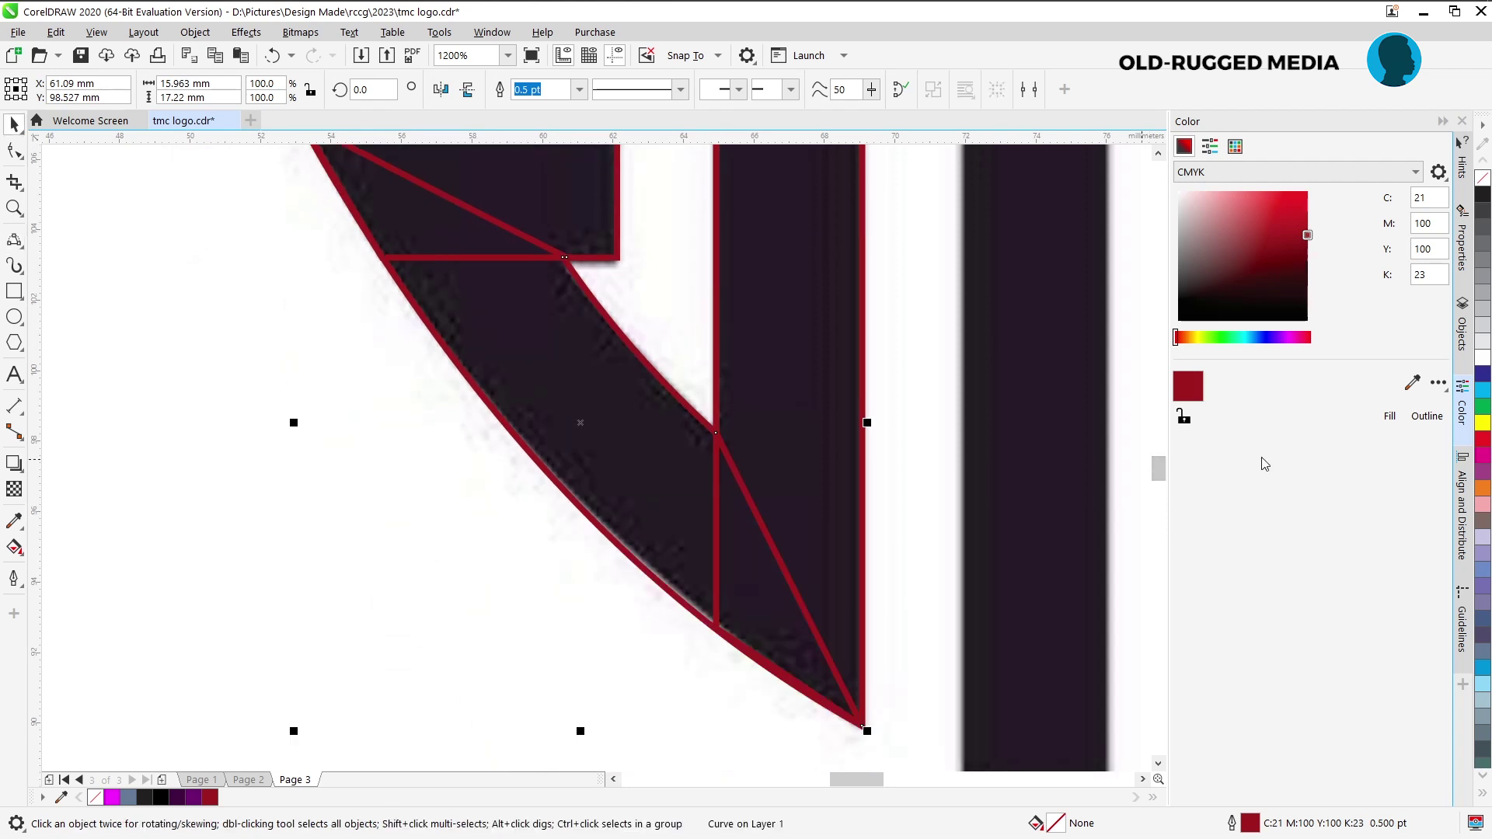
left_click(1390, 416)
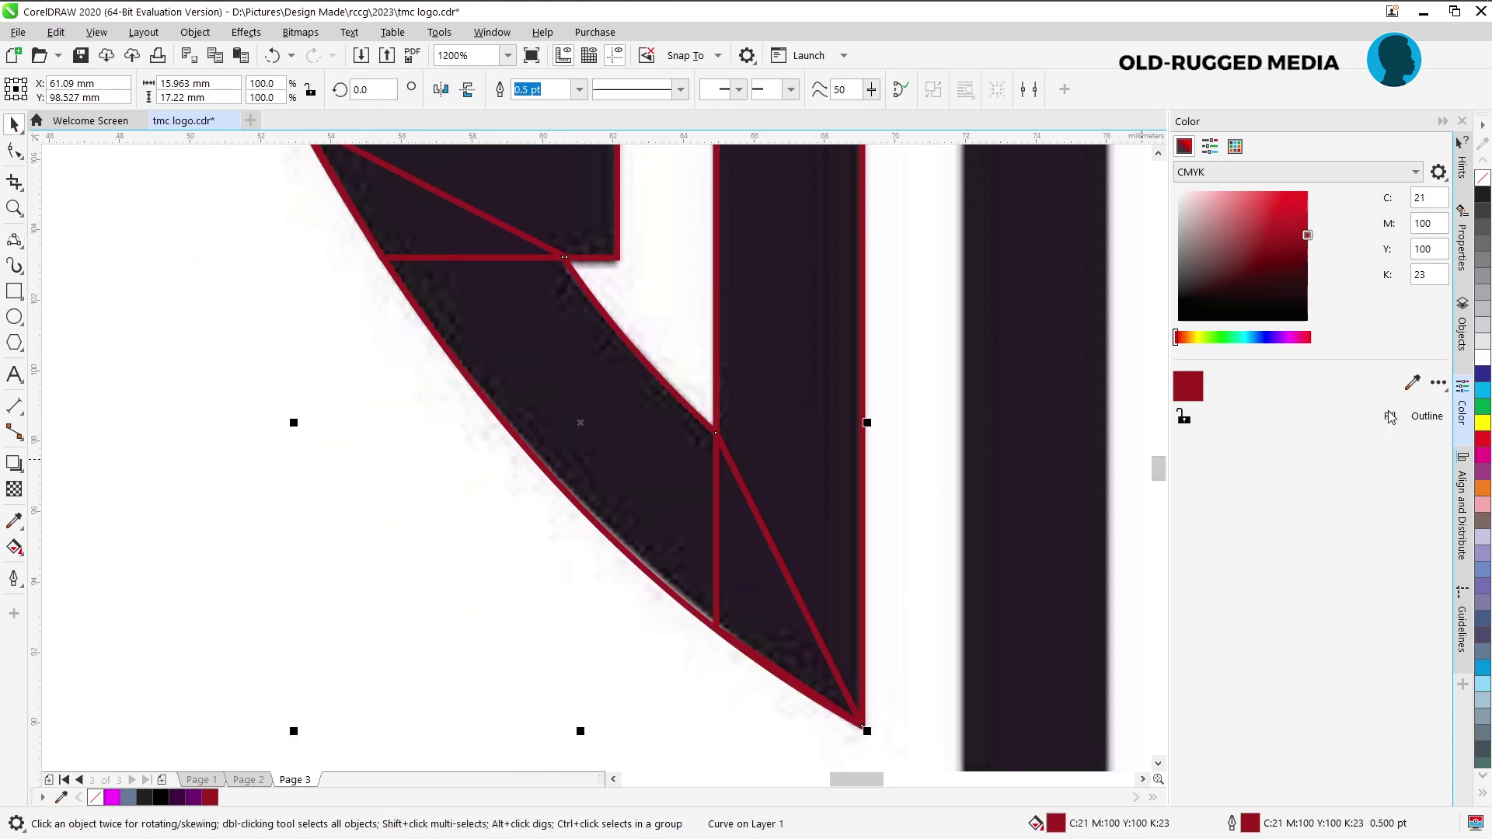
key("space")
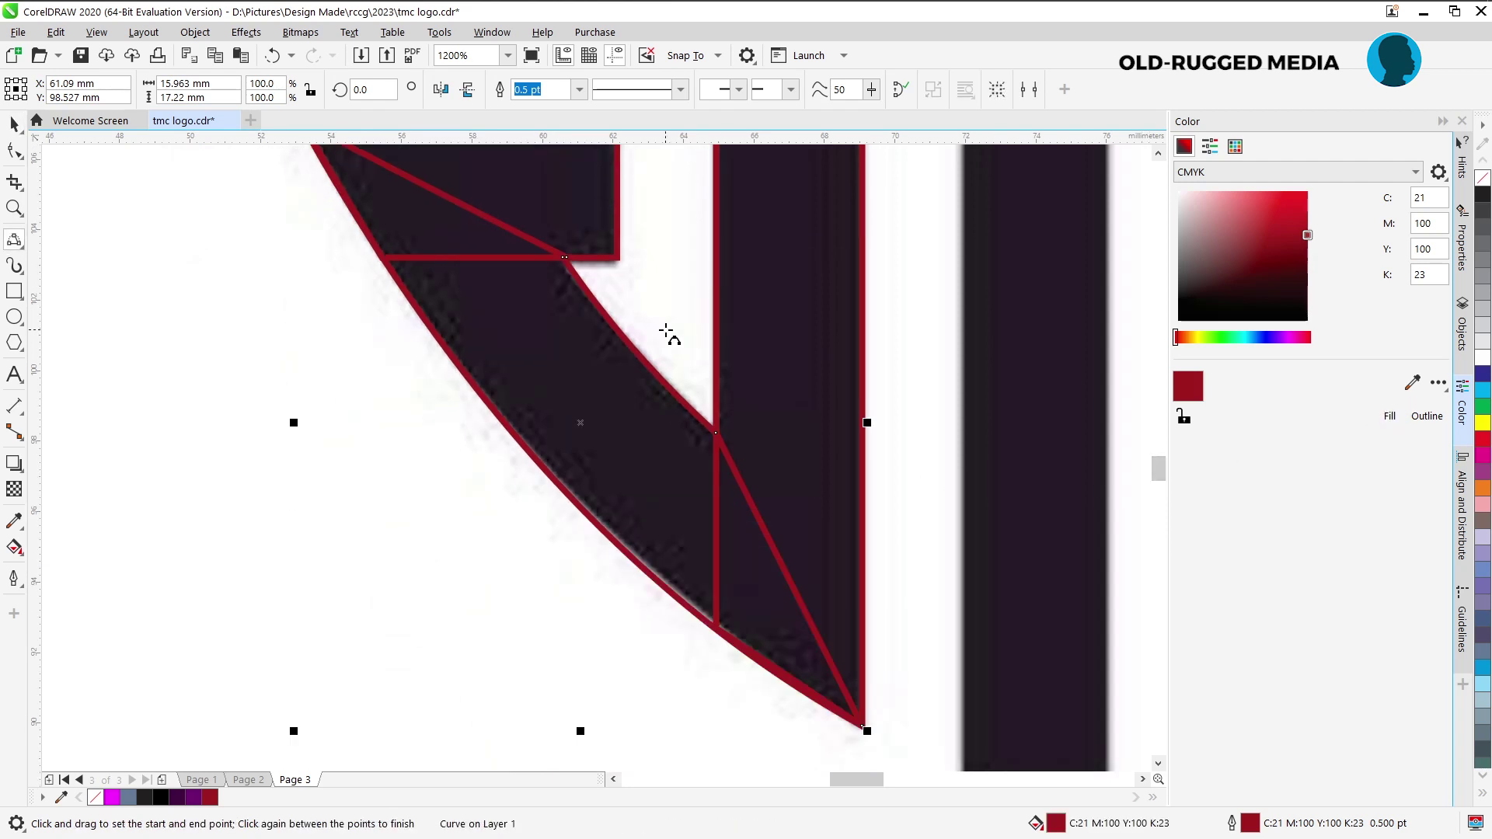
key("space")
Move the curved lower piece off the logo to inspect its outline, and undo the move.
left_click_drag(1163, 469, 1162, 456)
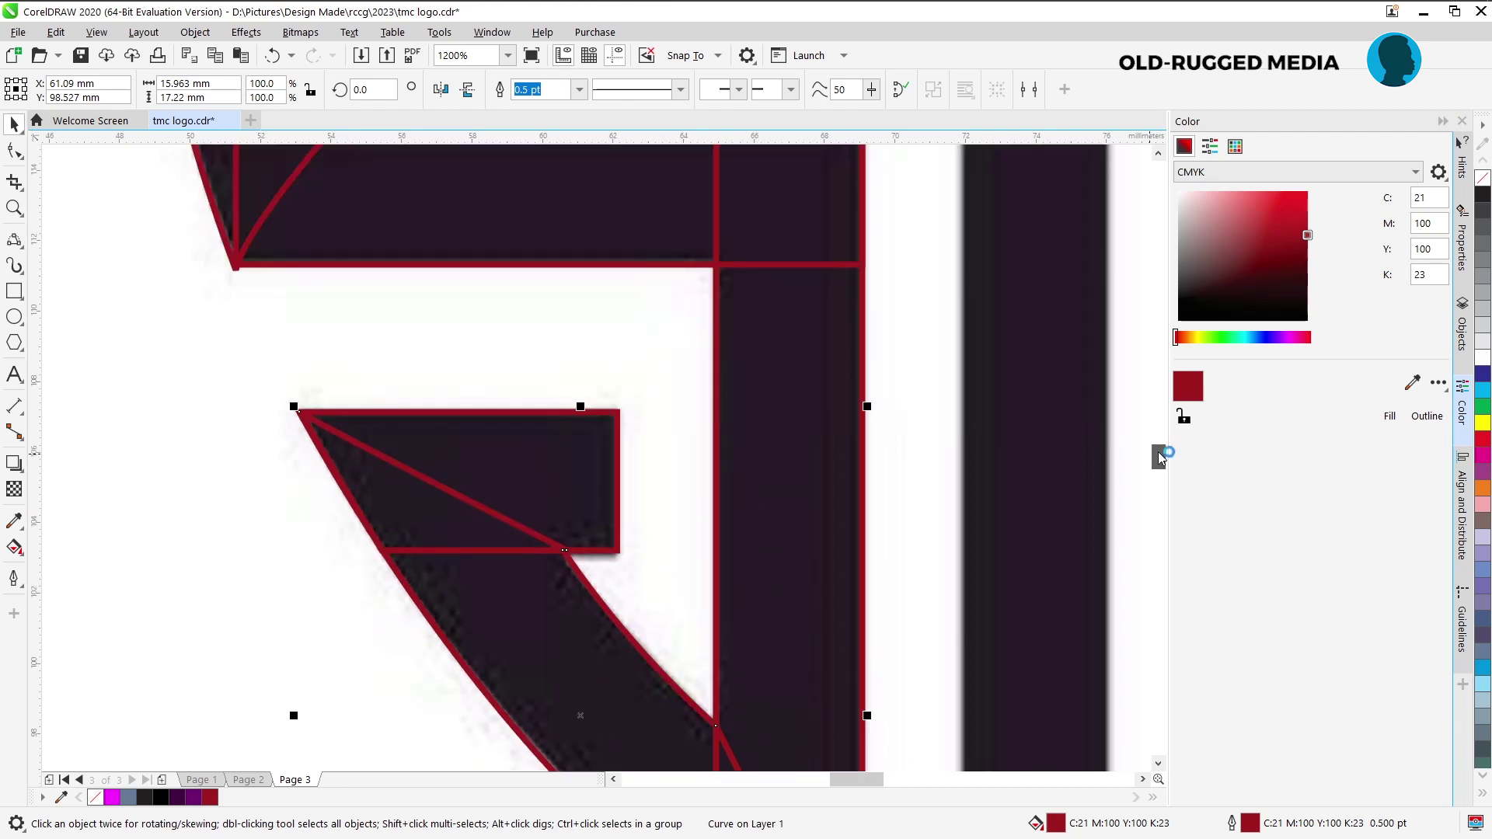
left_click(187, 428)
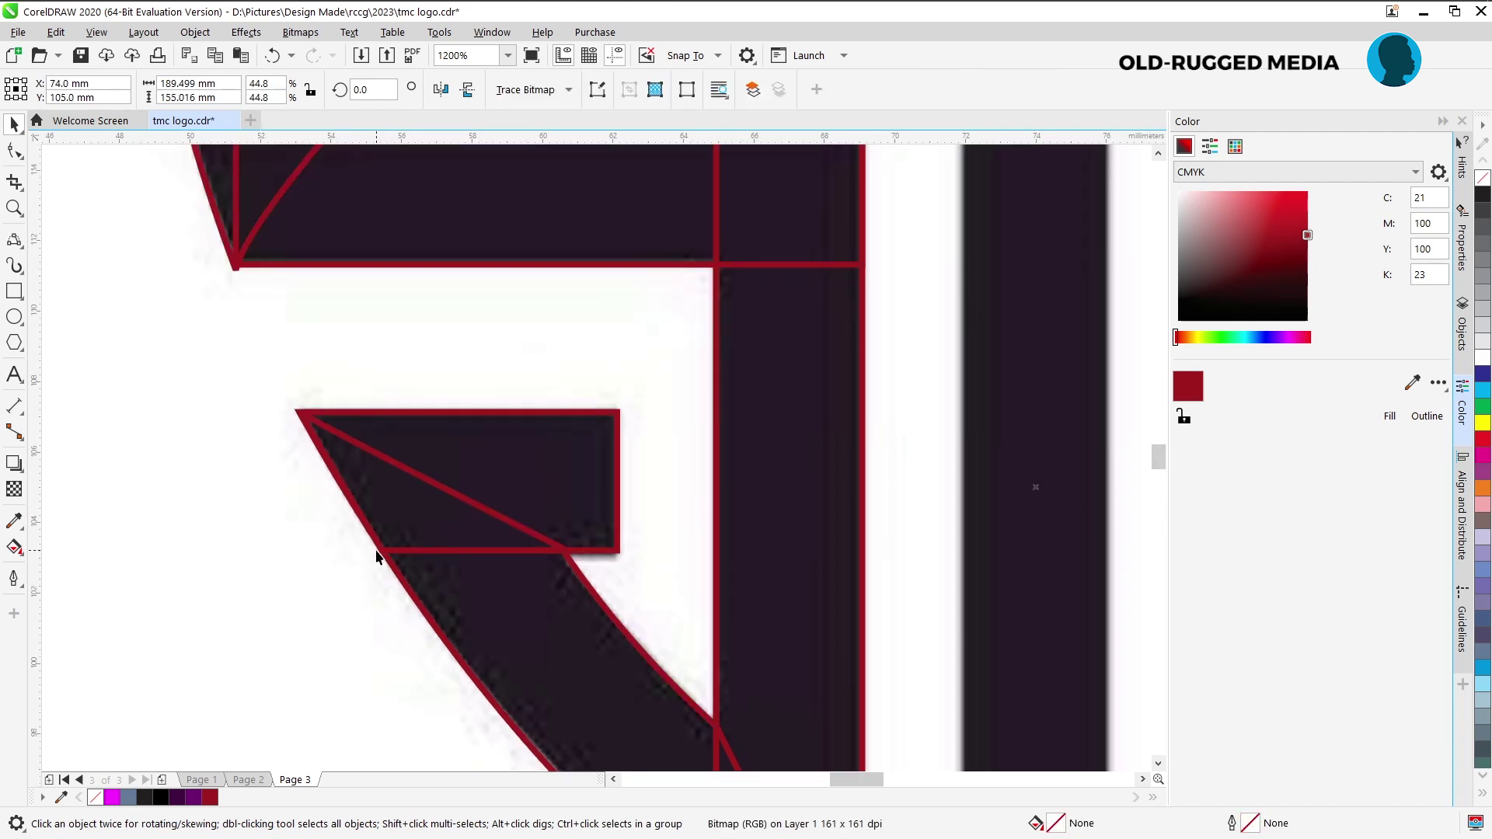
left_click_drag(376, 556, 135, 536)
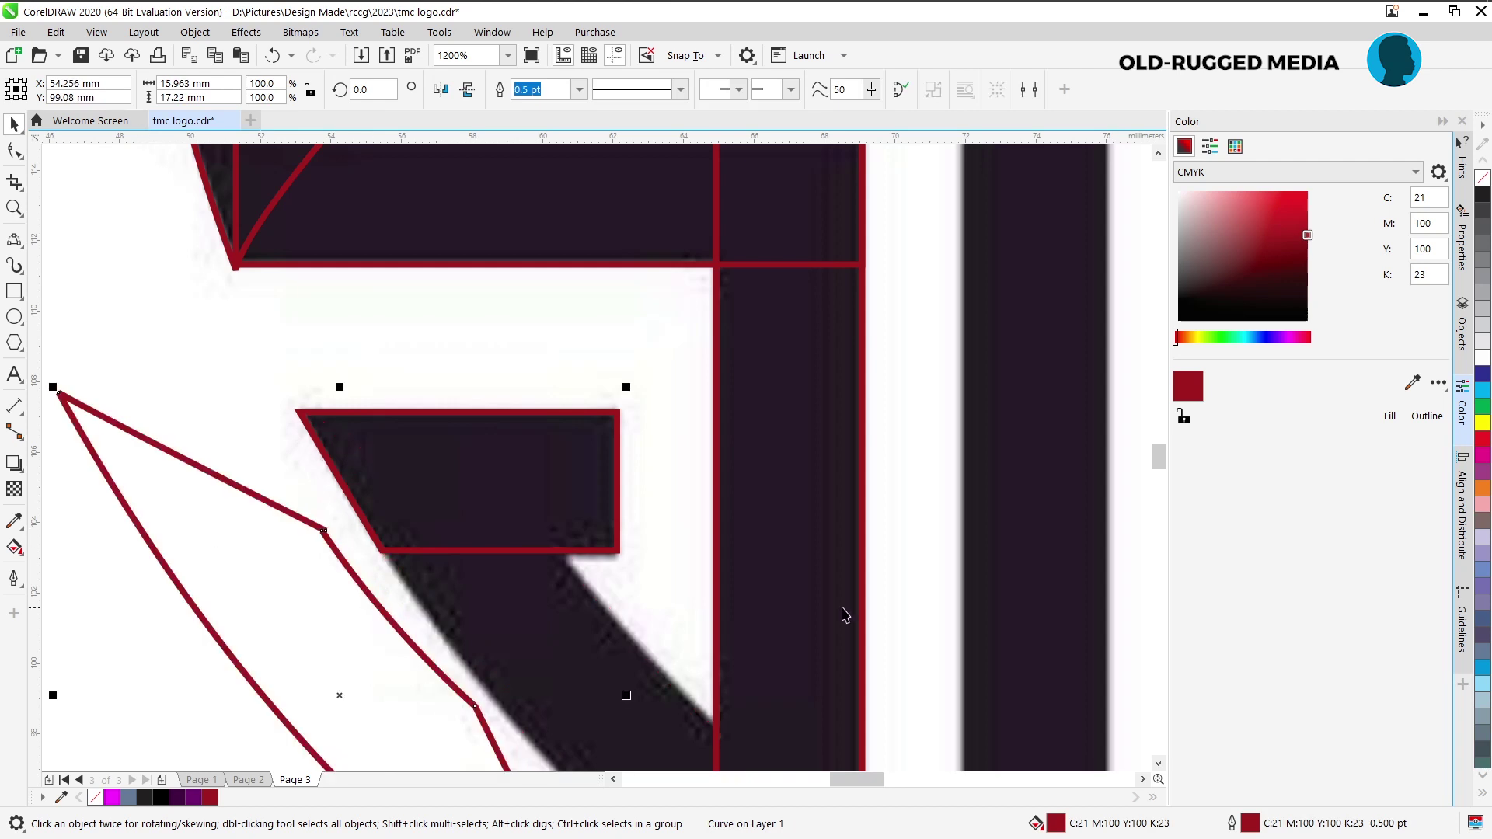
left_click_drag(1158, 459, 1157, 475)
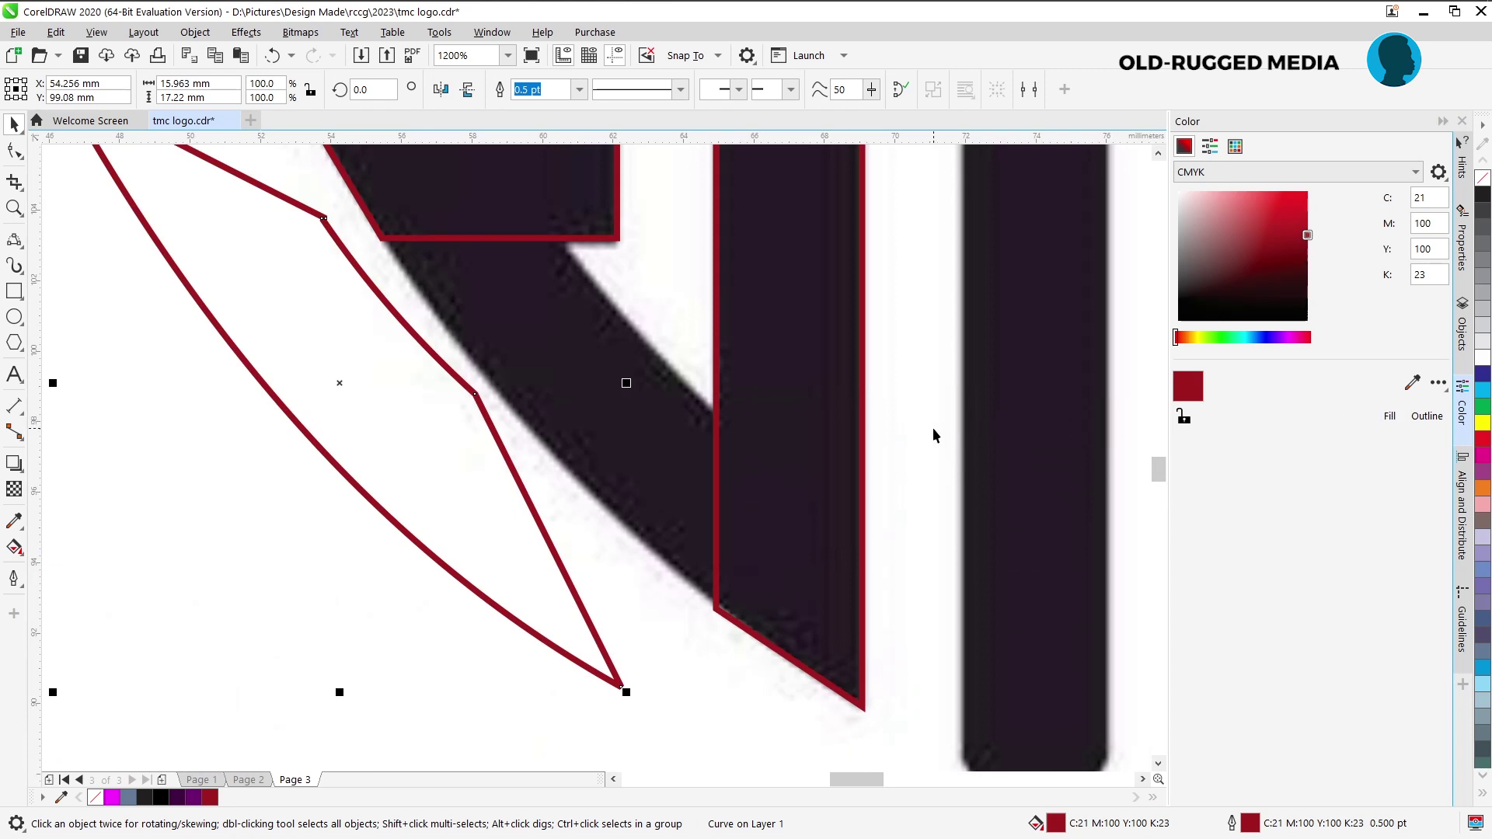
key("ctrl+z")
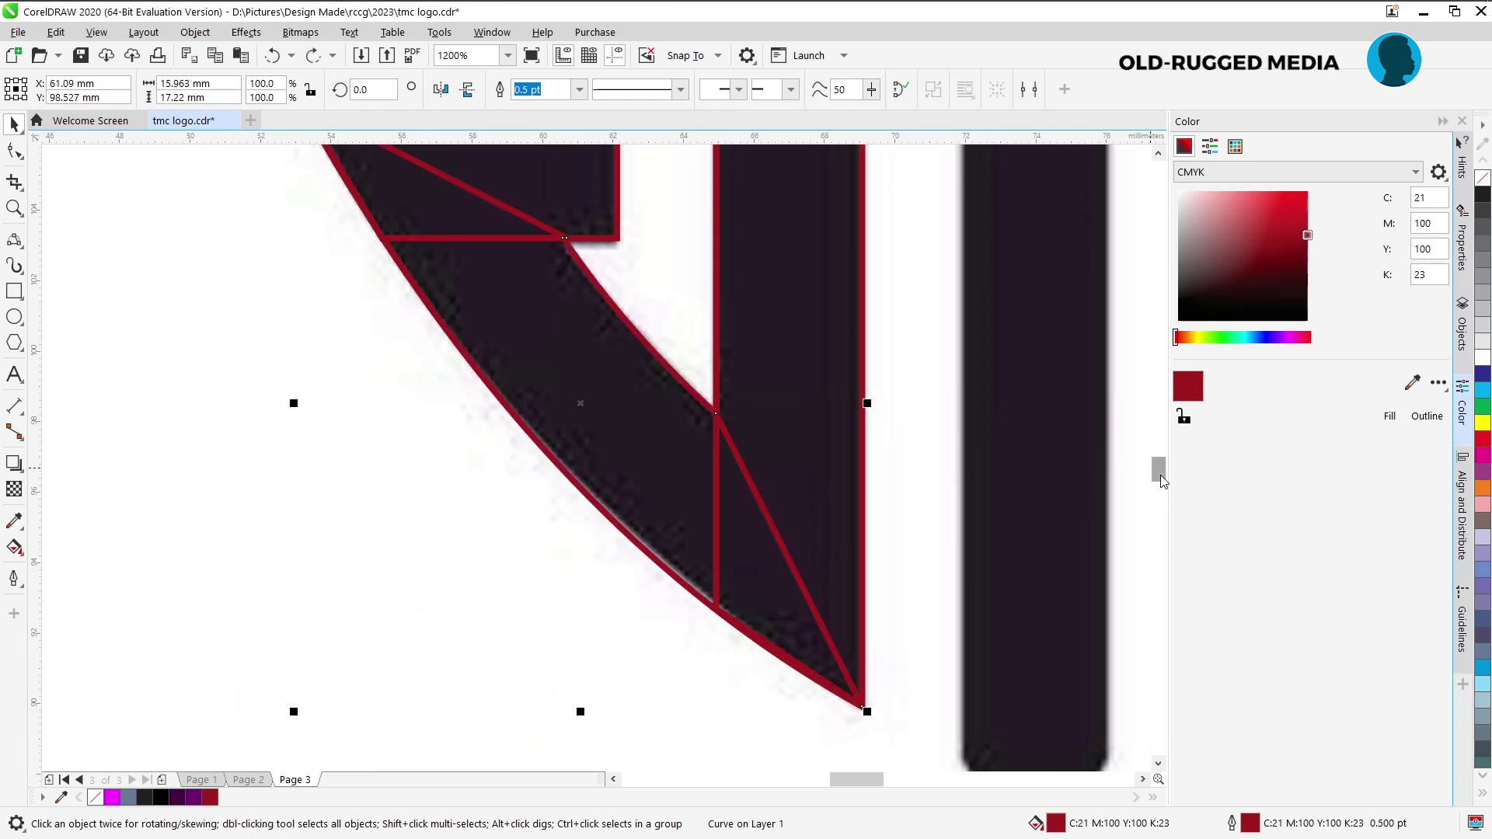
left_click_drag(1160, 475, 1158, 408)
scroll(556, 447, "down", 2)
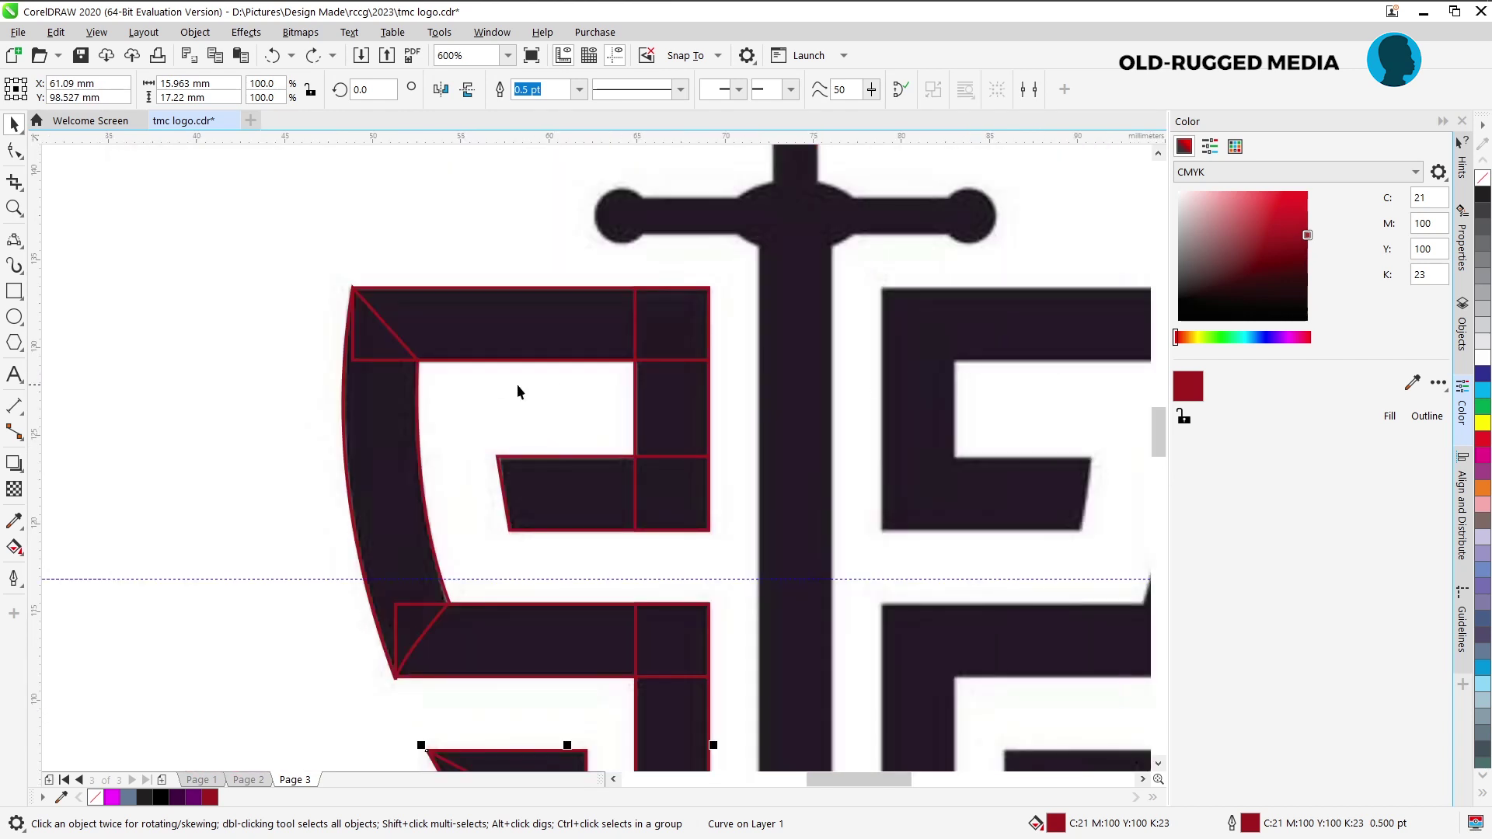
scroll(520, 389, "down", 1)
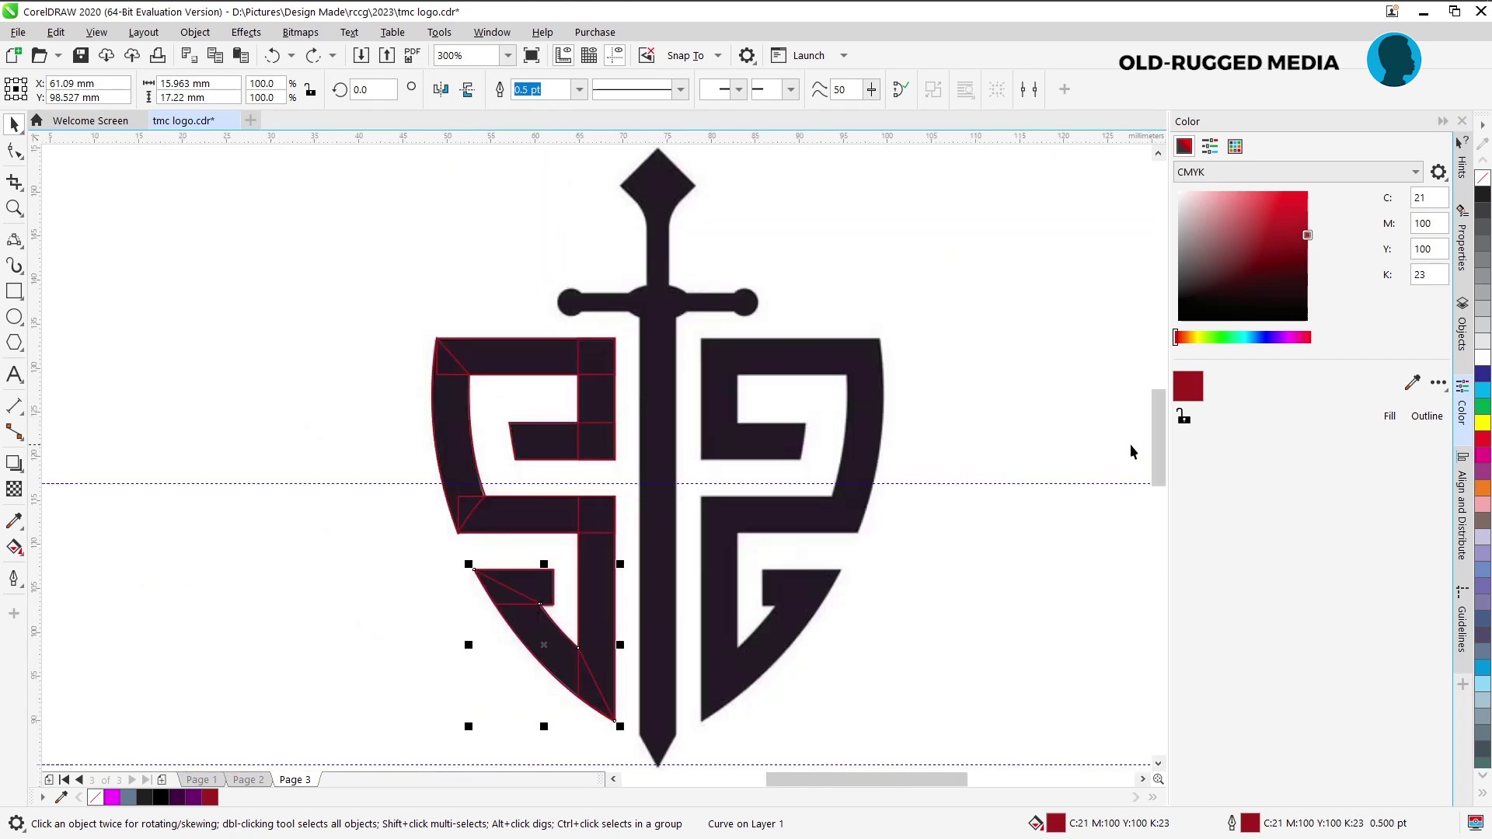
left_click(355, 317)
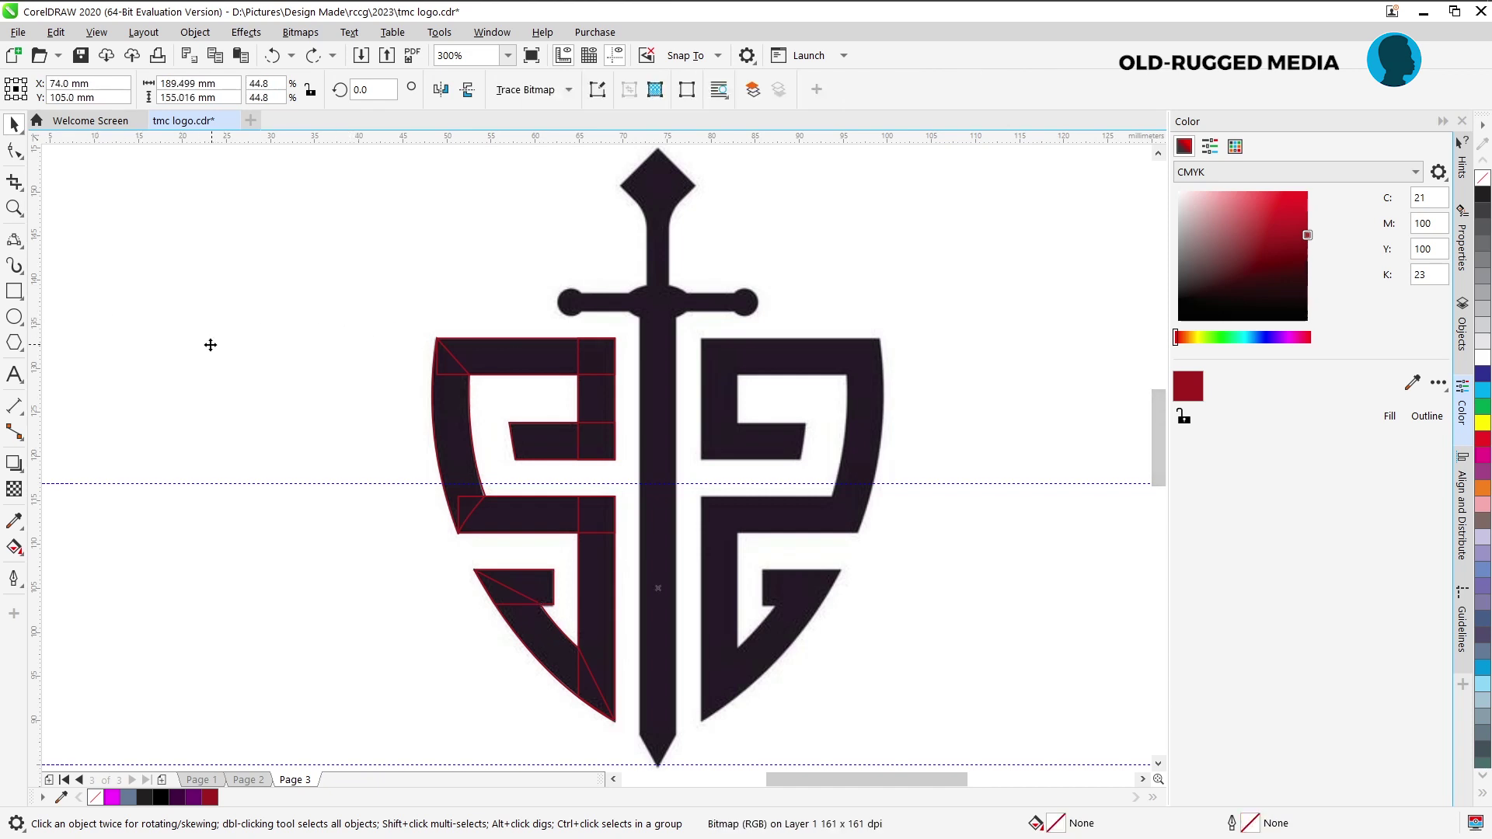
Create a boundary around all eight shapes of the shield's left half and move the boundary curve left to about X 21.7 mm.
left_click_drag(925, 779, 881, 779)
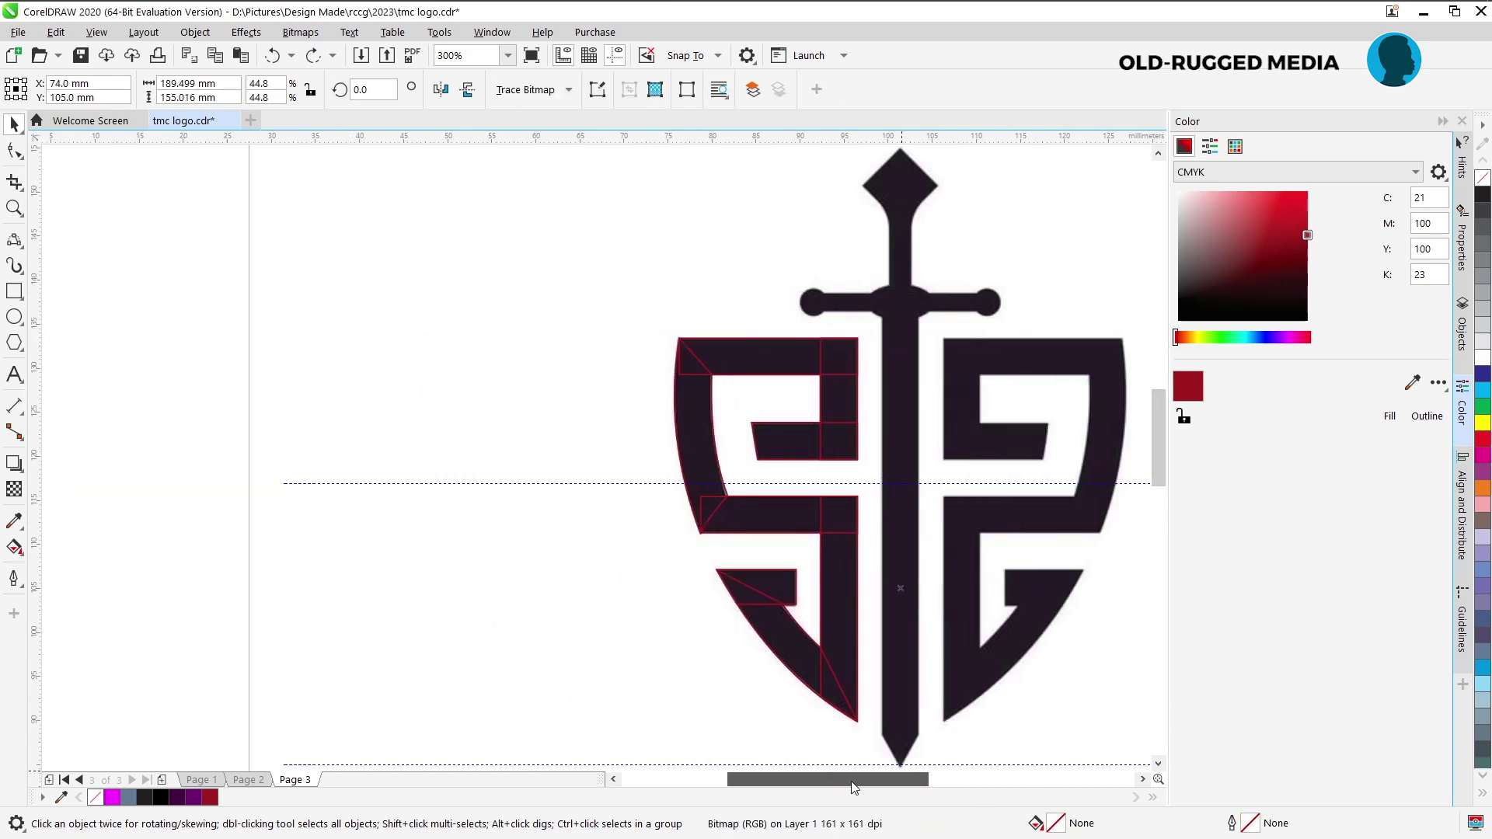
left_click(49, 390)
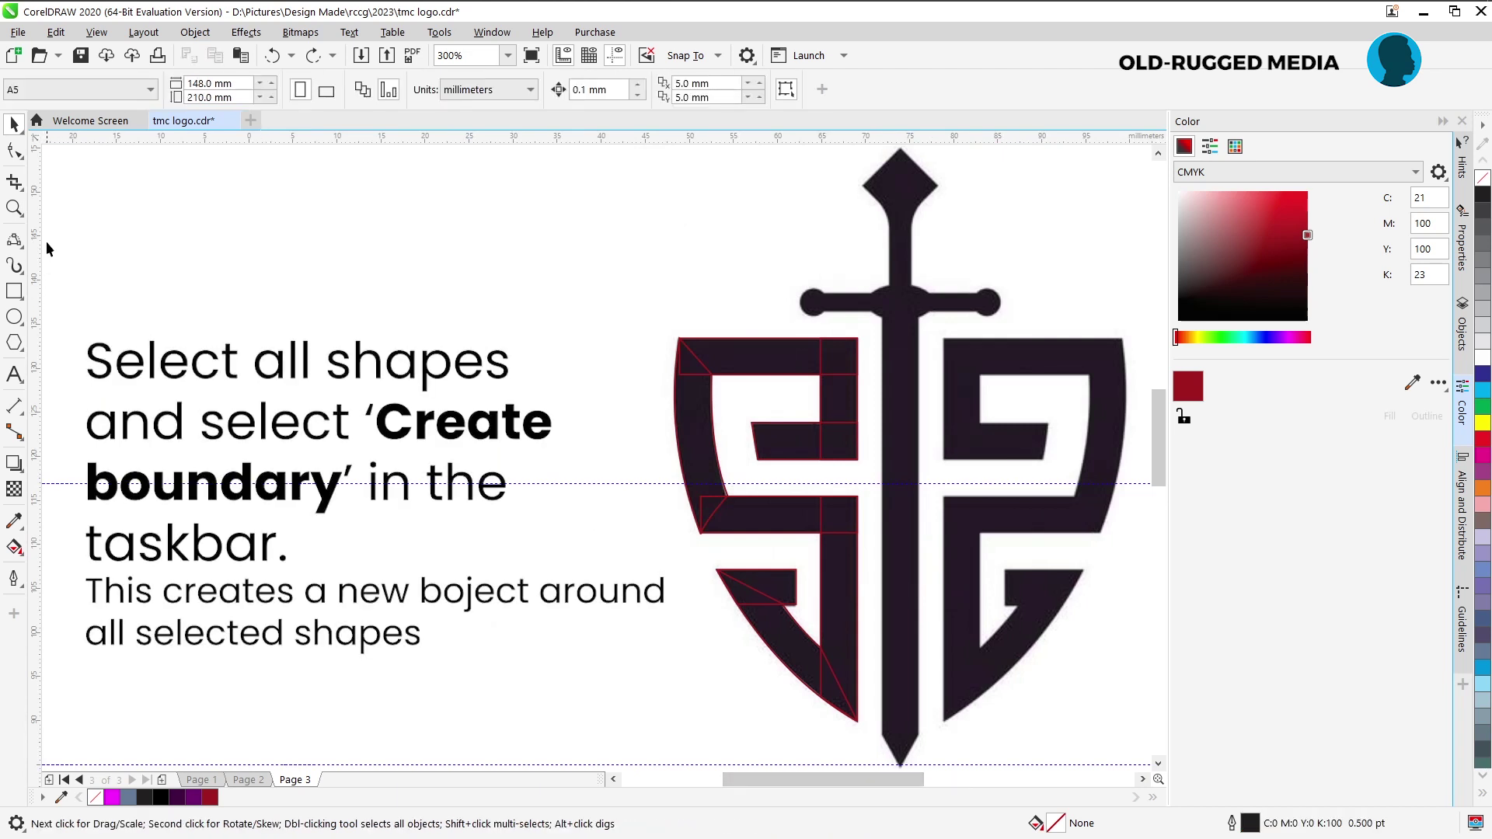
left_click_drag(47, 240, 888, 747)
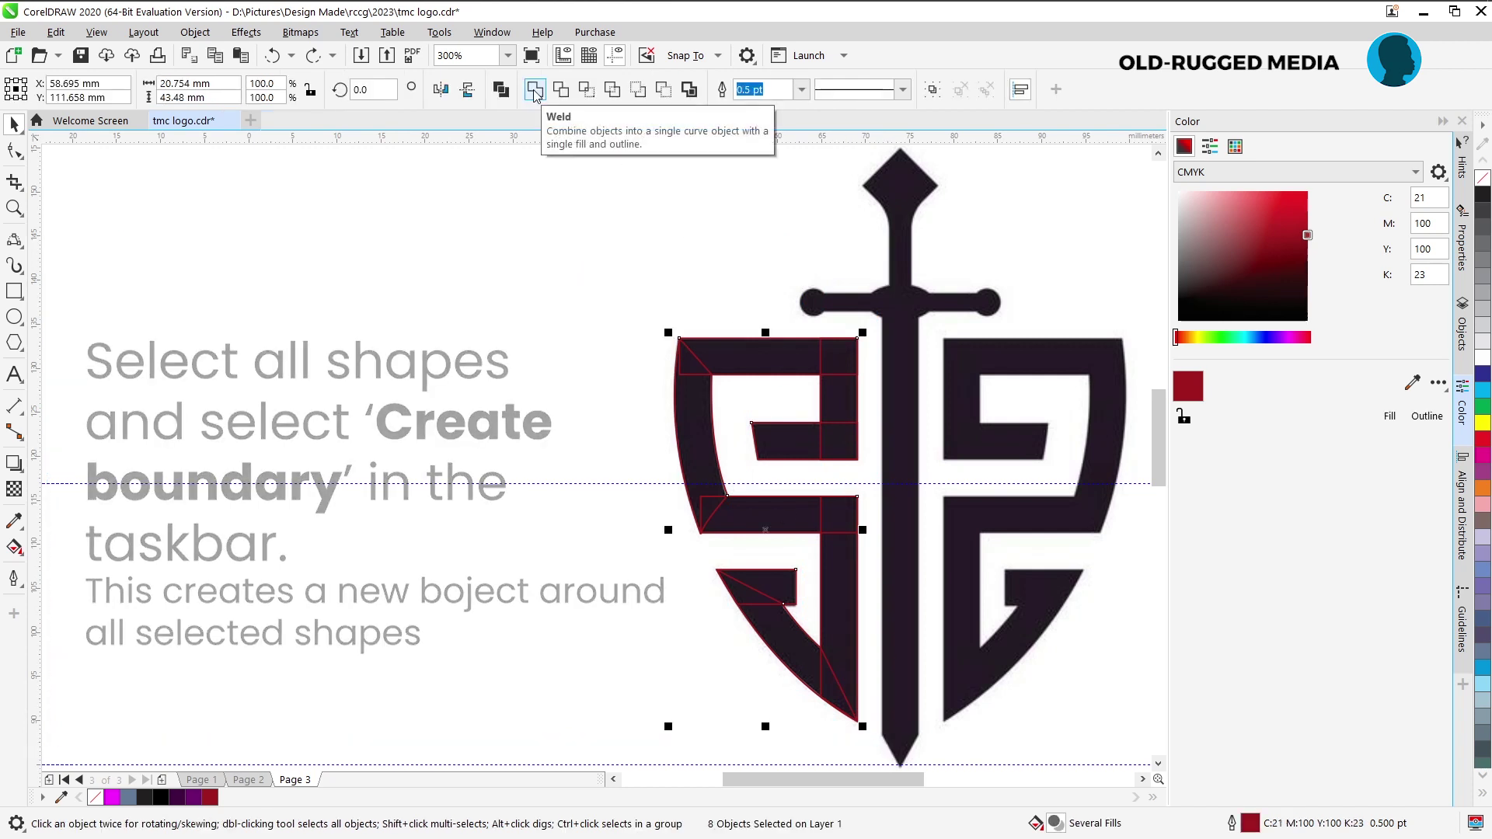
left_click(689, 91)
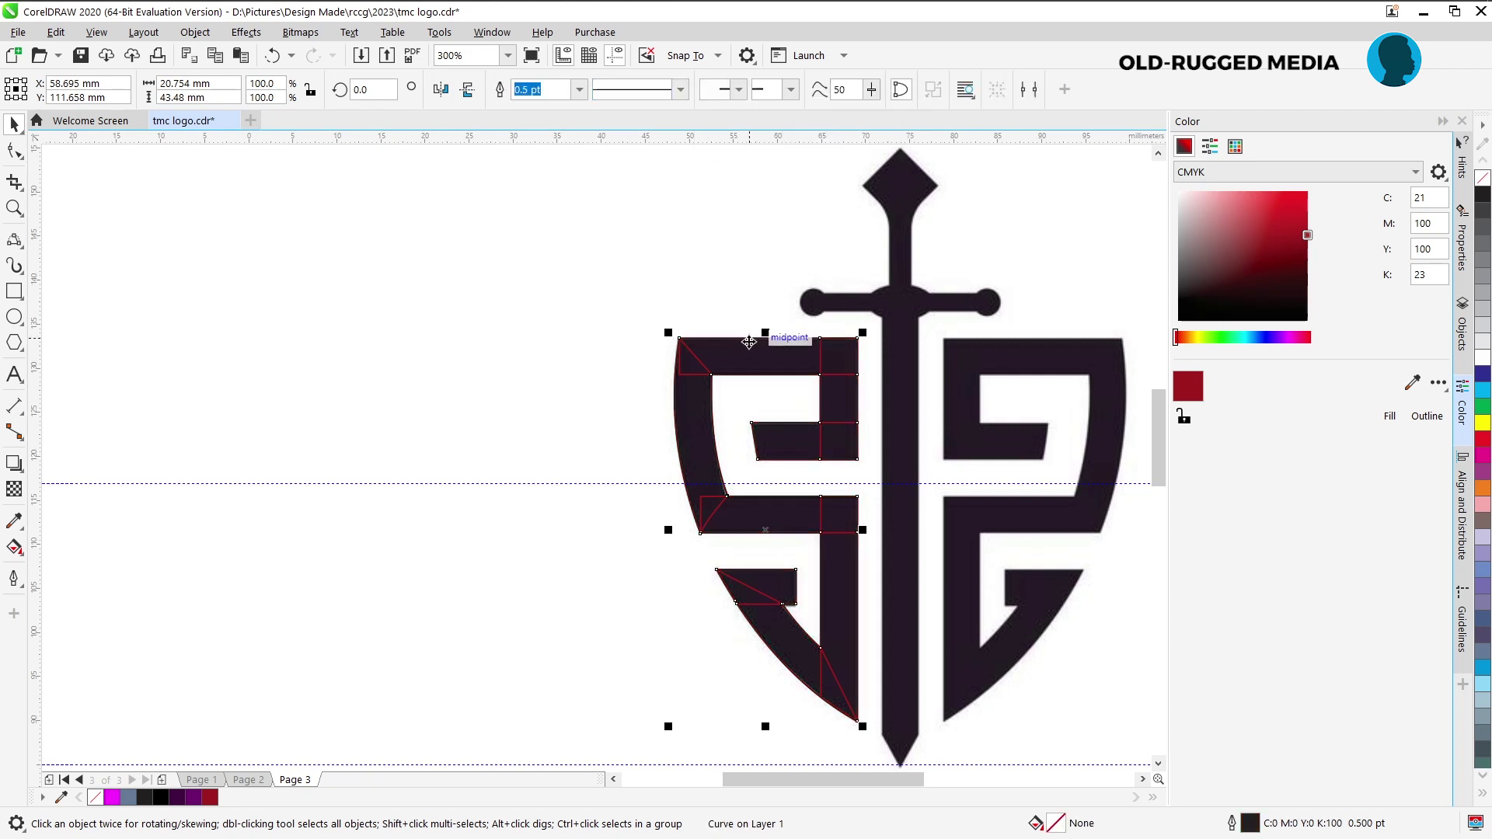
left_click_drag(749, 339, 424, 339)
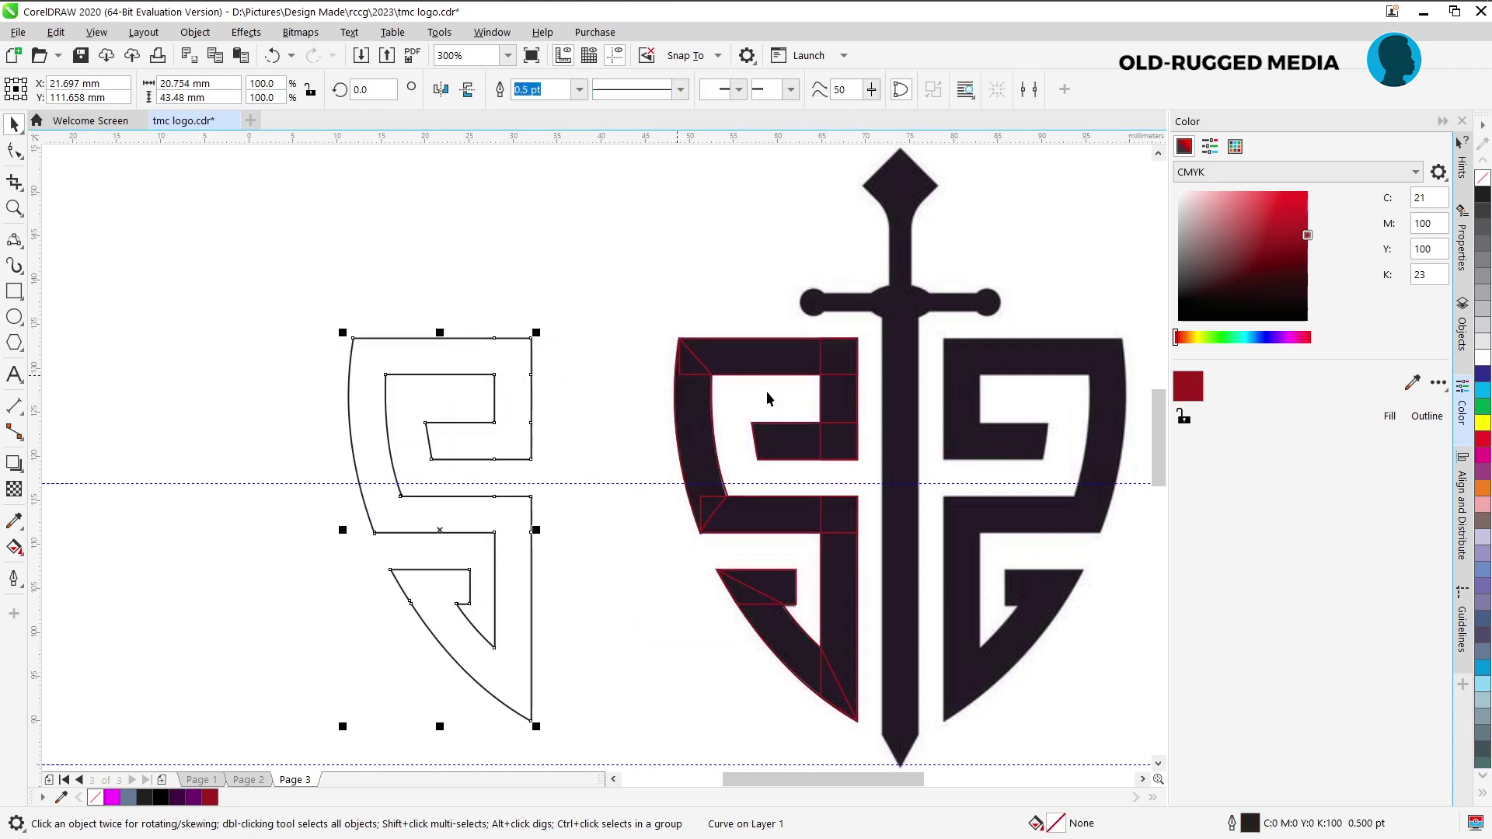
Fill the boundary curve with dark red C21 M100 Y100 K23 and duplicate it as a horizontal mirror image directly against its right edge.
left_click(1390, 408)
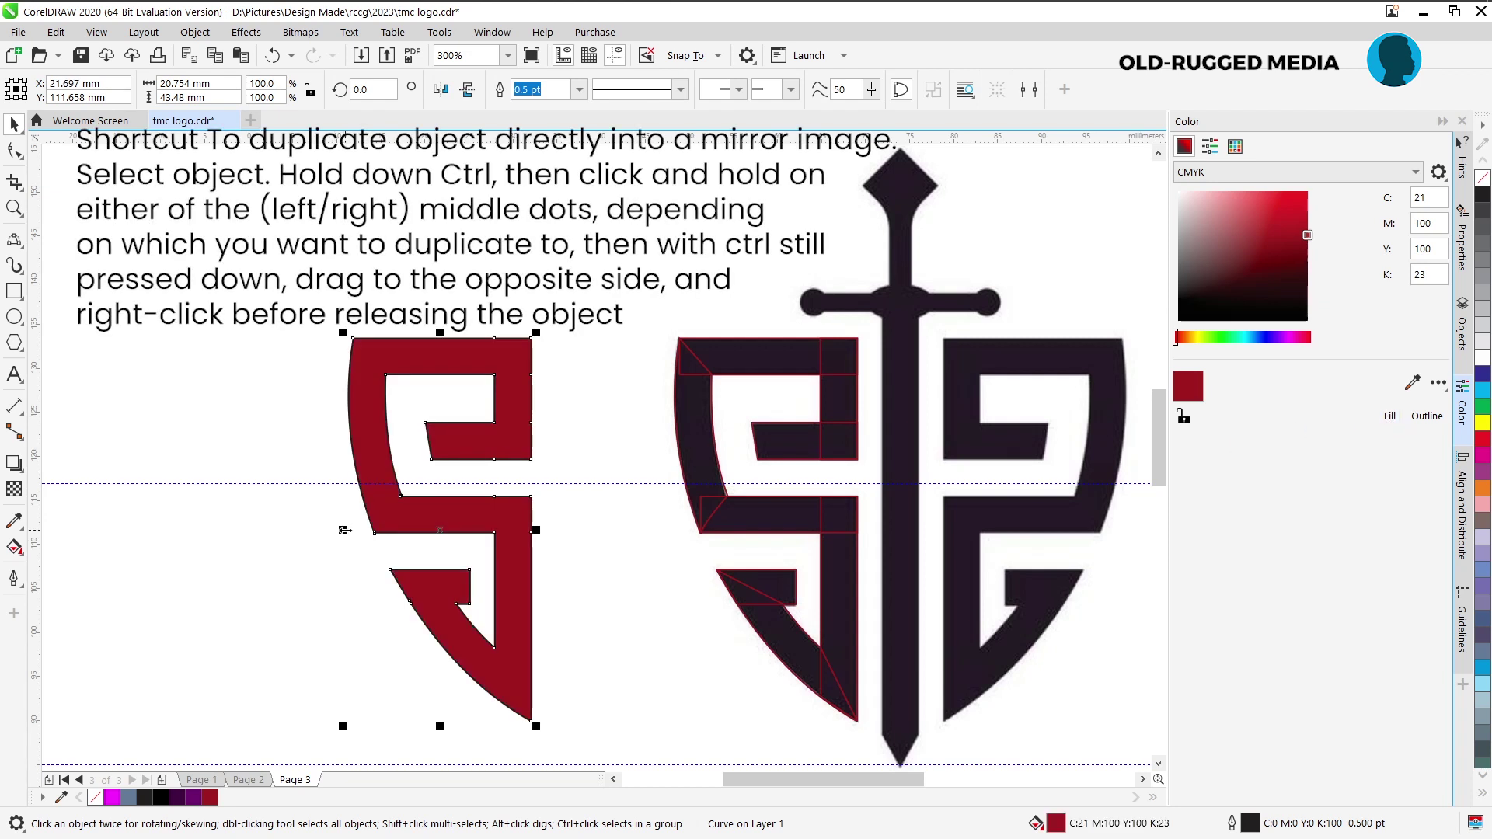
left_click_drag(344, 530, 585, 547)
right_click(585, 547)
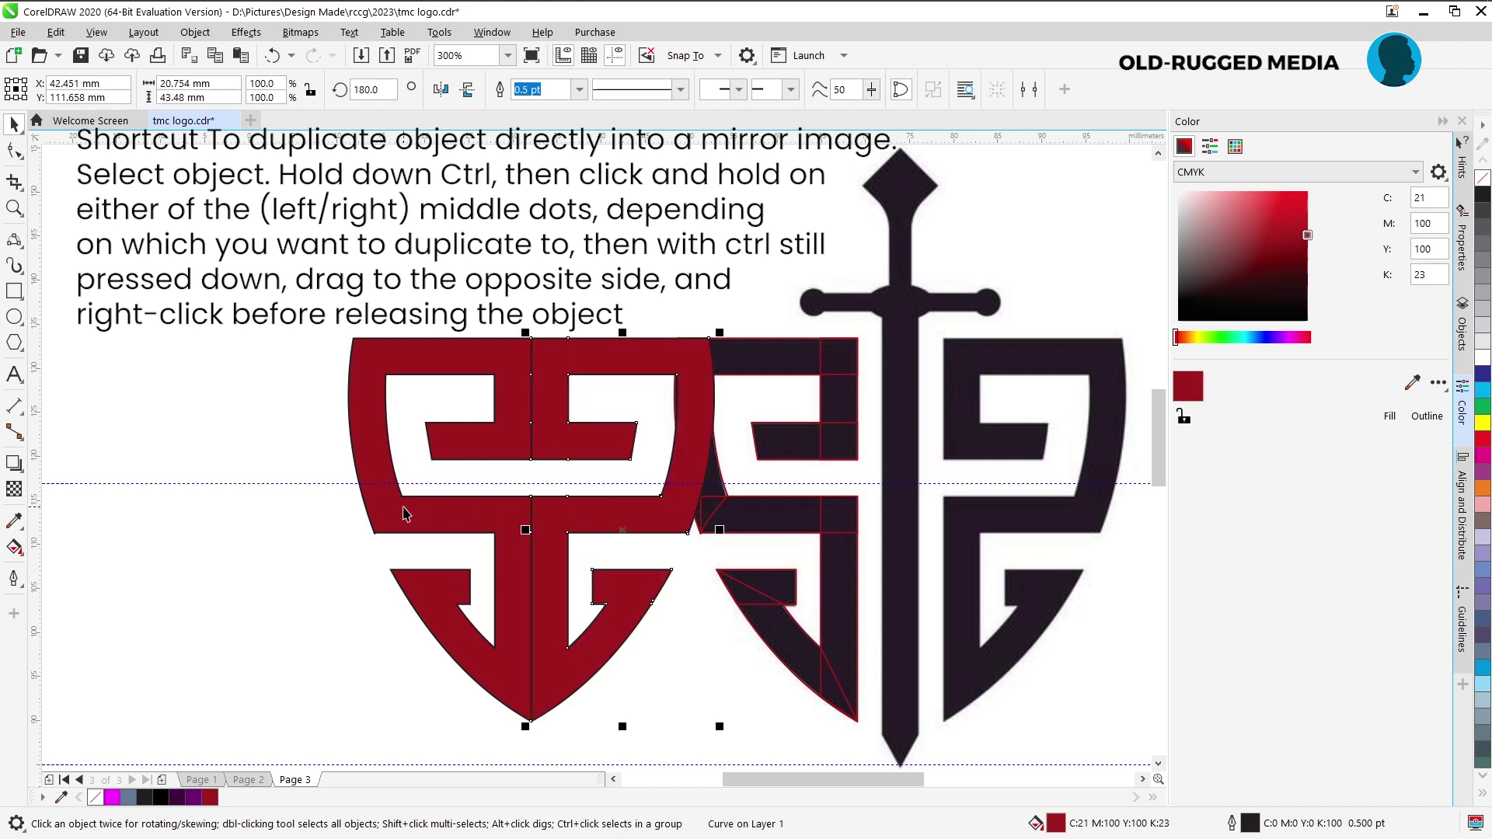
Move the left half to about X 14.9 mm to open a central gap, and move both halves together left, clear of the bitmap.
left_click_drag(403, 513, 342, 498)
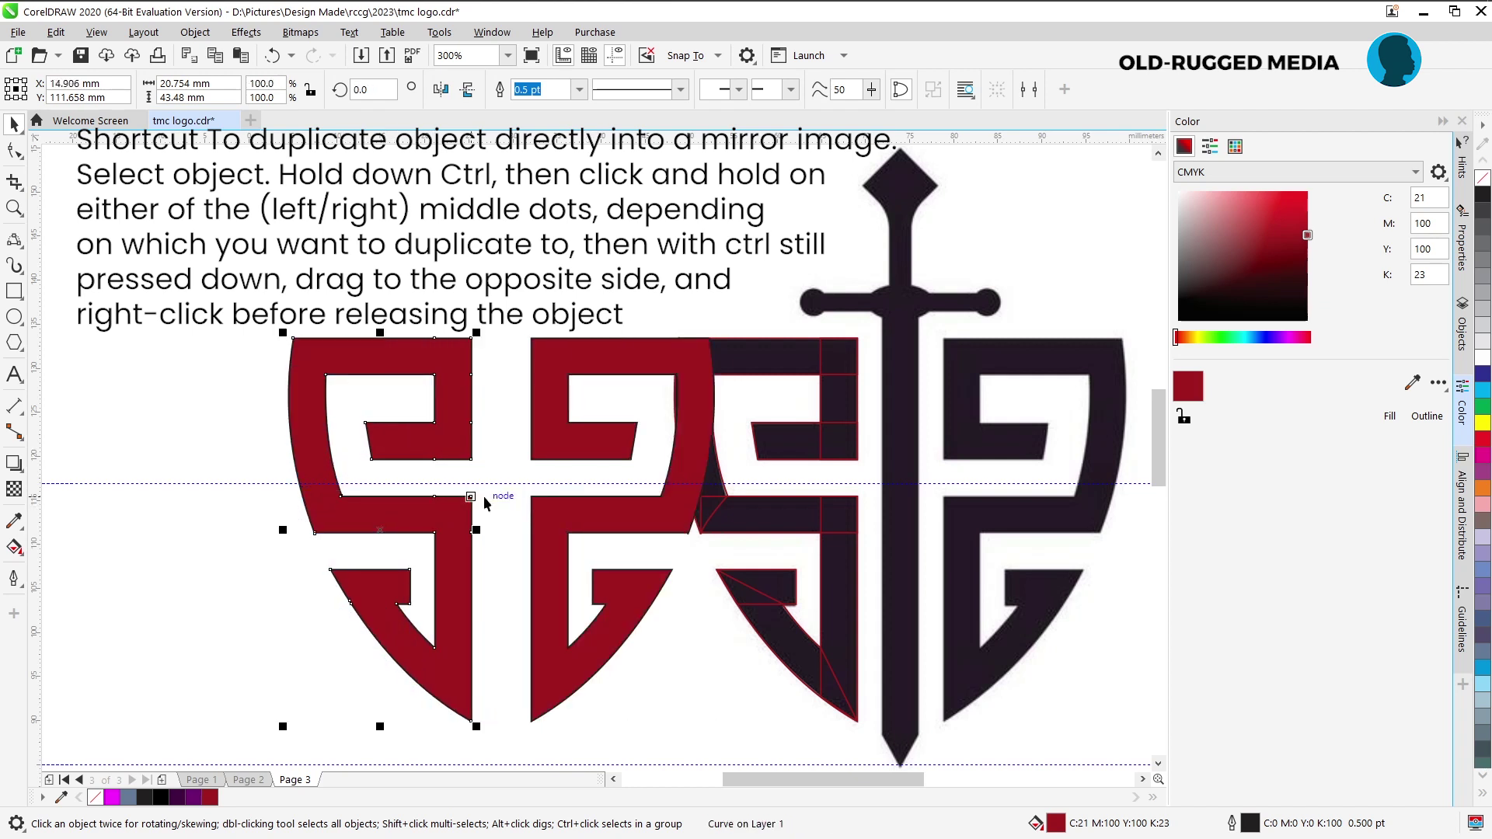
left_click(559, 522, "shift")
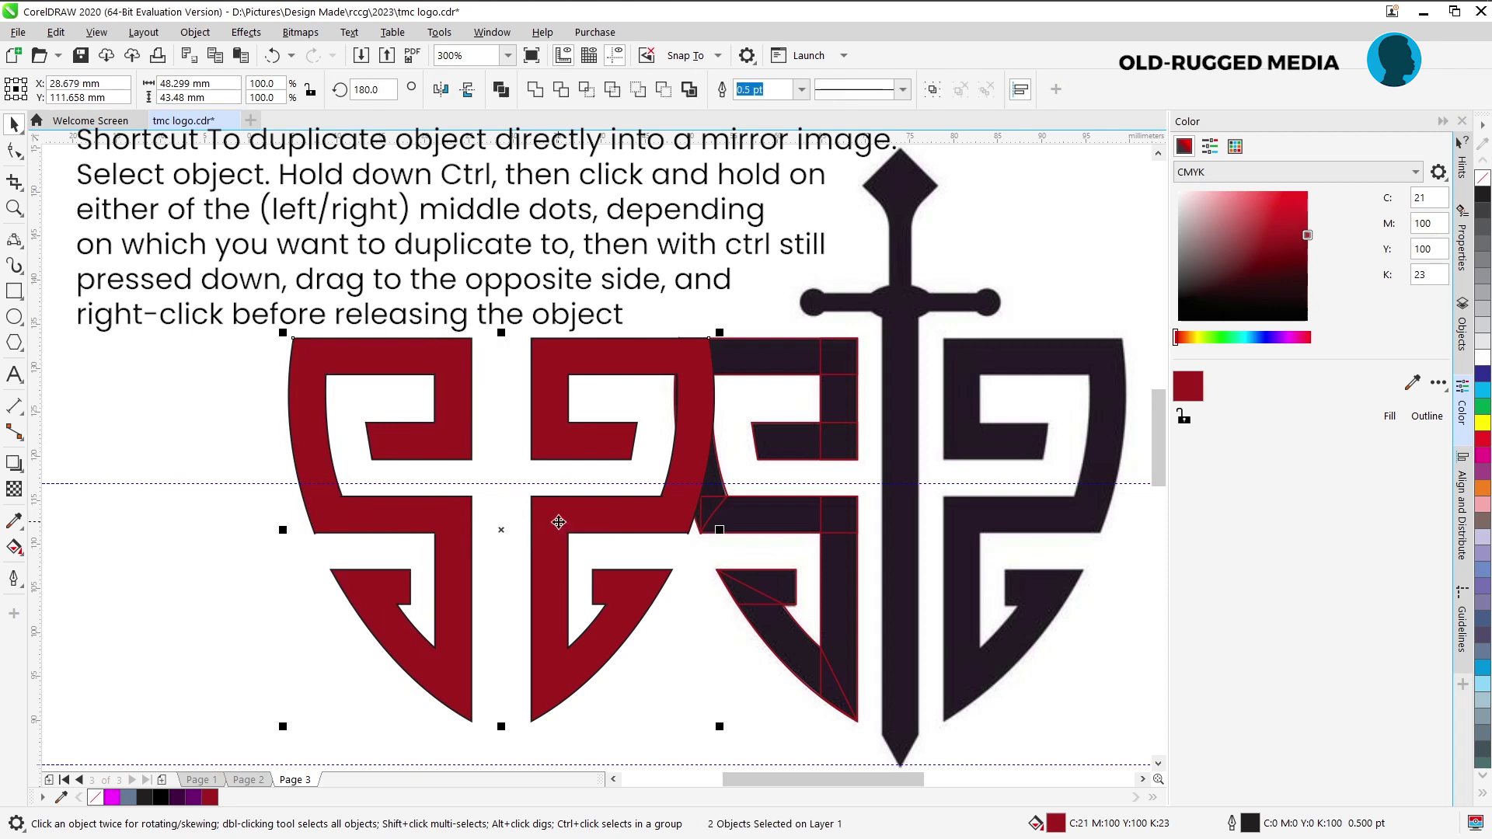
left_click_drag(583, 519, 420, 519)
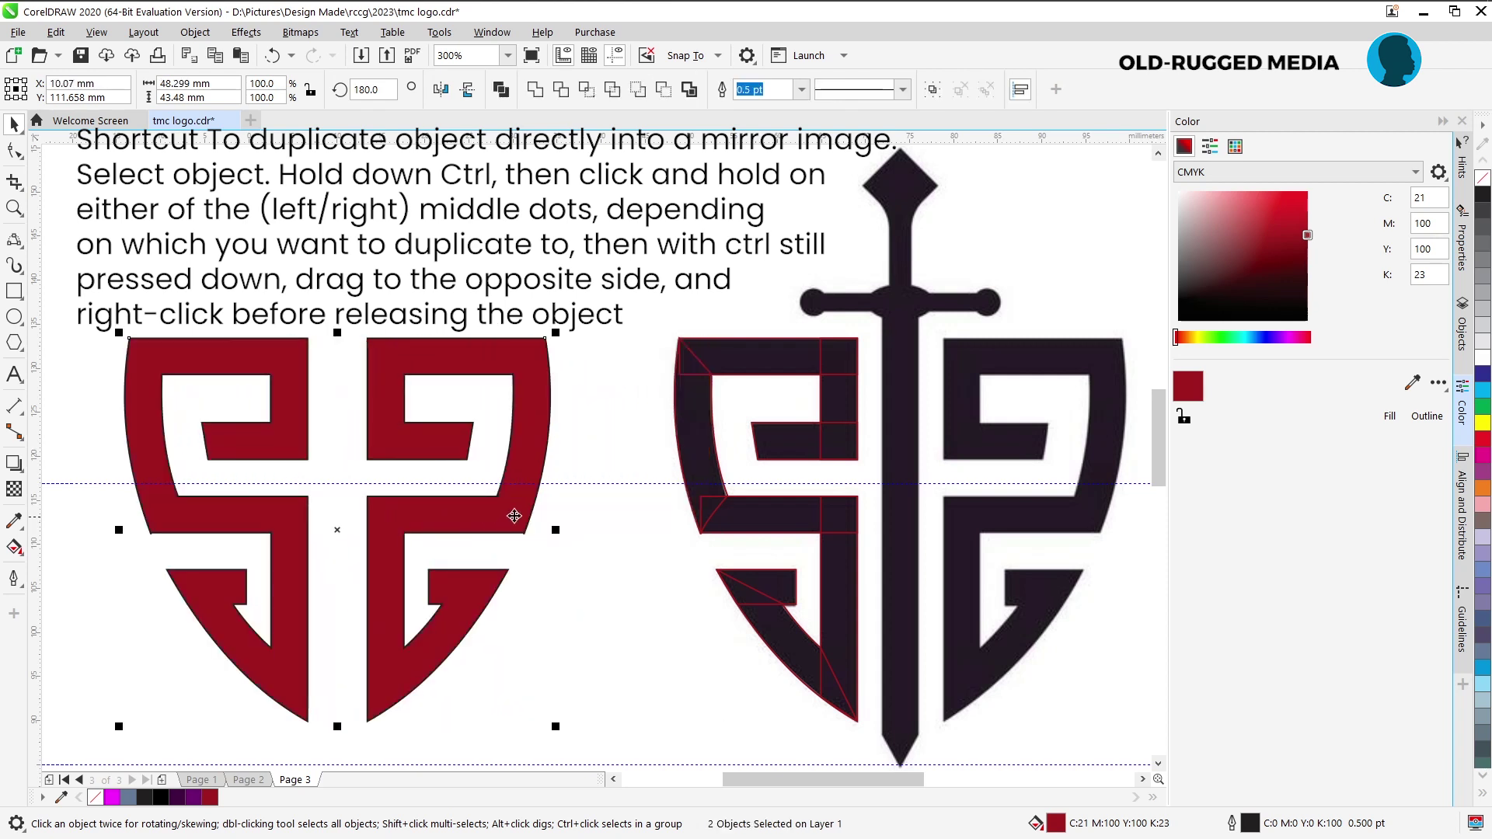
left_click(530, 323)
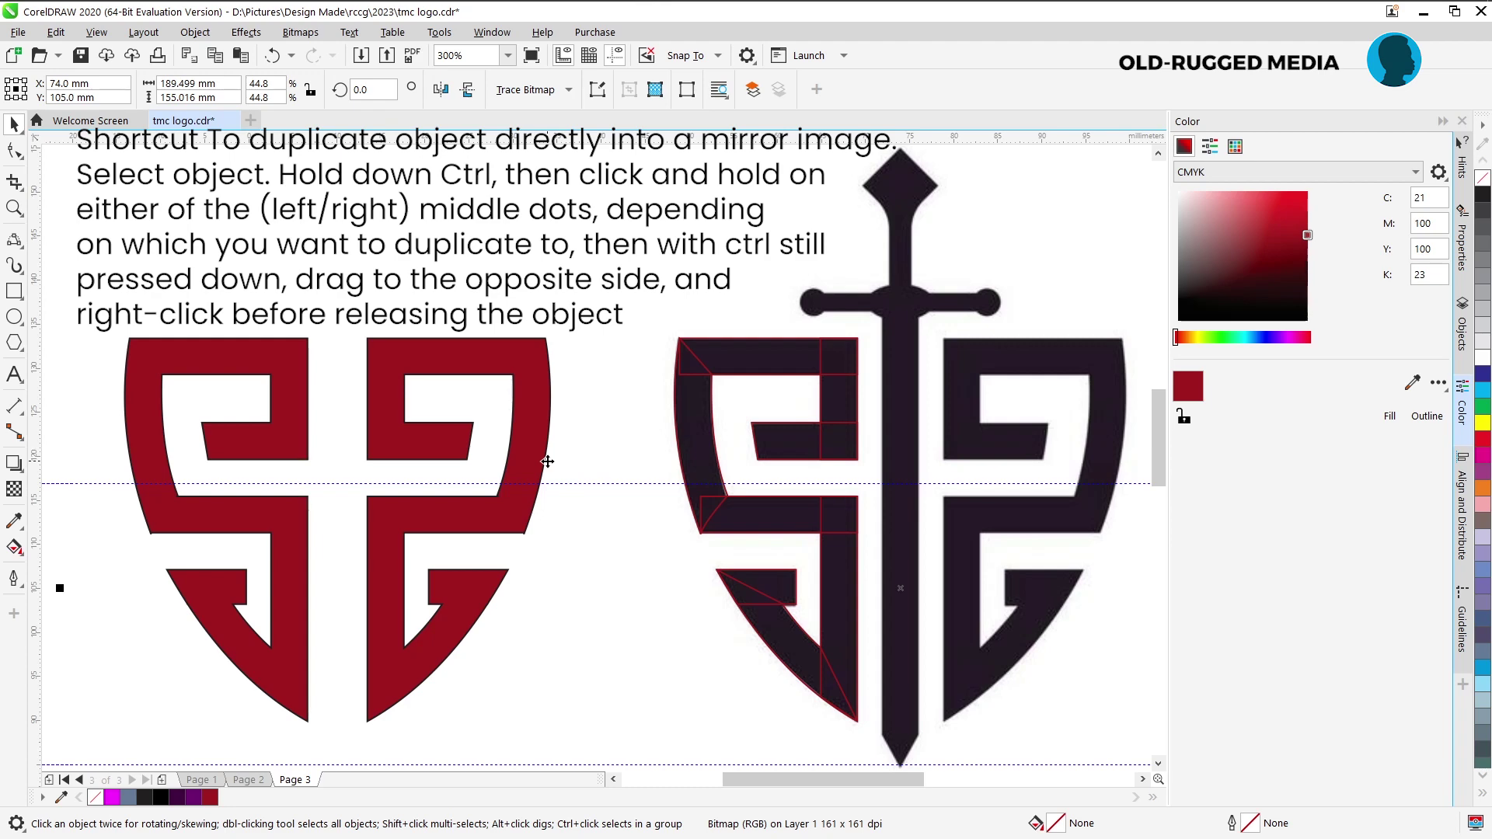
Move the logo bitmap horizontally off the page's right side to about X 267.7 mm.
scroll(547, 461, "down", 3)
left_click(881, 383)
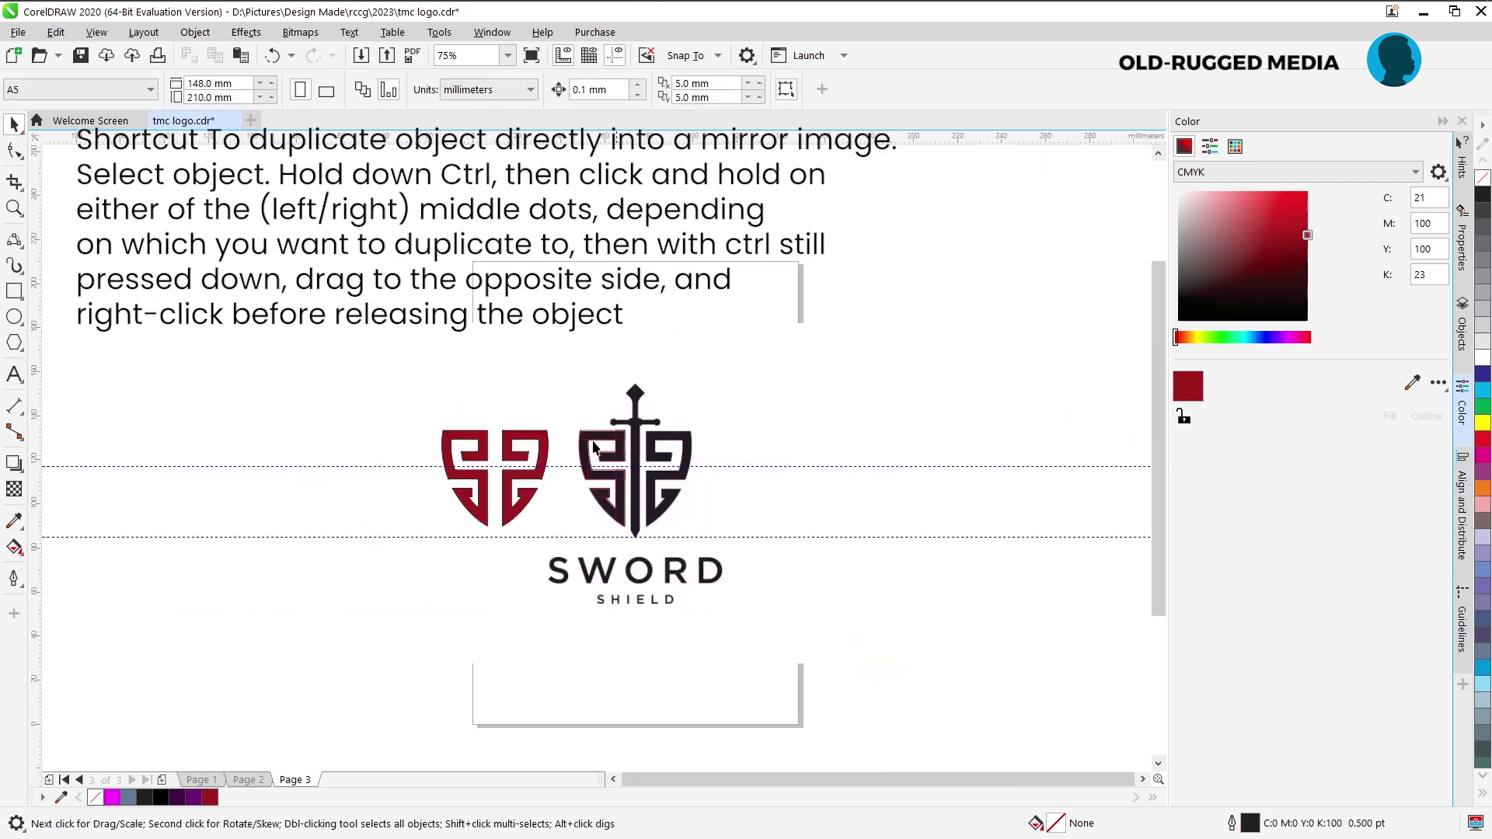
left_click(591, 460)
left_click_drag(584, 459, 927, 459)
key("ctrl+z")
left_click(700, 371)
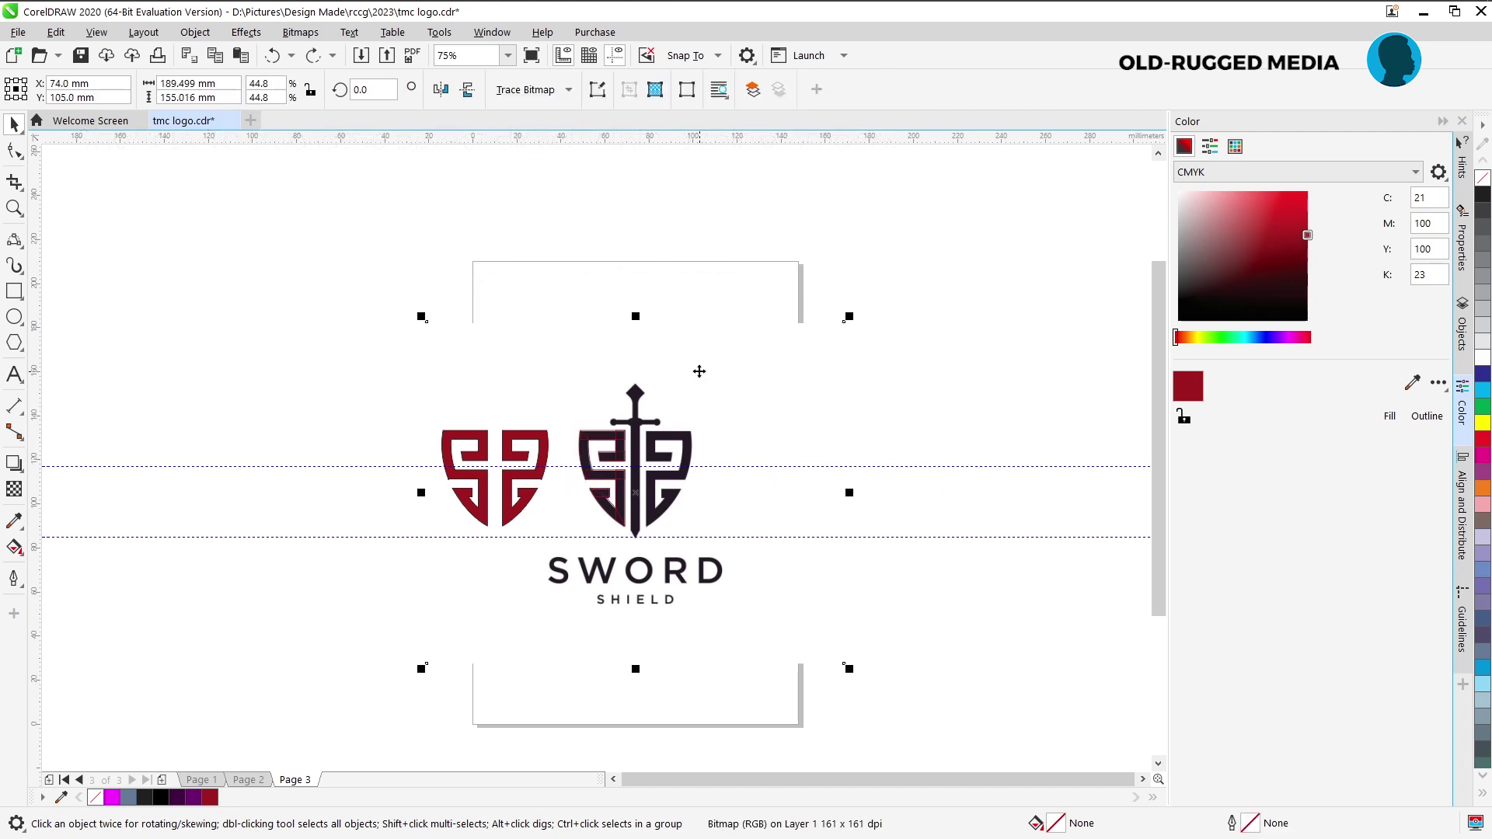
left_click_drag(497, 342, 882, 344)
Vectorize the logo bitmap with Quick Trace.
left_click_drag(890, 775, 934, 777)
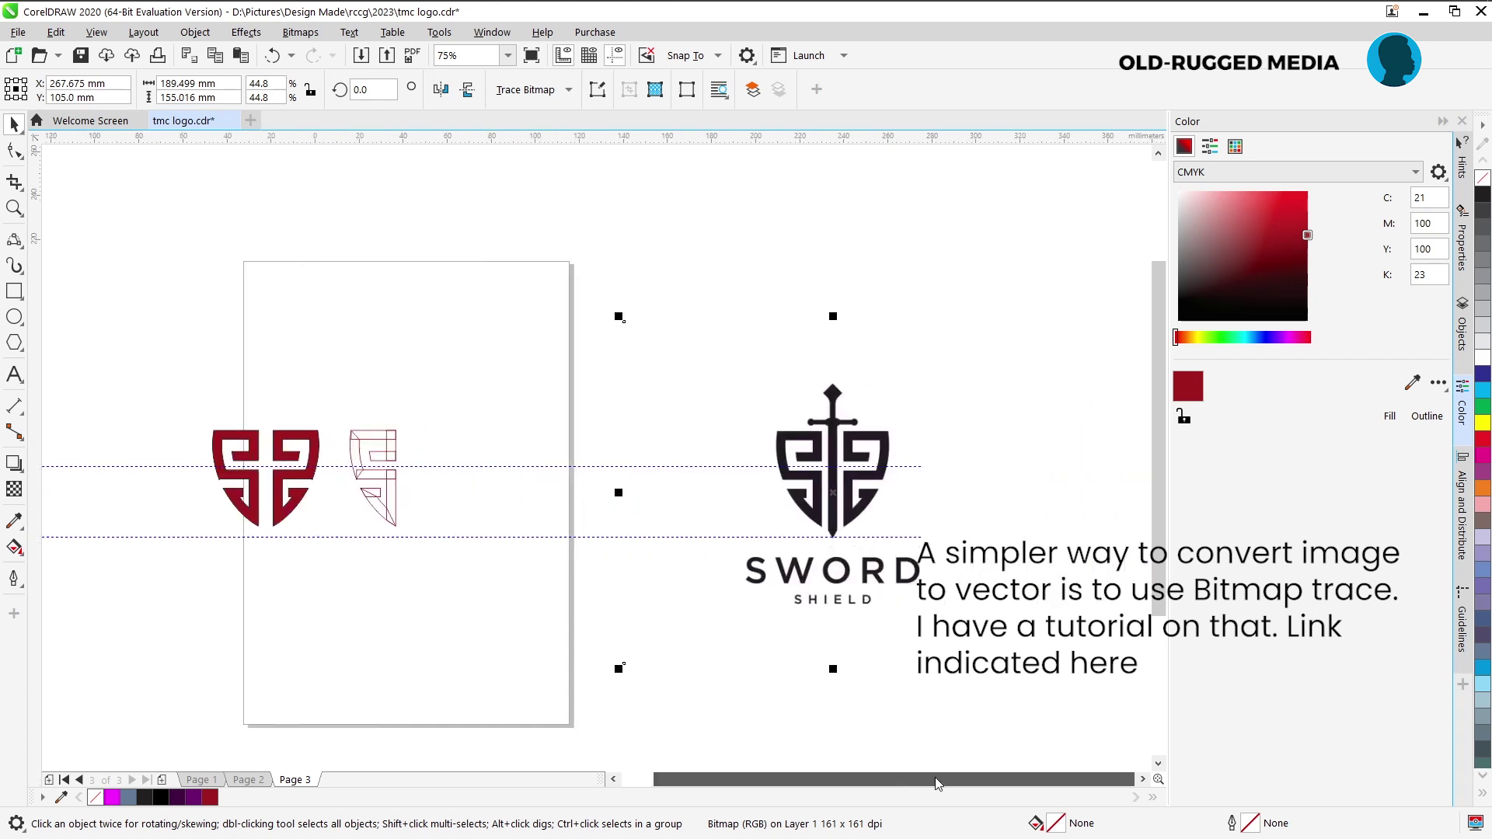
scroll(879, 549, "up", 1)
scroll(880, 549, "up", 1)
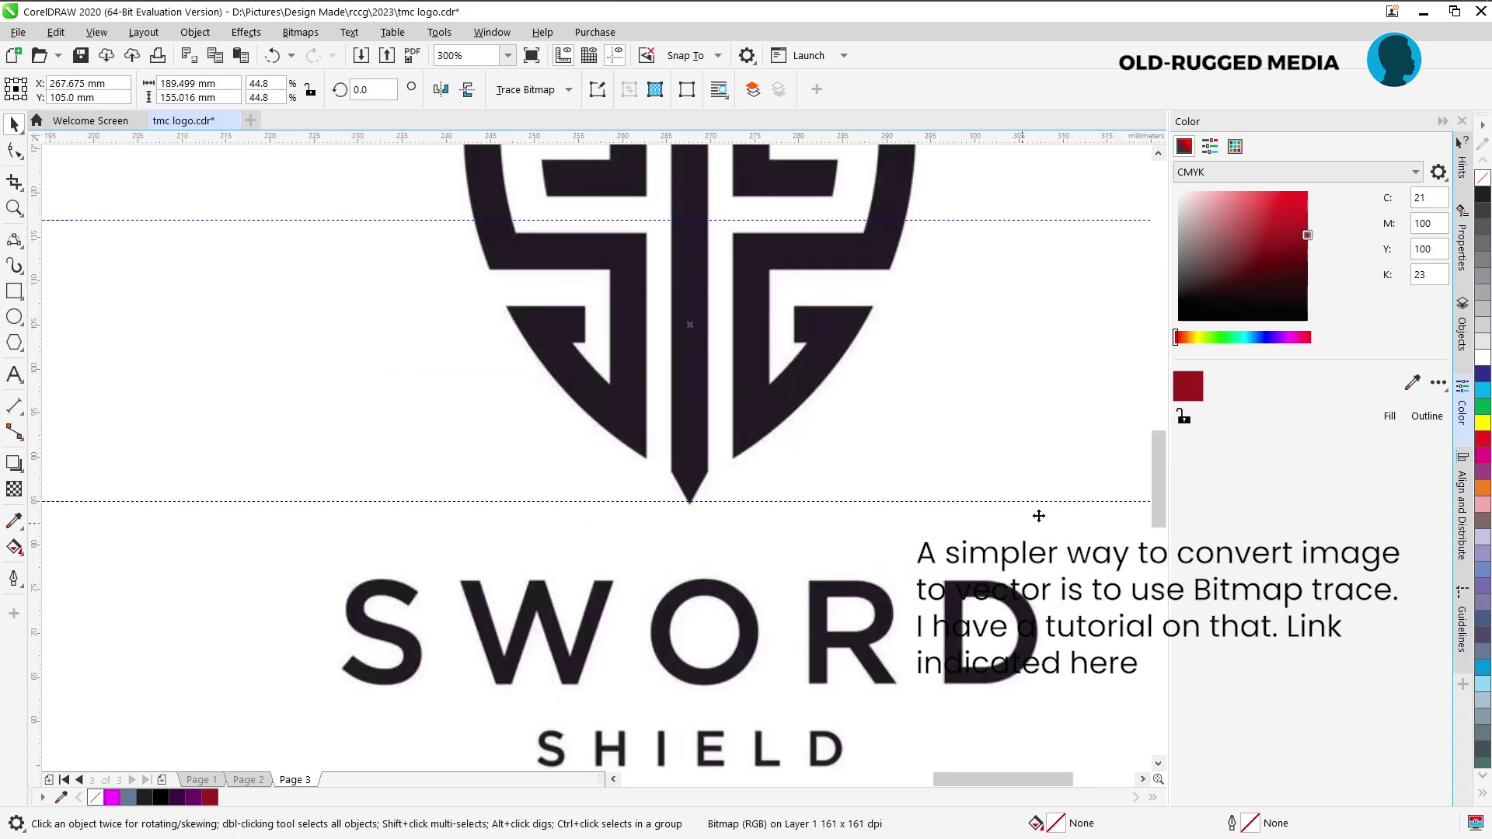
left_click_drag(1154, 496, 1150, 450)
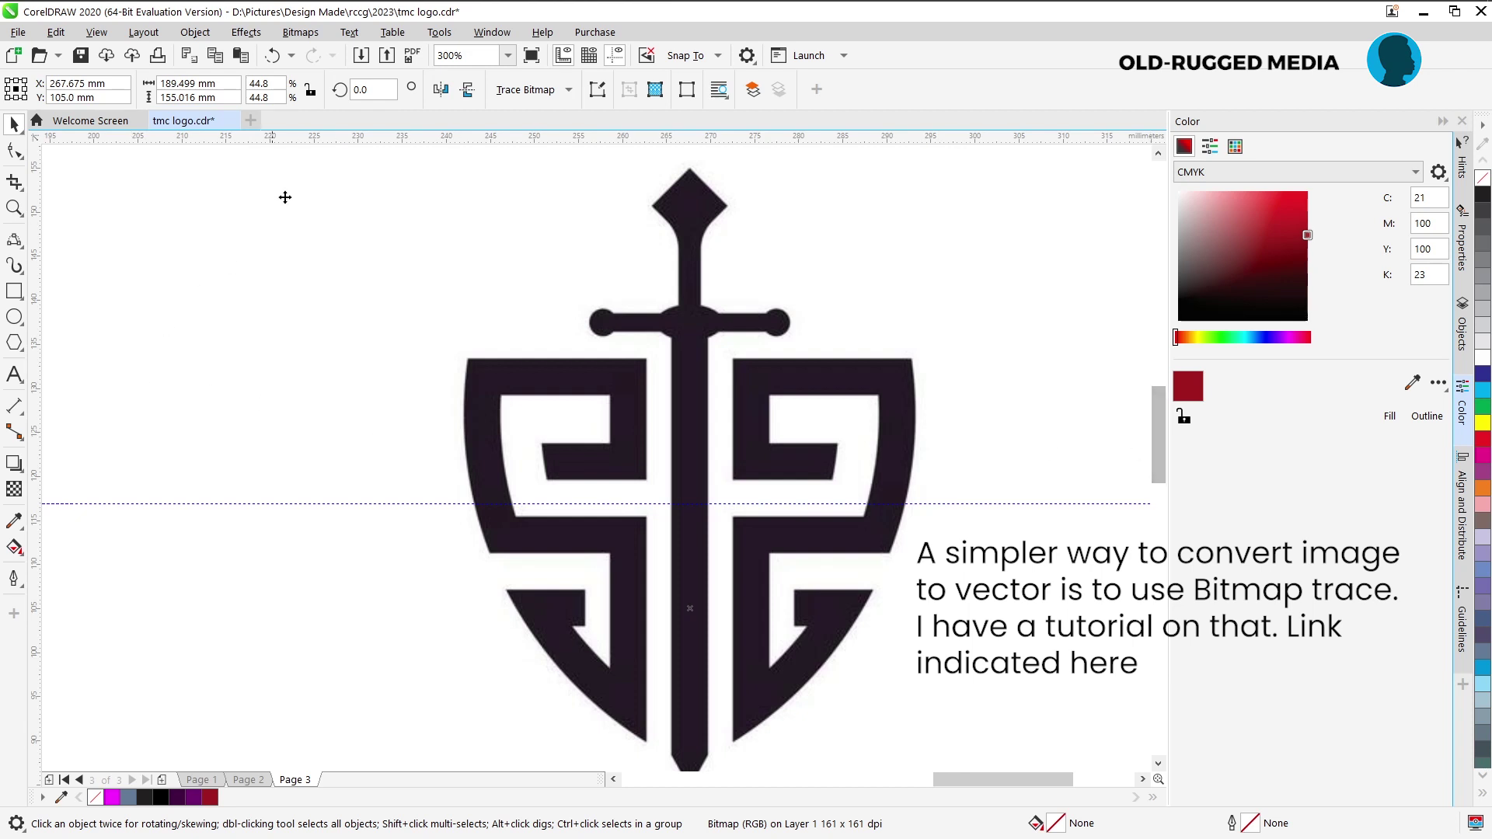
left_click(570, 92)
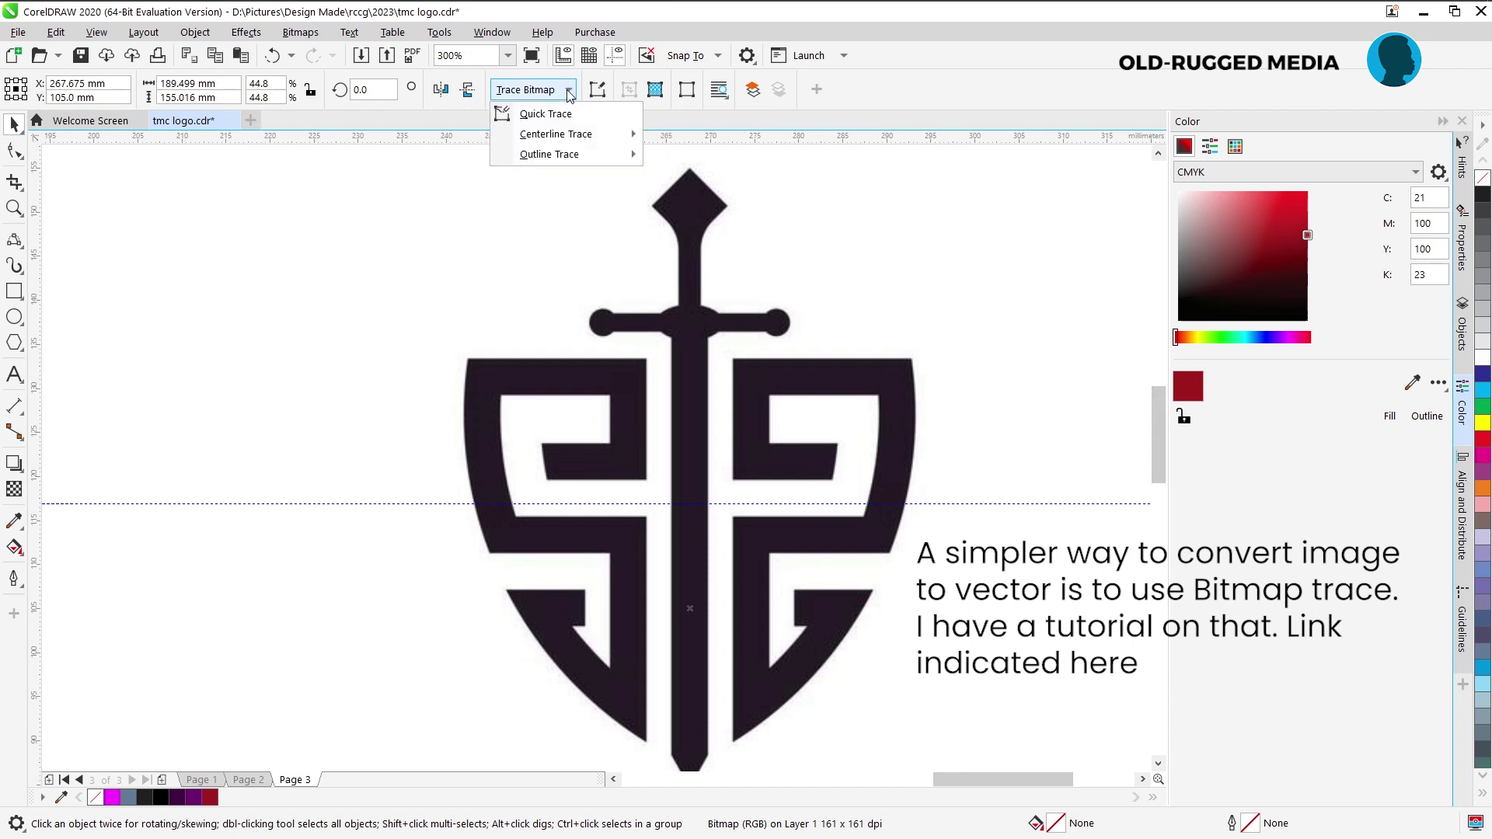
left_click(546, 114)
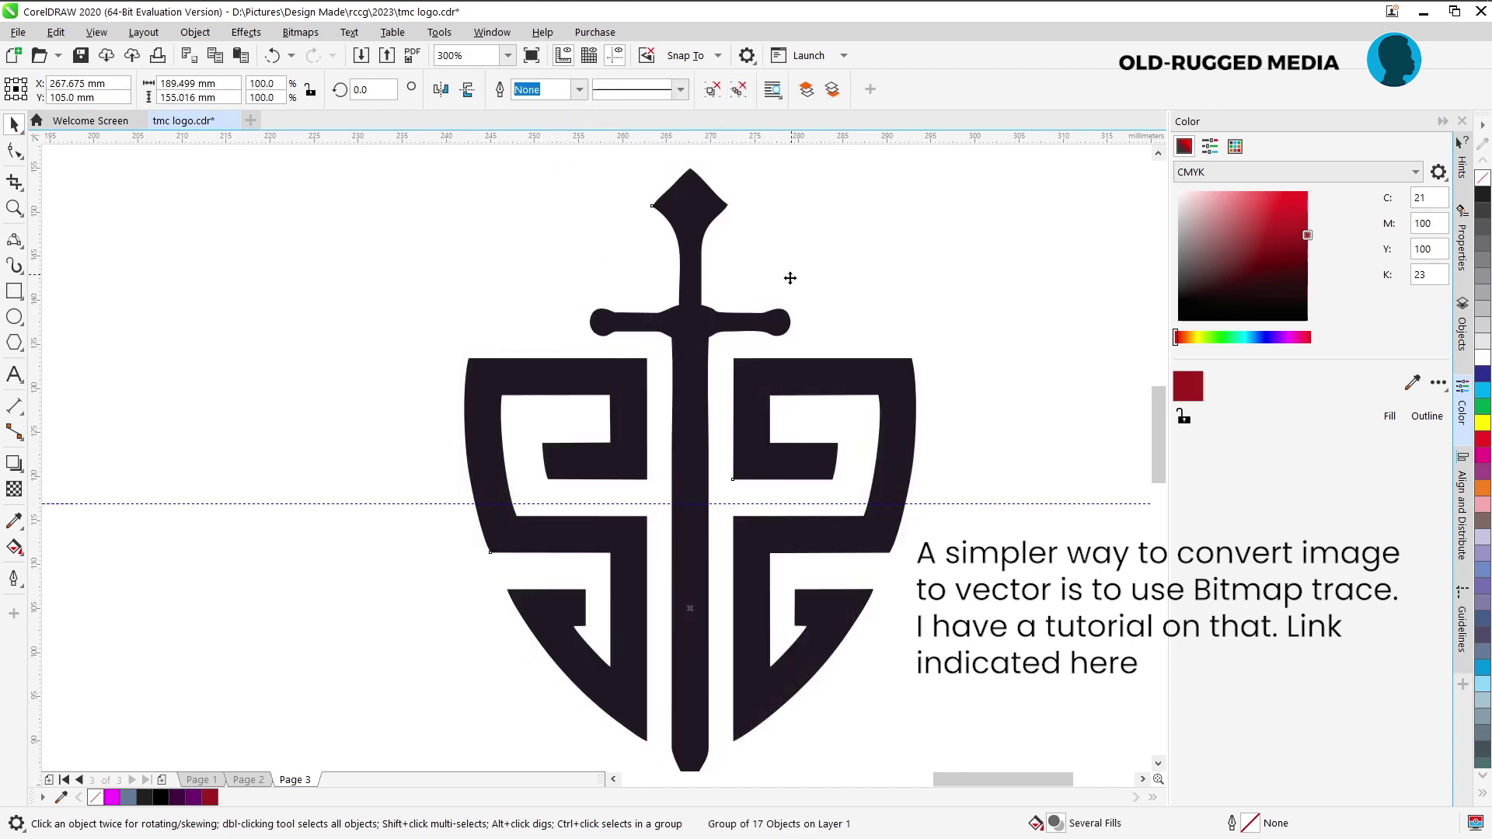
left_click(738, 90)
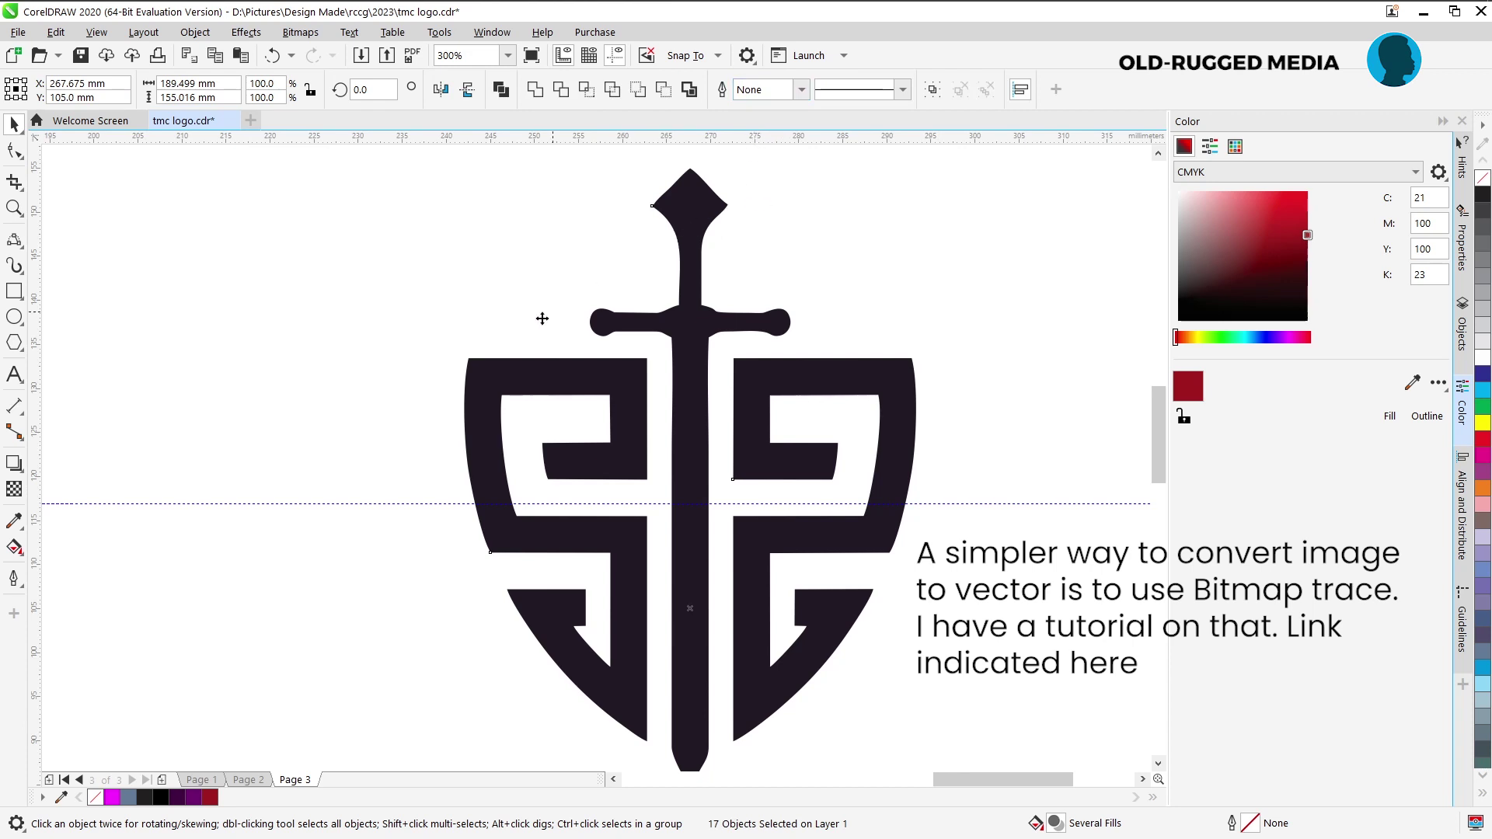
left_click(491, 332)
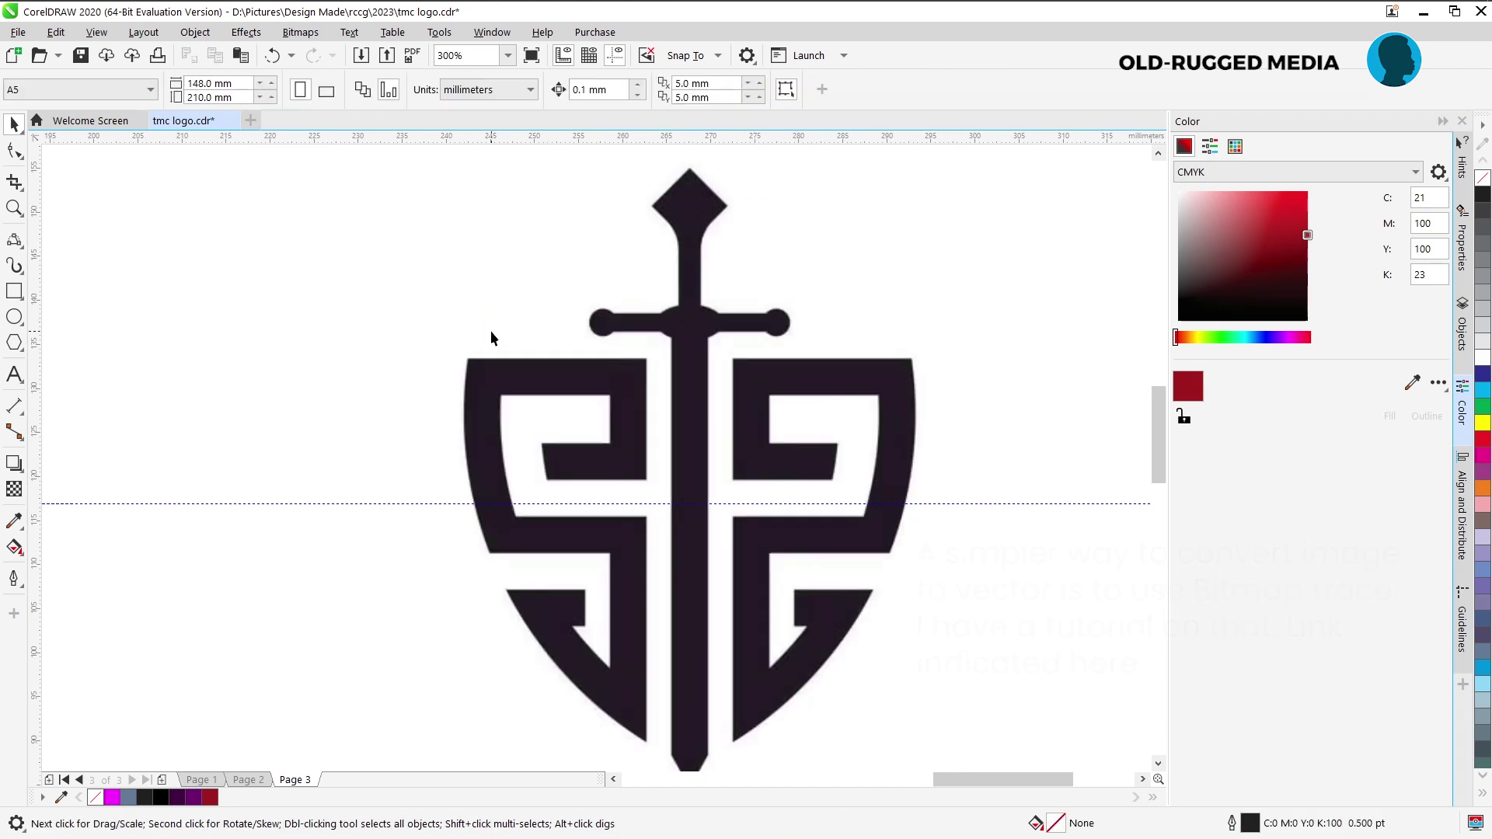
key("ctrl+z")
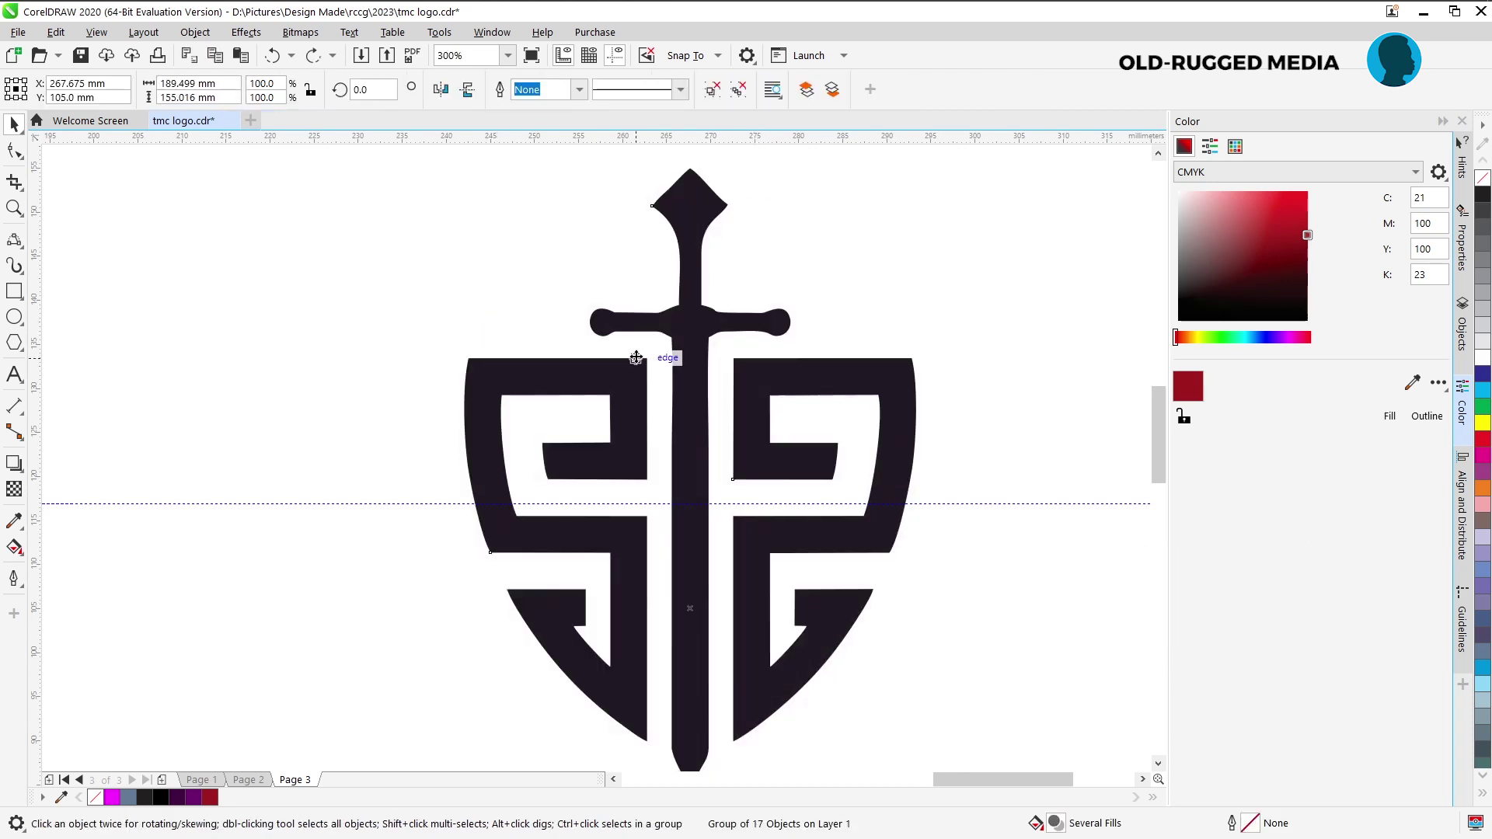
Ungroup the traced logo into its separate objects.
right_click(683, 249)
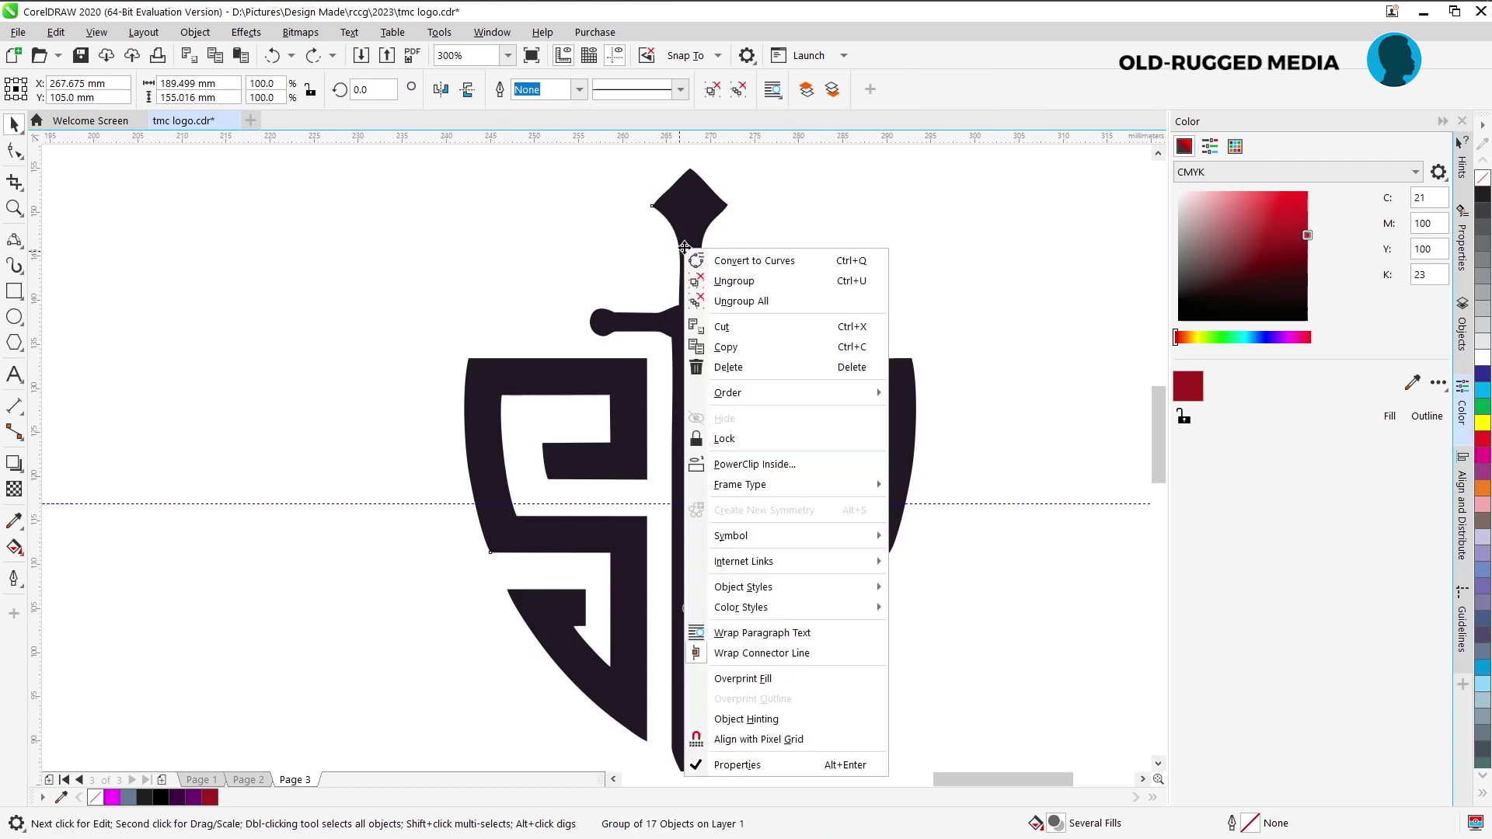
left_click(752, 283)
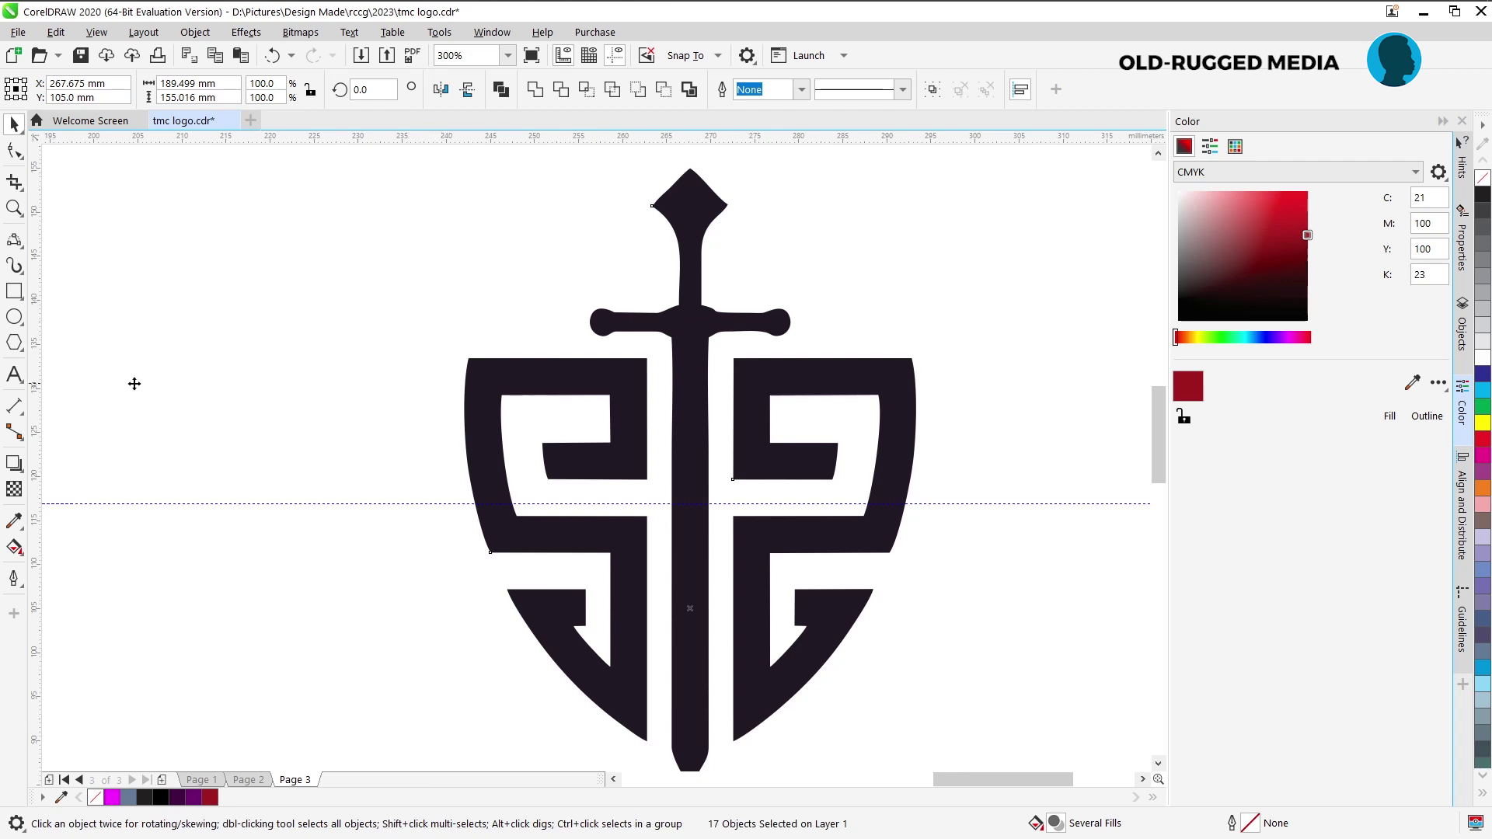
left_click(103, 389)
left_click(133, 383)
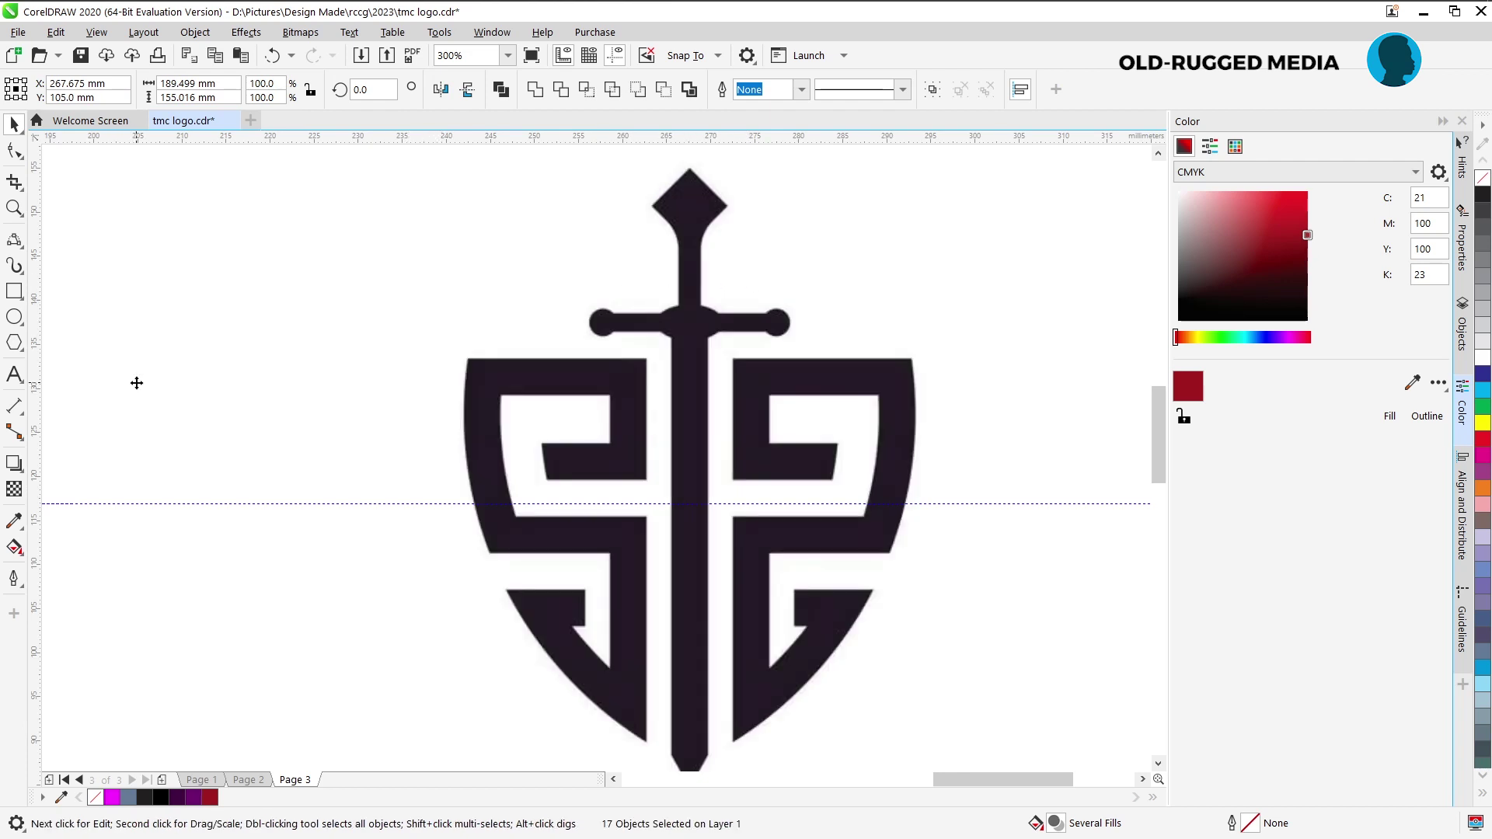
key("ctrl+a")
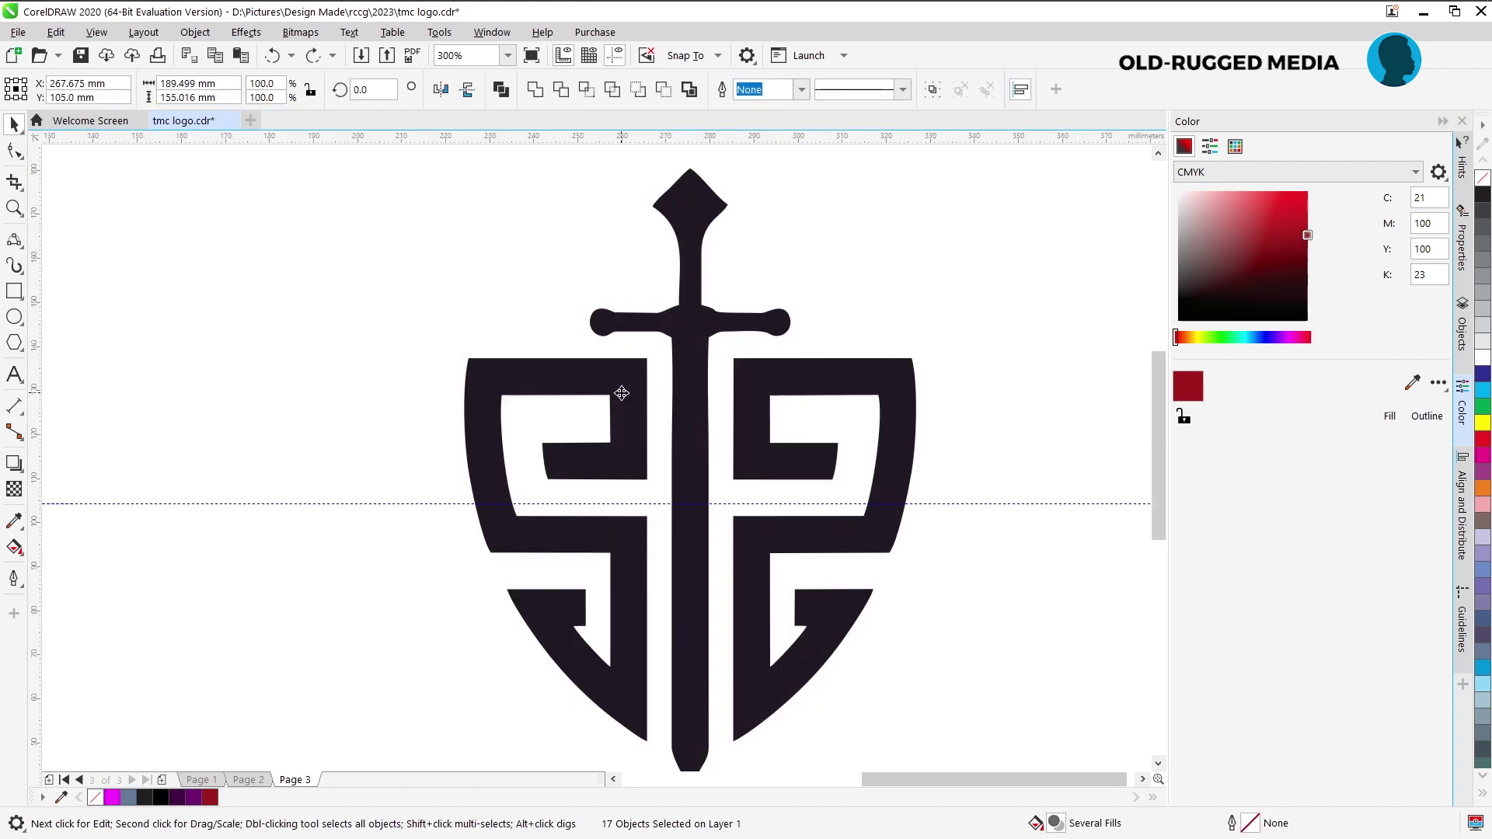
Move the trace's white background shape down and right off the logo, and undo the move.
scroll(621, 400, "down", 2)
left_click(147, 409)
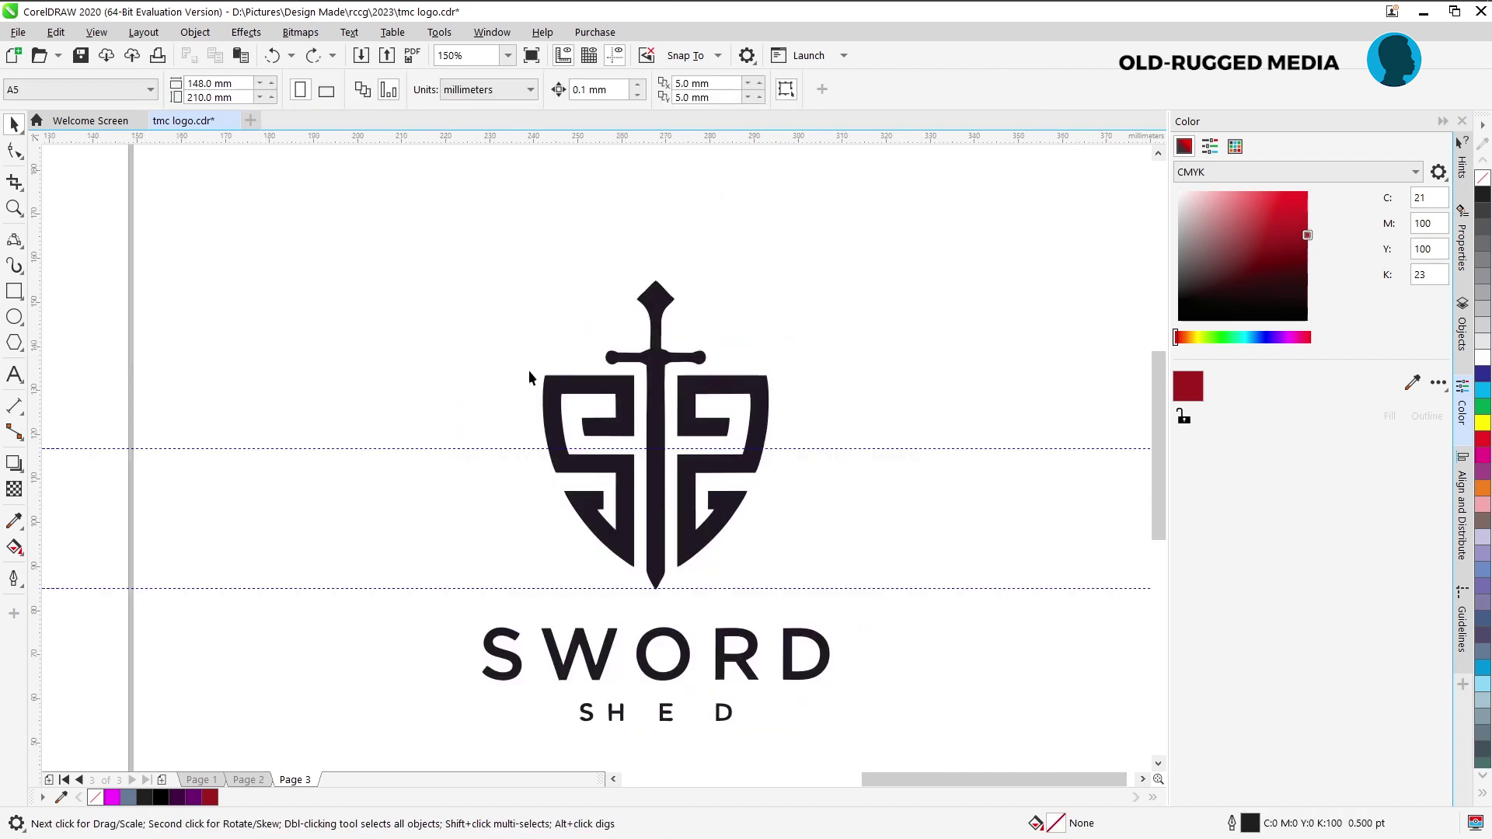
left_click_drag(577, 363, 944, 557)
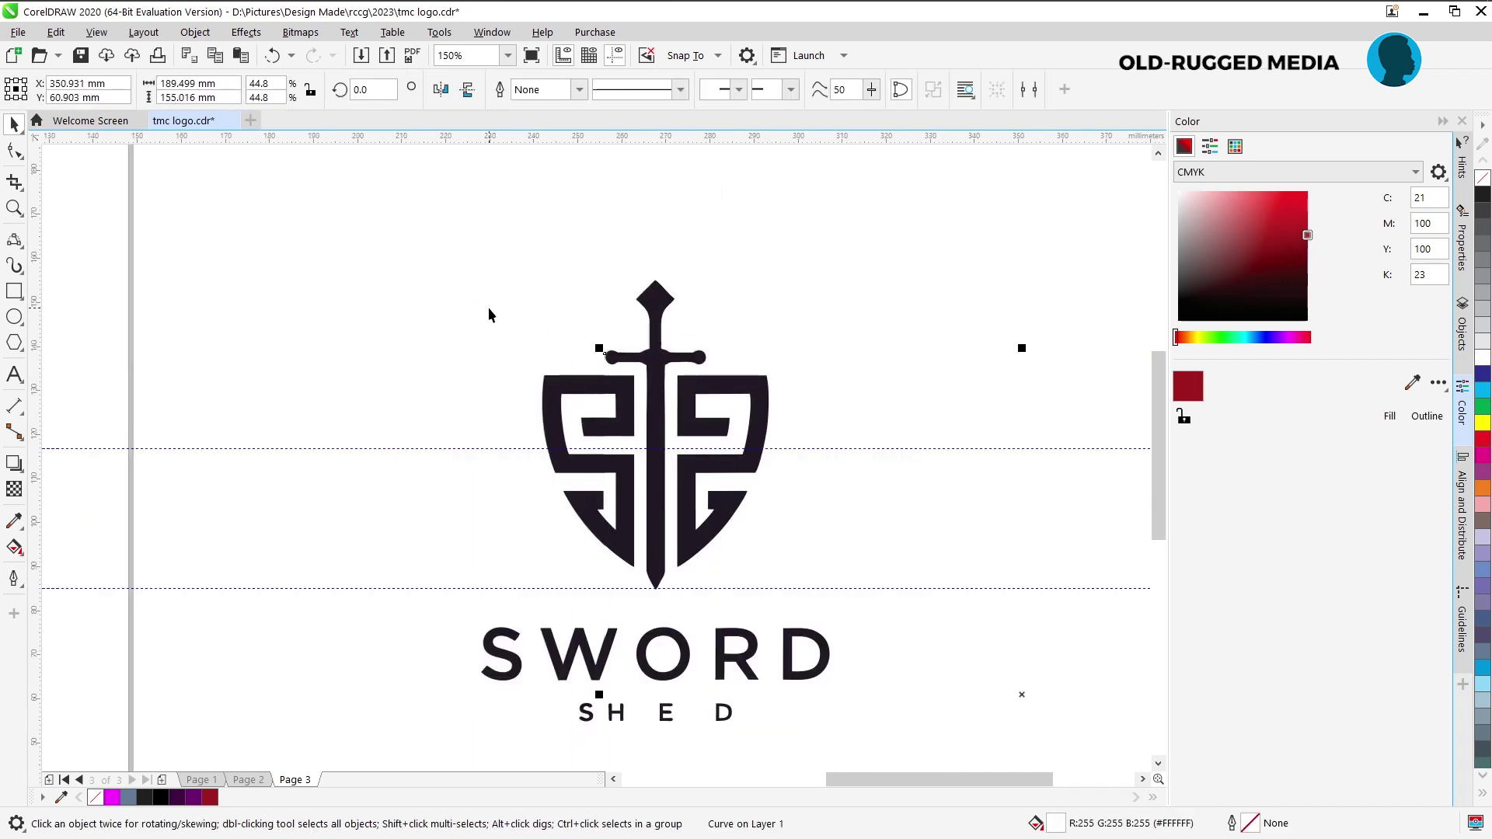
key("ctrl+z")
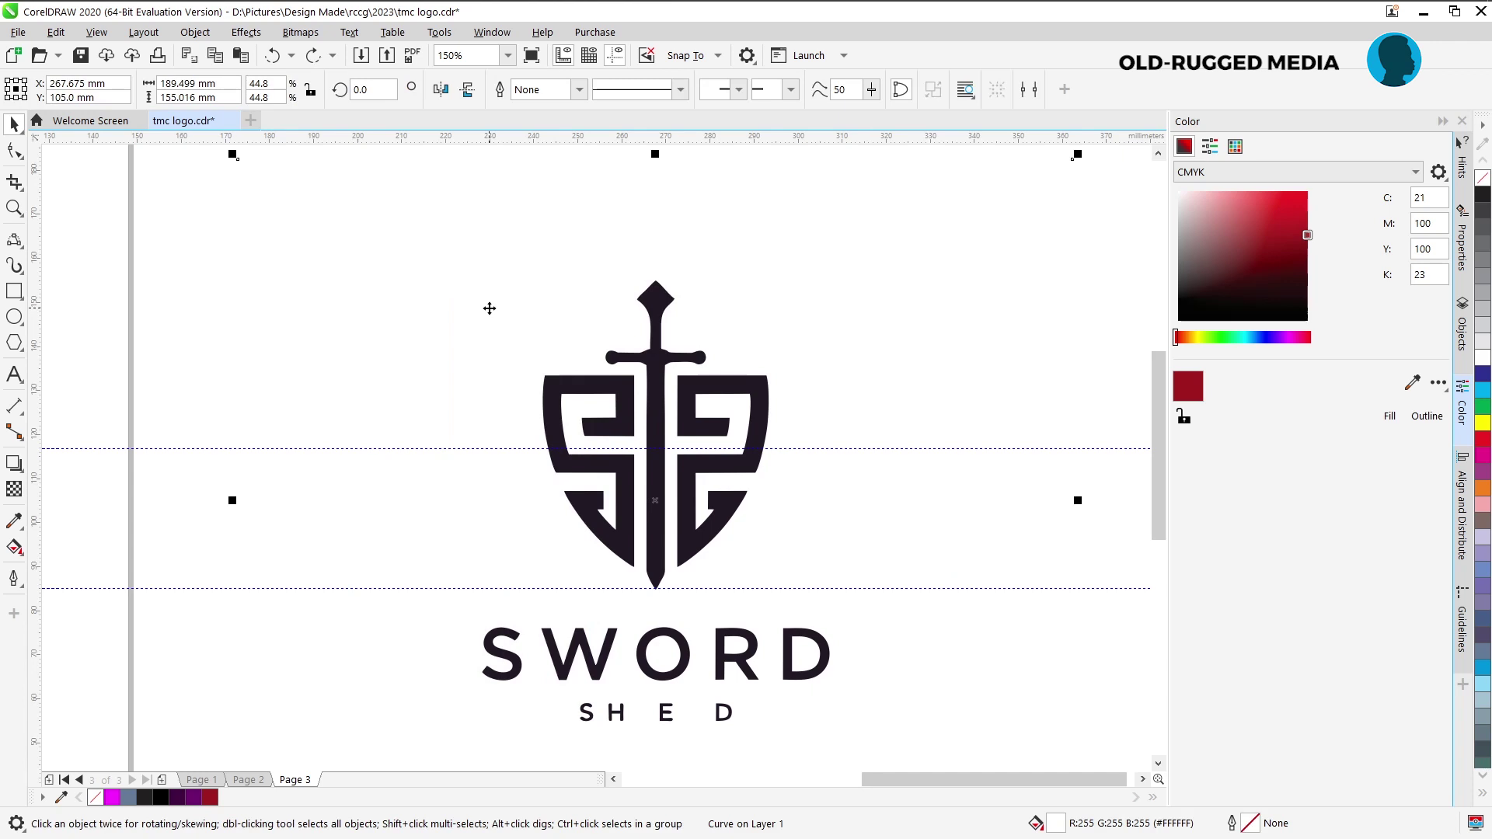
Fill the right and left halves of the traced shield with dark red C21 M100 Y100 K23.
left_click(655, 350)
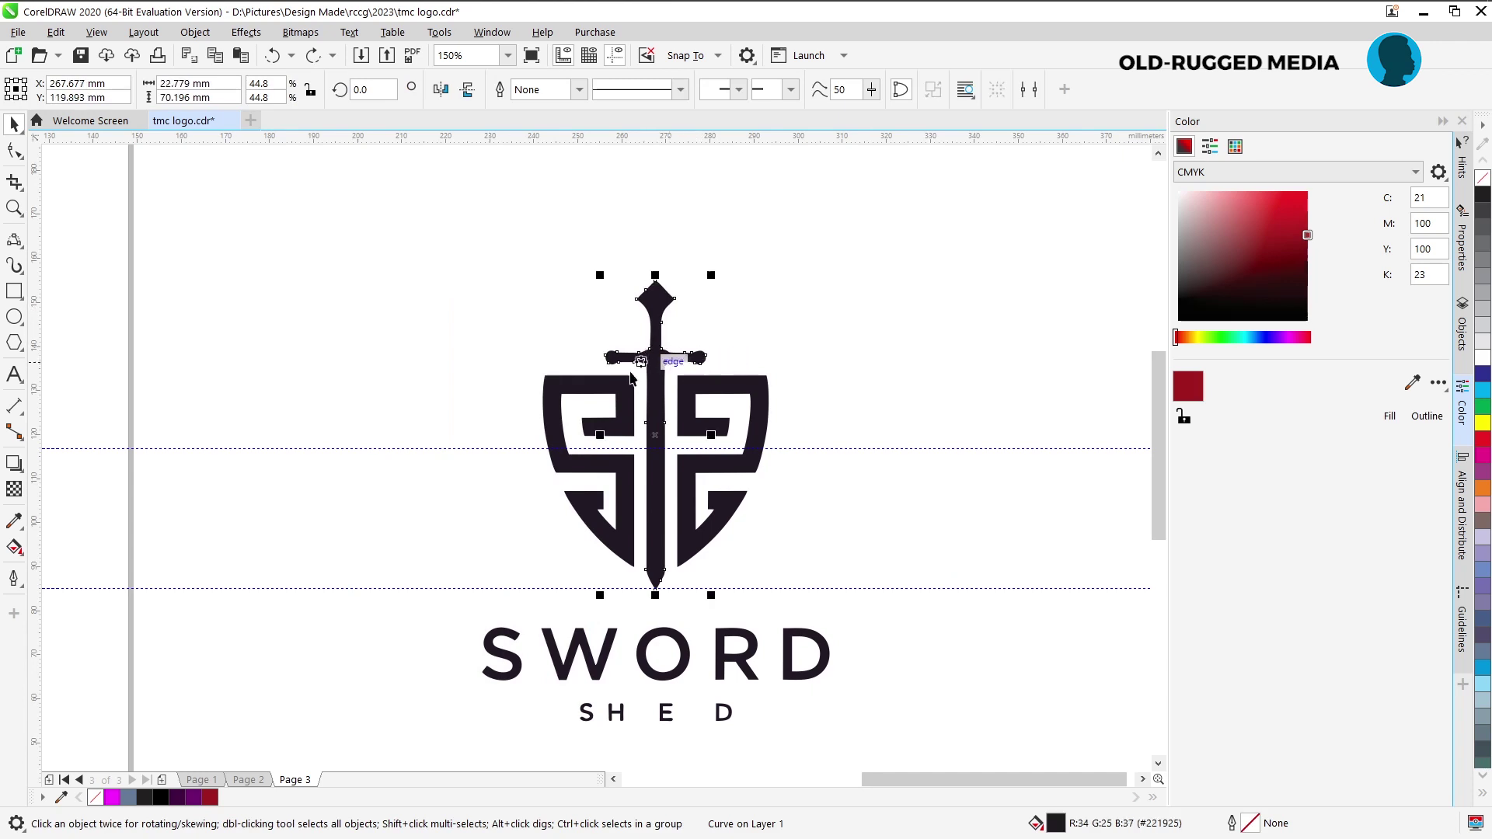
left_click(644, 402)
left_click(744, 395)
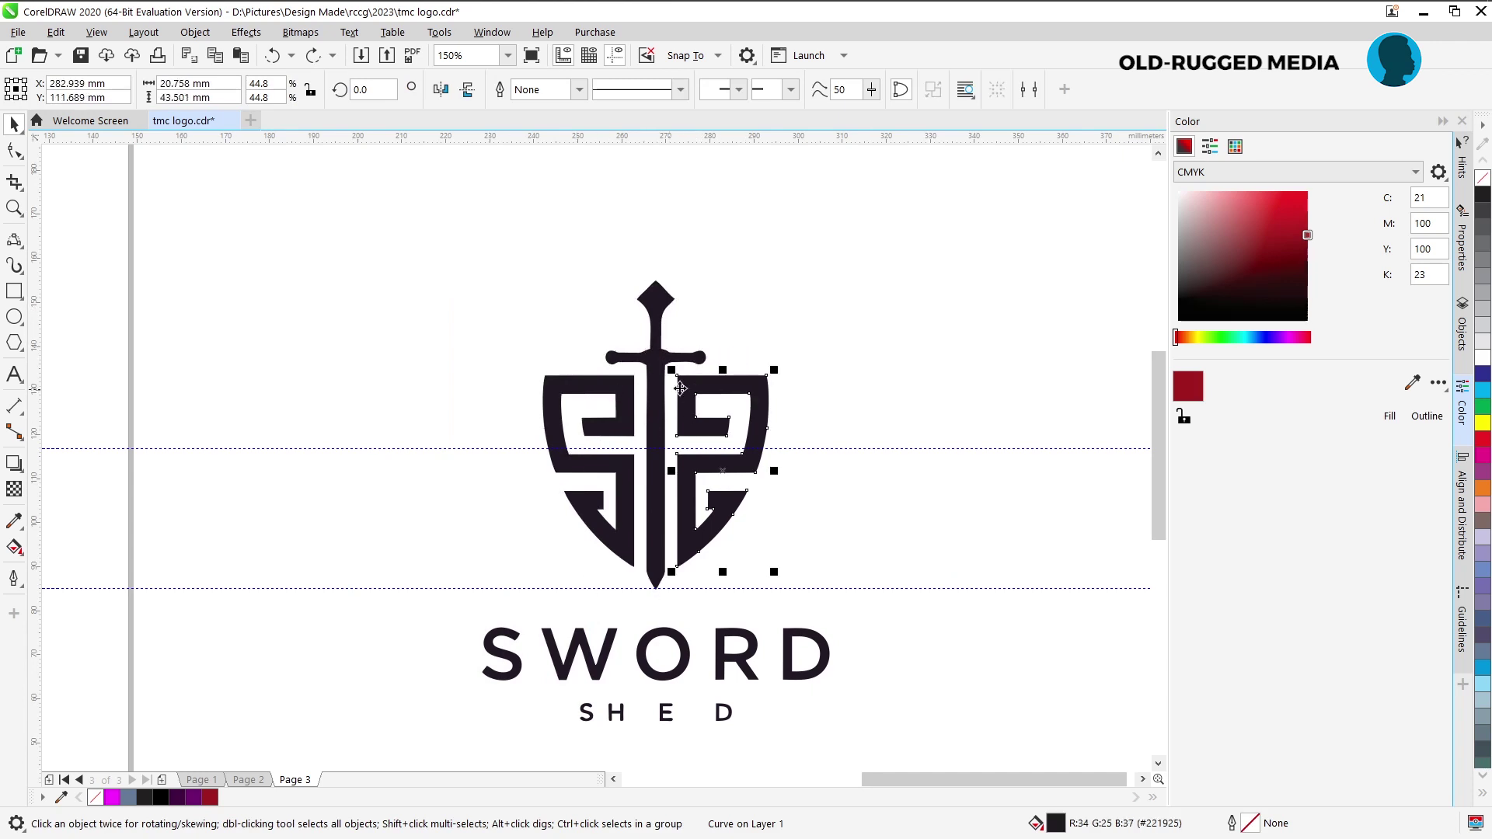
left_click(1389, 414)
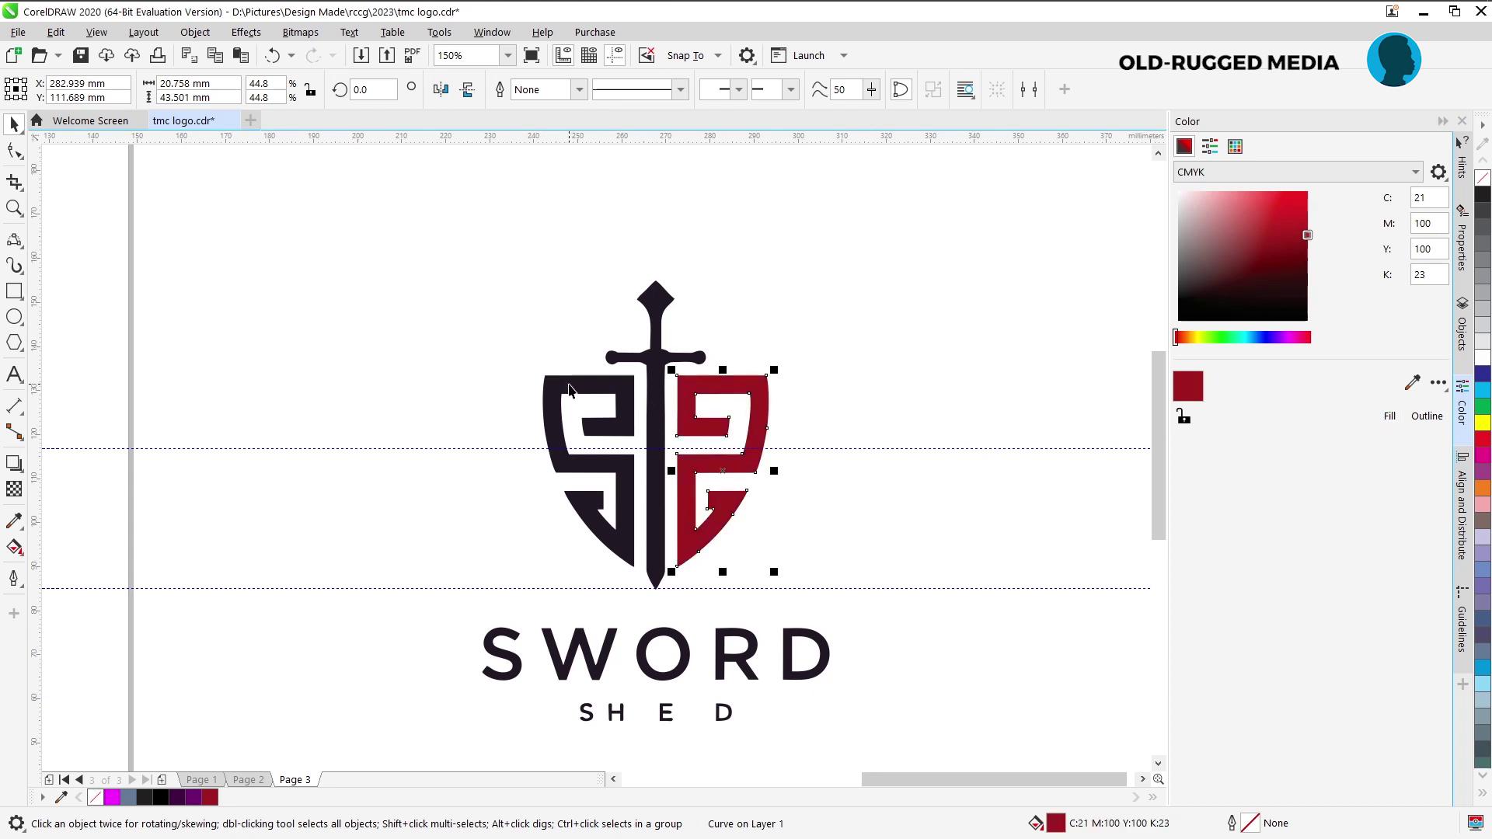
left_click(570, 388, "shift")
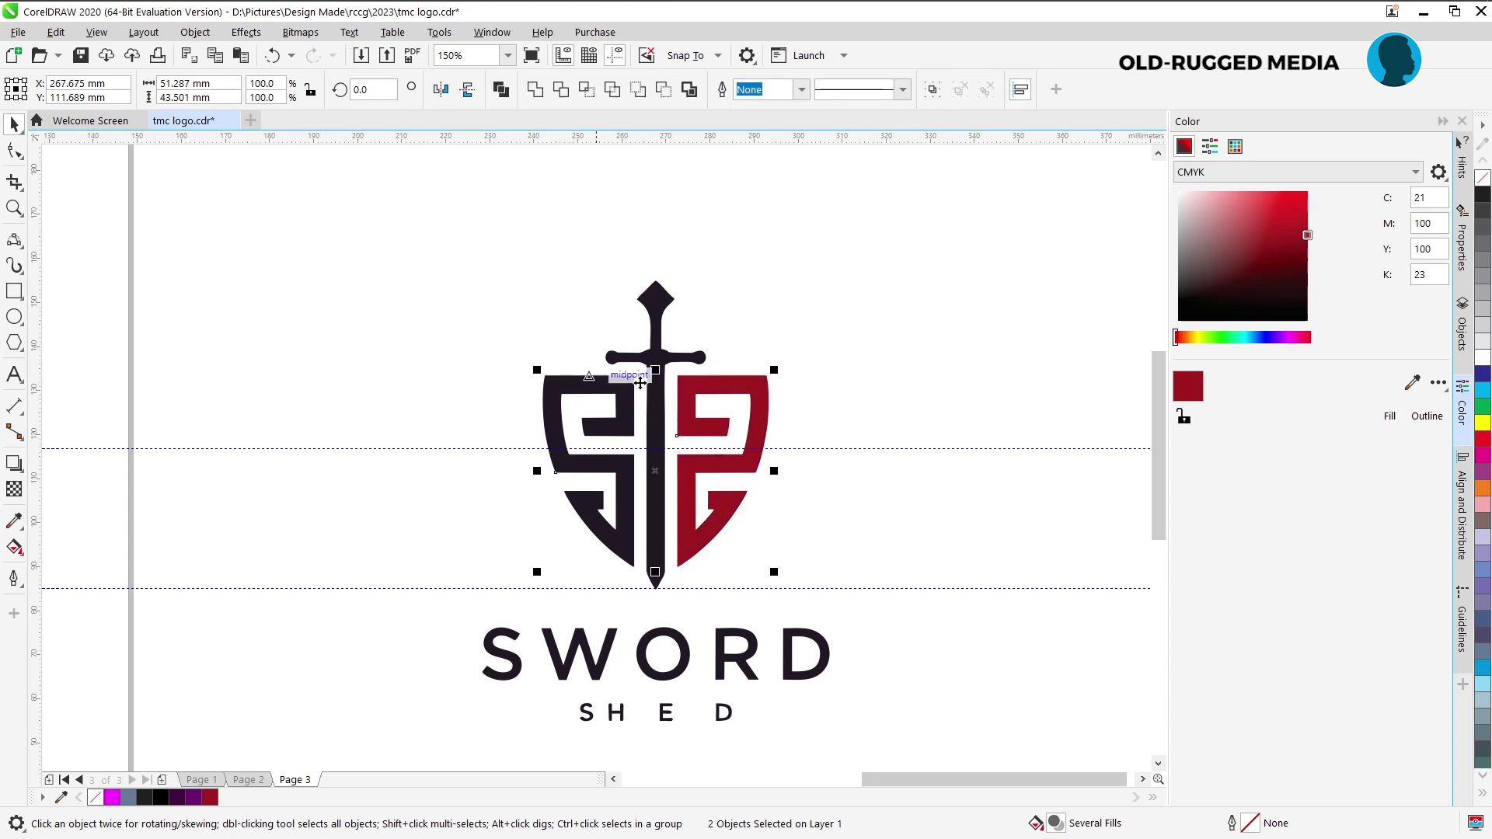
left_click(1390, 414)
Fill the traced sword with the same dark red as the shield halves, and clear the selection of the logo pieces.
left_click(657, 303, "shift")
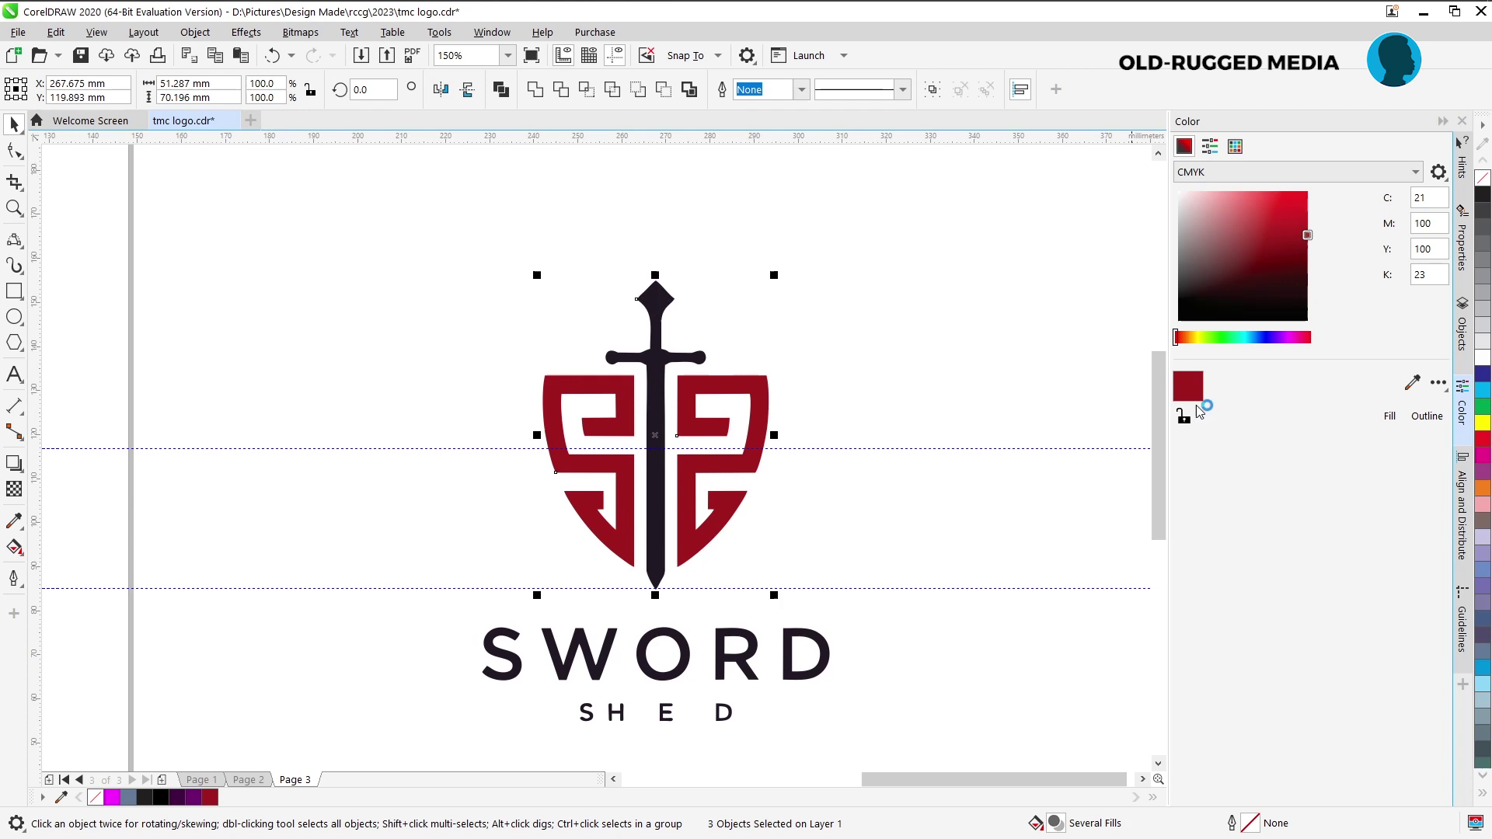
left_click(1390, 414)
left_click(805, 426)
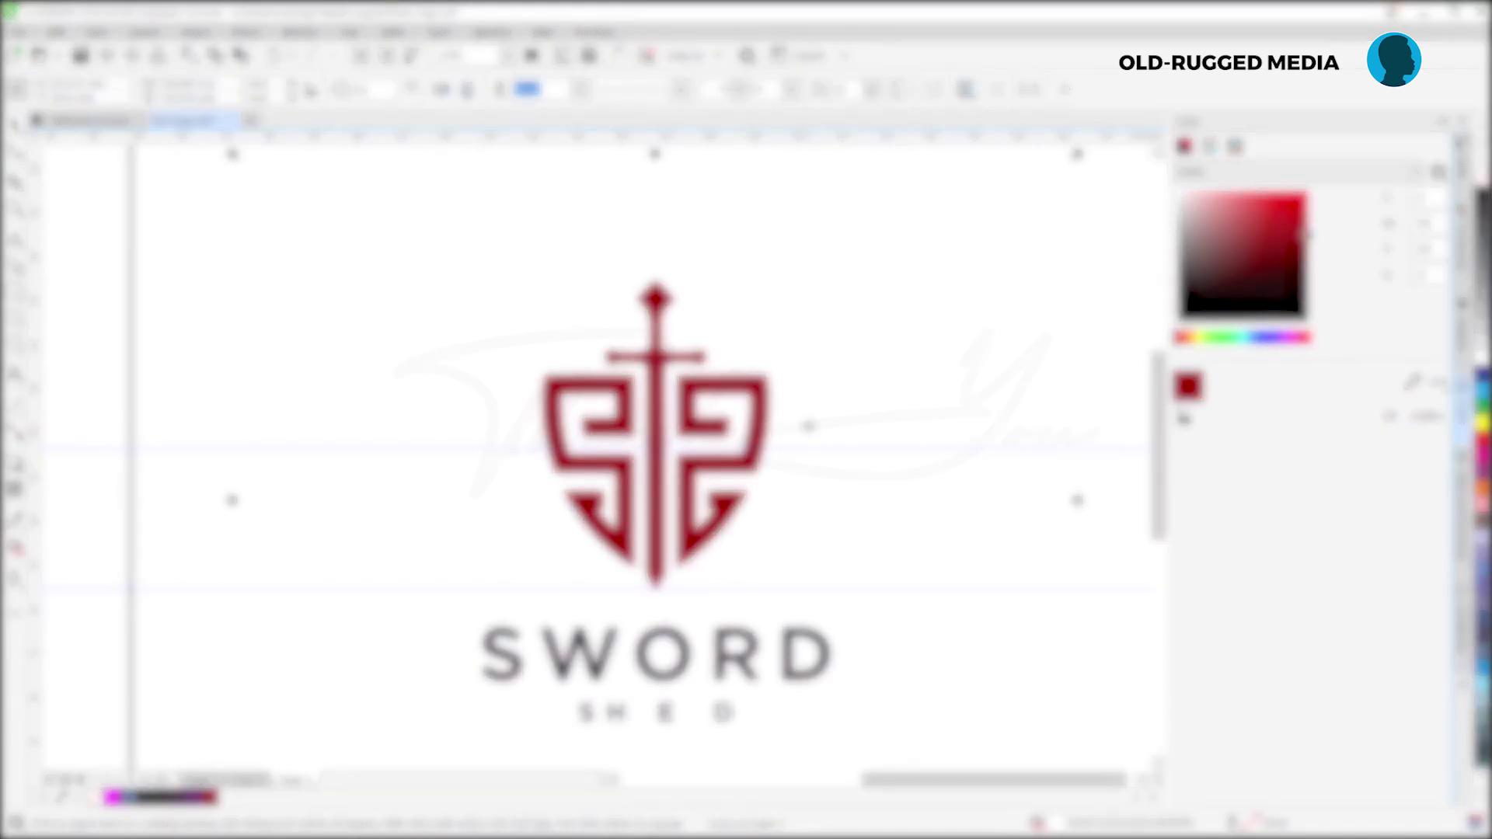